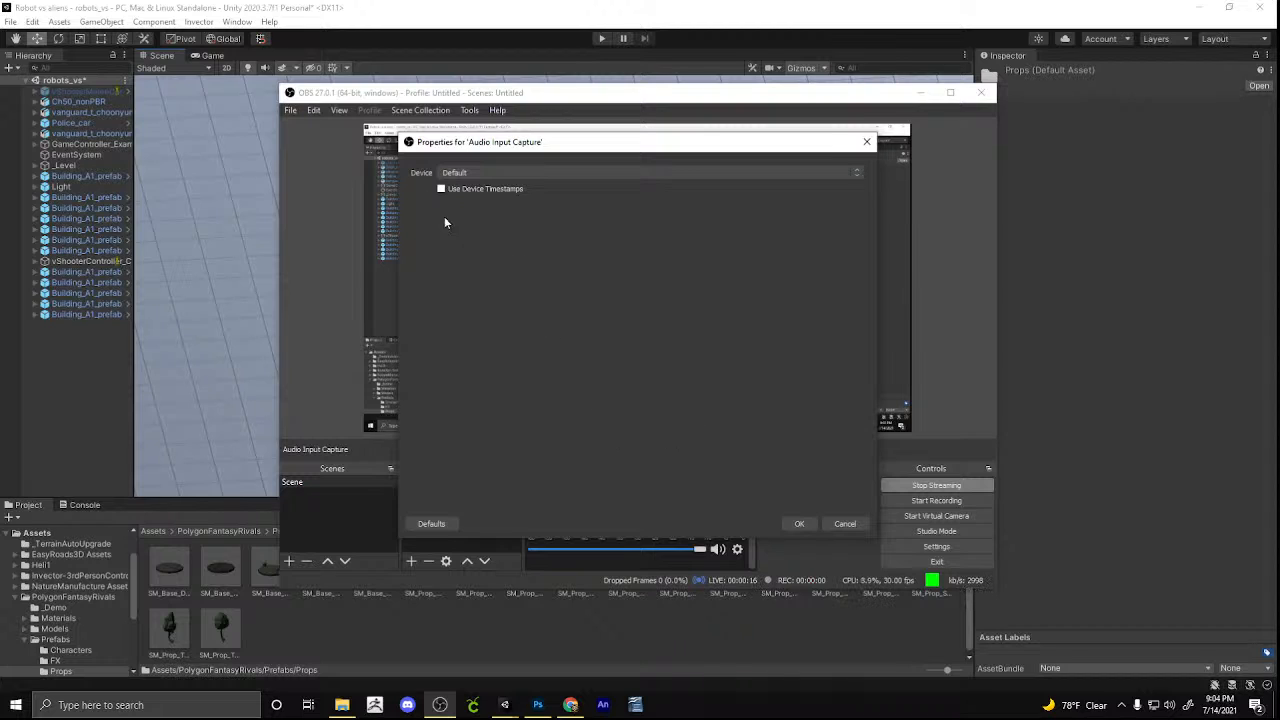
# Set the Audio Input Capture device to Microphone (100009002), accept the properties and minimize OBS
pyautogui.click(466, 175)
pyautogui.click(510, 194)
pyautogui.click(796, 523)
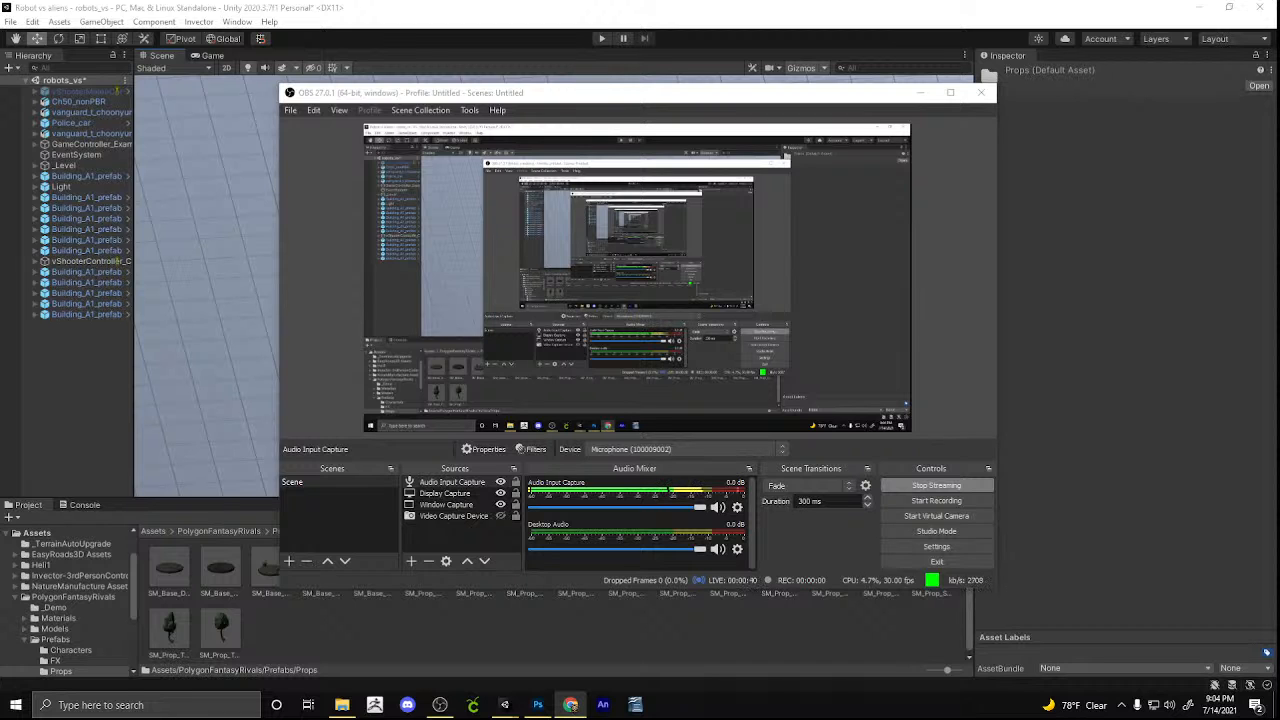
pyautogui.click(920, 92)
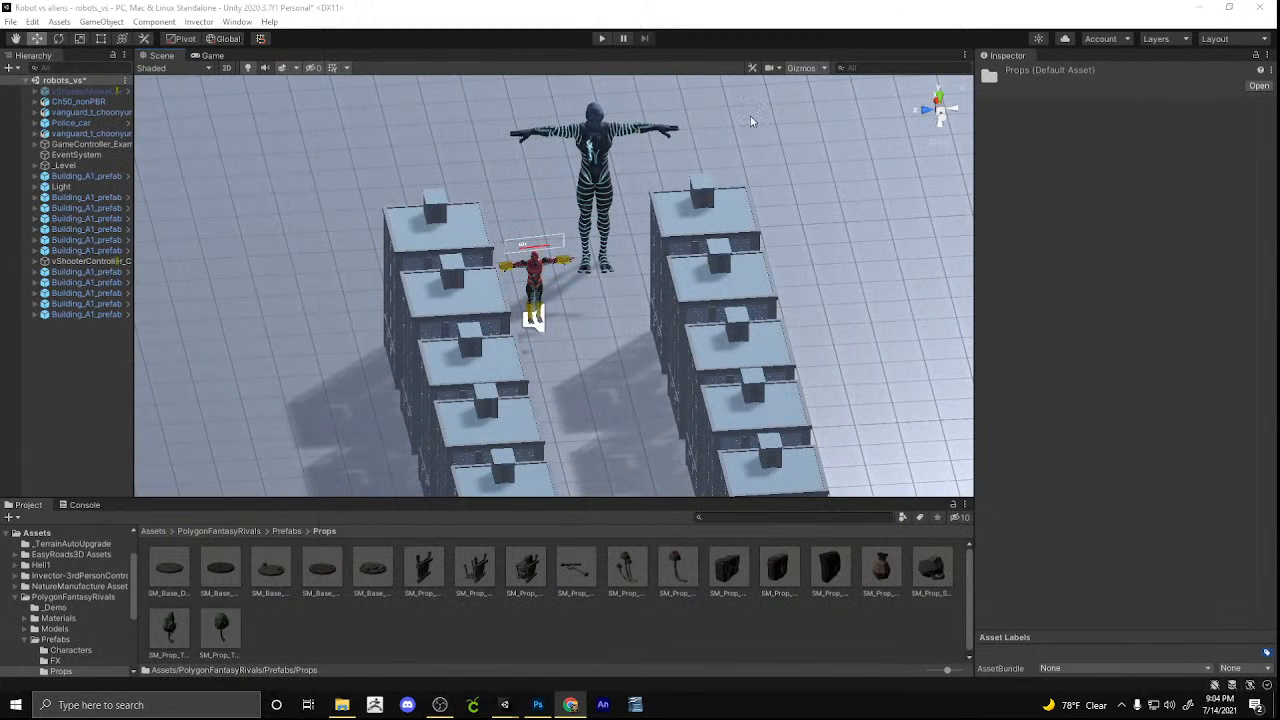
# Examine the robots_vs scene from several angles, including the buildings, the giant characters and the octagonal platforms
pyautogui.moveTo(748, 317); pyautogui.dragTo(933, 248, button='right')
pyautogui.scroll(-8, 643, 260)
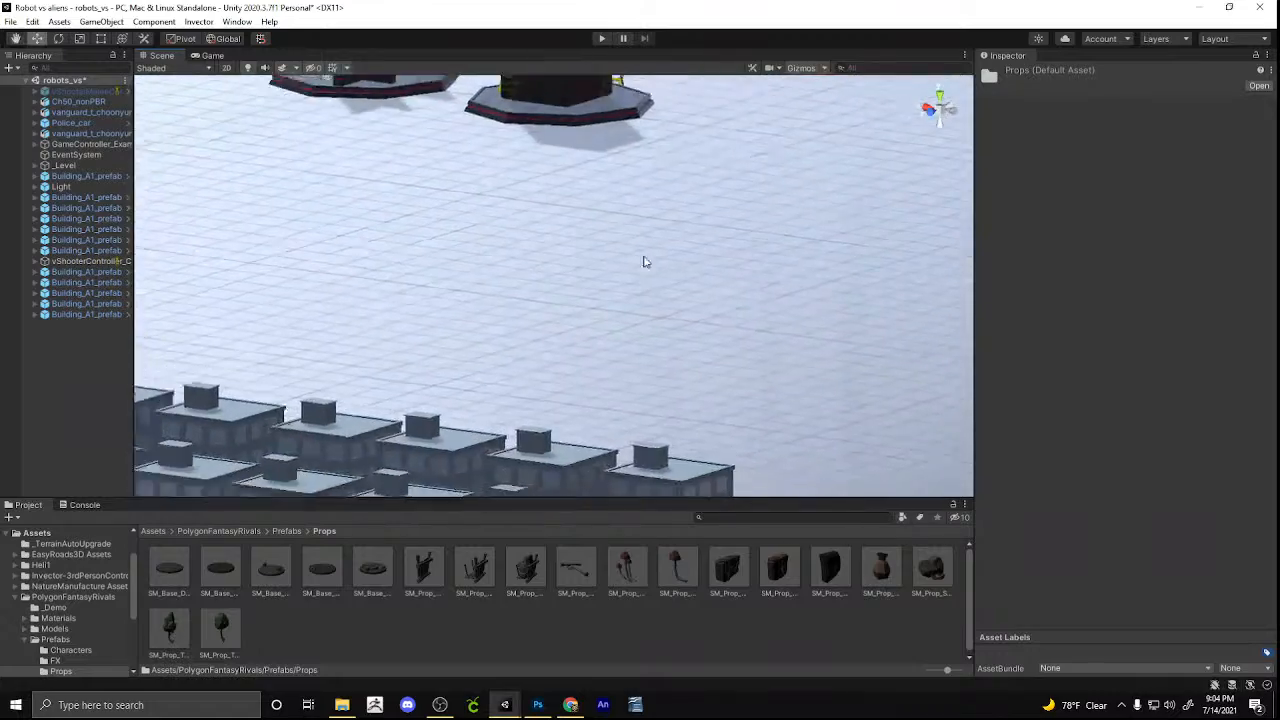
pyautogui.keyDown('alt'); pyautogui.moveTo(717, 360); pyautogui.dragTo(622, 417); pyautogui.keyUp('alt')
pyautogui.scroll(10, 622, 417)
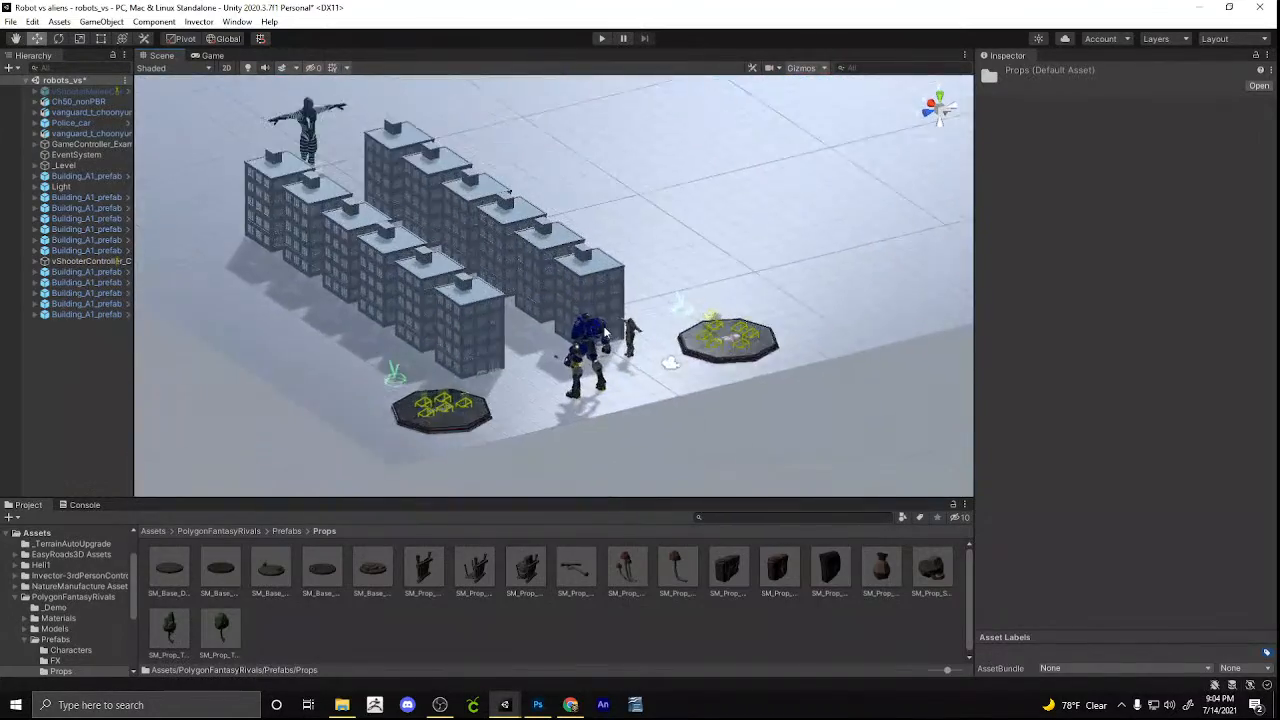
pyautogui.moveTo(612, 358); pyautogui.dragTo(584, 303, button='middle')
pyautogui.scroll(5, 584, 303)
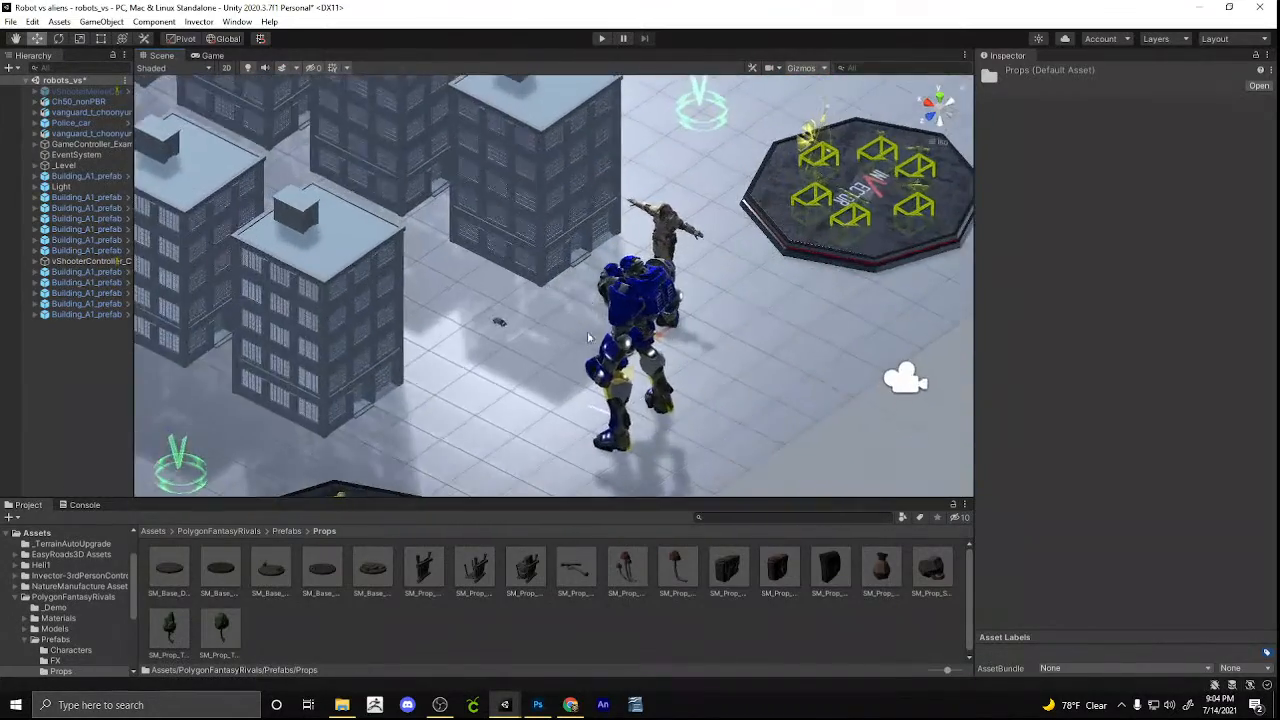
pyautogui.moveTo(591, 323); pyautogui.dragTo(278, 314, button='right')
pyautogui.scroll(4, 540, 321)
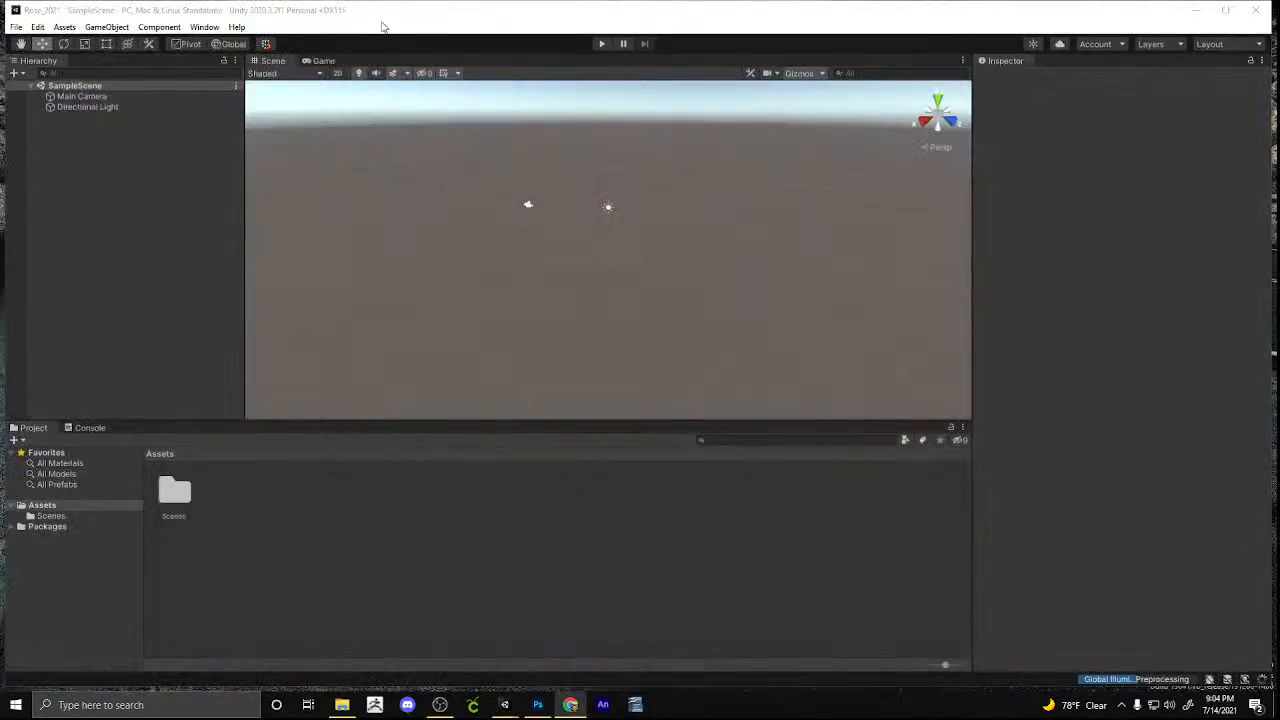
# Open the Package Manager in the Rose_2021 project and place its window over the editor
pyautogui.click(204, 26)
pyautogui.click(258, 150)
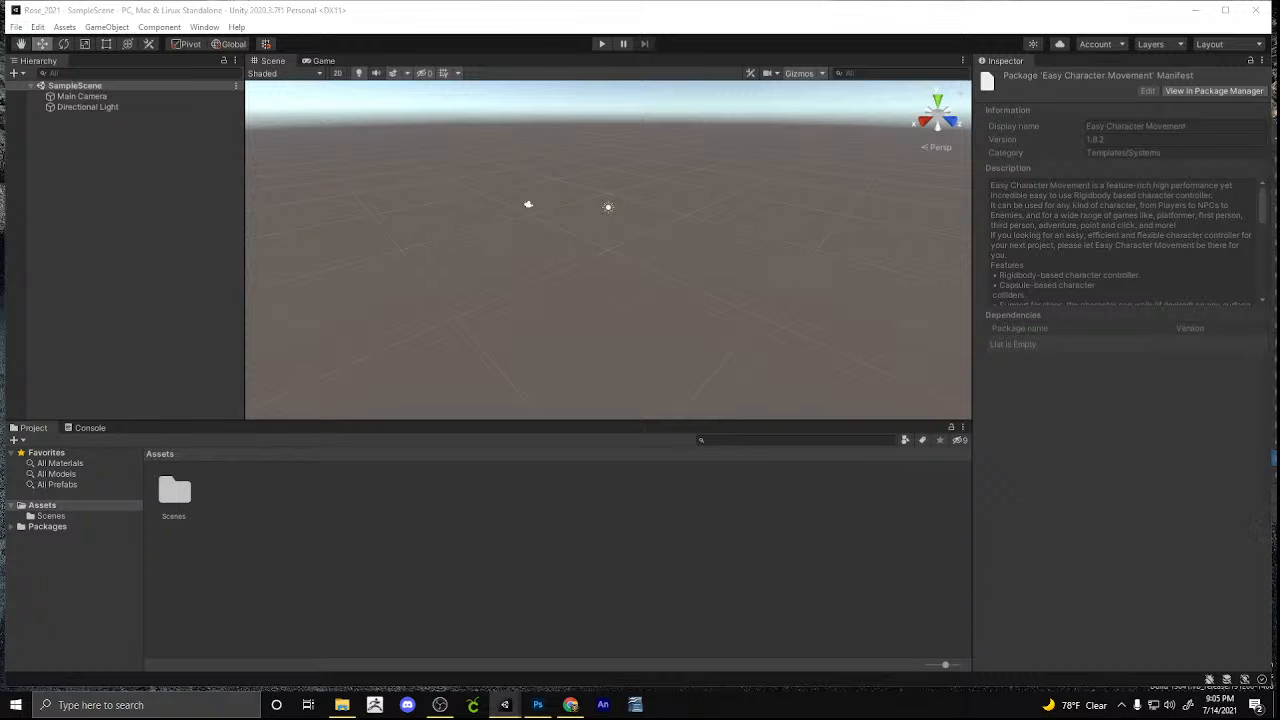
pyautogui.moveTo(914, 192); pyautogui.dragTo(528, 190)
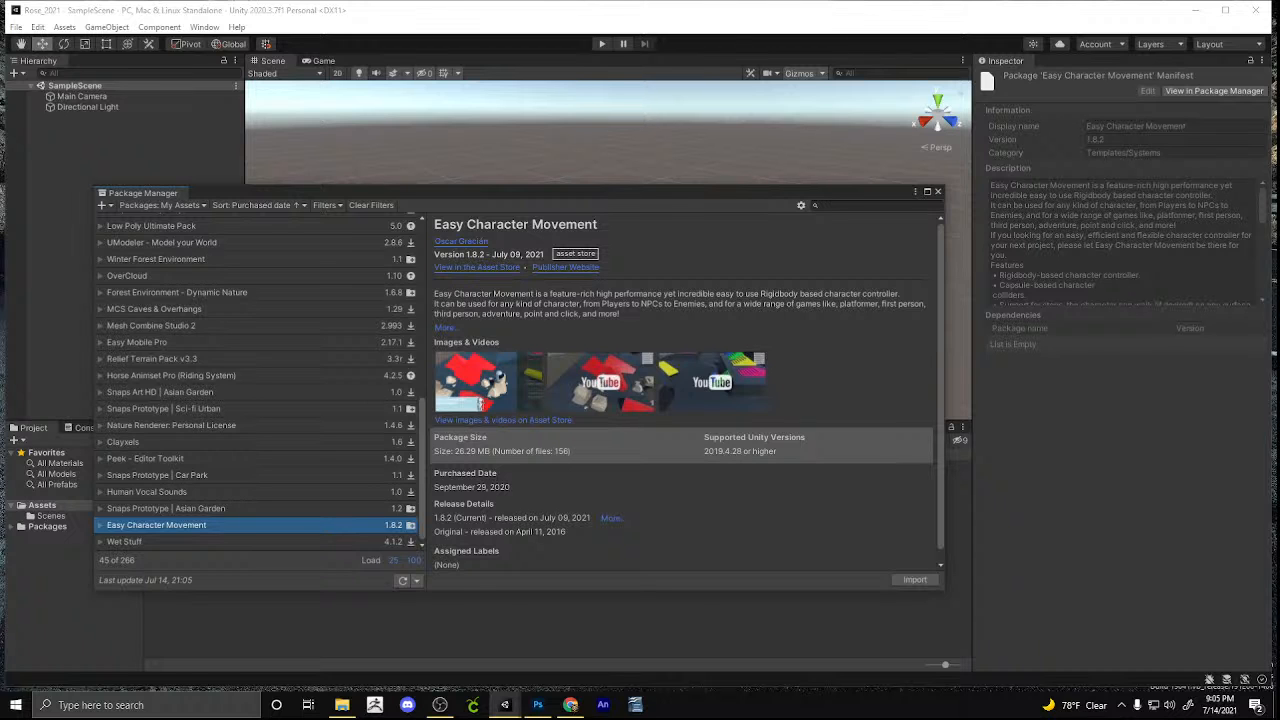
# Switch to Chrome and locate the downloaded Ch46_nonPBR (3).fbx character in its folder
pyautogui.click(570, 705)
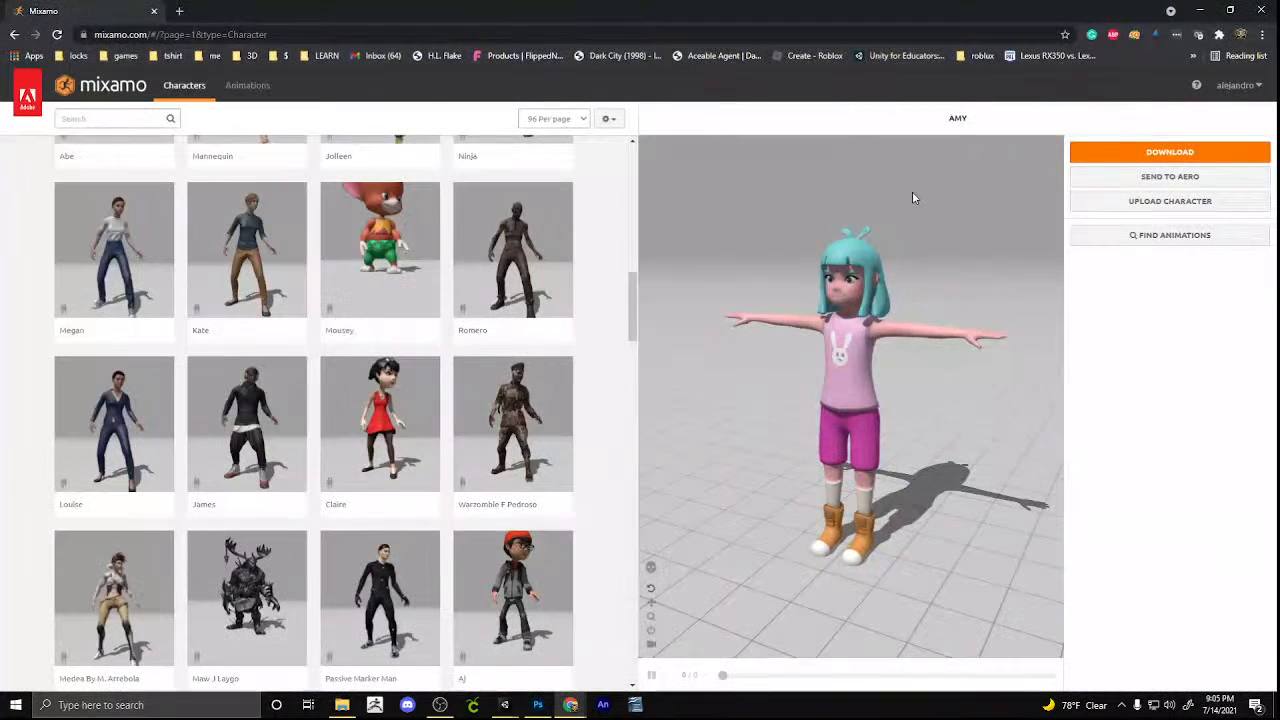
pyautogui.scroll(-1, 956, 410)
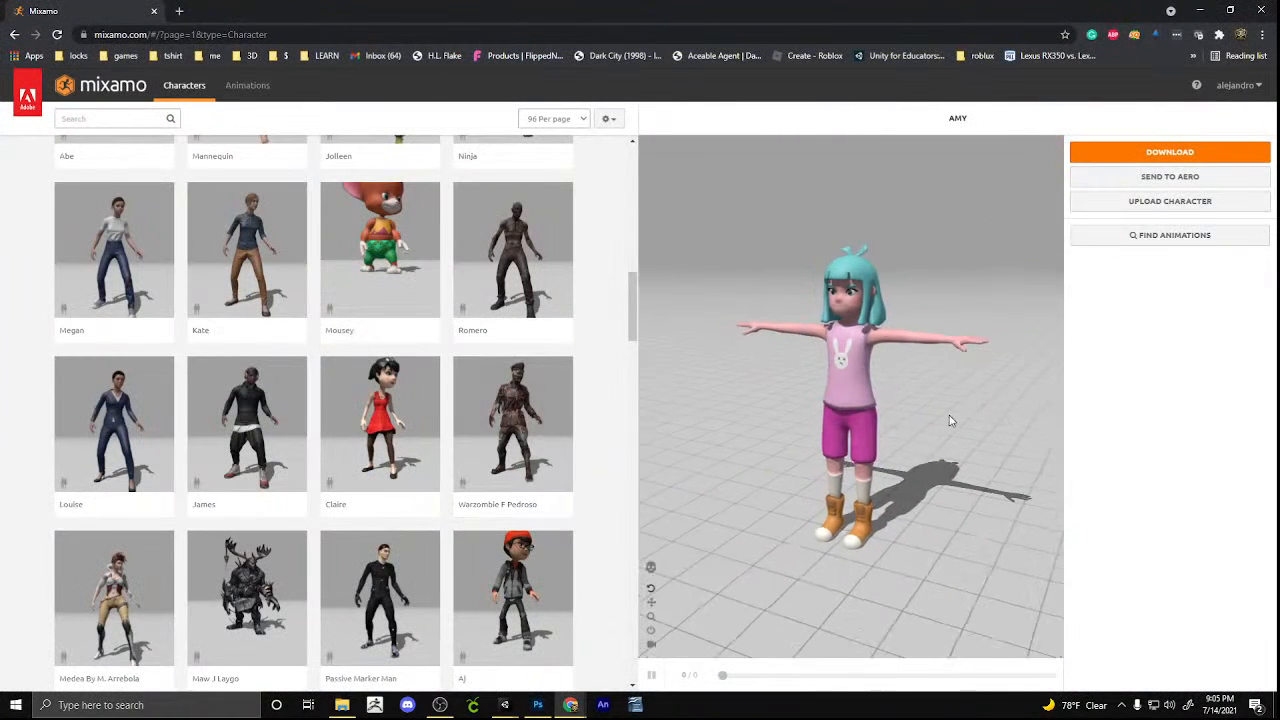
pyautogui.click(1262, 34)
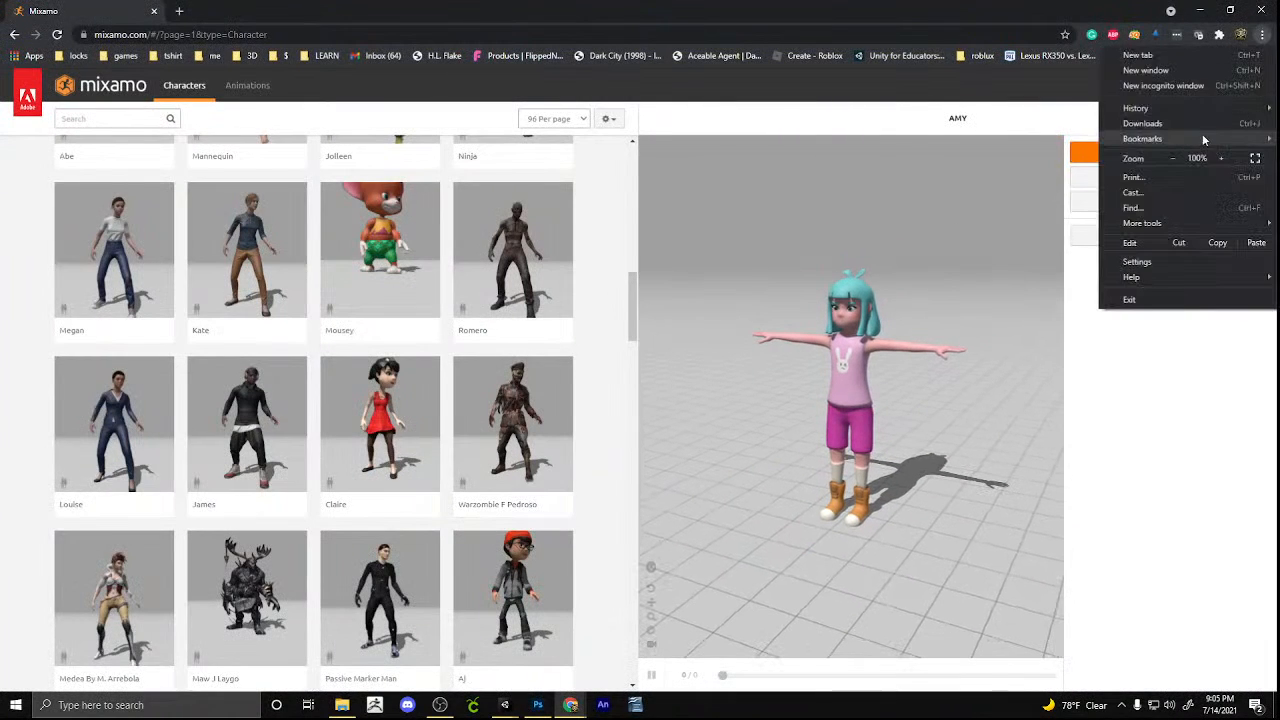
pyautogui.click(1165, 124)
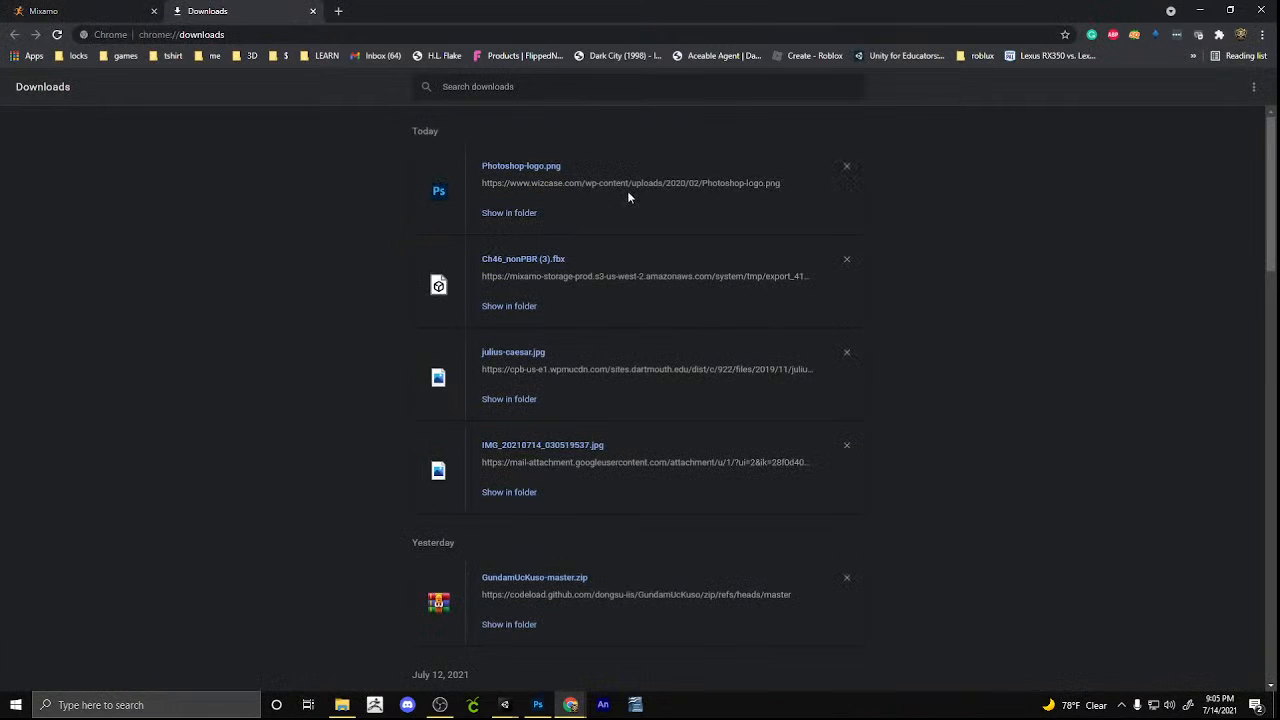
pyautogui.click(528, 307)
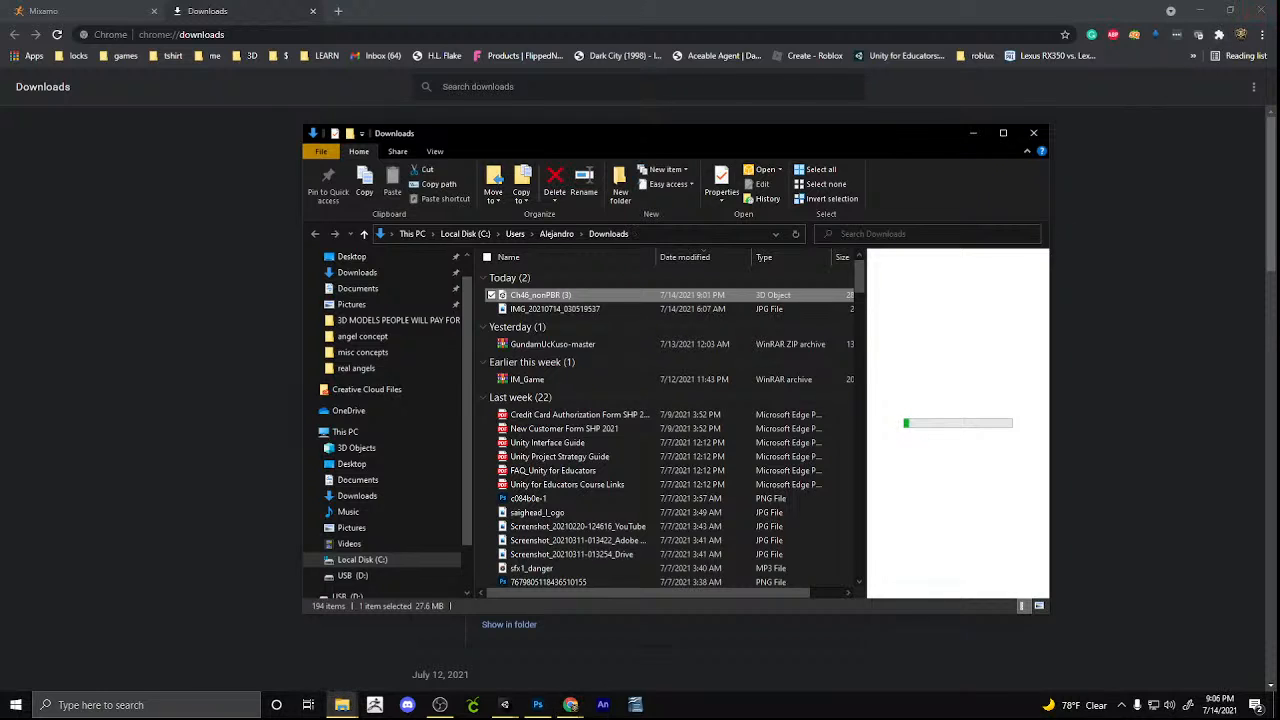
pyautogui.moveTo(582, 296)
pyautogui.mouseDown()
pyautogui.moveTo(616, 315)
pyautogui.moveTo(605, 303)
pyautogui.mouseUp()
# Return to the Rose_2021 project in Unity, import the full Easy Character Movement package and close the Package Manager
pyautogui.click(507, 704)
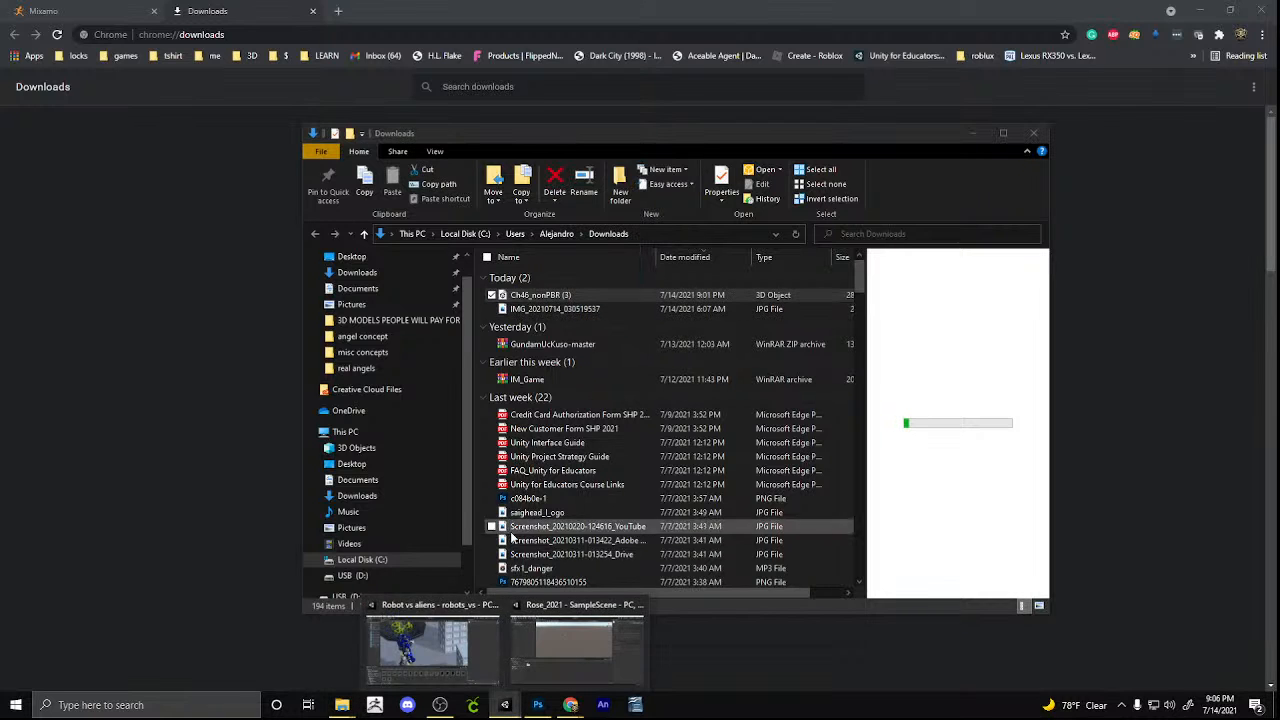
pyautogui.click(571, 660)
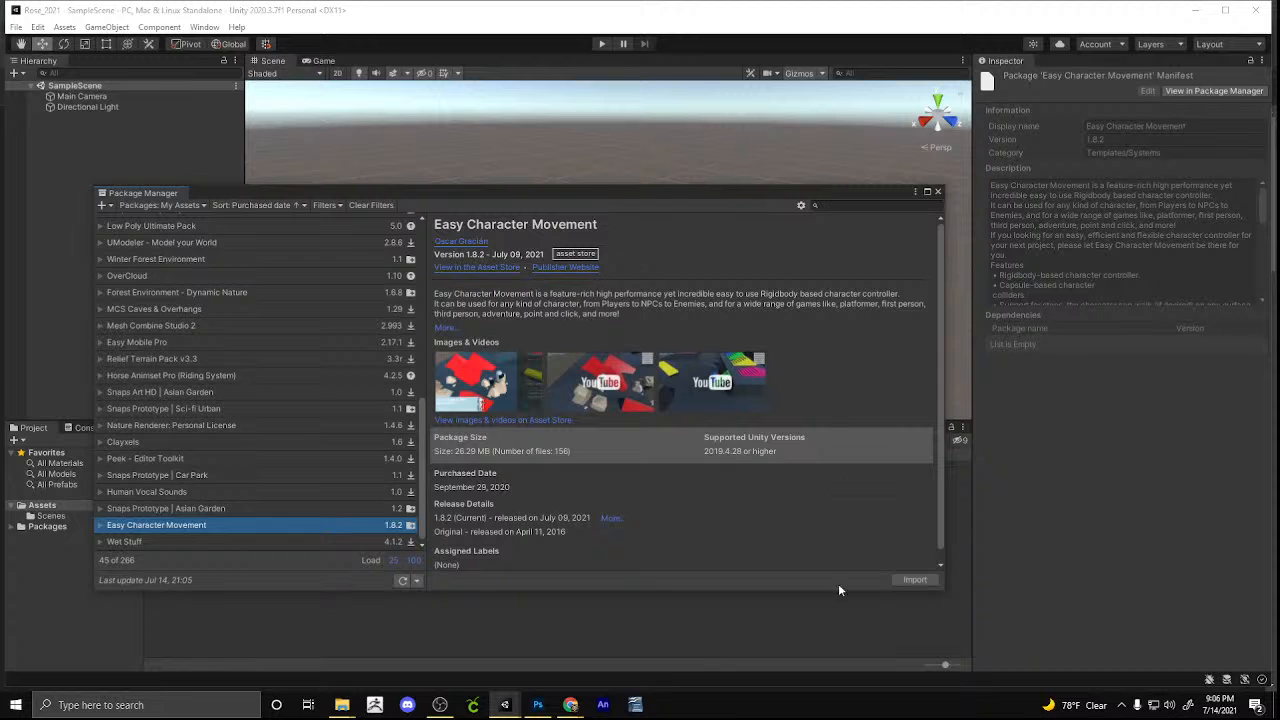
pyautogui.moveTo(552, 200); pyautogui.dragTo(574, 231)
pyautogui.click(929, 609)
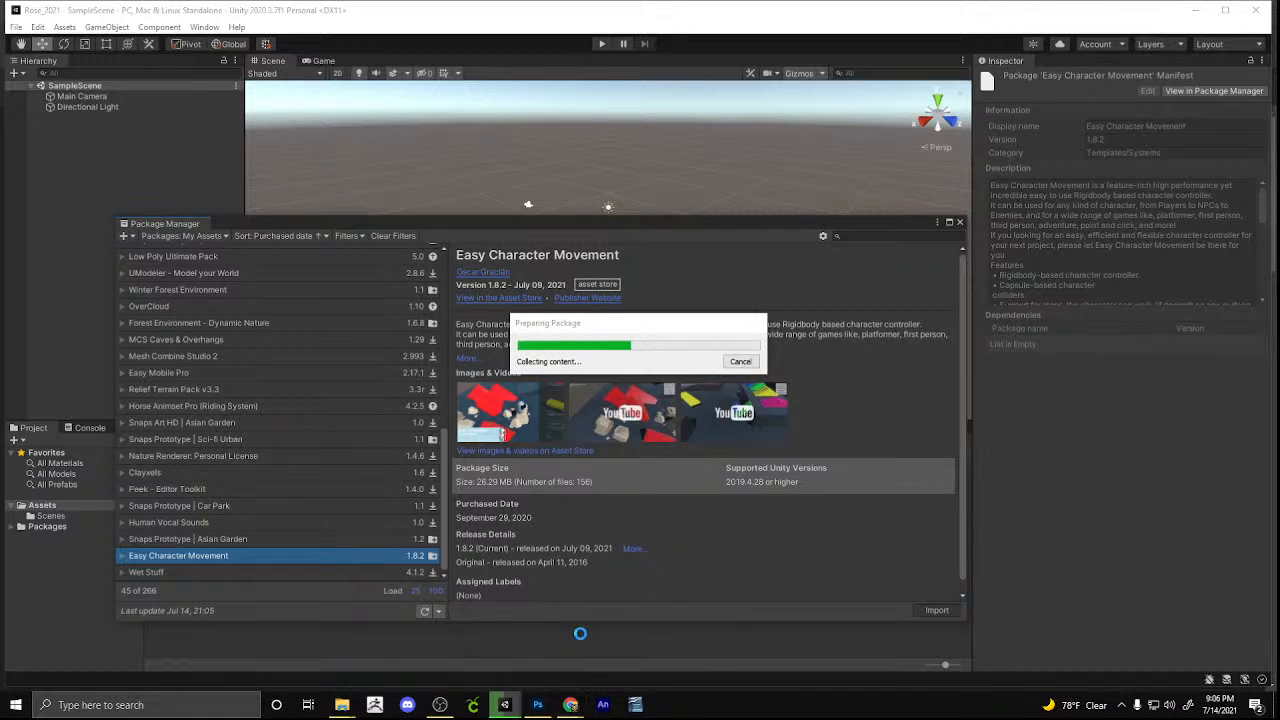
pyautogui.click(685, 385)
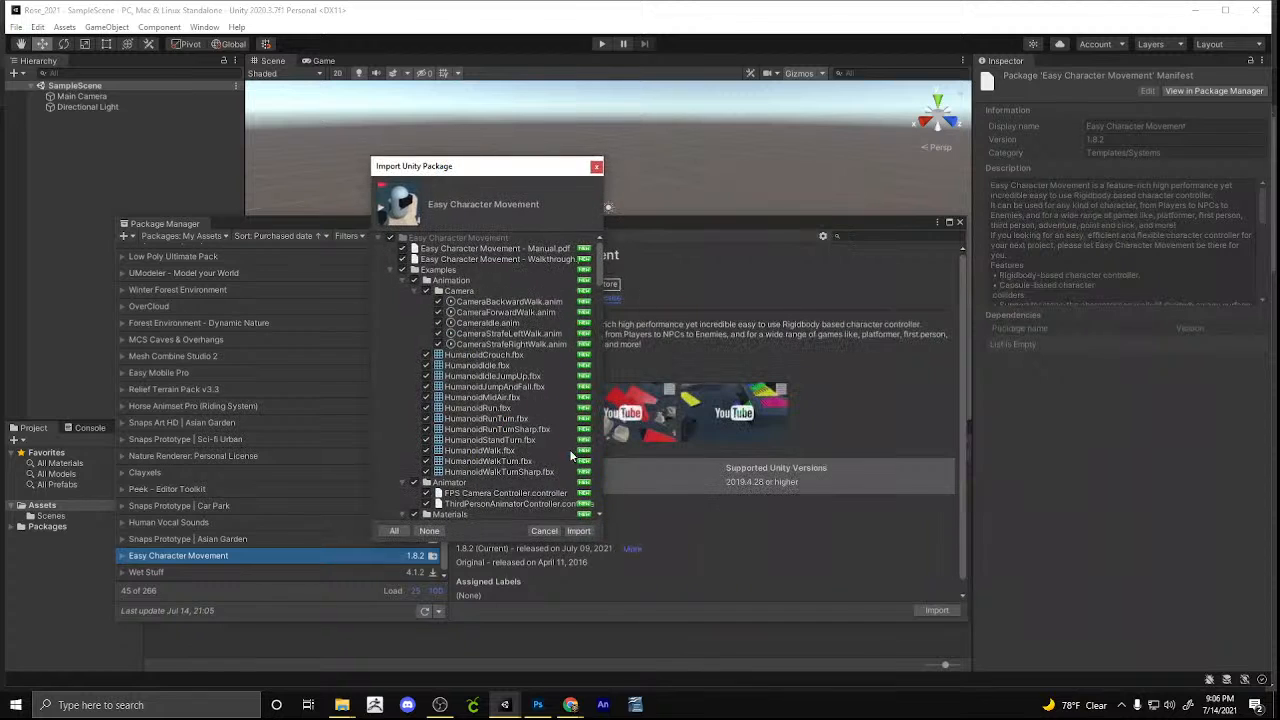
pyautogui.click(578, 532)
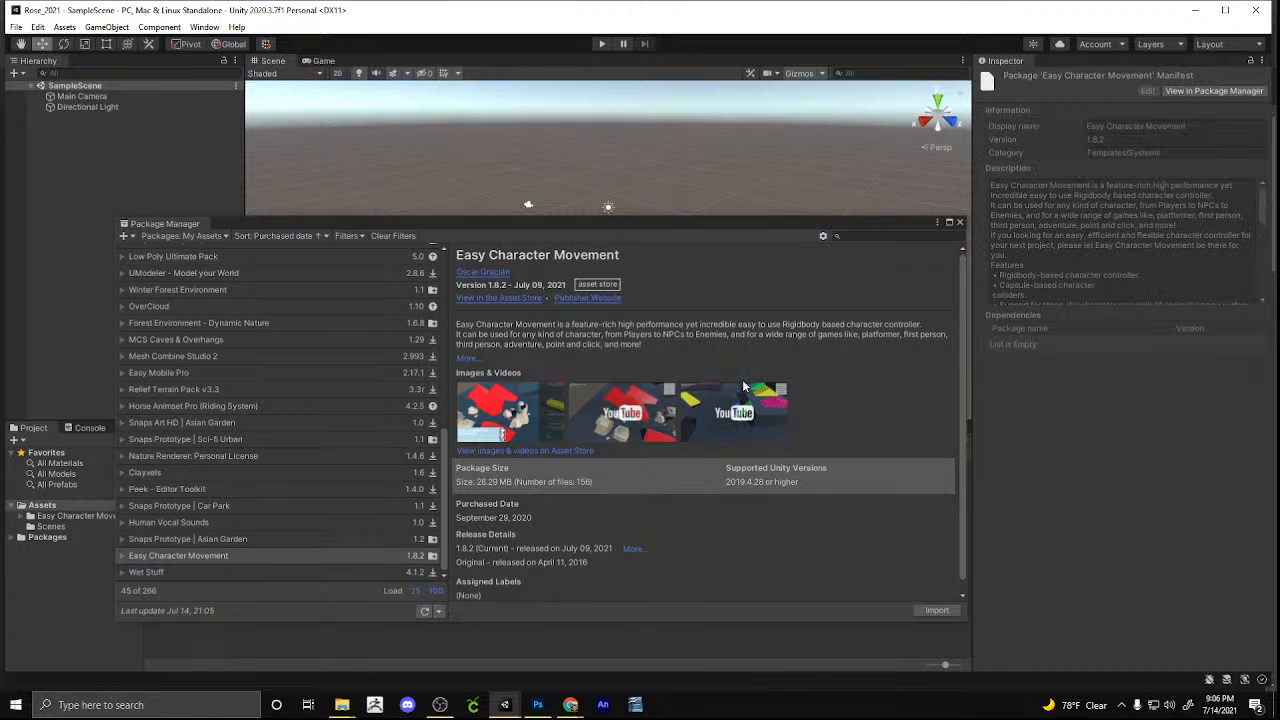
pyautogui.click(959, 222)
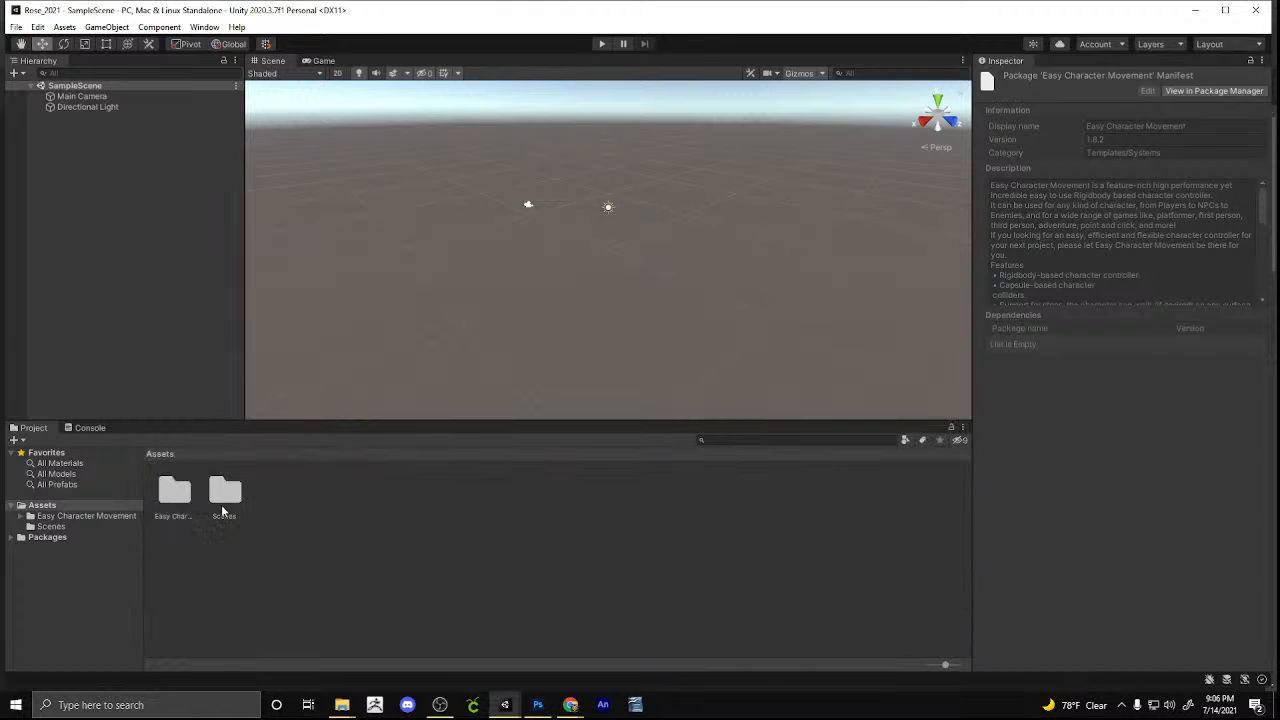
# Browse the Easy Character Movement assets and open the Scenes folder inside Examples
pyautogui.doubleClick(191, 496)
pyautogui.click(424, 499)
pyautogui.click(477, 494)
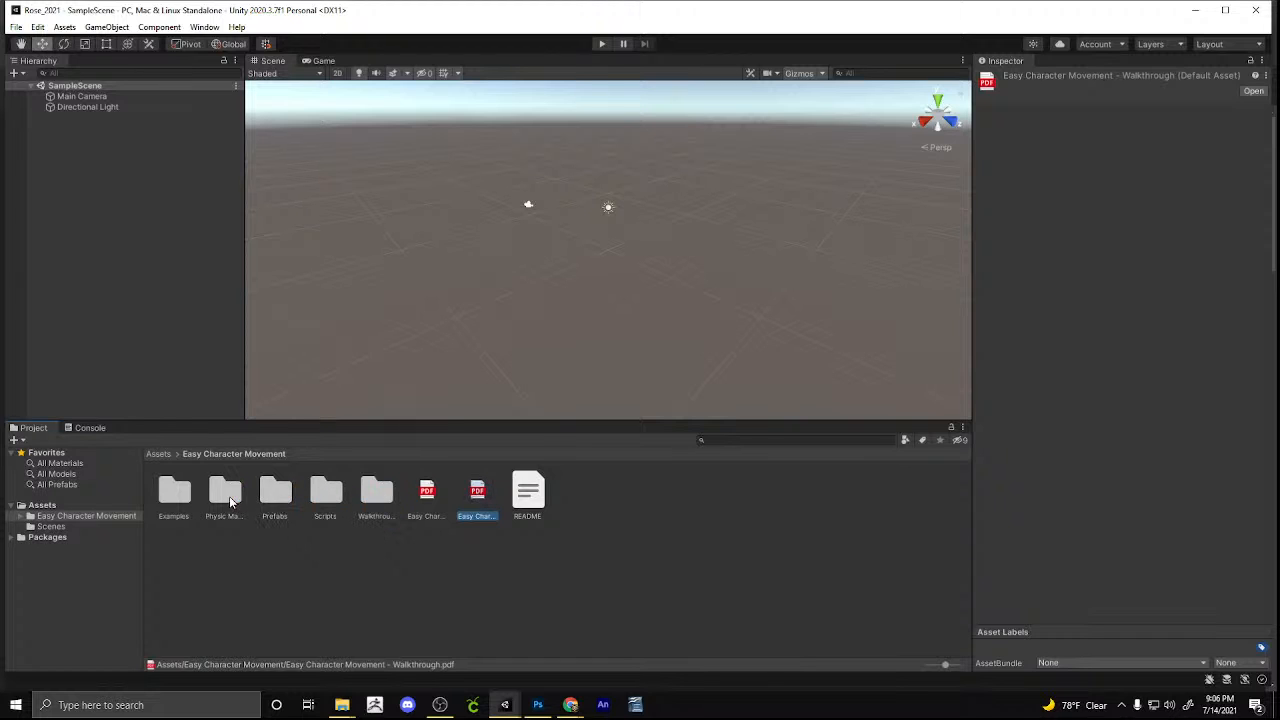
pyautogui.doubleClick(192, 498)
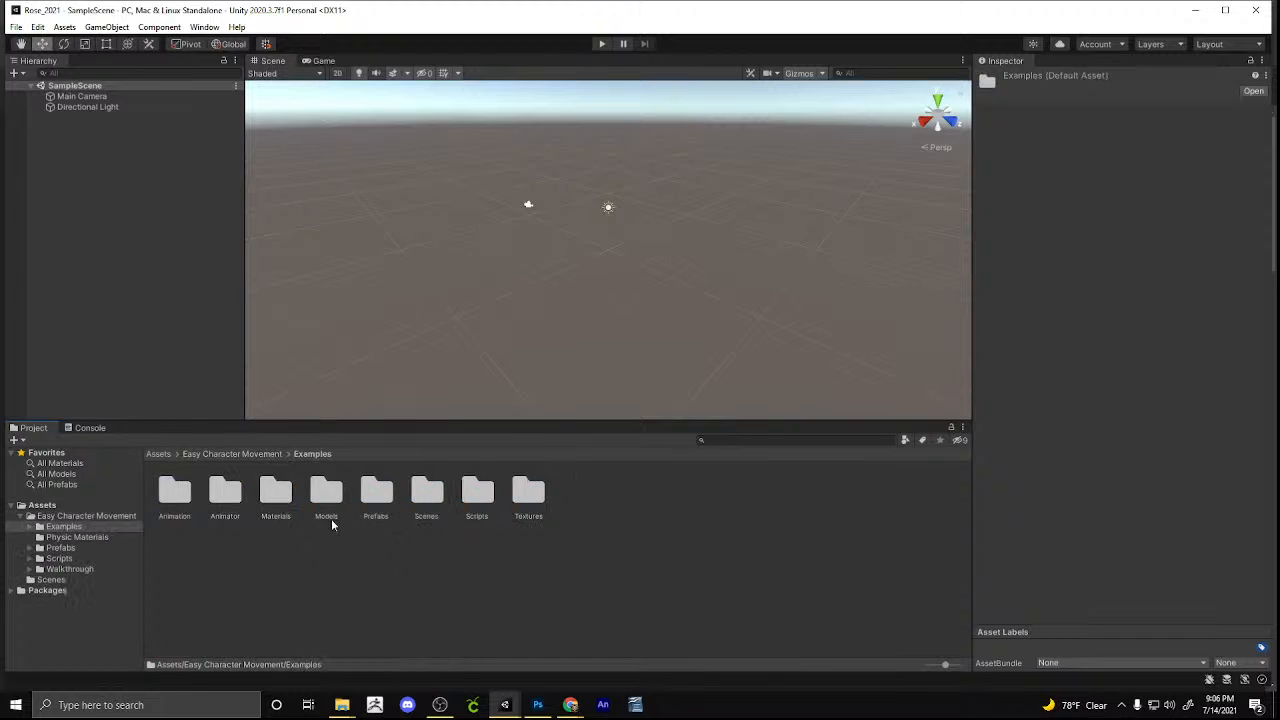
pyautogui.doubleClick(427, 492)
# Open the Custom Character Controller Examples scene and briefly run it in play mode
pyautogui.click(373, 490)
pyautogui.click(422, 490)
pyautogui.click(460, 494)
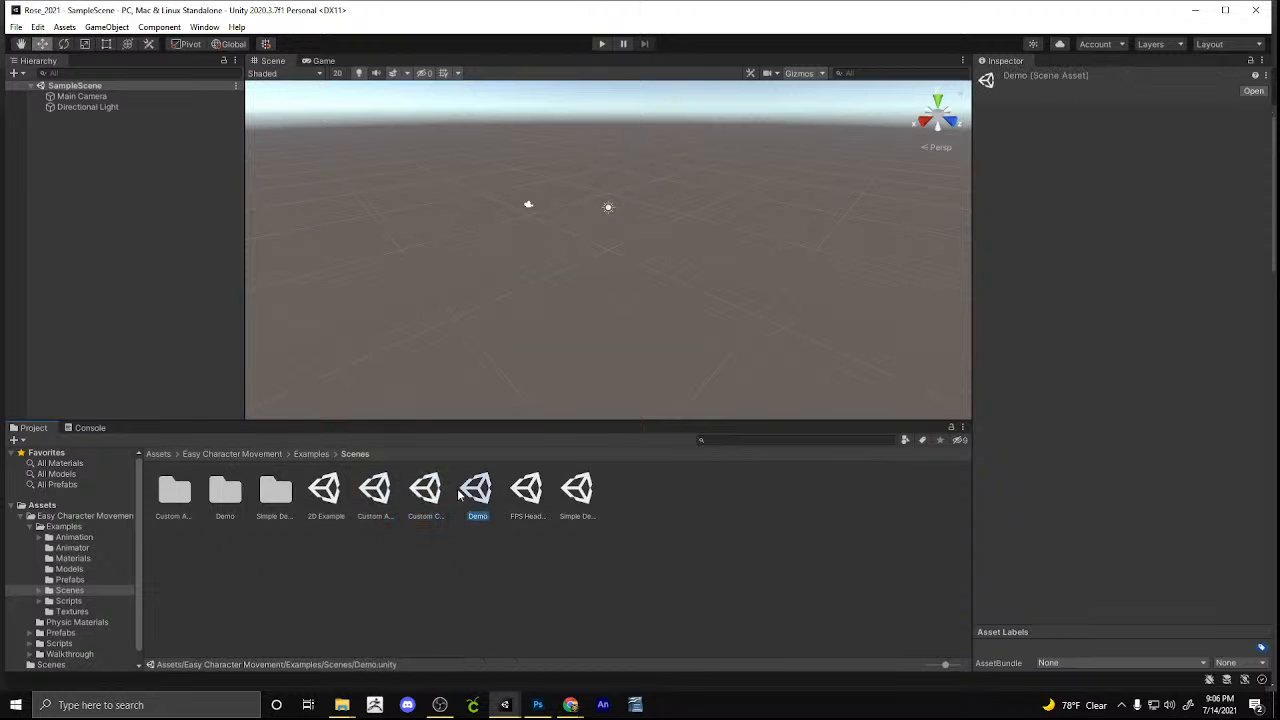
pyautogui.click(514, 490)
pyautogui.click(573, 490)
pyautogui.doubleClick(425, 490)
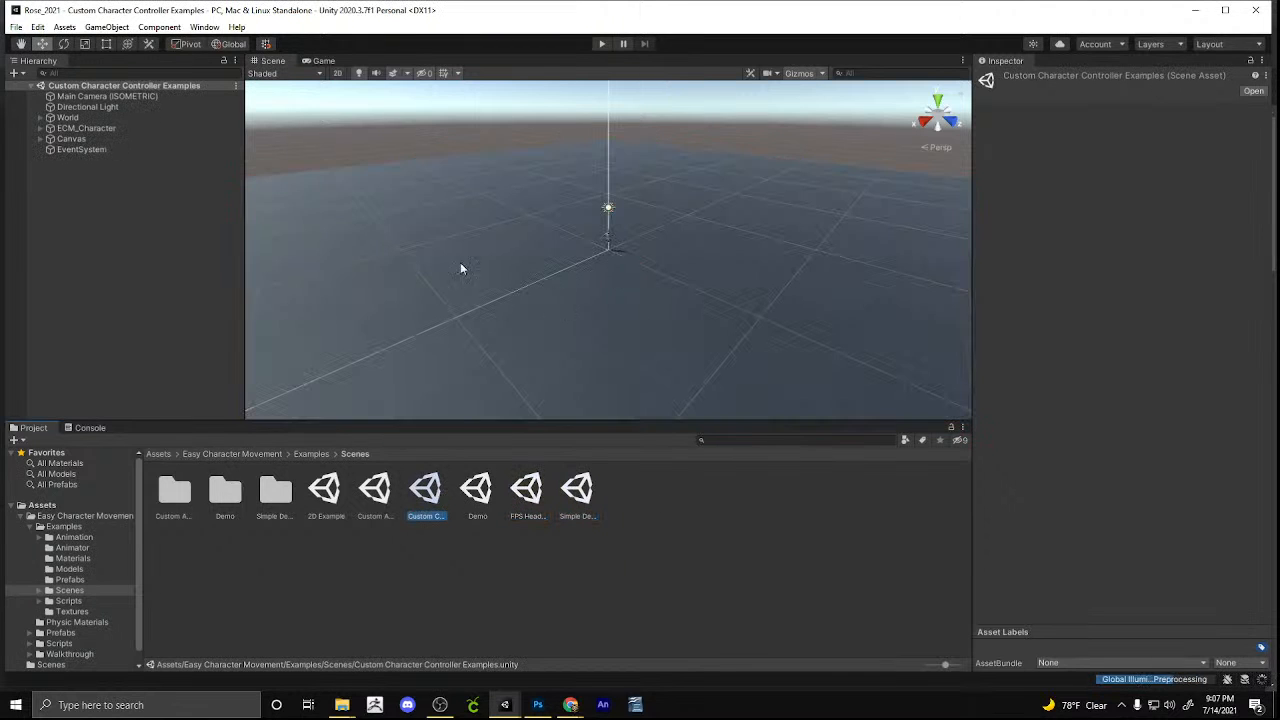
pyautogui.click(600, 46)
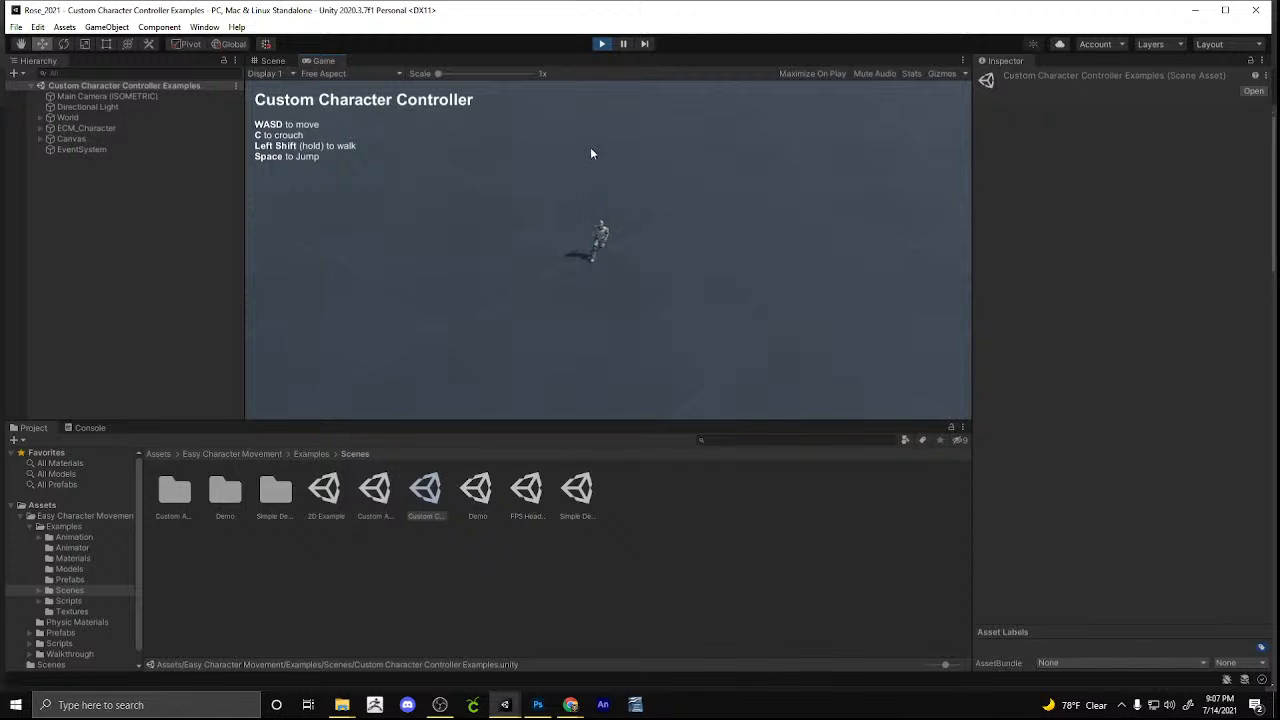
pyautogui.click(599, 46)
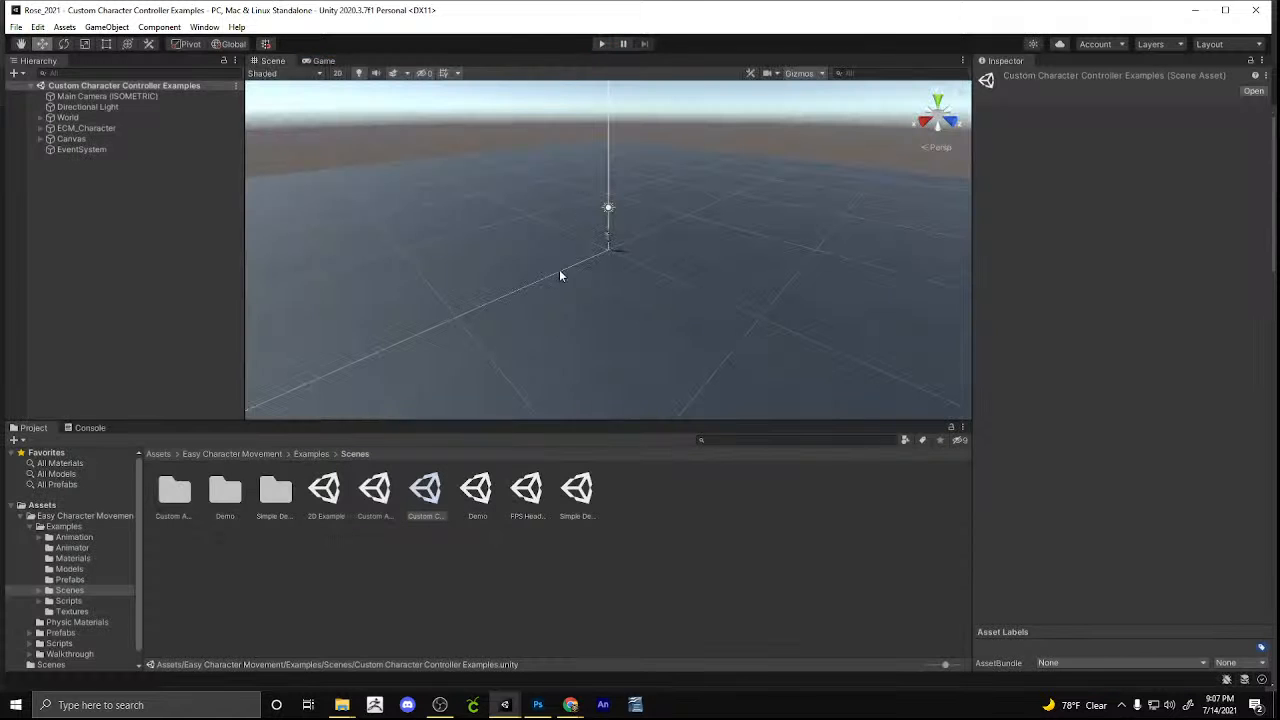
# Open the Demo scene and start play mode
pyautogui.click(477, 490)
pyautogui.doubleClick(477, 490)
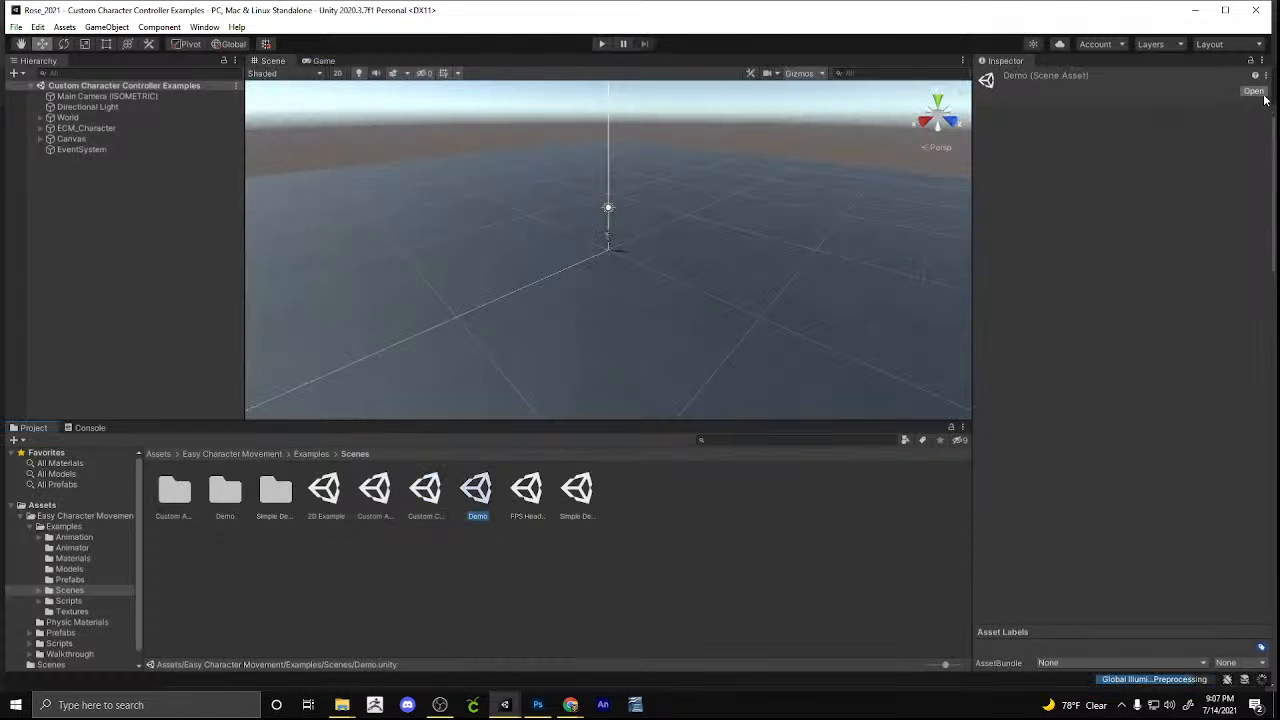
pyautogui.click(601, 44)
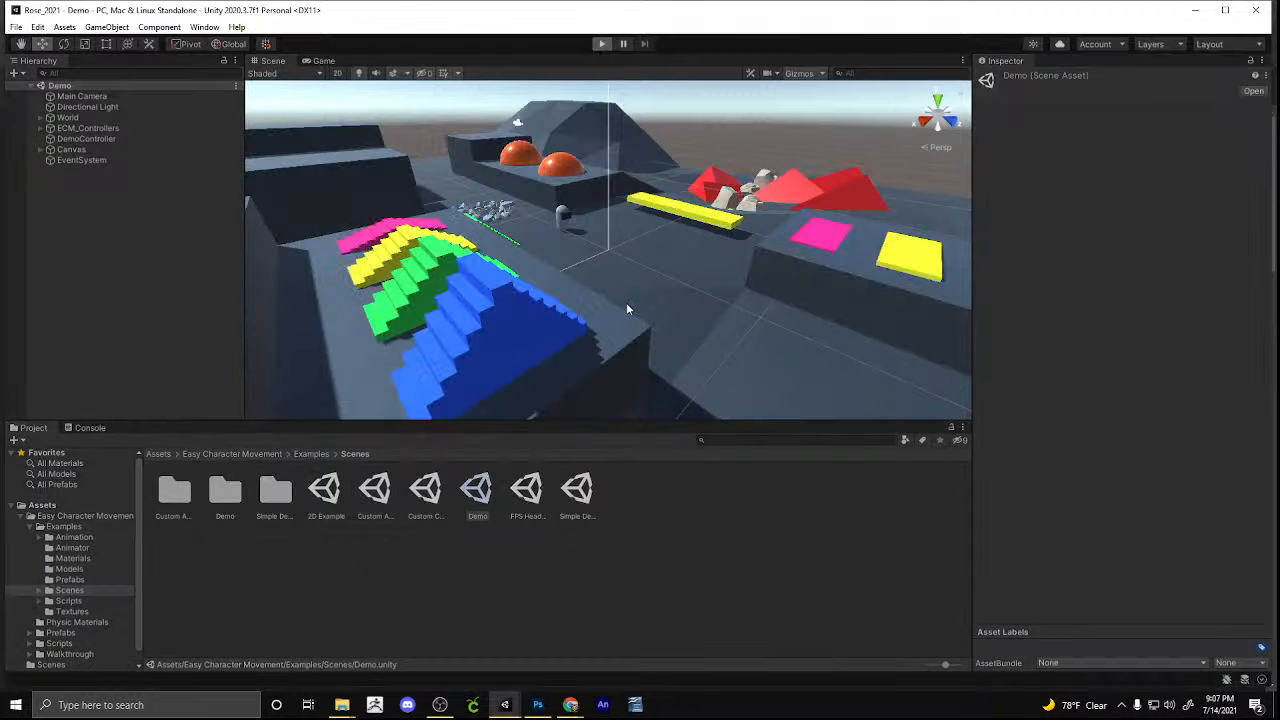
# Test the Base Character Controller by moving and jumping the capsule across the coloured steps and the yellow platforms
pyautogui.press('space')
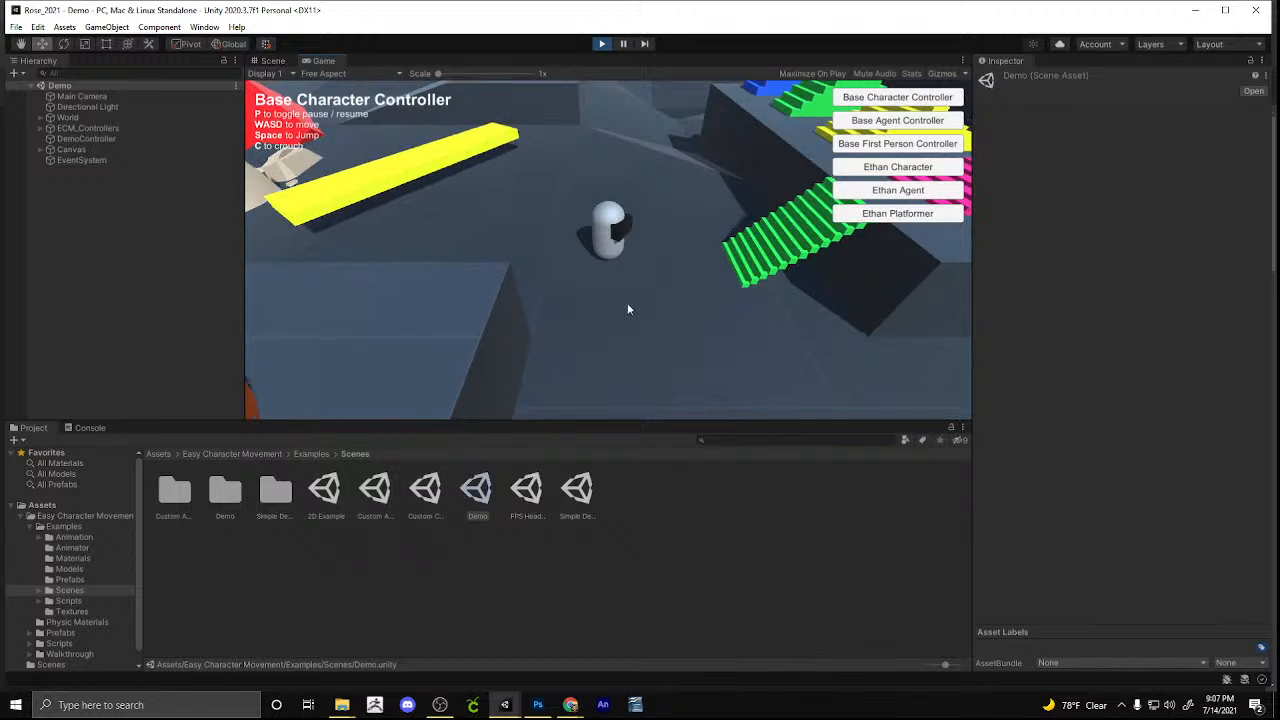
pyautogui.press('w')
pyautogui.press('a')
pyautogui.press('space')
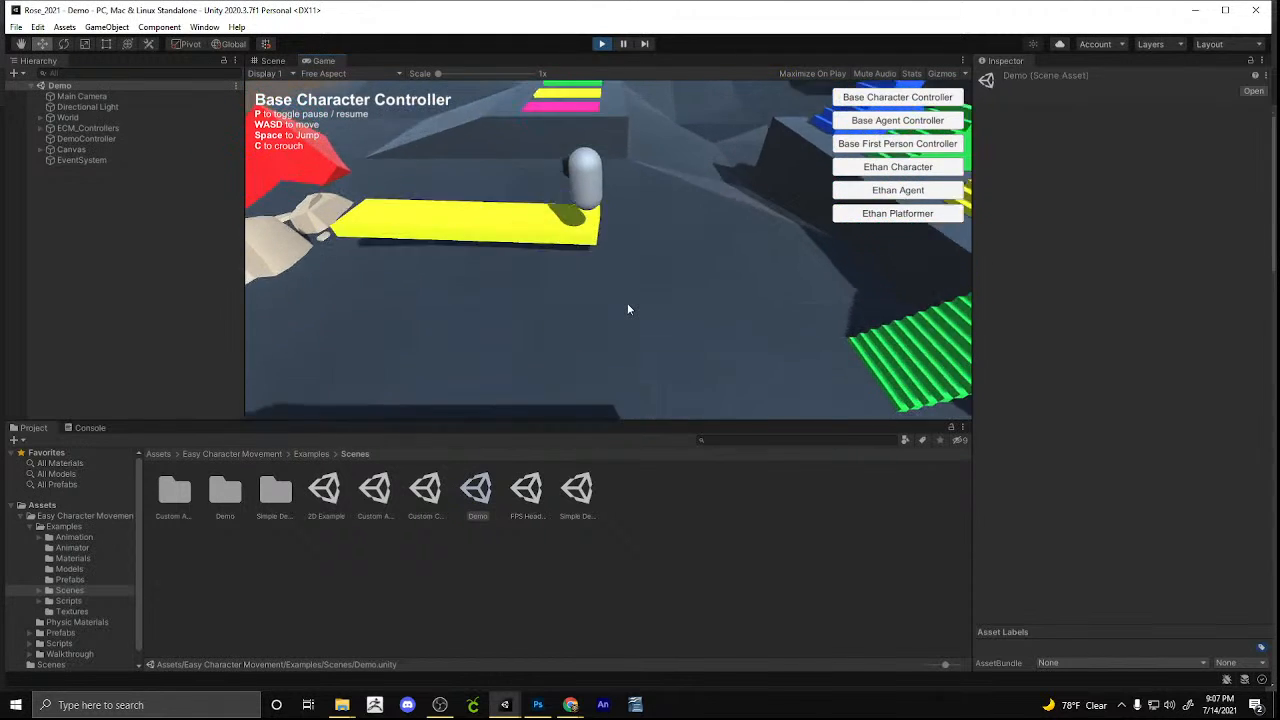
pyautogui.press('w')
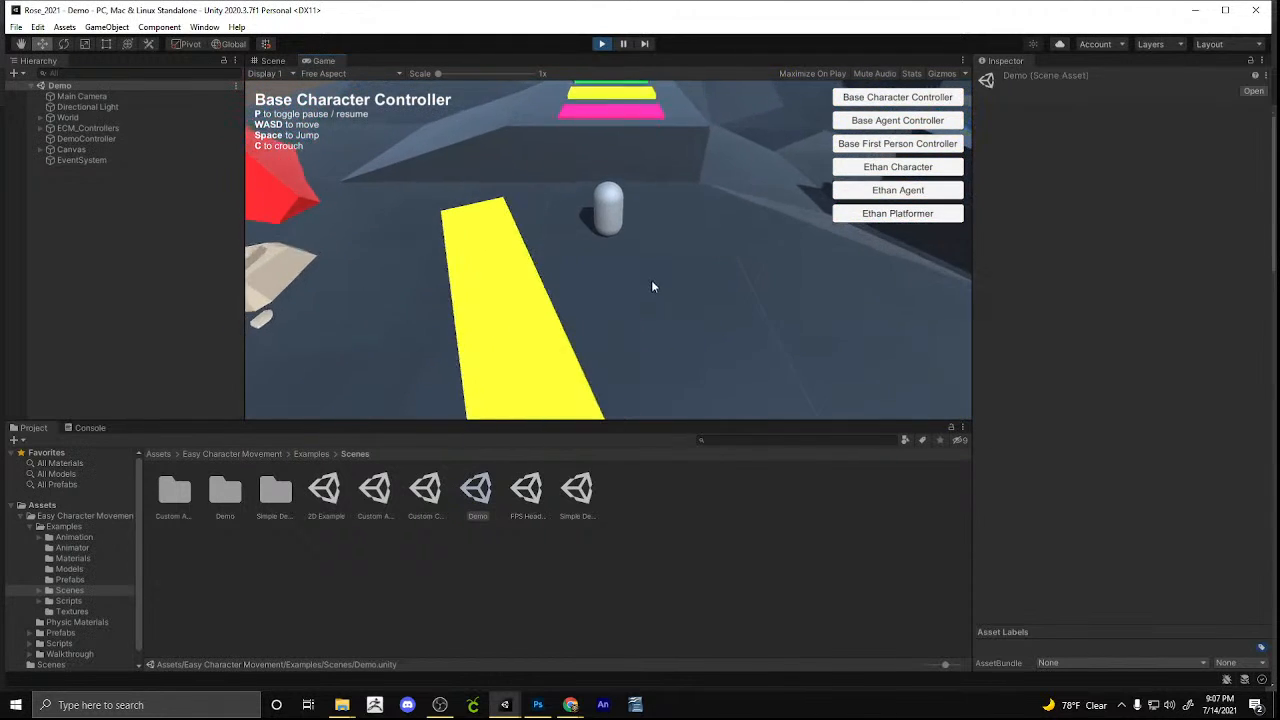
pyautogui.press('w')
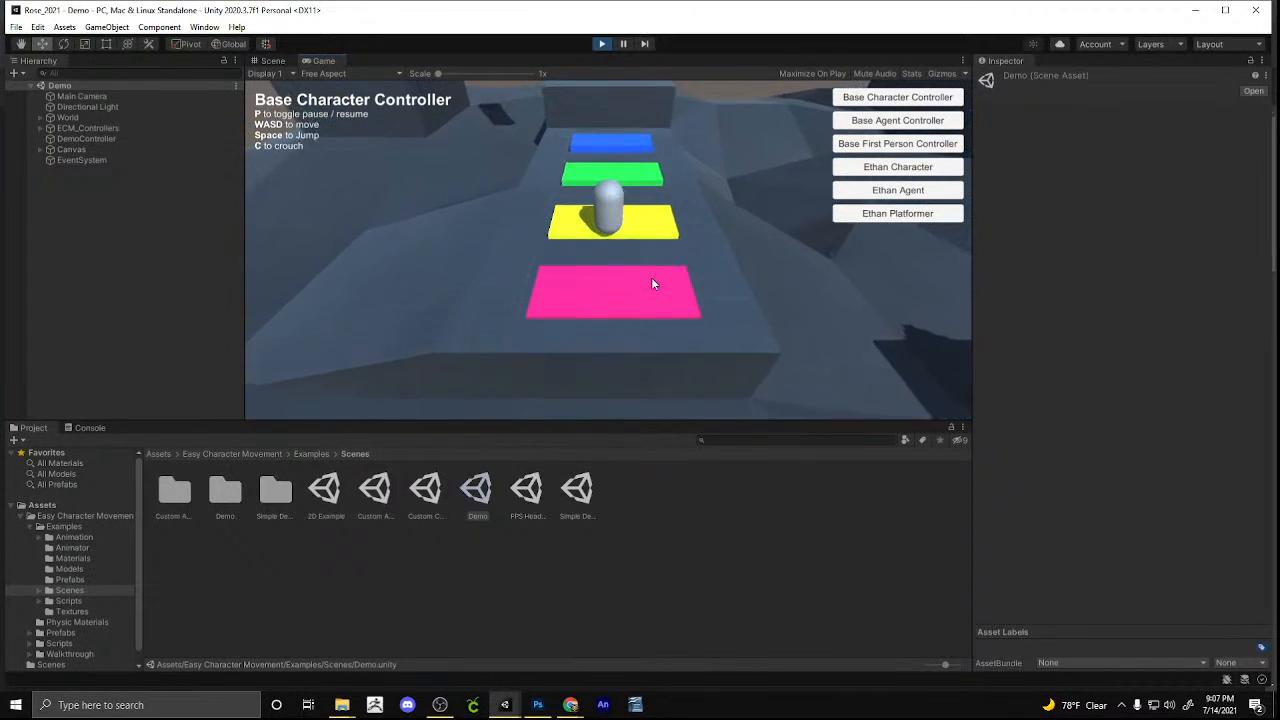
pyautogui.press('w')
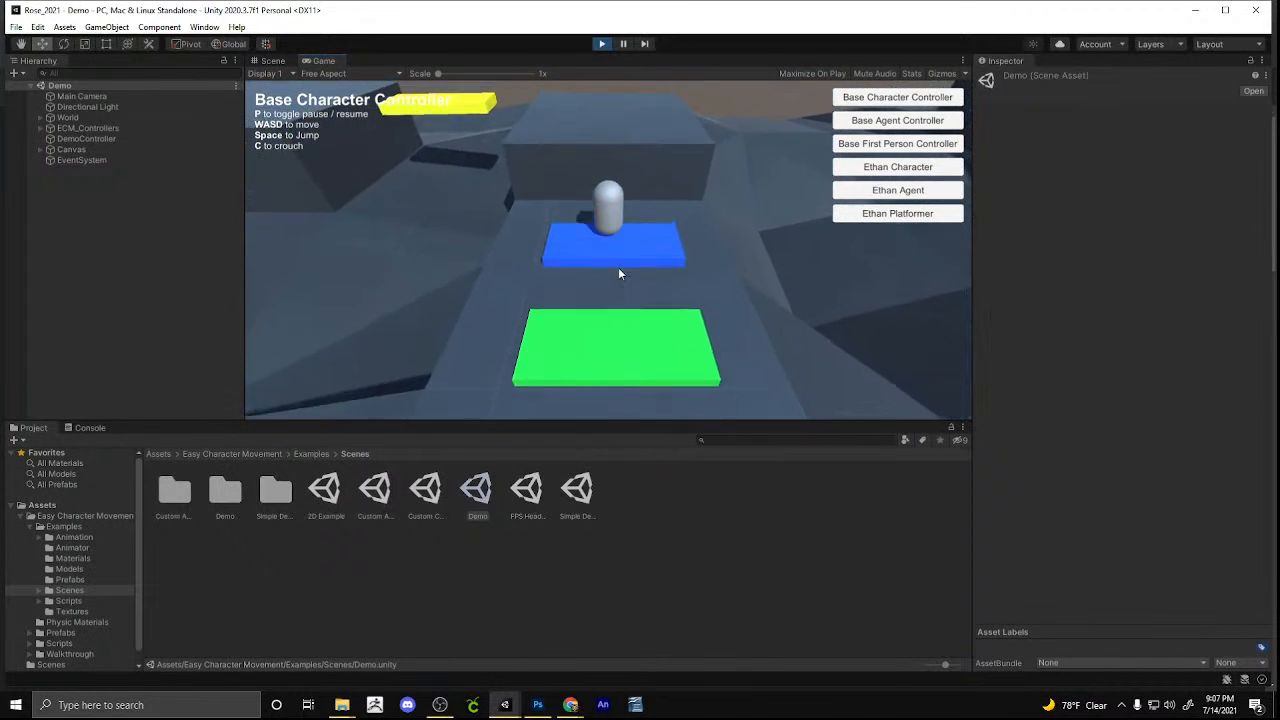
pyautogui.press('w')
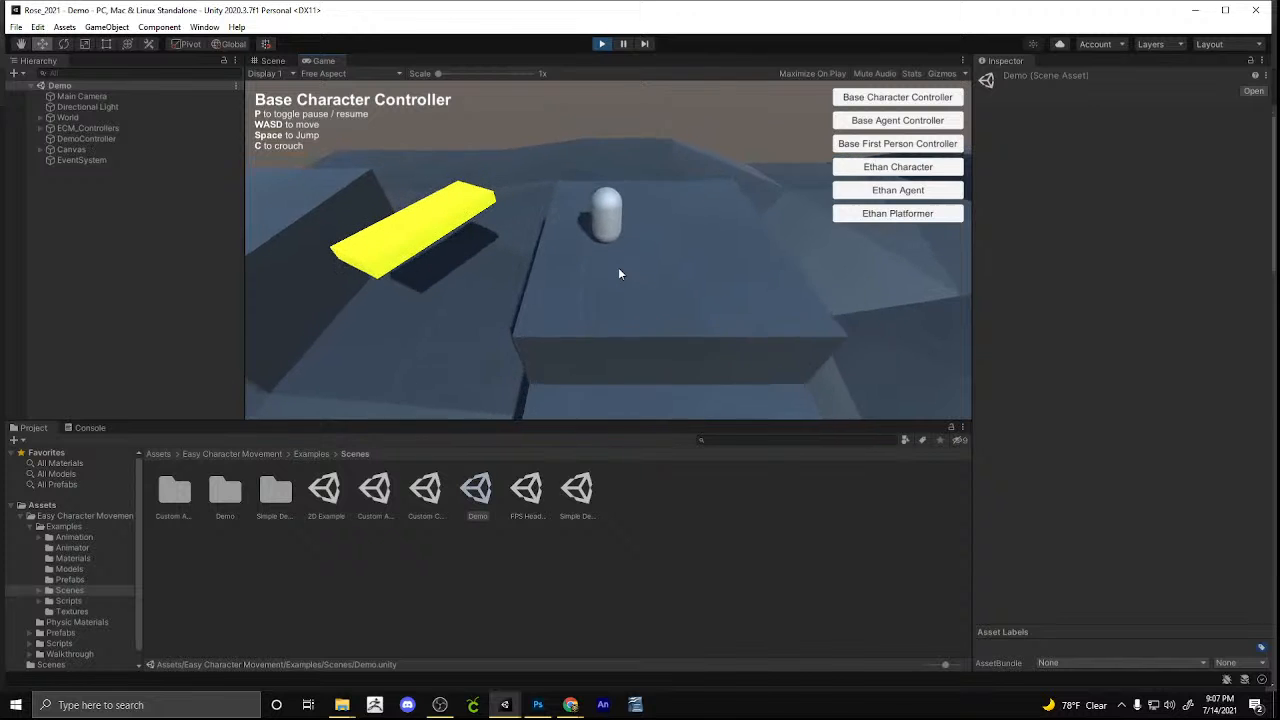
pyautogui.press('a')
pyautogui.press('space')
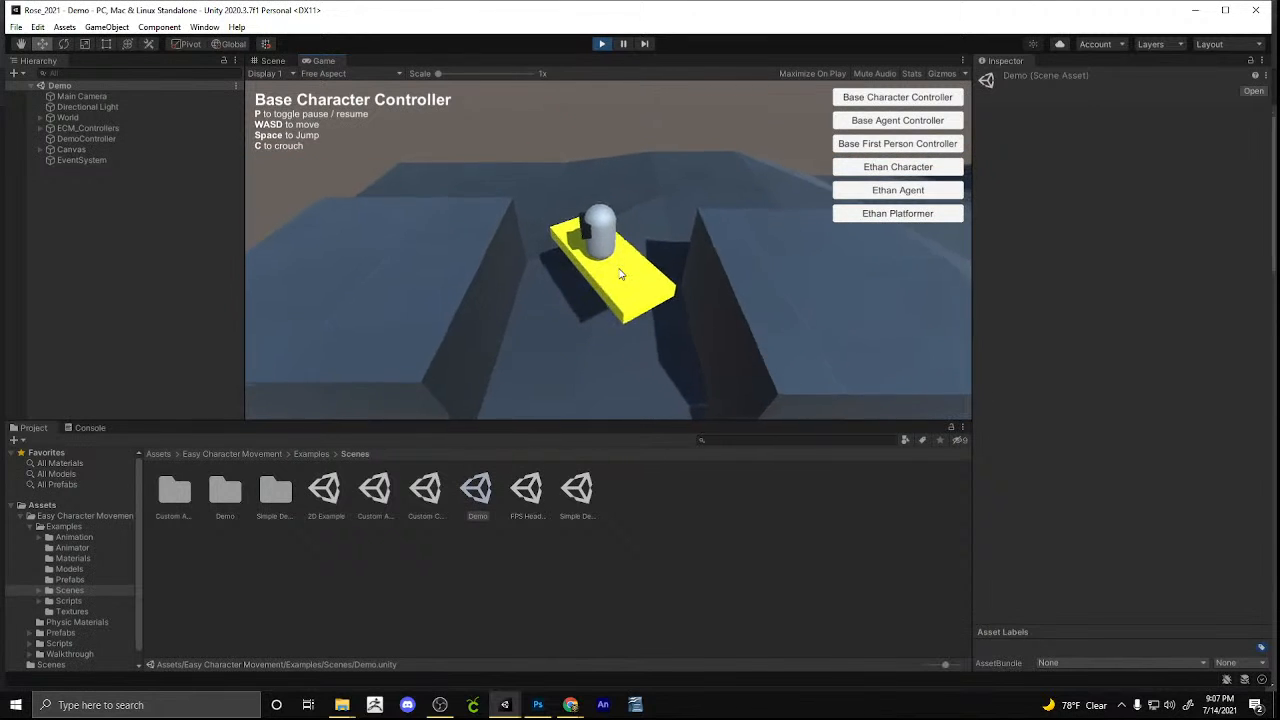
pyautogui.press('s')
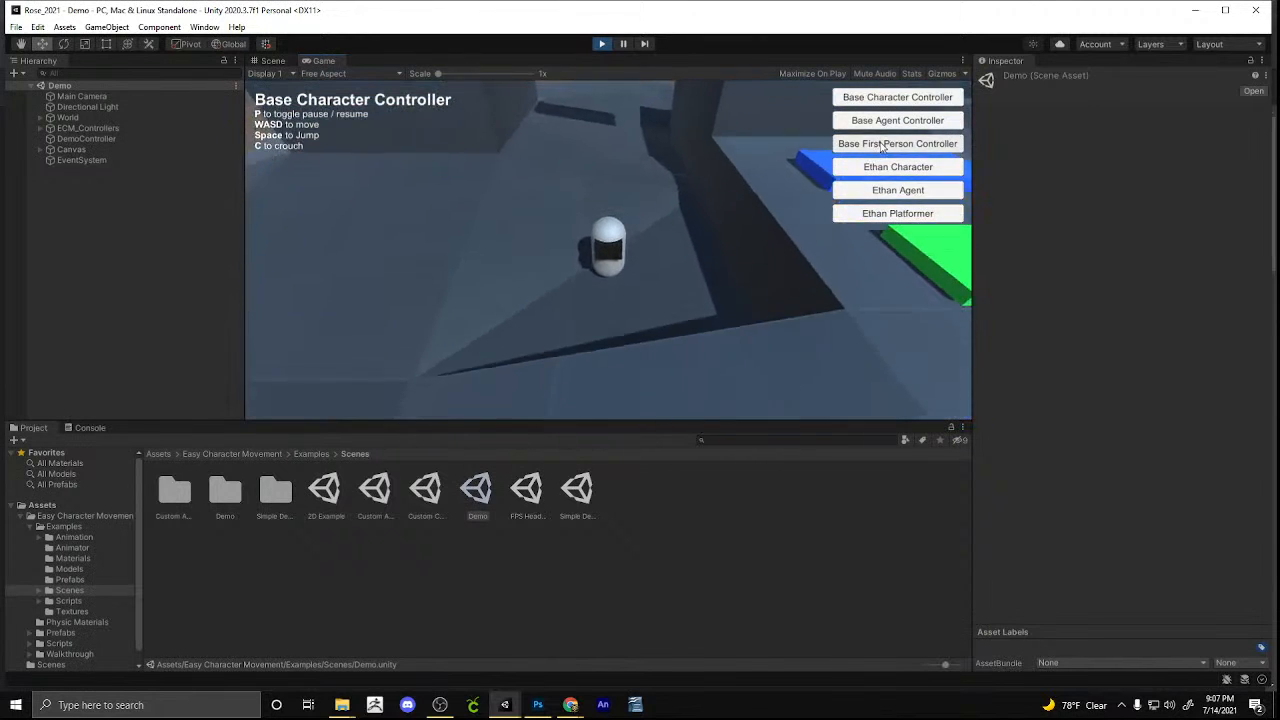
# Try the Base Agent and Base Character controllers, and test Ethan Character by running and jumping near the yellow platform
pyautogui.click(888, 124)
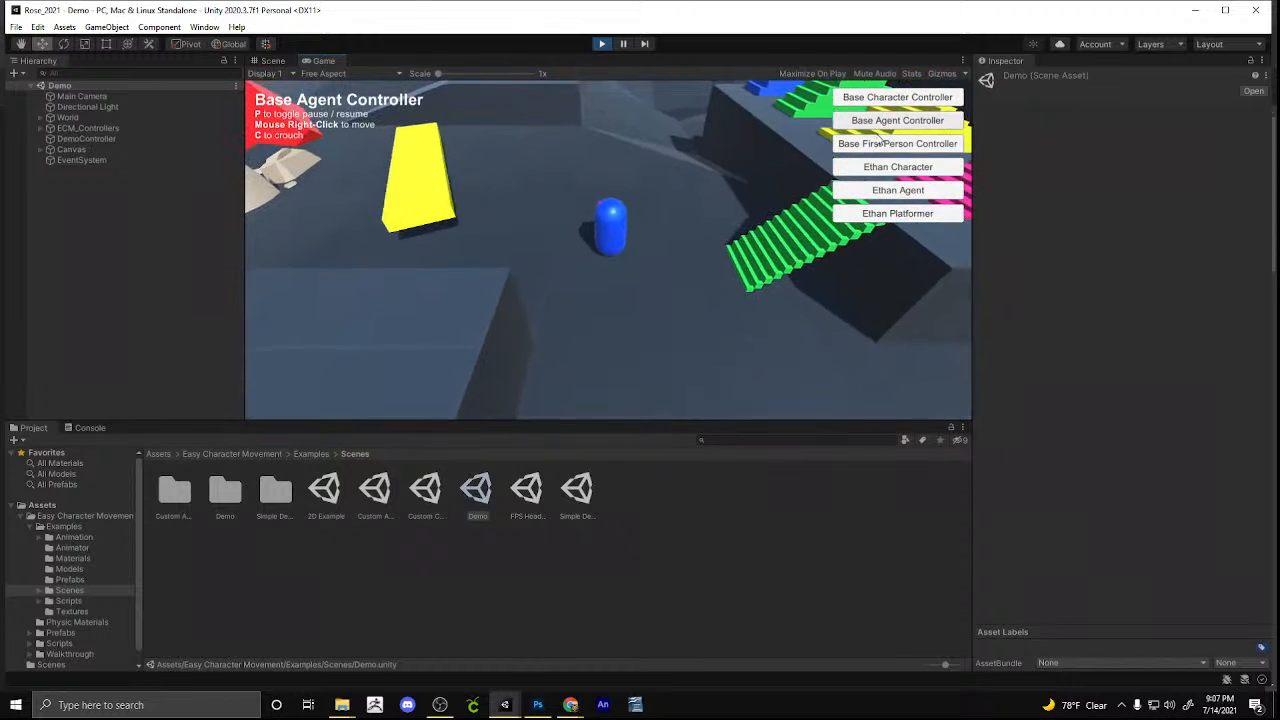
pyautogui.click(897, 97)
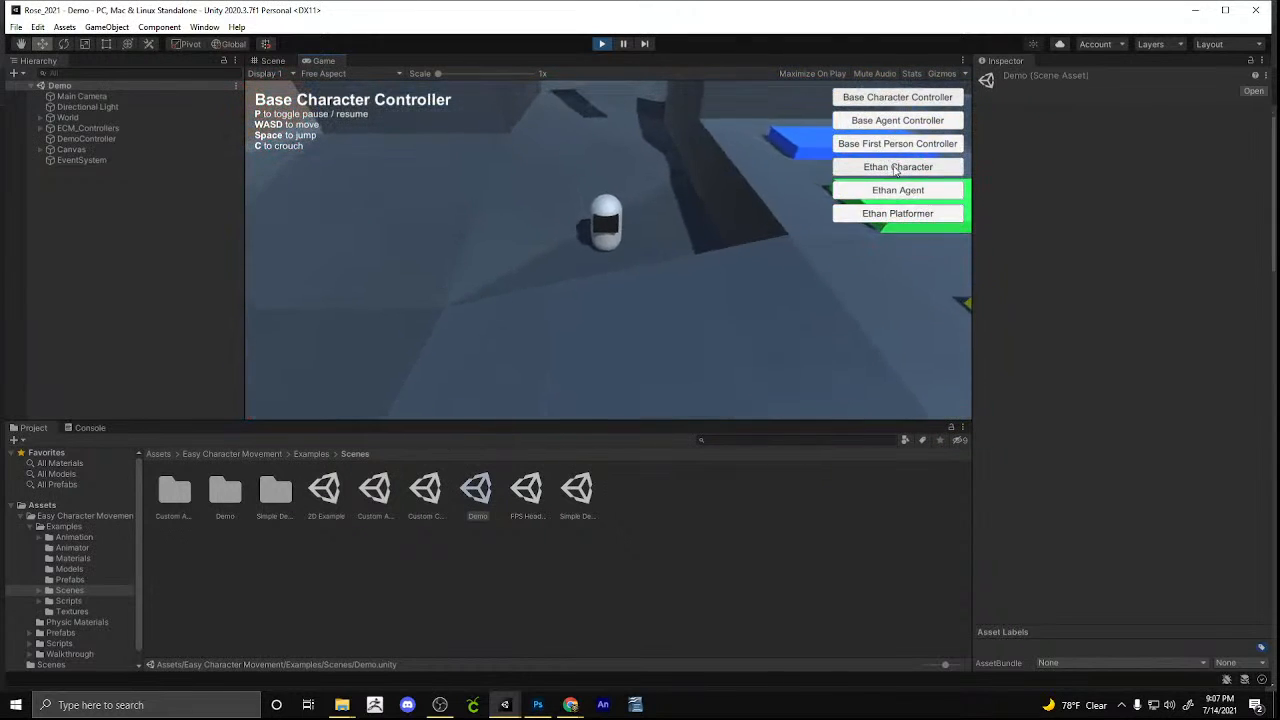
pyautogui.click(852, 167)
pyautogui.press('a')
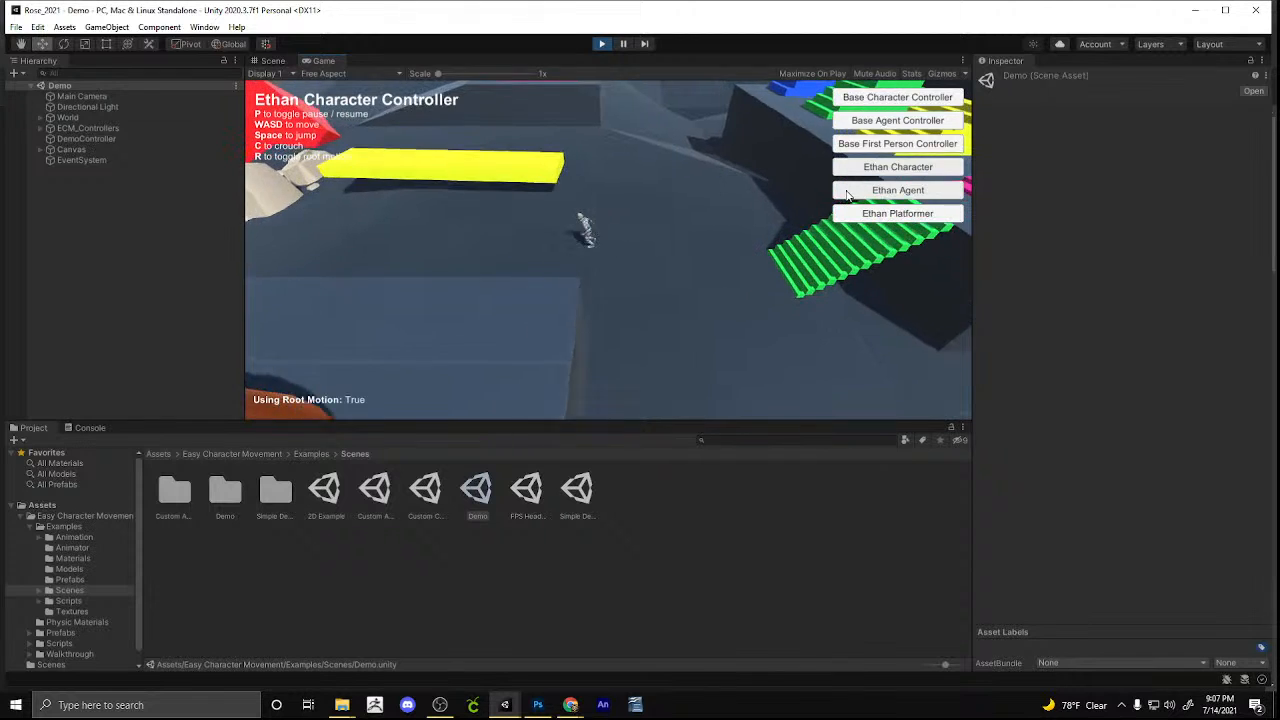
pyautogui.press('w')
pyautogui.press('space')
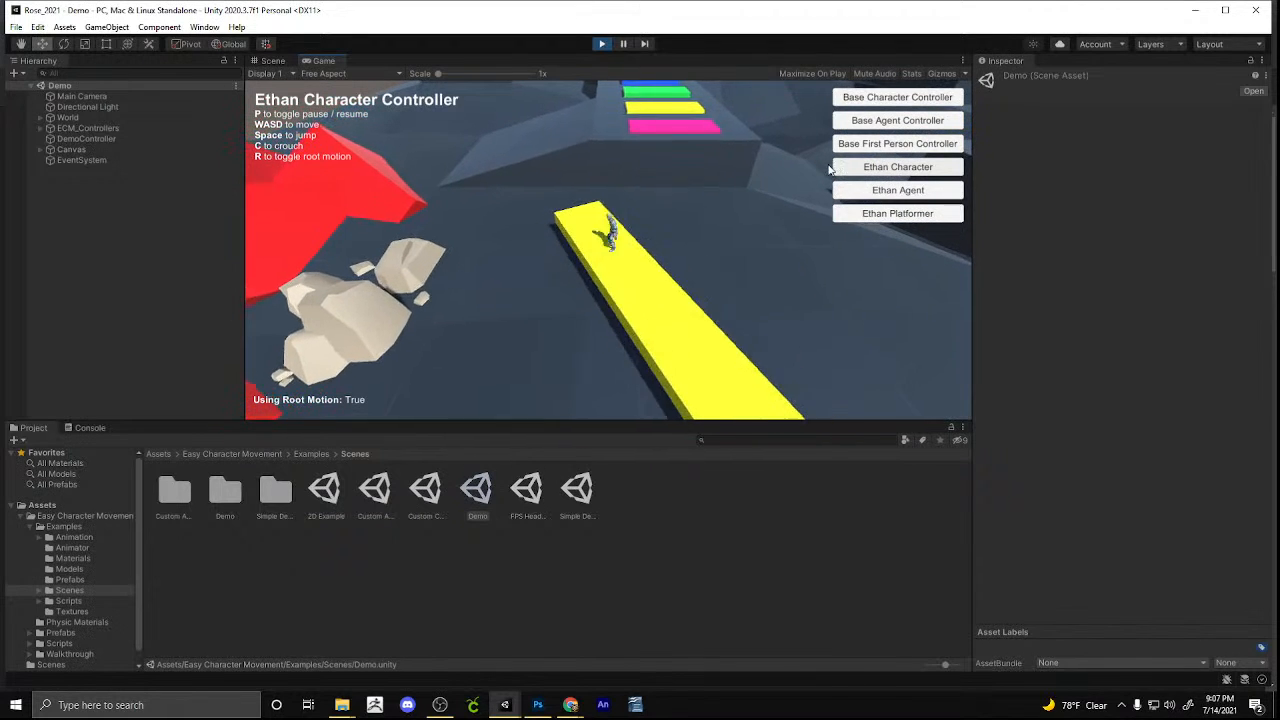
# Compare the Ethan Platformer and Ethan Character controllers in the Demo scene, and stop play mode
pyautogui.click(866, 214)
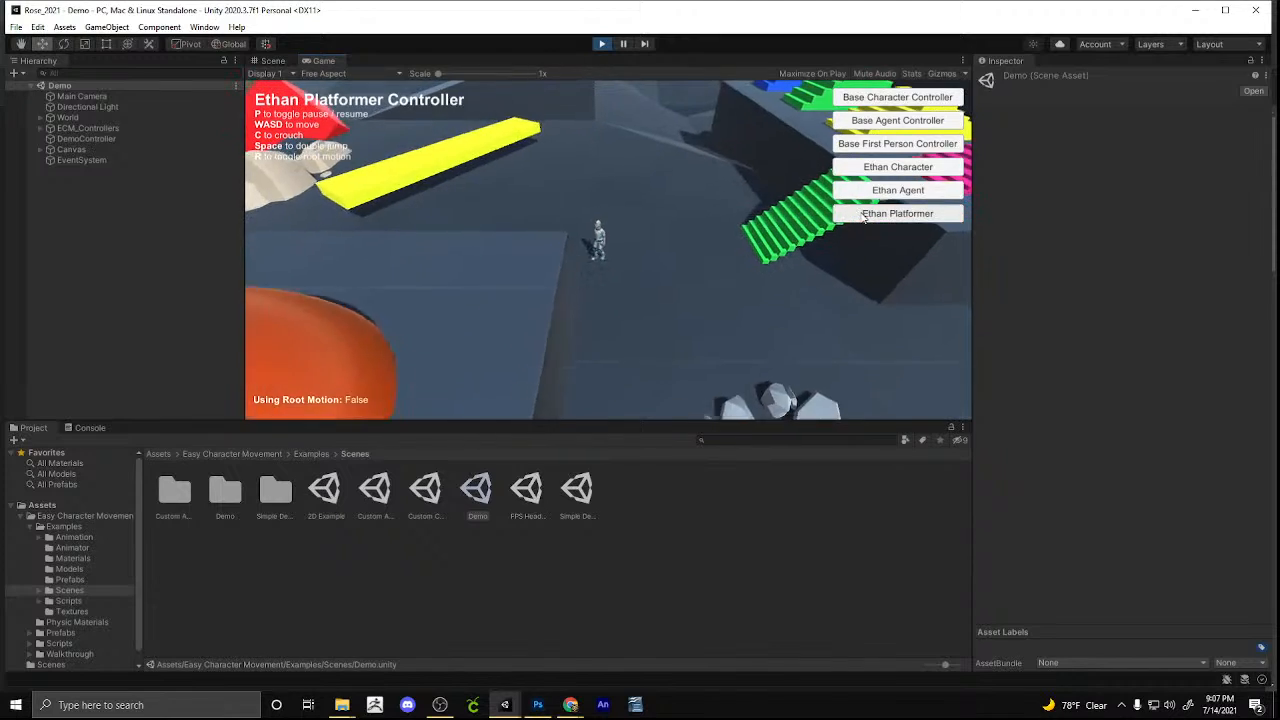
pyautogui.click(906, 168)
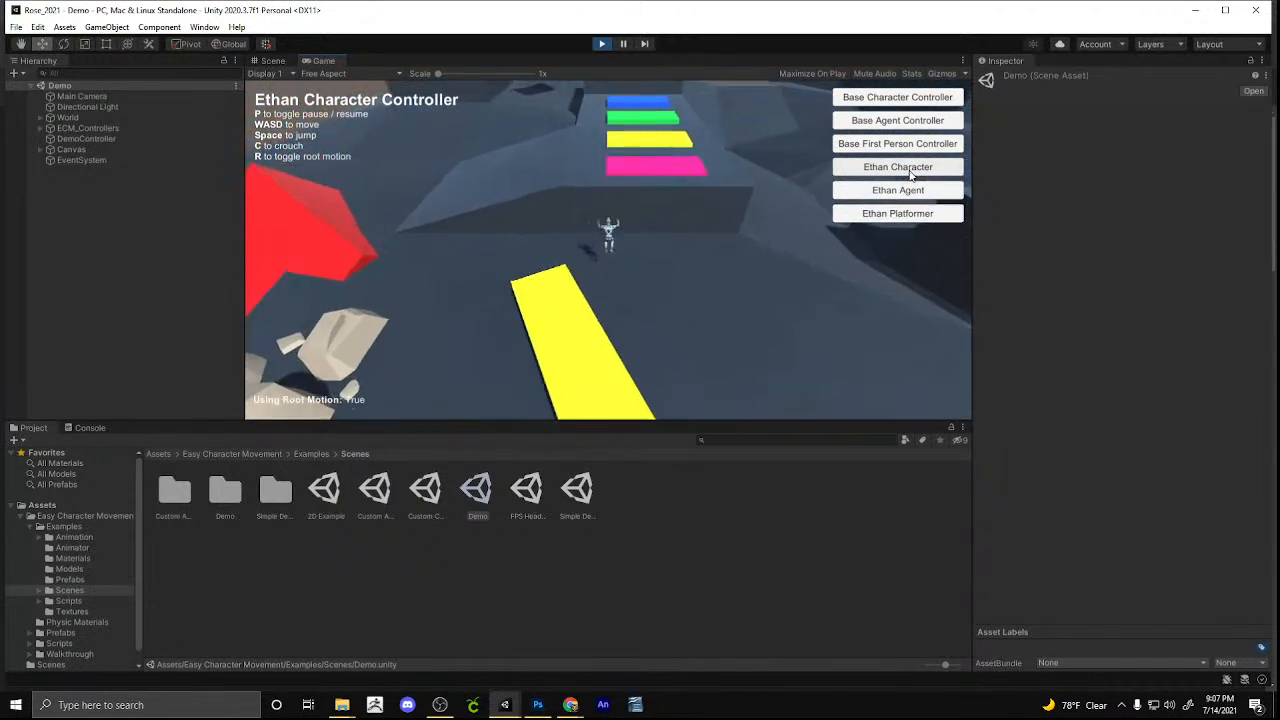
pyautogui.click(903, 212)
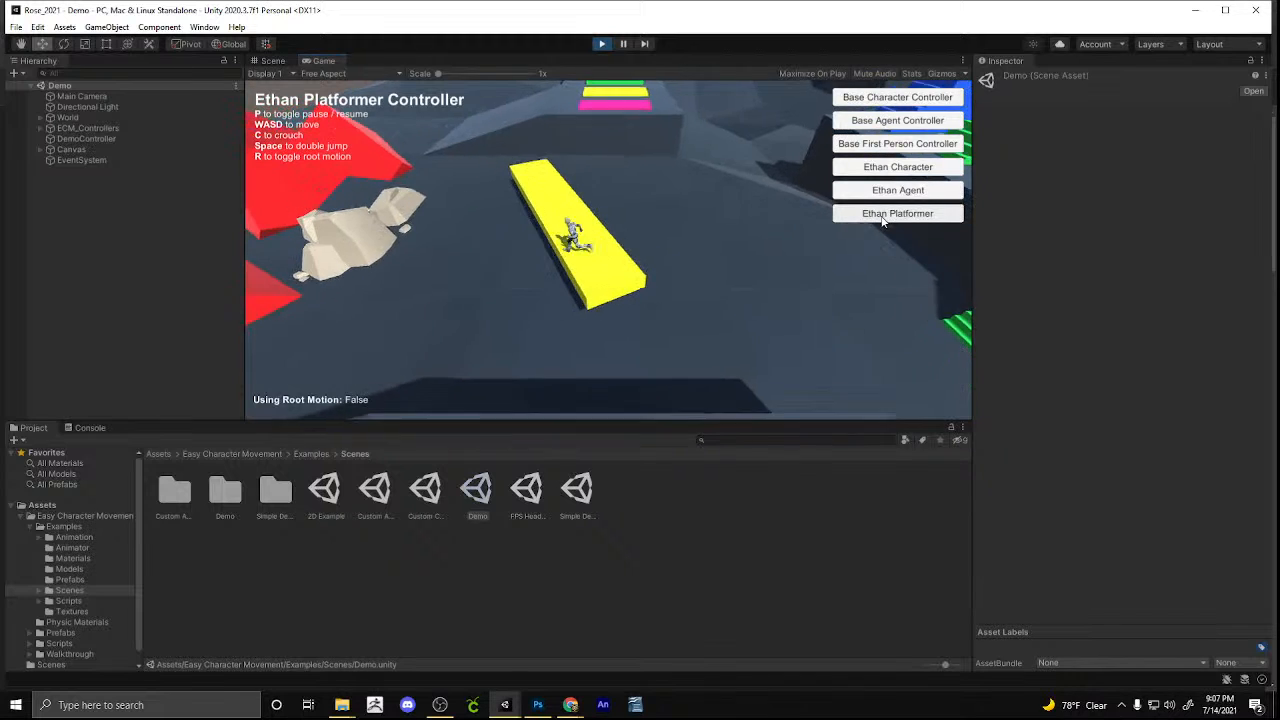
pyautogui.click(602, 45)
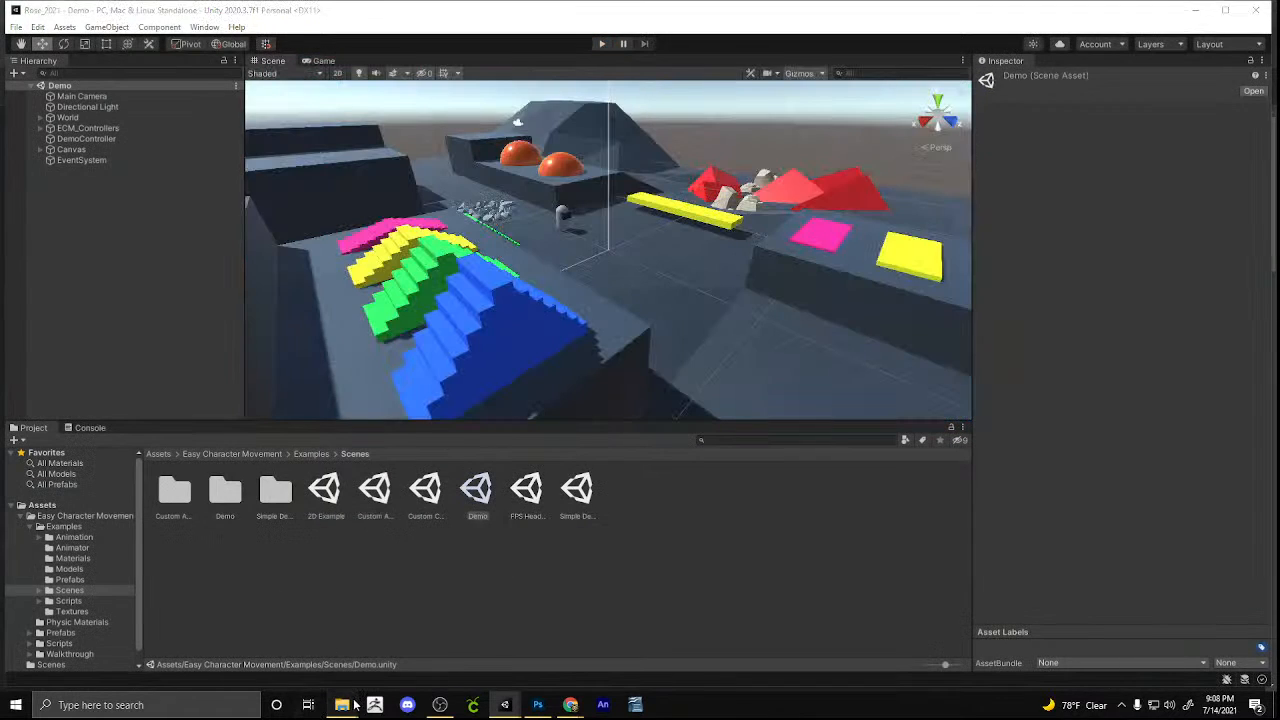
# Import the Ch46_nonPBR (3) model from the Downloads folder into the project's Examples Scenes folder
pyautogui.moveTo(345, 705)
pyautogui.click(391, 616)
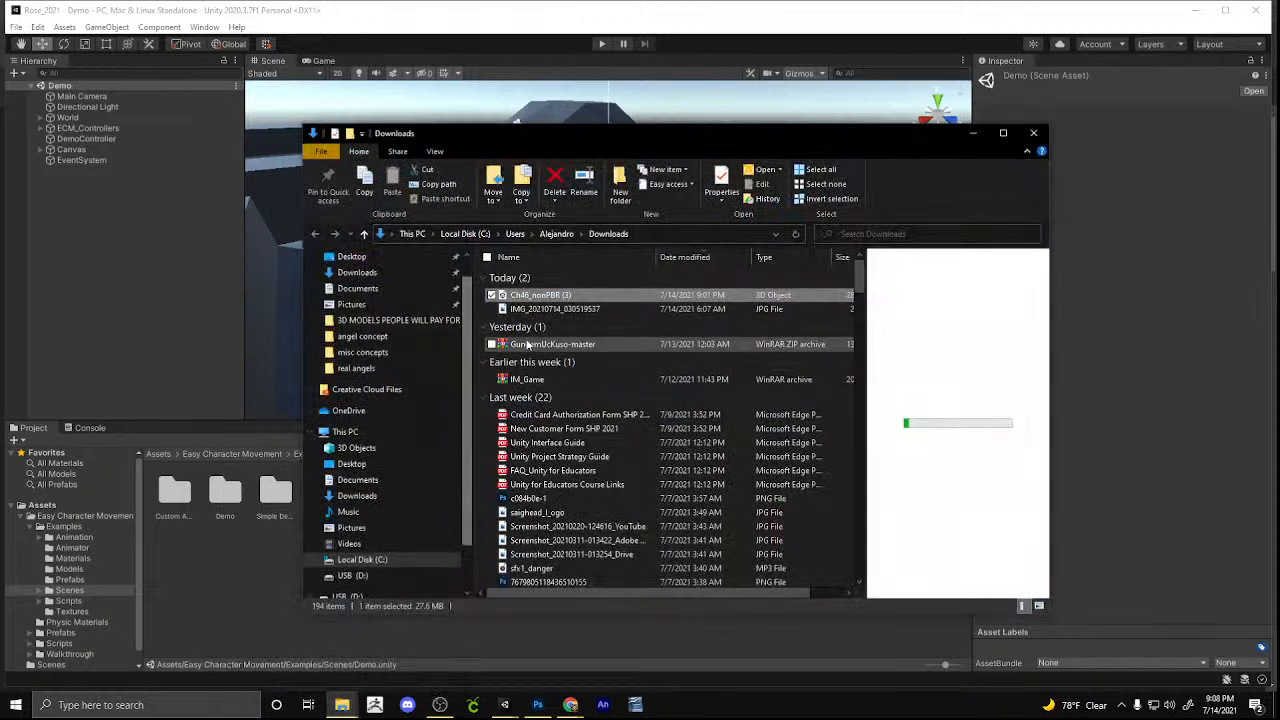
pyautogui.moveTo(540, 295); pyautogui.dragTo(242, 553)
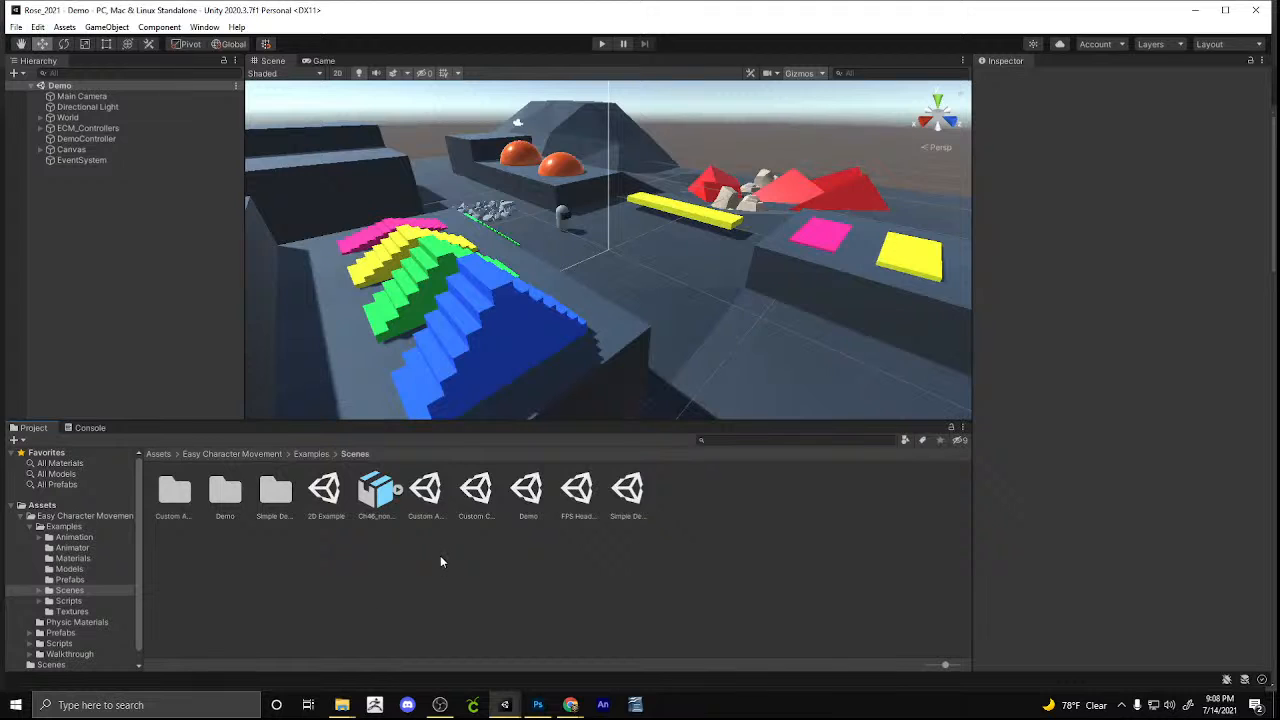
# Extract the embedded textures of the Ch46_nonPBR (3) model into the Scenes folder and fix its normal map import setting
pyautogui.click(378, 497)
pyautogui.moveTo(1034, 555); pyautogui.dragTo(1068, 168)
pyautogui.moveTo(1100, 370); pyautogui.dragTo(1044, 361)
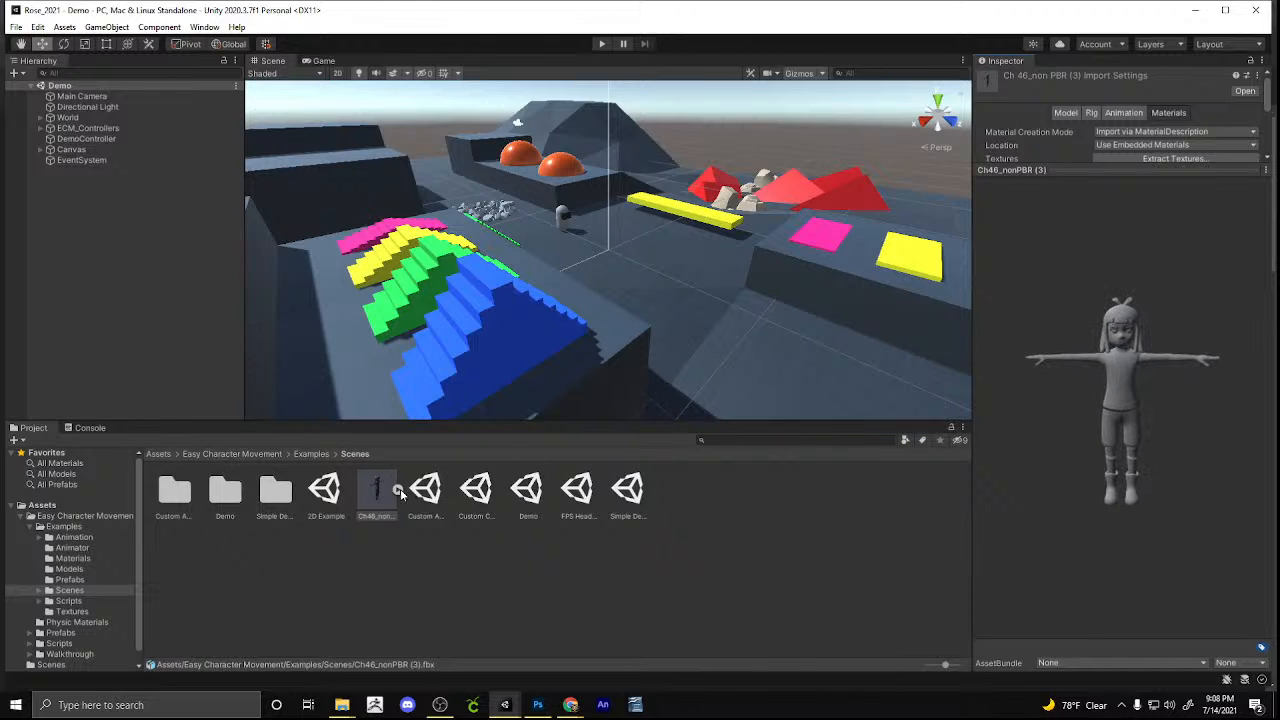
pyautogui.moveTo(1018, 170); pyautogui.dragTo(1025, 287)
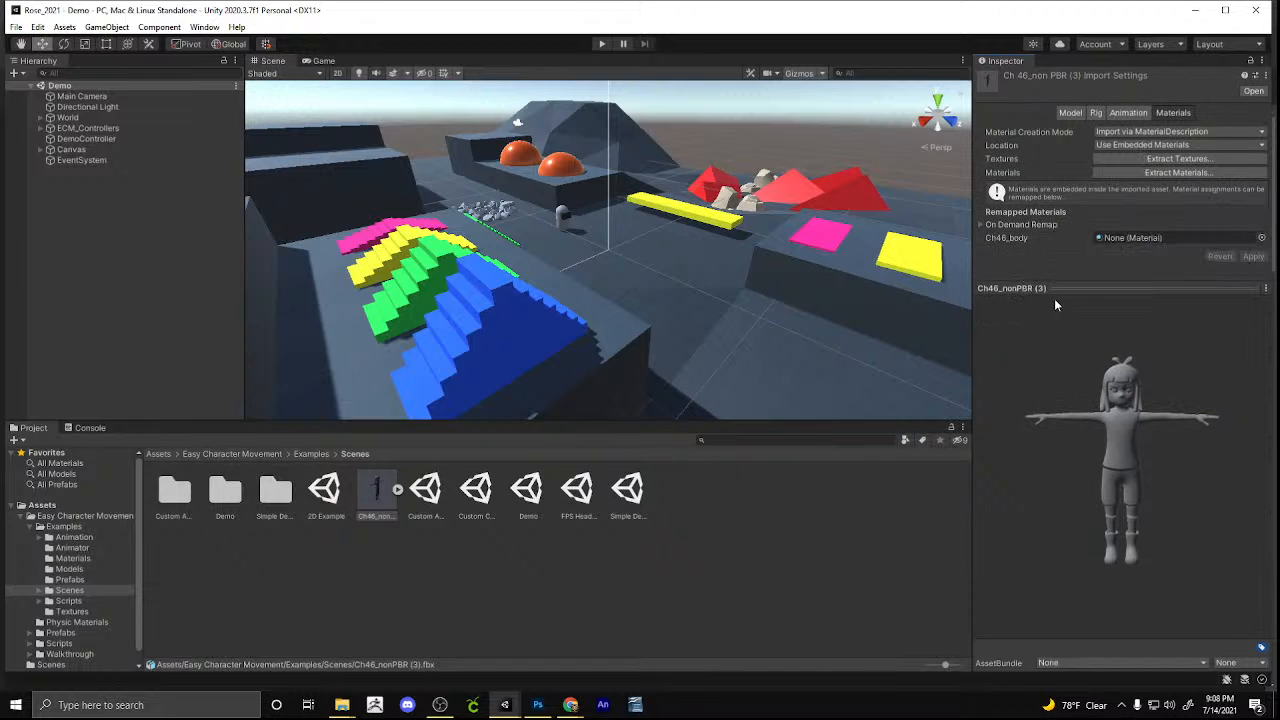
pyautogui.click(1179, 158)
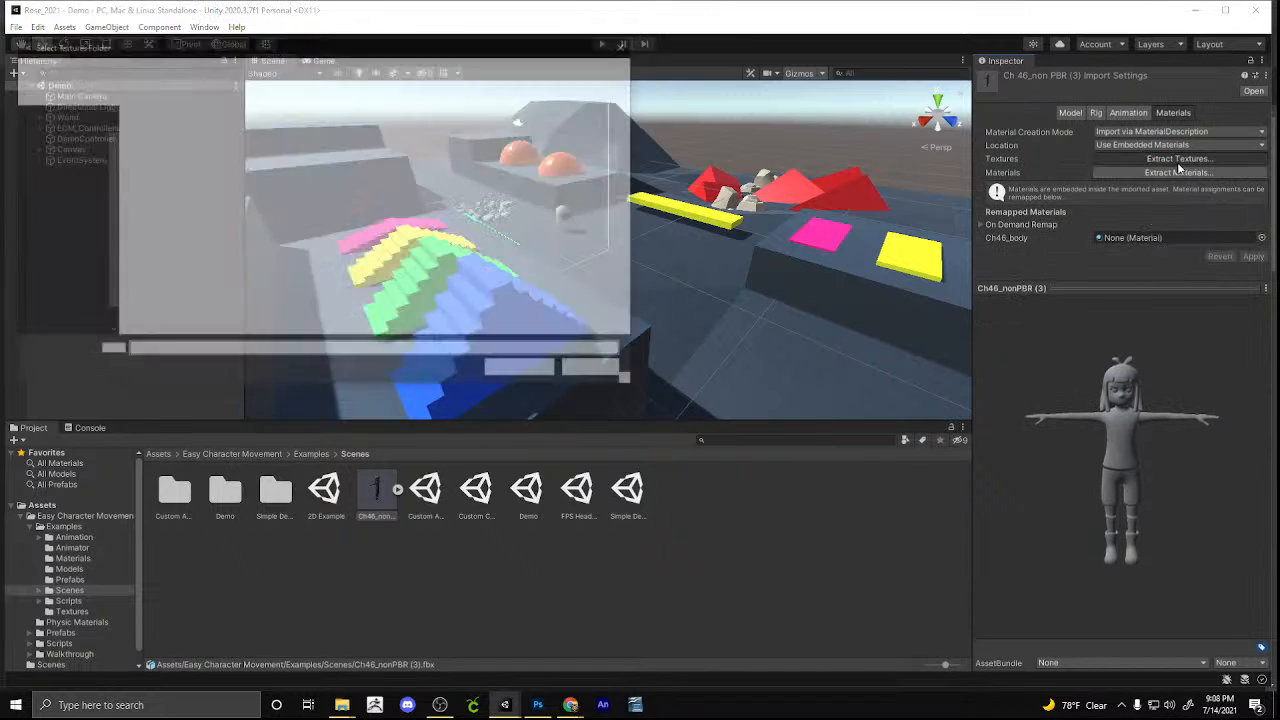
pyautogui.click(524, 370)
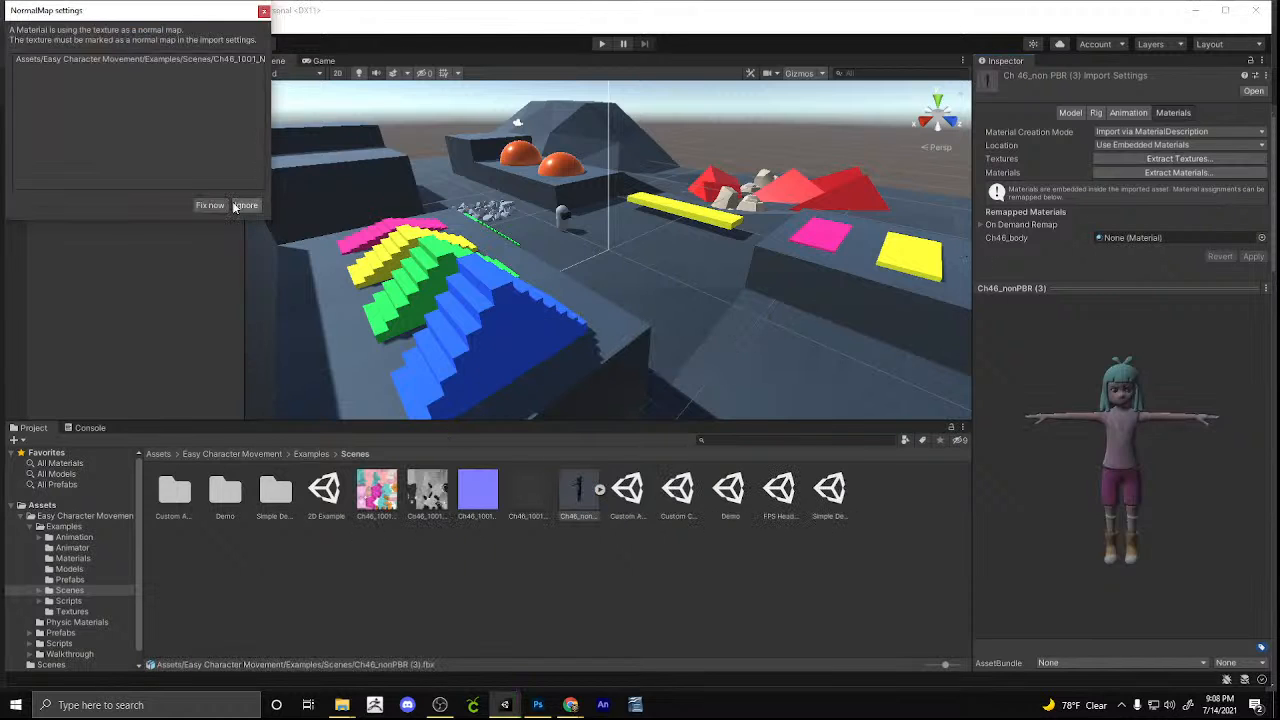
pyautogui.click(210, 205)
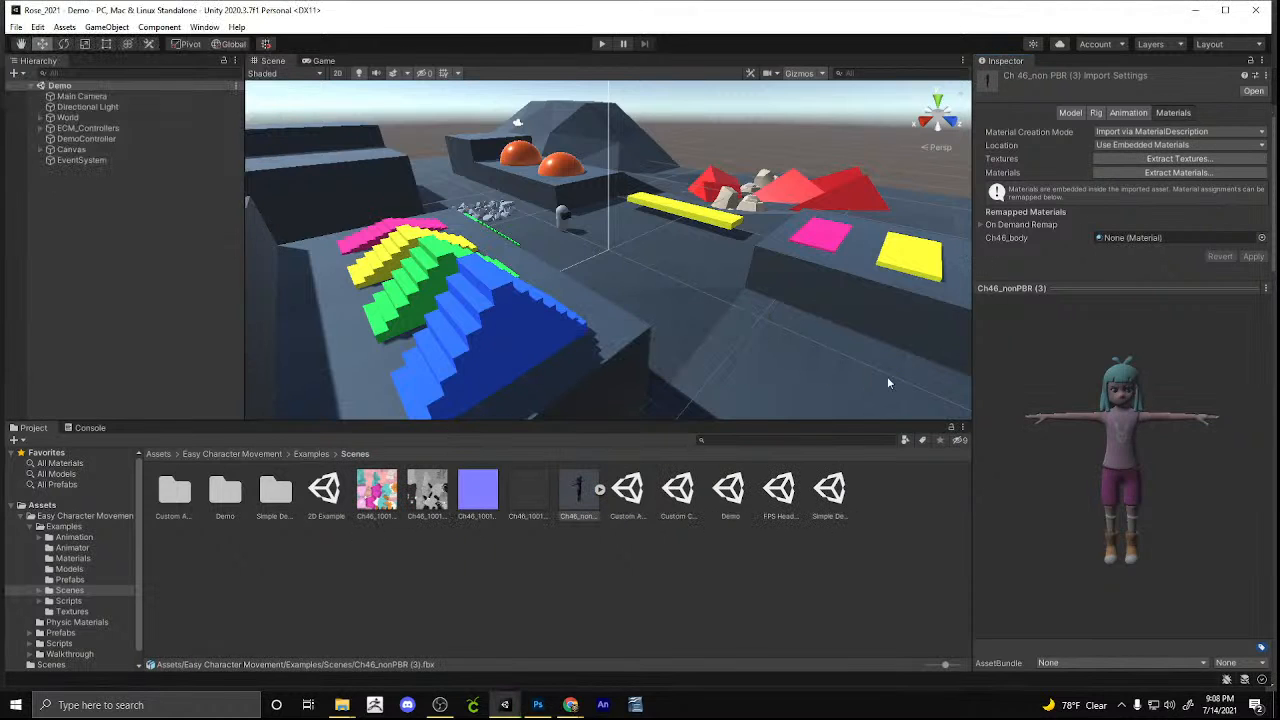
# Examine the capsule character in the scene and inspect the ECM_Controllers and DemoController objects
pyautogui.scroll(10, 680, 300)
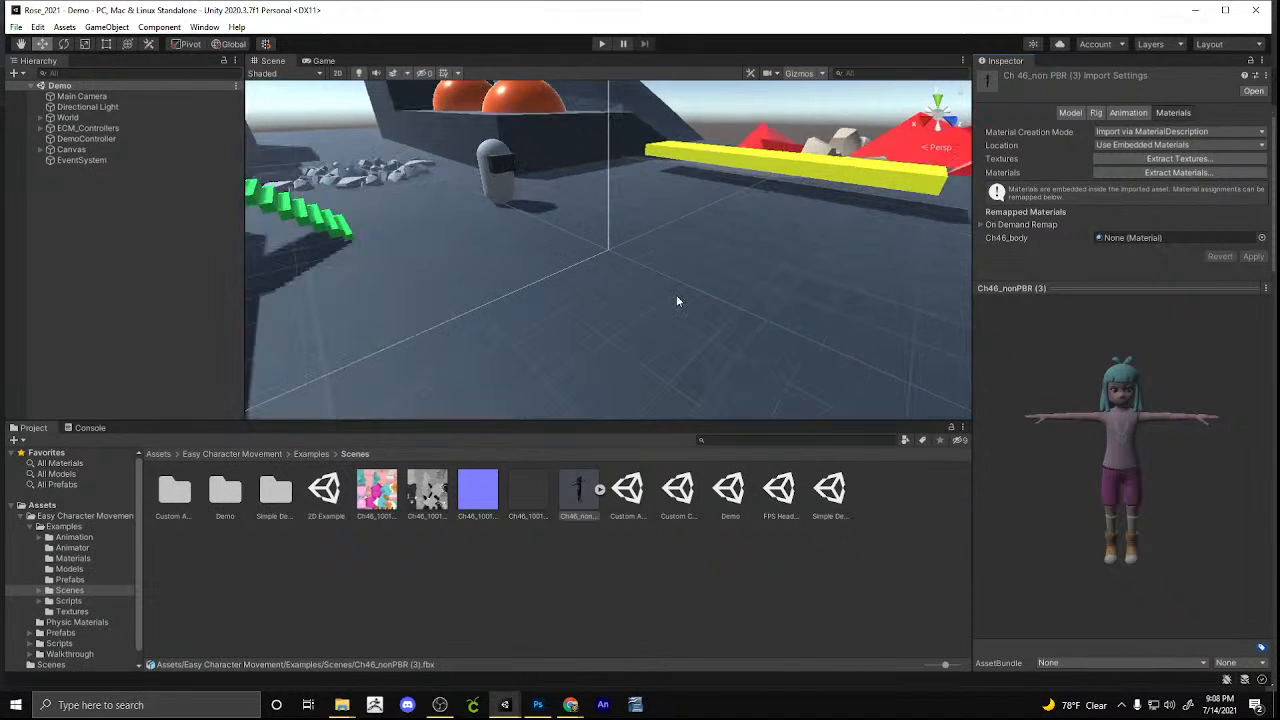
pyautogui.scroll(3, 632, 316)
pyautogui.moveTo(624, 292); pyautogui.dragTo(663, 343, button='middle')
pyautogui.moveTo(663, 343); pyautogui.dragTo(569, 207, button='right')
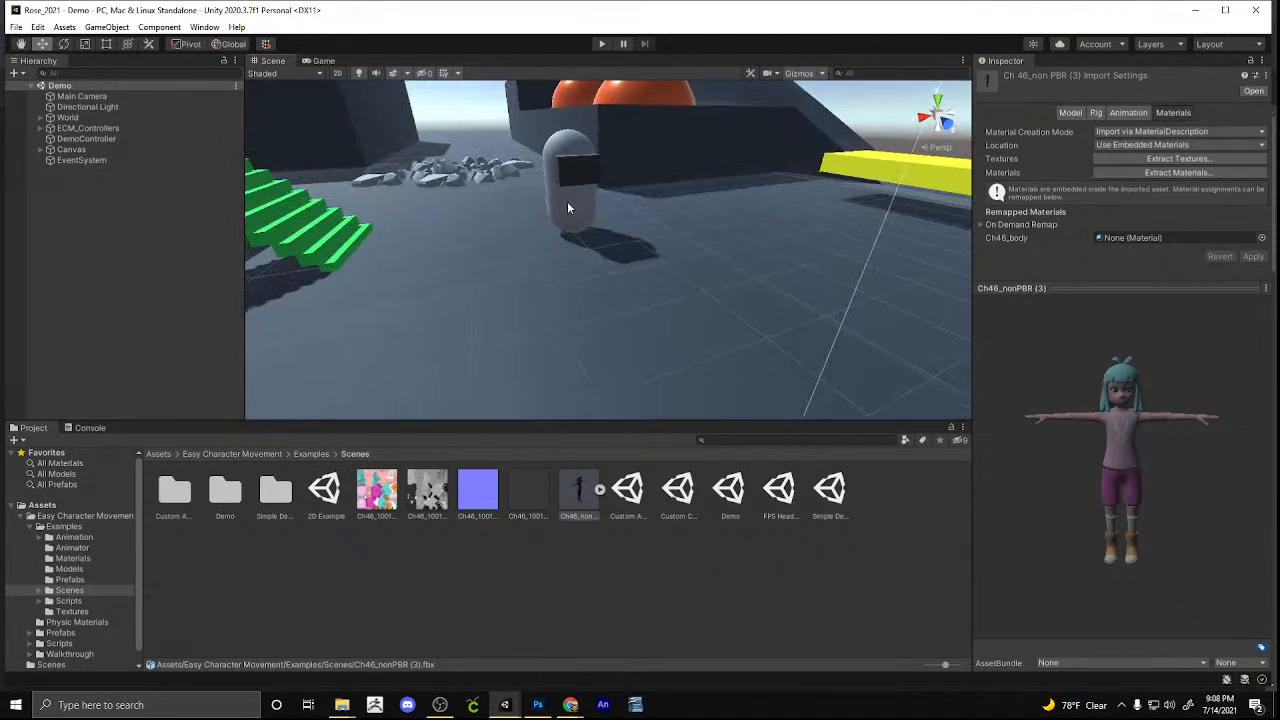
pyautogui.click(567, 207)
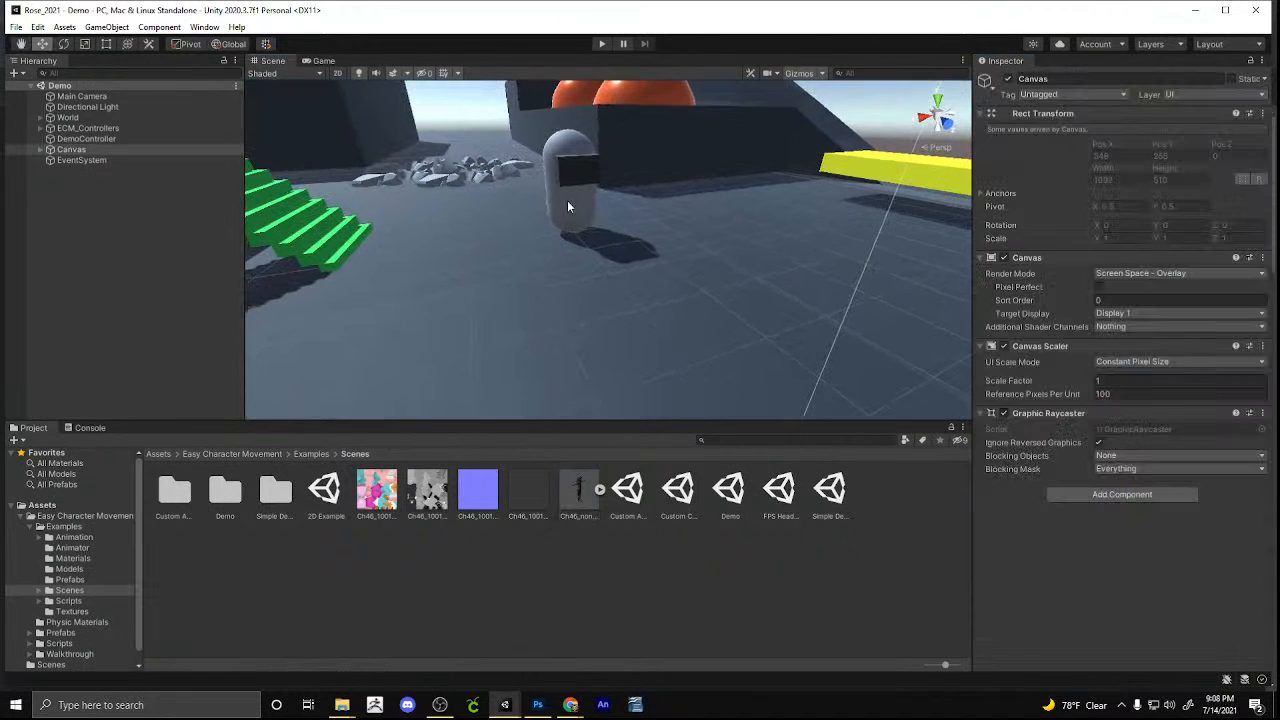
pyautogui.click(92, 106)
pyautogui.click(92, 128)
pyautogui.click(93, 138)
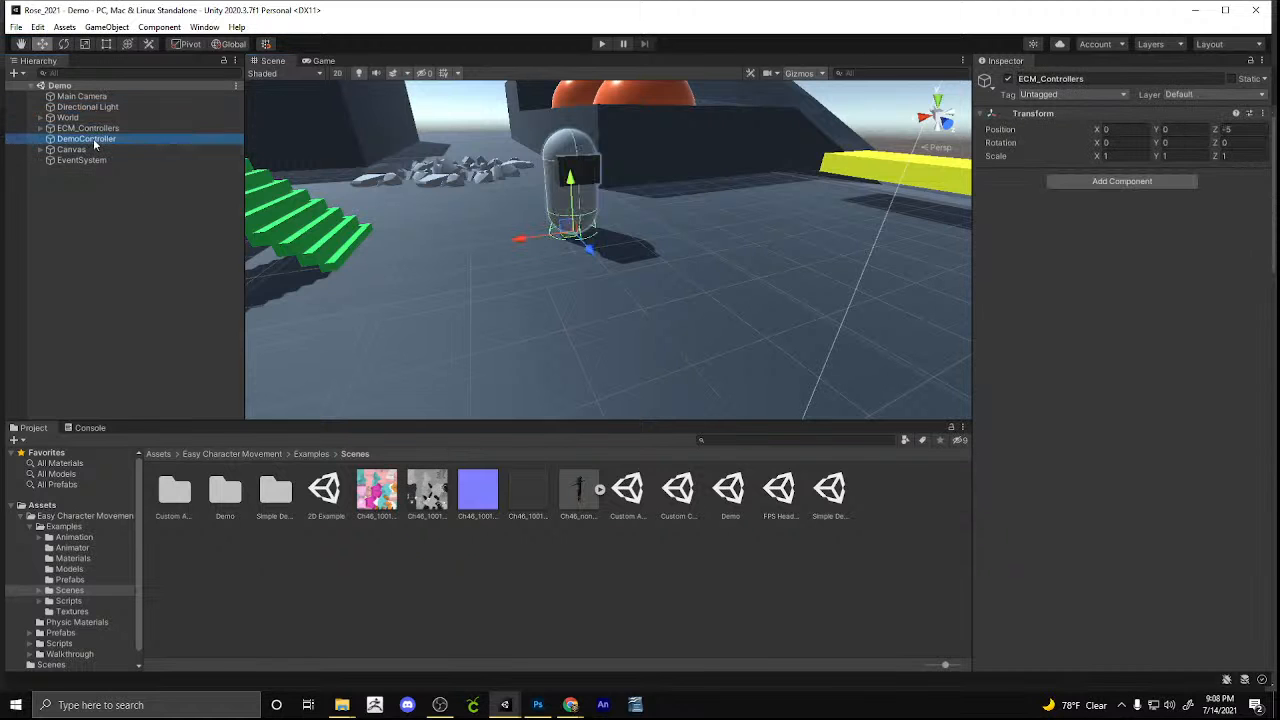
pyautogui.doubleClick(93, 138)
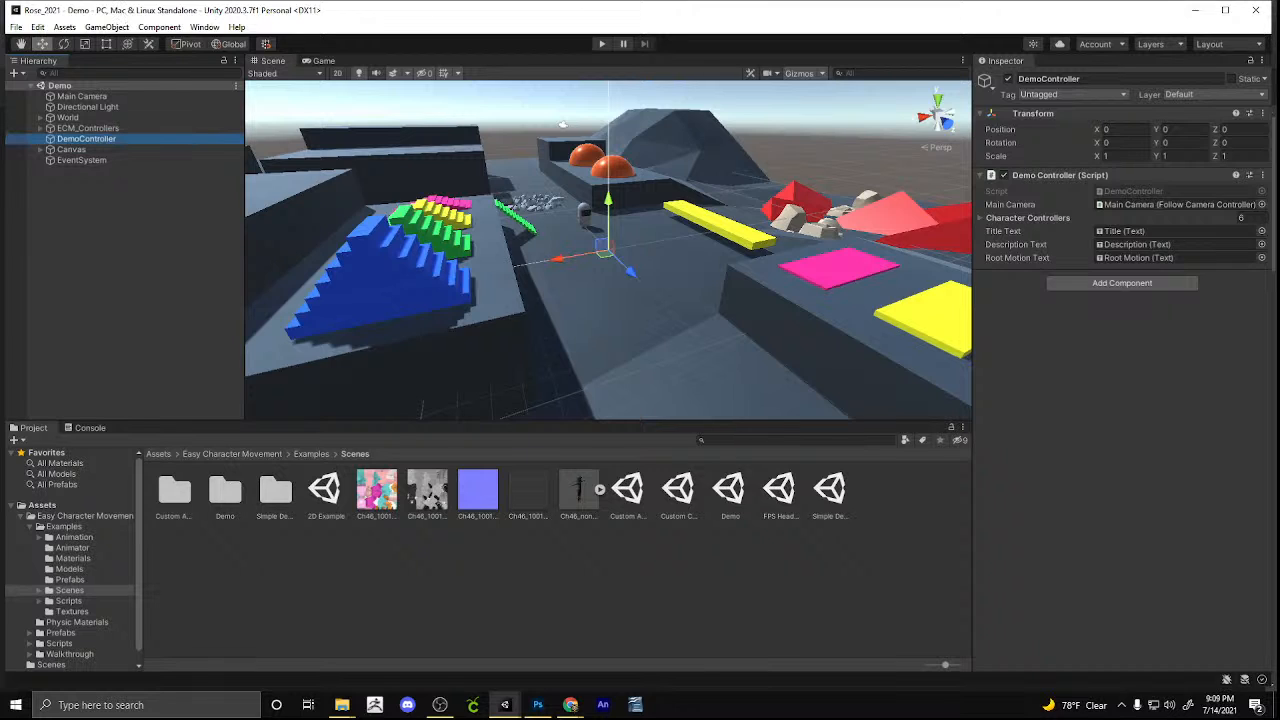
# Switch to Photoshop, look through the open documents, and close plan-Recovered.psd, saving it to the Desktop
pyautogui.hotkey('alt', 'Tab')
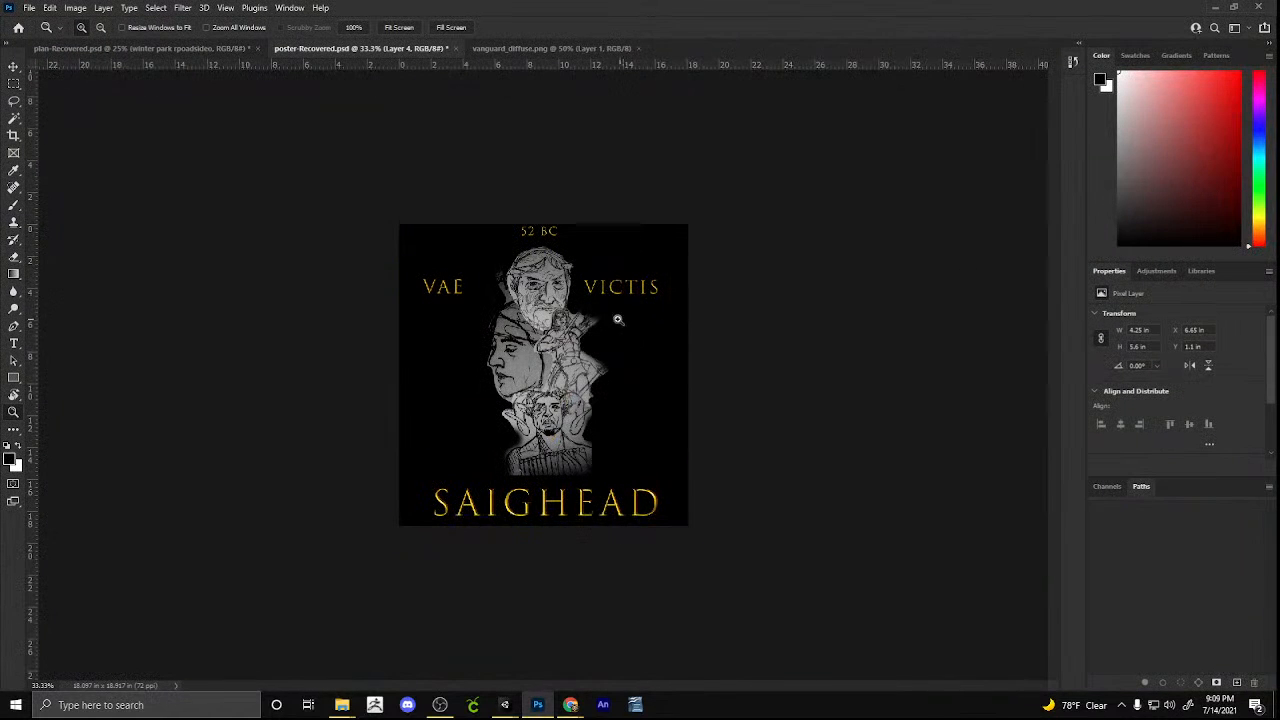
pyautogui.moveTo(415, 366); pyautogui.dragTo(434, 367)
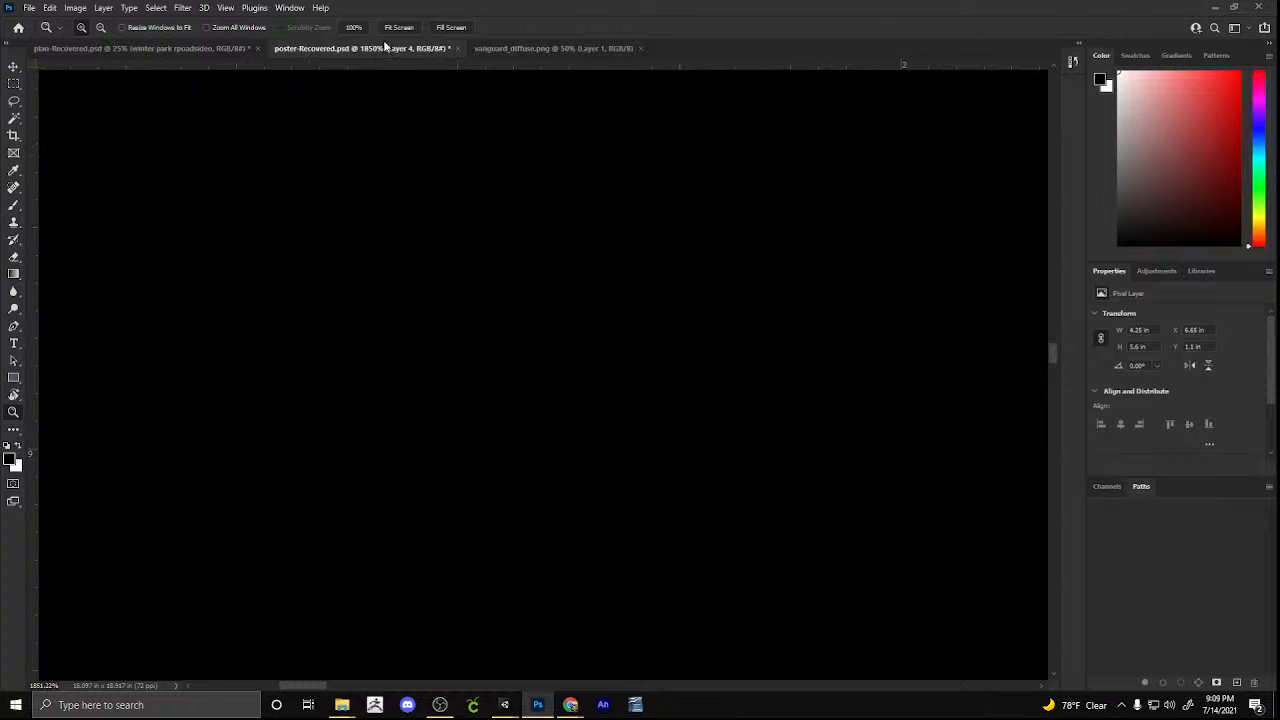
pyautogui.click(399, 27)
pyautogui.click(492, 49)
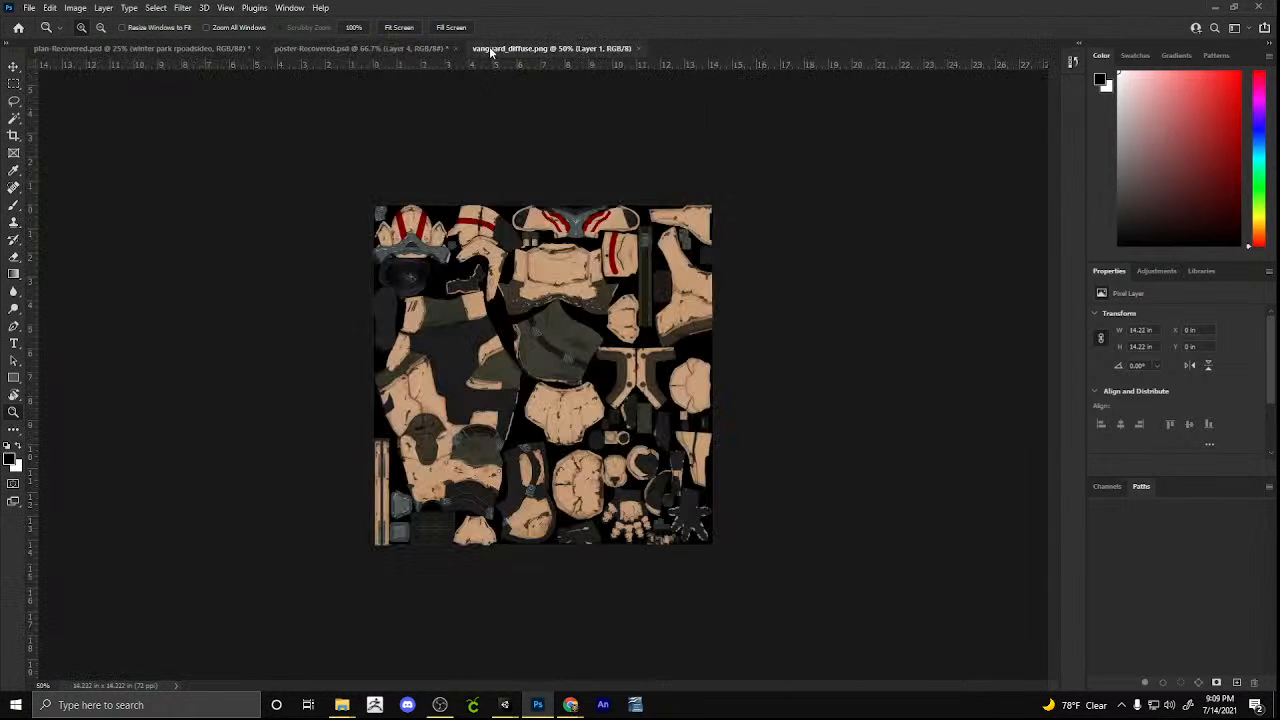
pyautogui.click(200, 48)
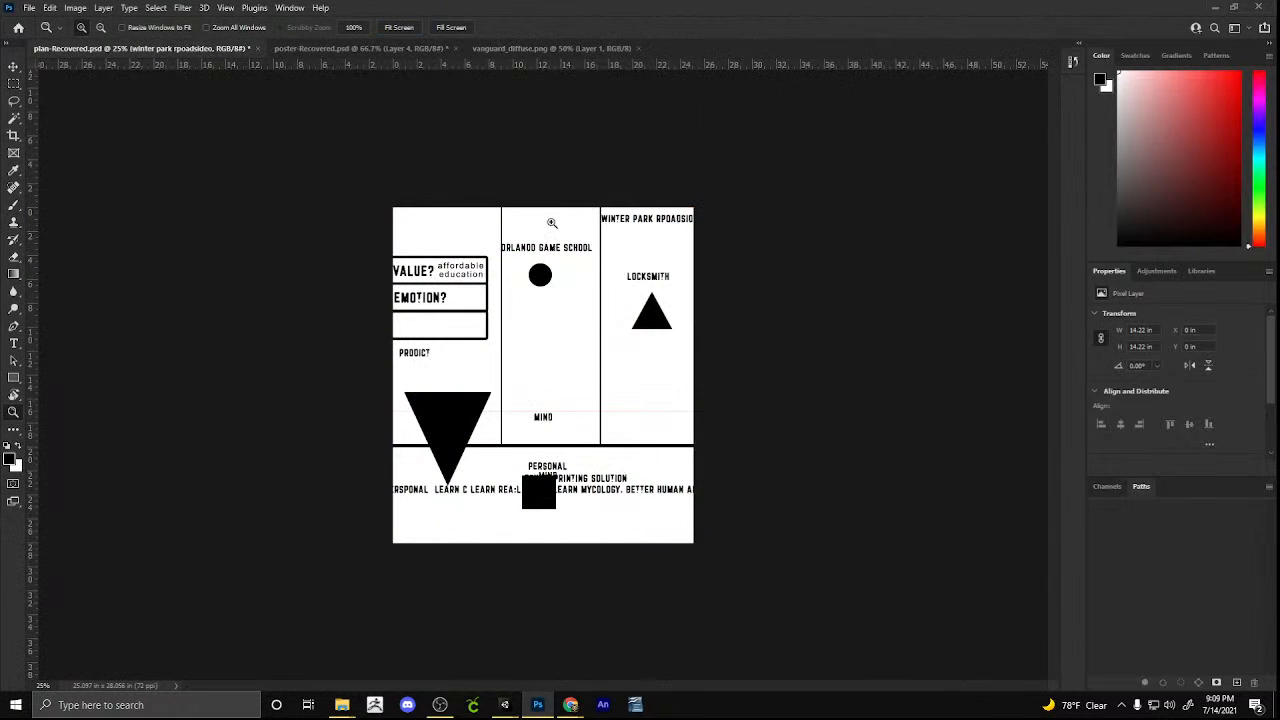
pyautogui.click(256, 49)
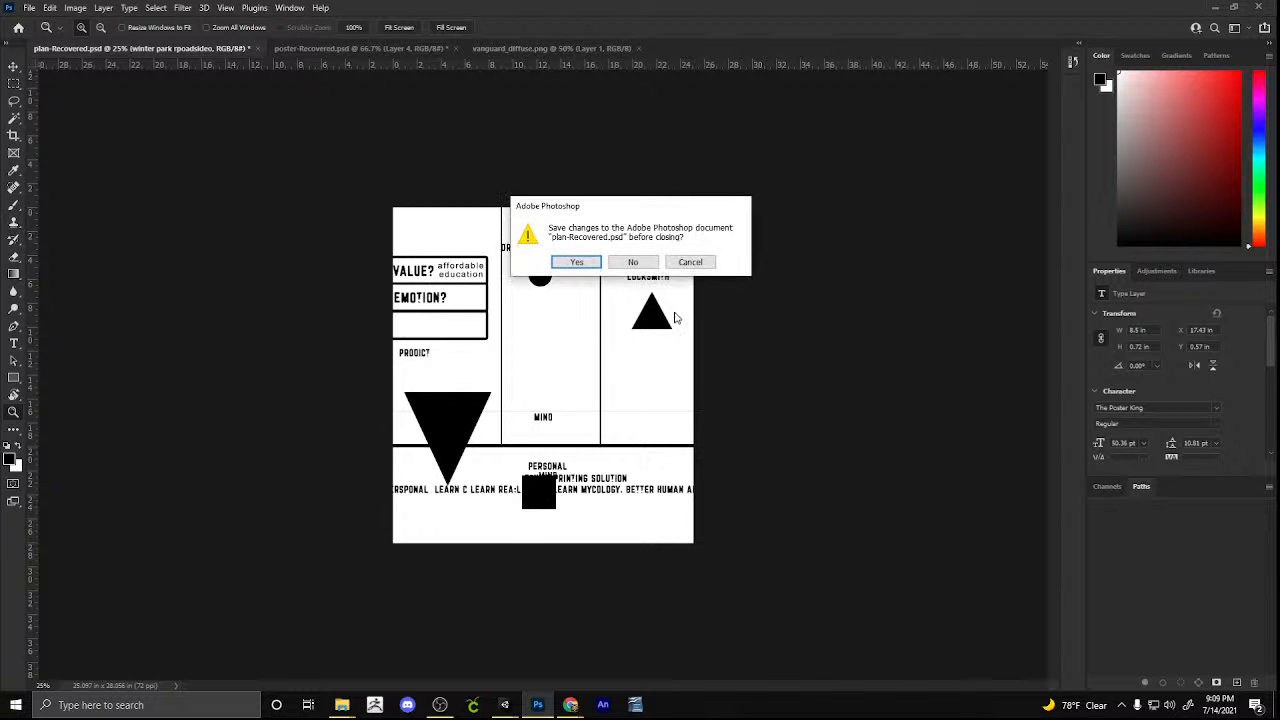
pyautogui.click(588, 266)
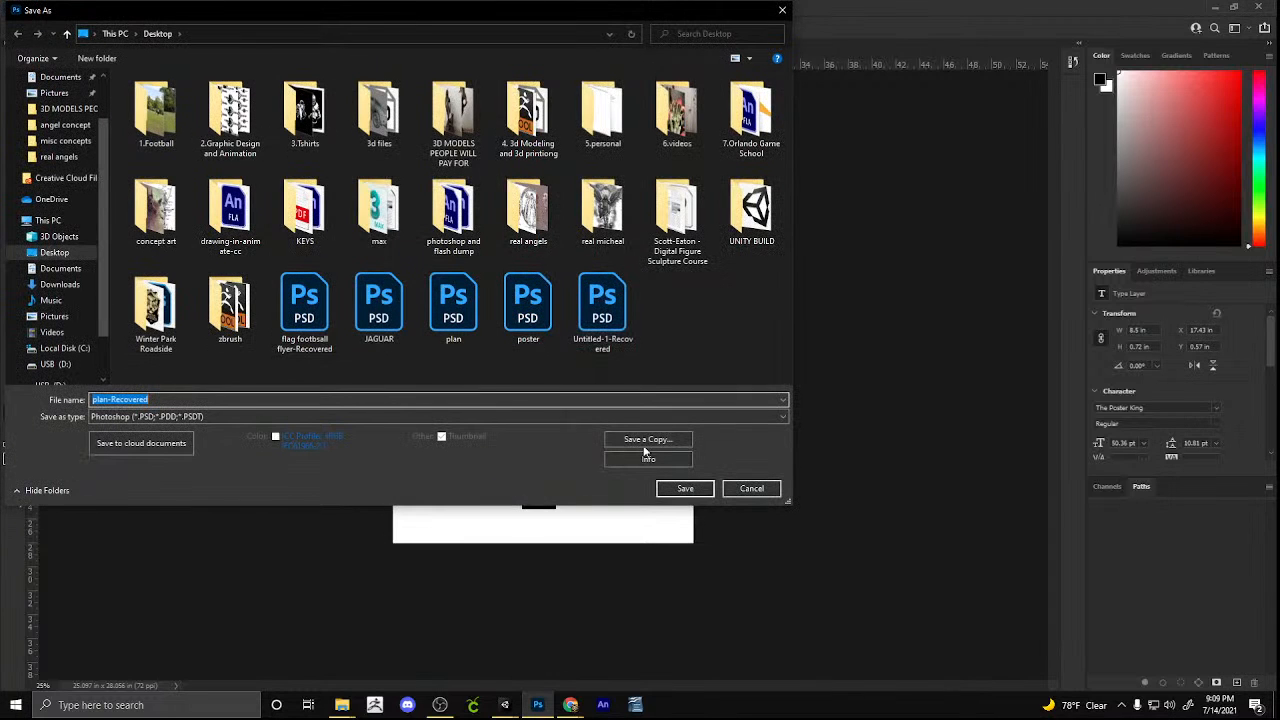
pyautogui.click(685, 494)
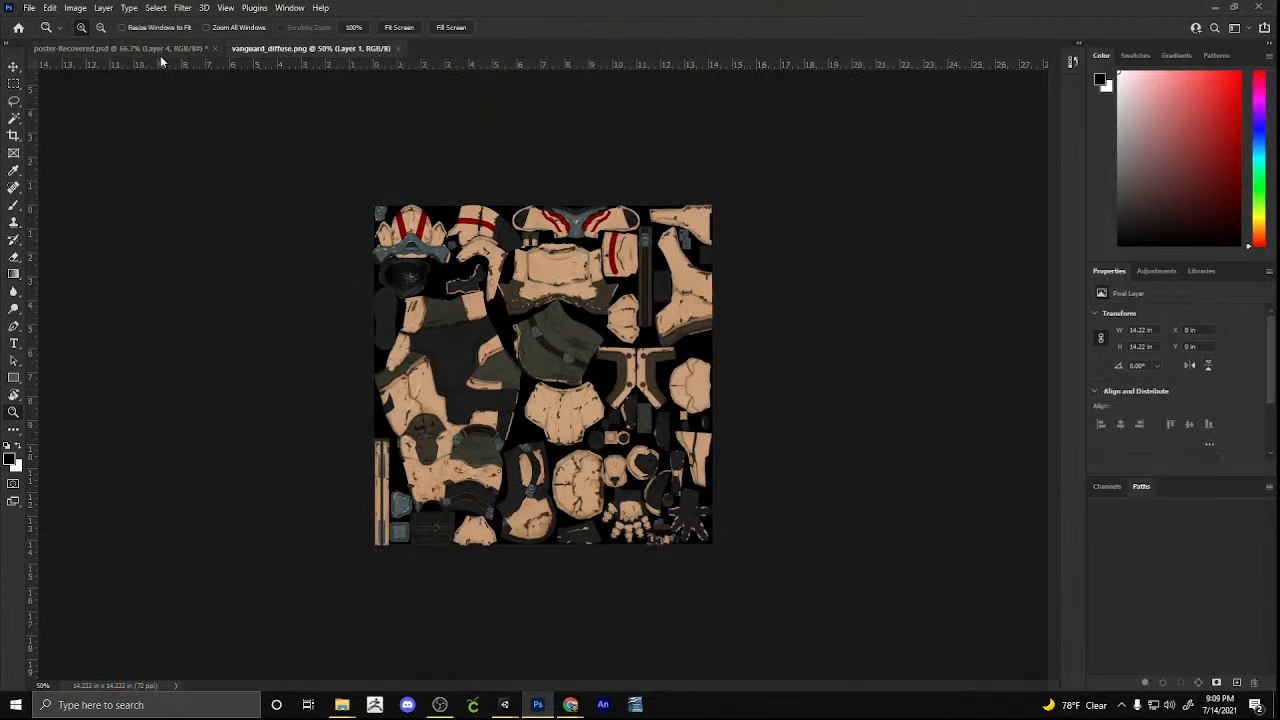
# Close poster-Recovered.psd, saving it to the Desktop as a Photoshop file
pyautogui.click(155, 48)
pyautogui.click(216, 49)
pyautogui.click(574, 260)
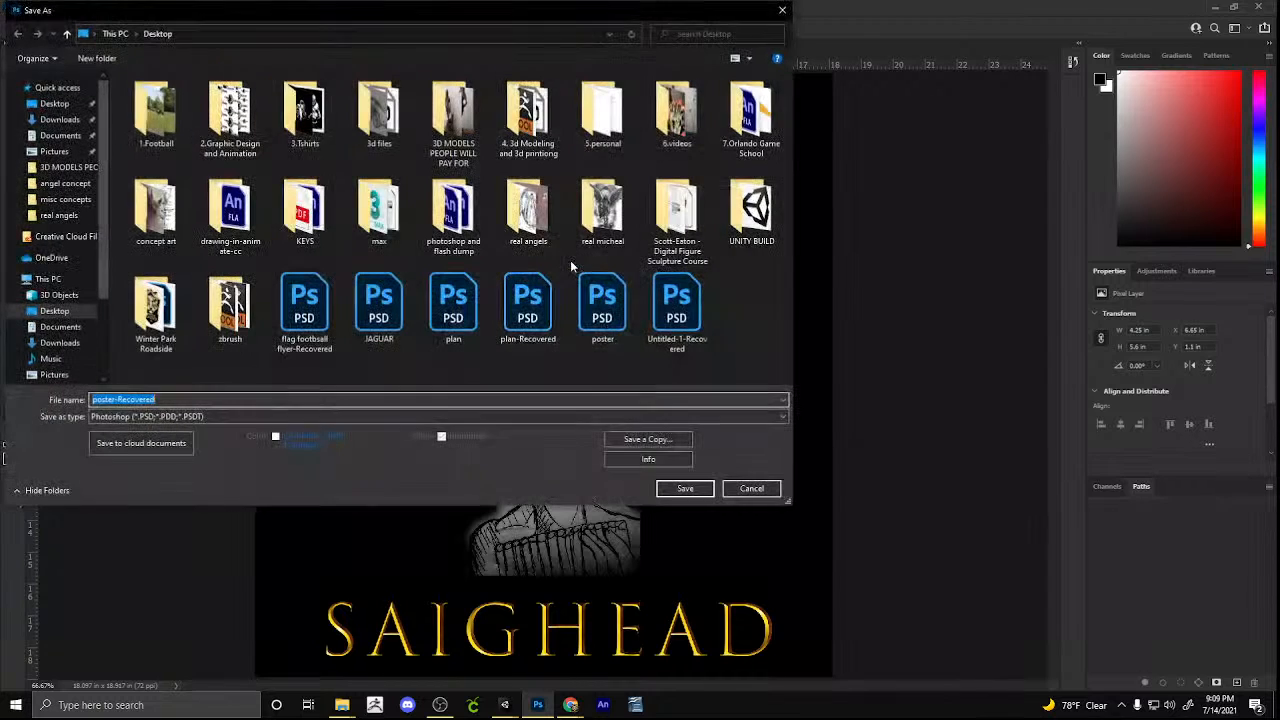
pyautogui.click(660, 489)
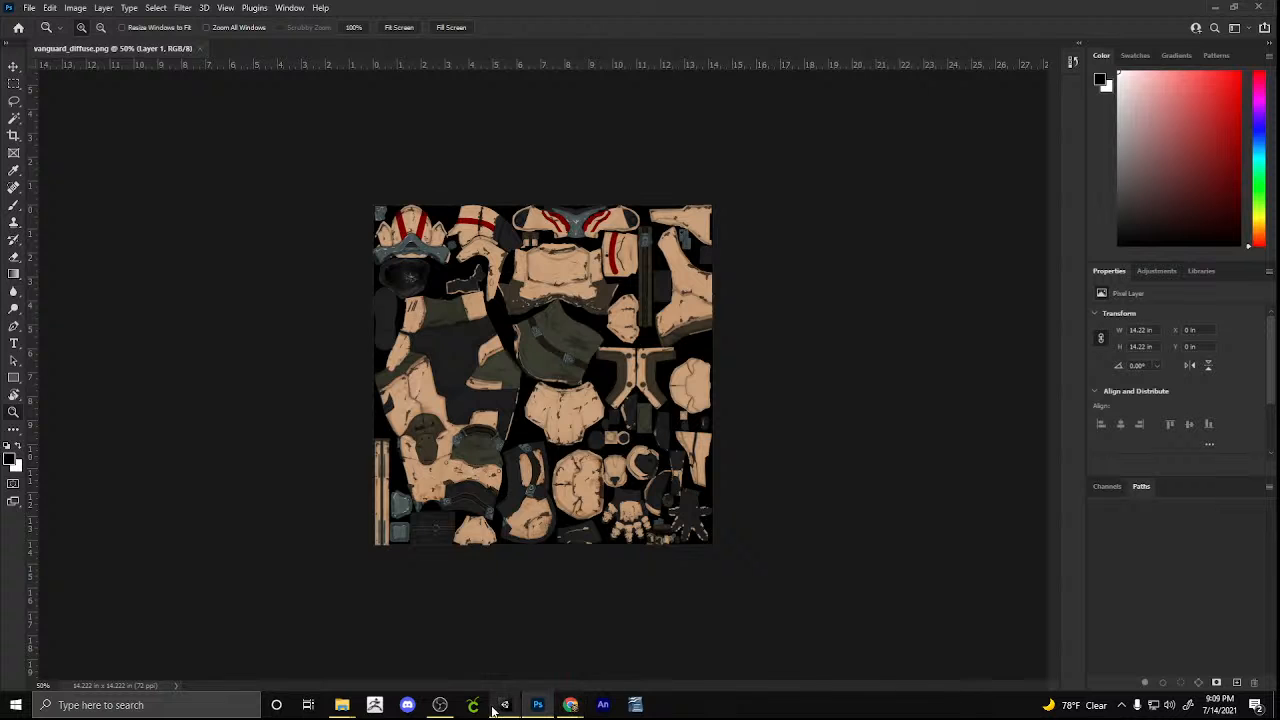
# Switch back to the Rose_2021 Unity project and try to select the capsule character in the Demo scene
pyautogui.moveTo(500, 709)
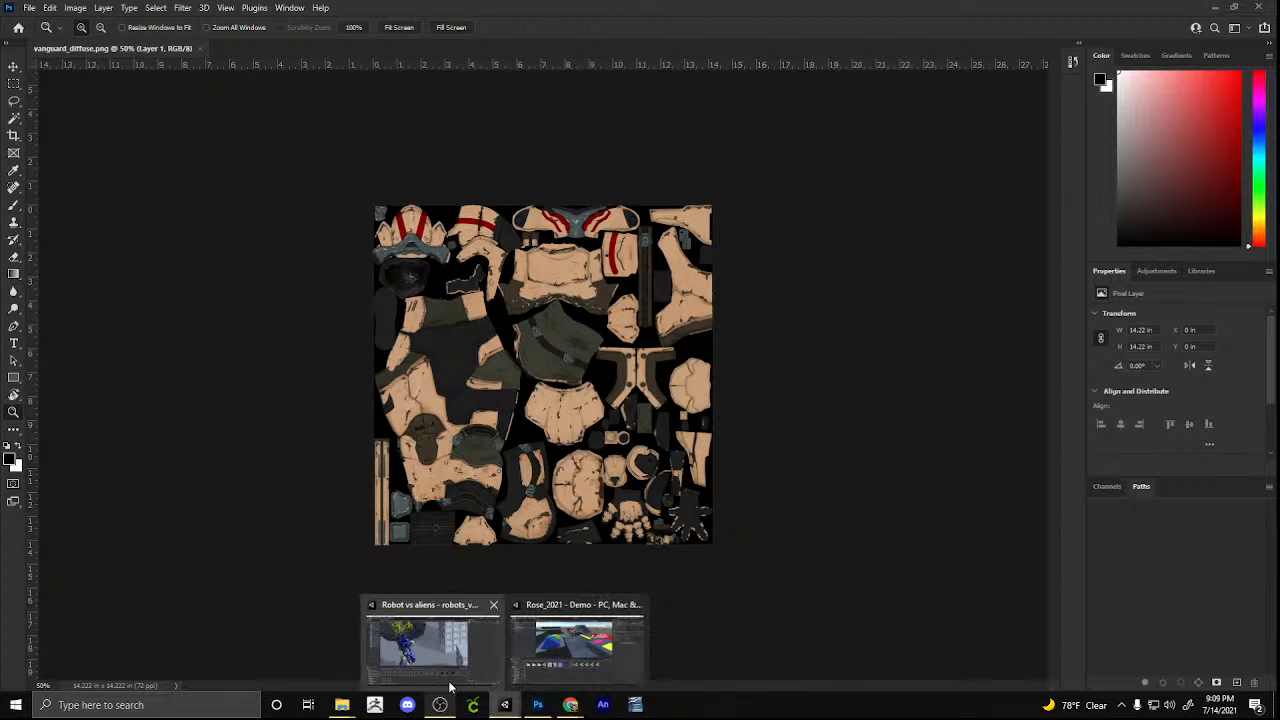
pyautogui.click(586, 649)
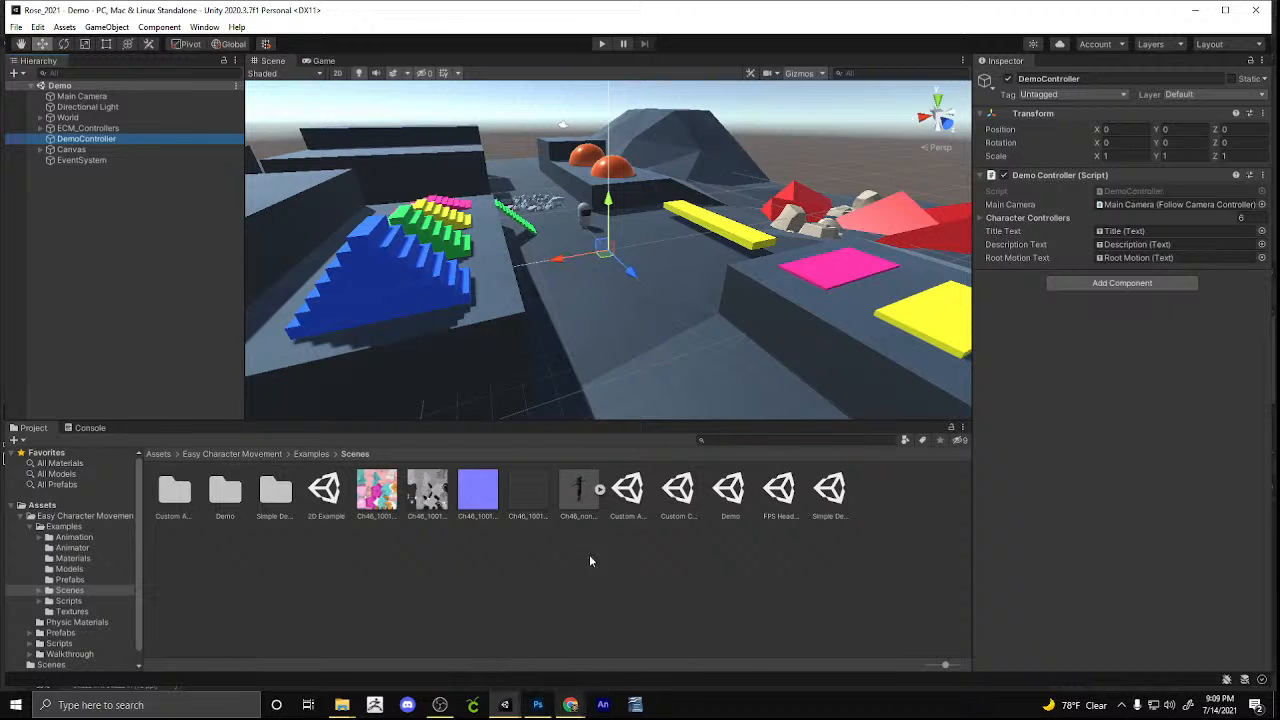
pyautogui.scroll(5, 606, 309)
pyautogui.click(559, 202)
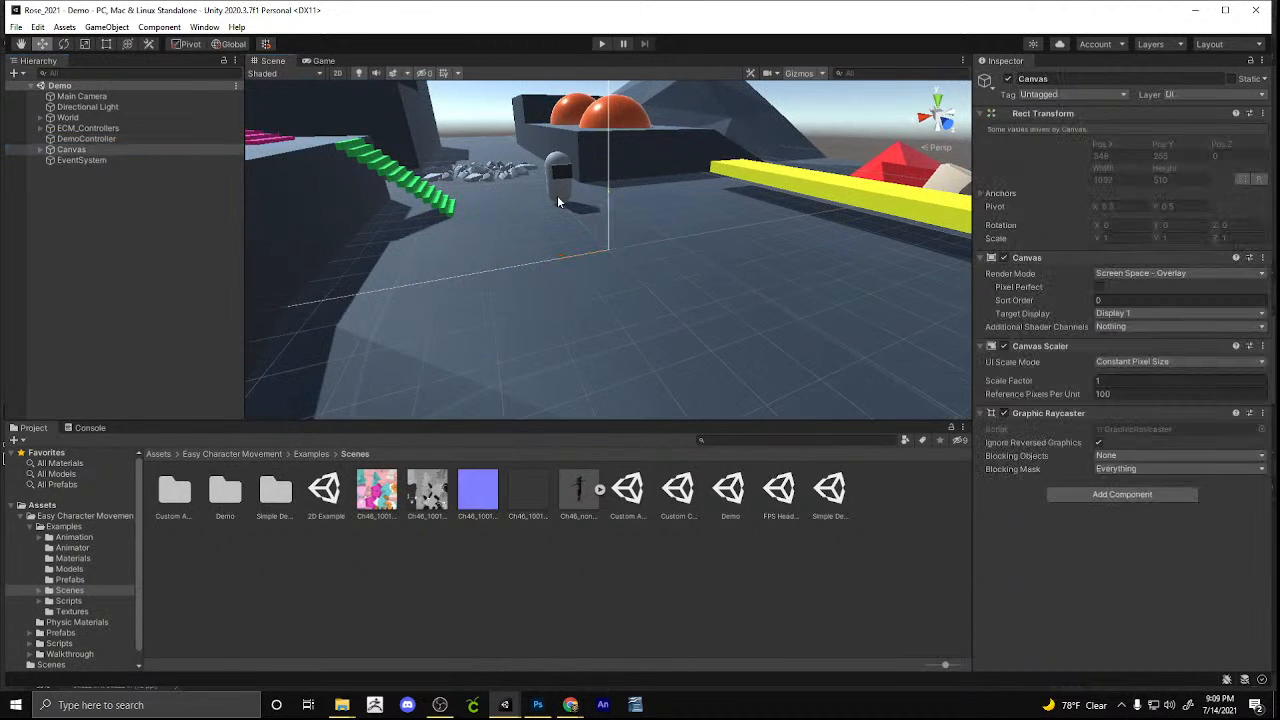
# Try placing the Ch46_nonPBR (3) model on the ground in front of the capsule, and undo the placement
pyautogui.scroll(-2, 559, 202)
pyautogui.moveTo(580, 505); pyautogui.dragTo(600, 397)
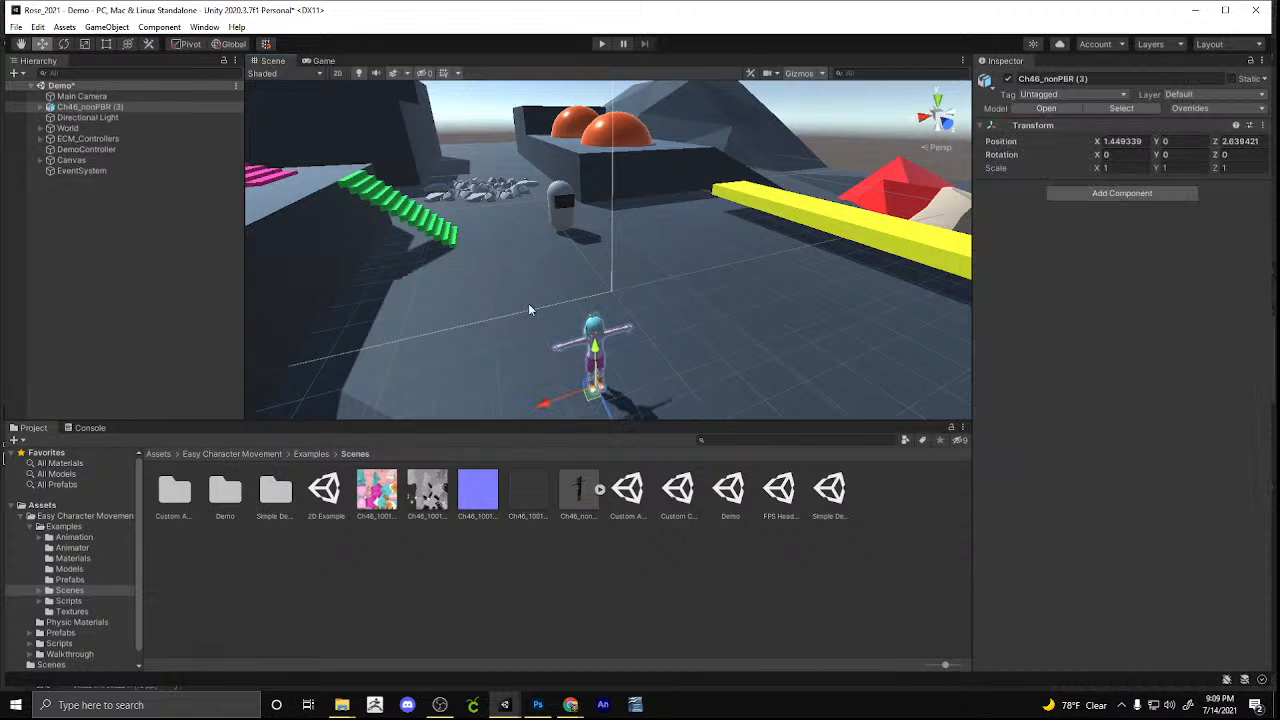
pyautogui.click(38, 27)
pyautogui.click(47, 42)
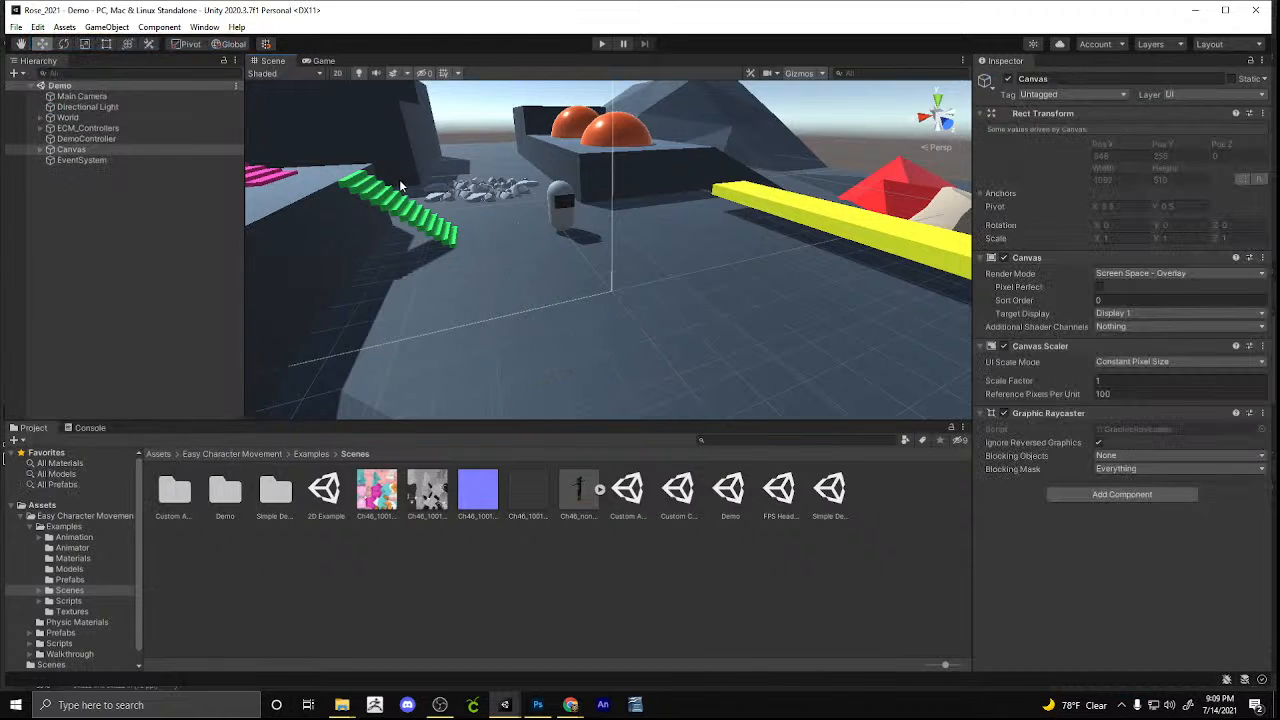
pyautogui.scroll(5, 423, 200)
pyautogui.scroll(-3, 596, 234)
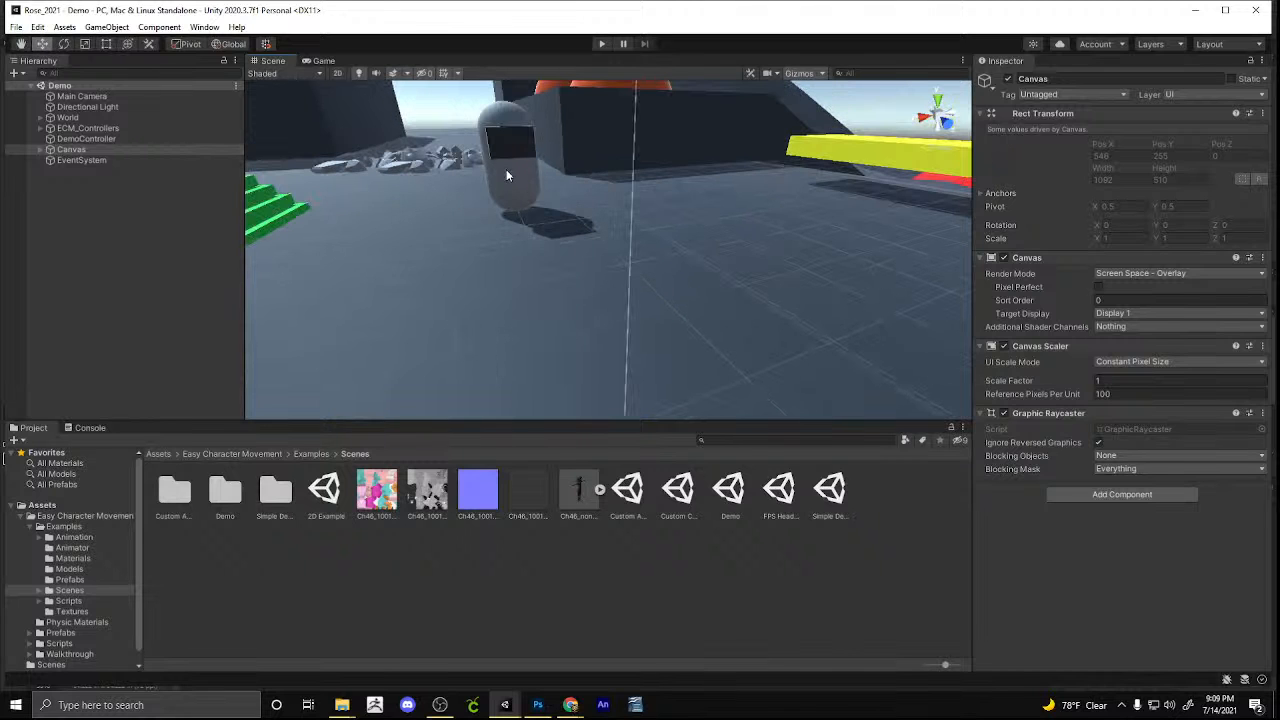
# Select the capsule character in the Demo scene and inspect its ECM_CapsuleDummy and parent ECM_BaseCharacterController components
pyautogui.click(512, 171)
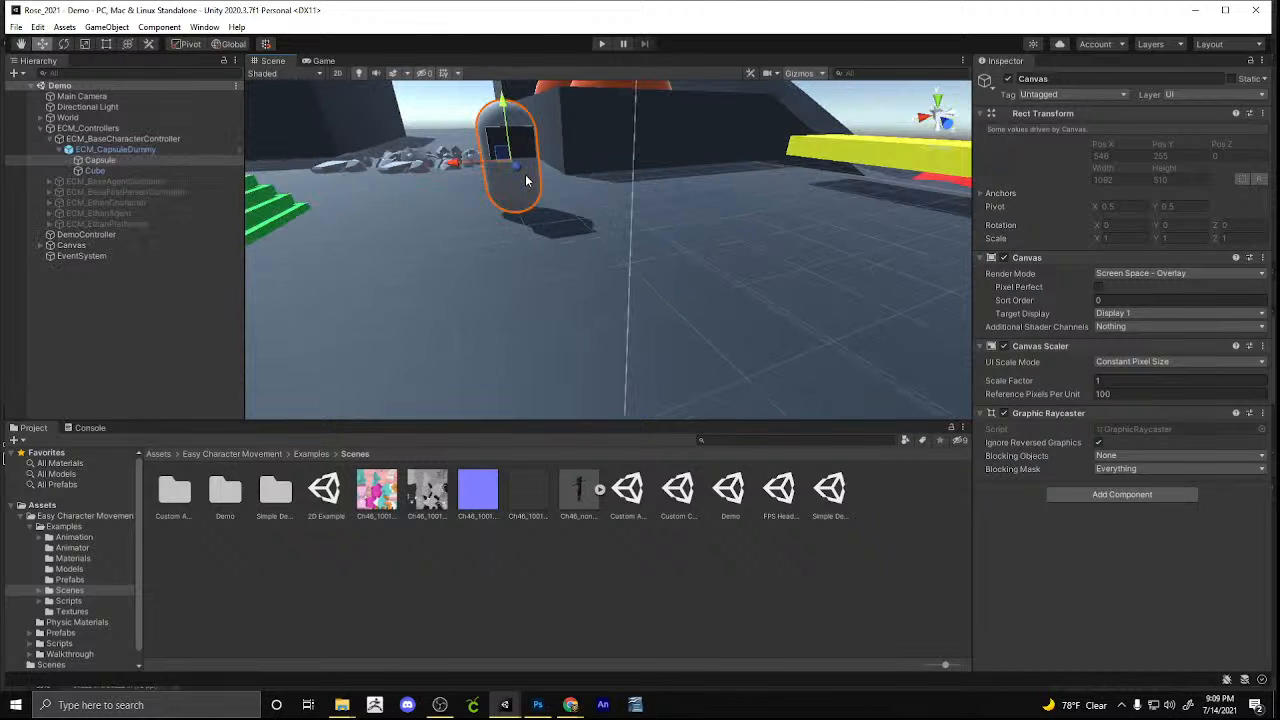
pyautogui.doubleClick(132, 149)
pyautogui.click(132, 140)
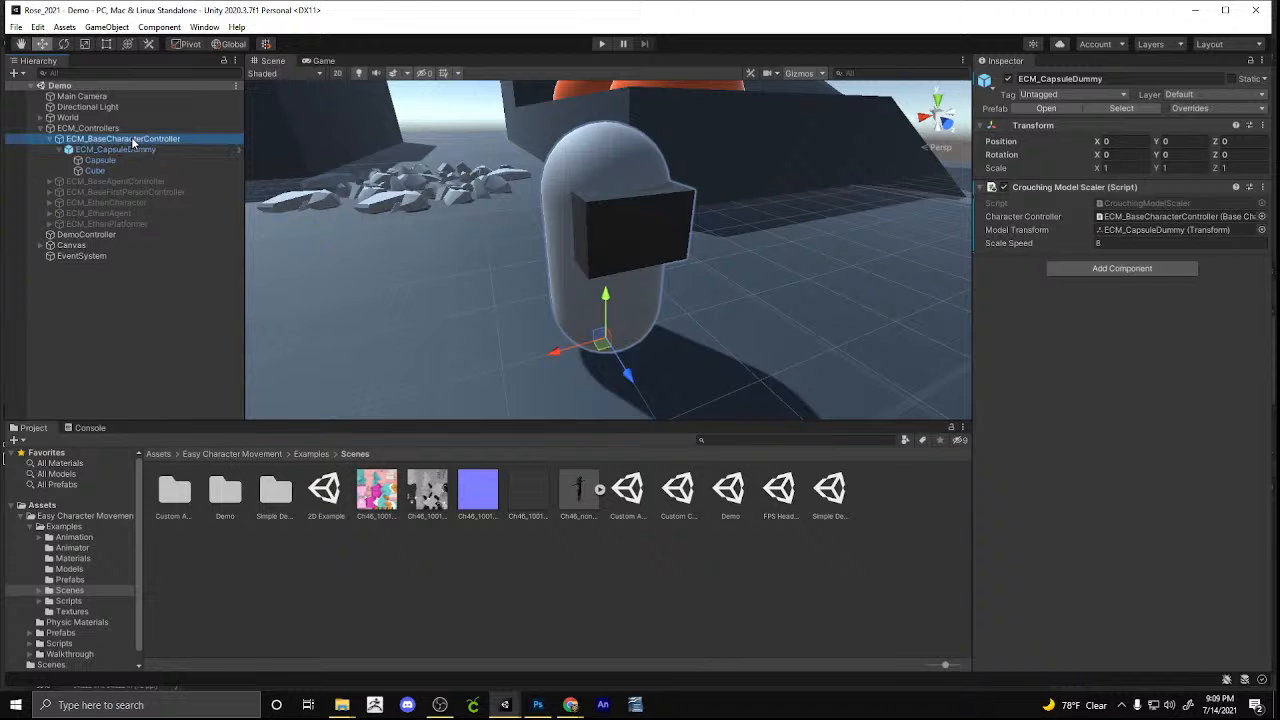
pyautogui.moveTo(578, 490); pyautogui.dragTo(499, 501)
pyautogui.keyDown('alt'); pyautogui.moveTo(600, 395); pyautogui.dragTo(591, 284); pyautogui.keyUp('alt')
pyautogui.scroll(-5, 716, 350)
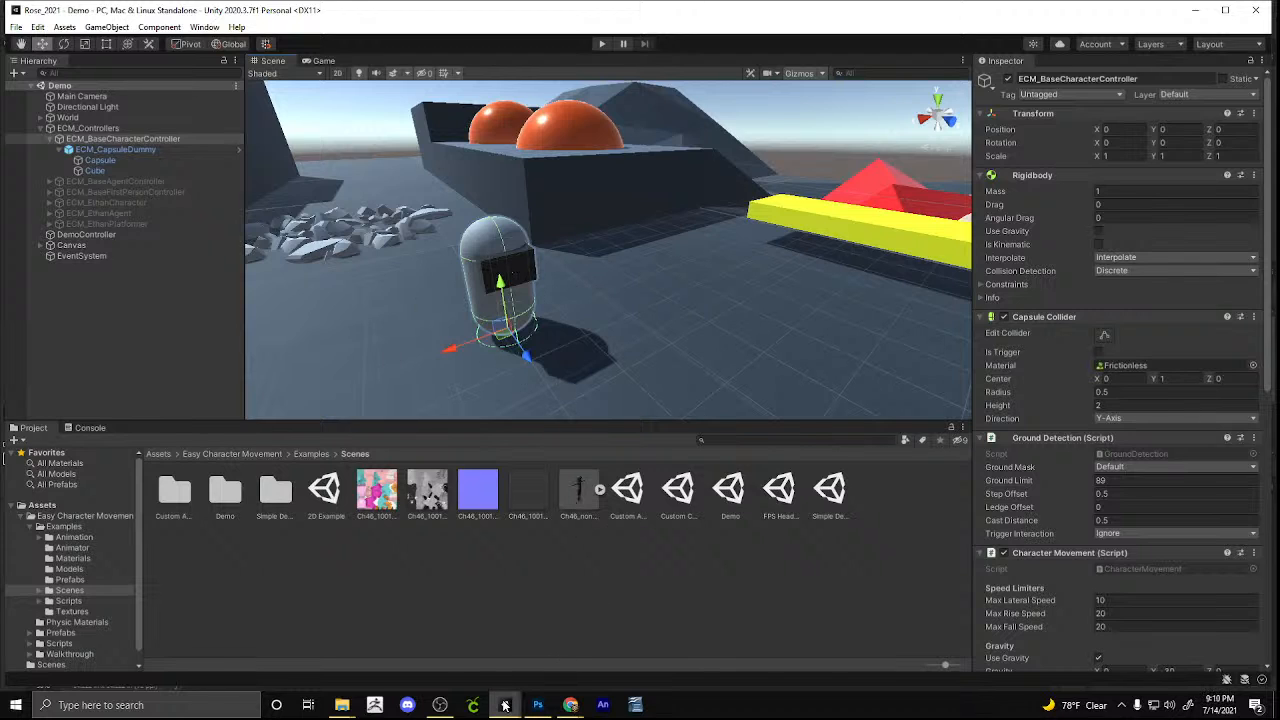
# Switch to the Robot vs aliens Unity project and frame the blue CyberSoldier robot from the front
pyautogui.moveTo(505, 704)
pyautogui.click(455, 640)
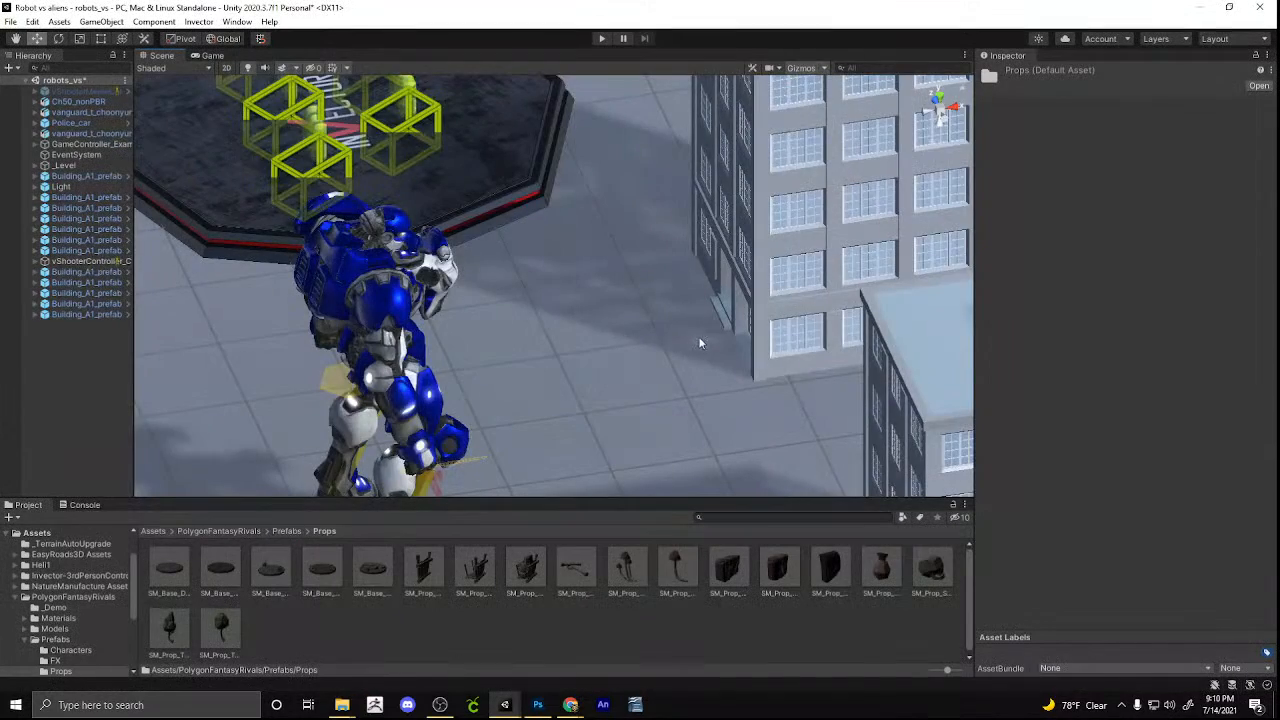
pyautogui.click(940, 103)
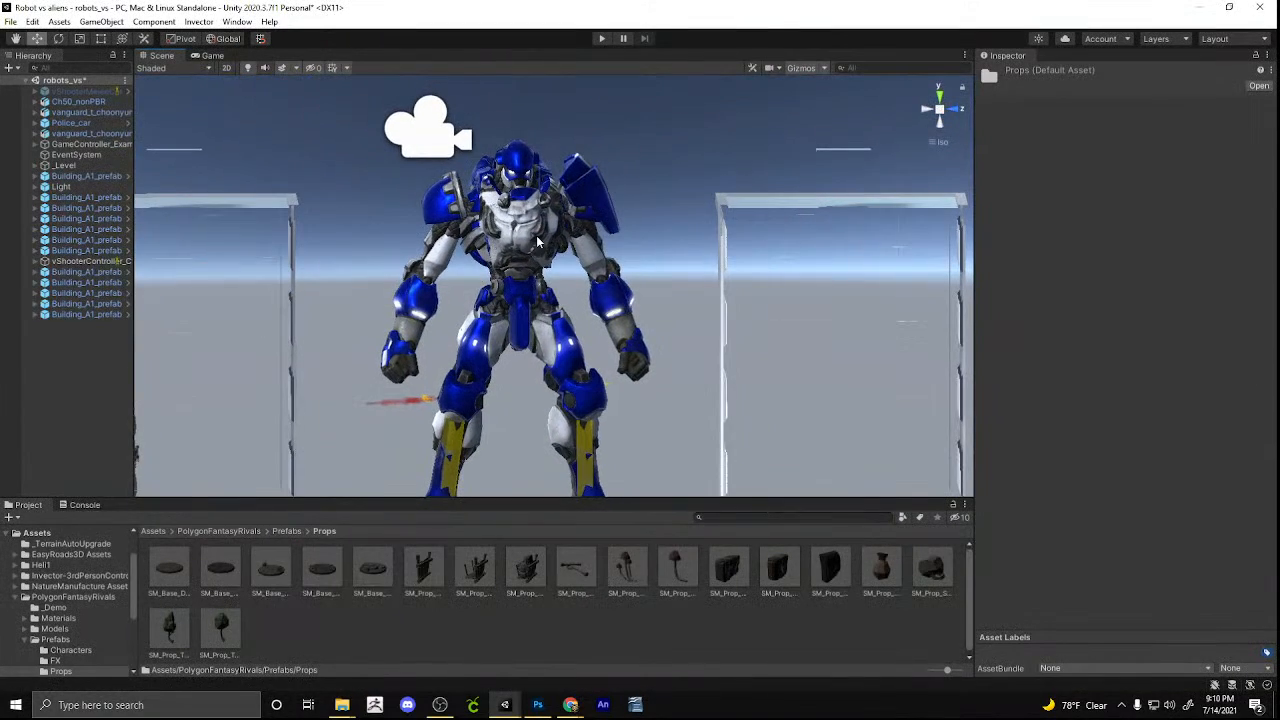
pyautogui.click(537, 241)
pyautogui.press('f')
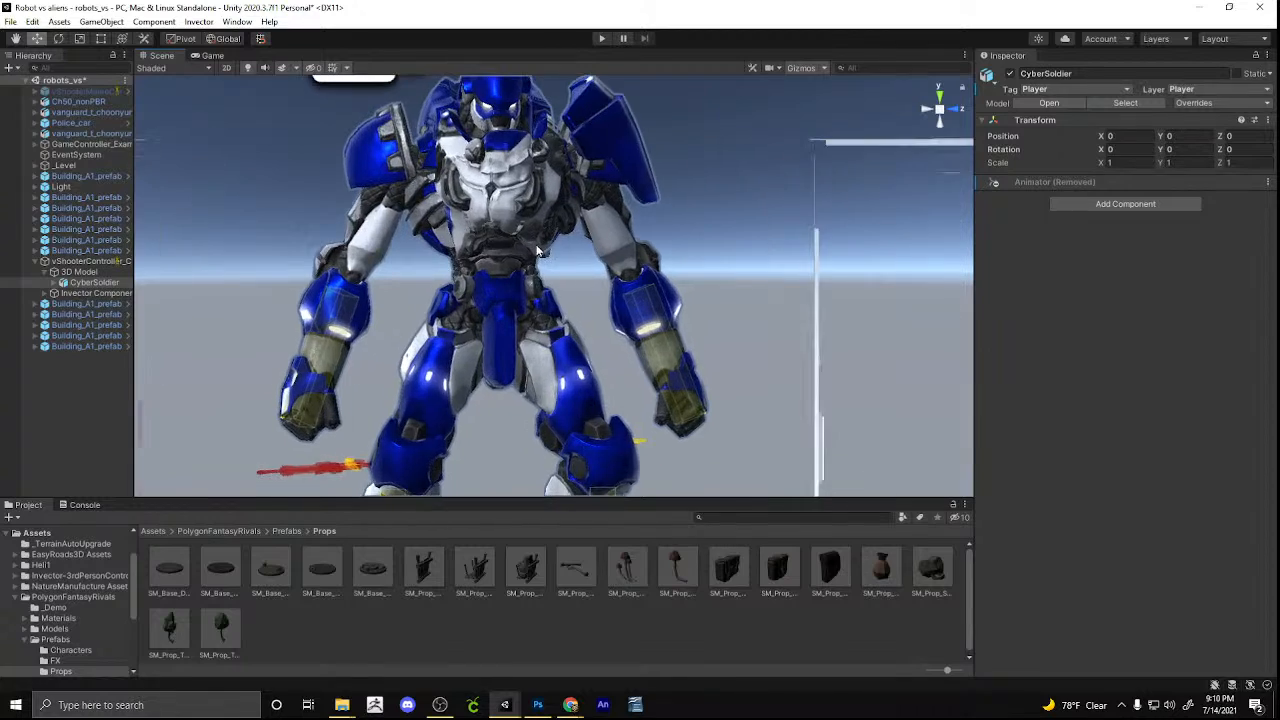
pyautogui.keyDown('alt'); pyautogui.moveTo(606, 341); pyautogui.dragTo(588, 187); pyautogui.keyUp('alt')
# Select the CyberSoldier robot, search the project assets for "cyber", and preview the CyberSoldier_C_body_diffuse texture
pyautogui.click(598, 331)
pyautogui.click(586, 186)
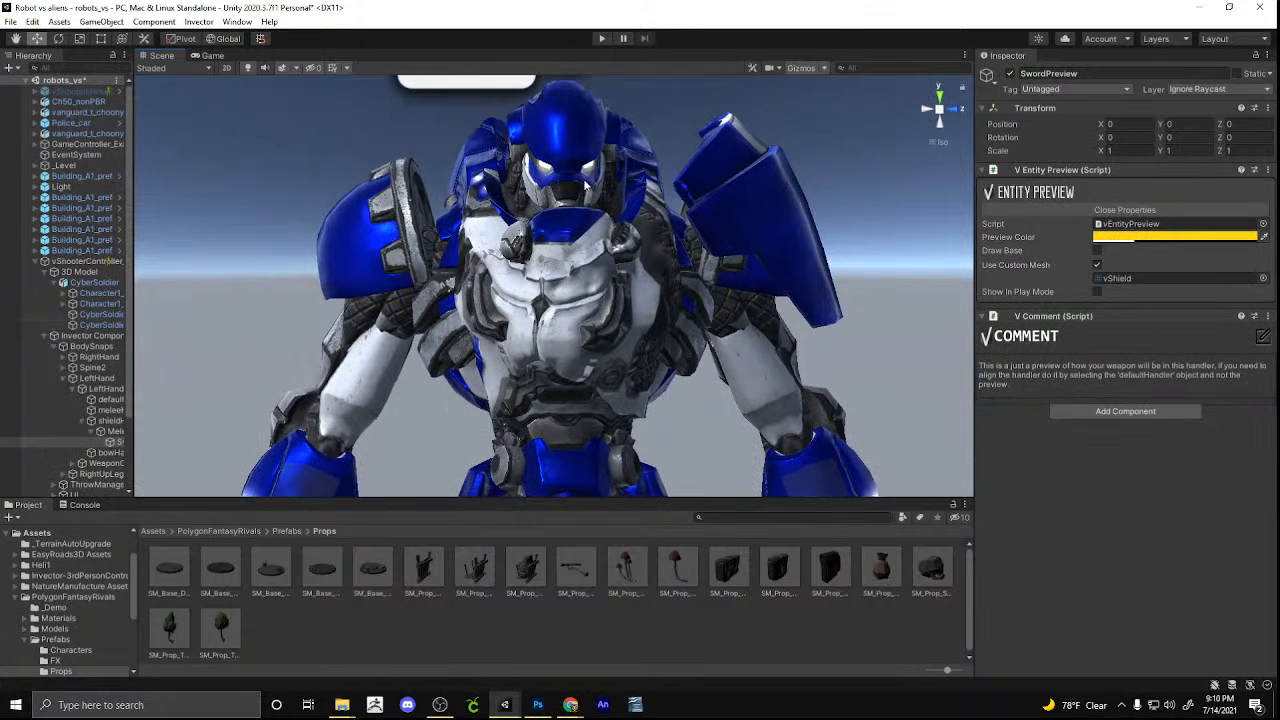
pyautogui.click(568, 165)
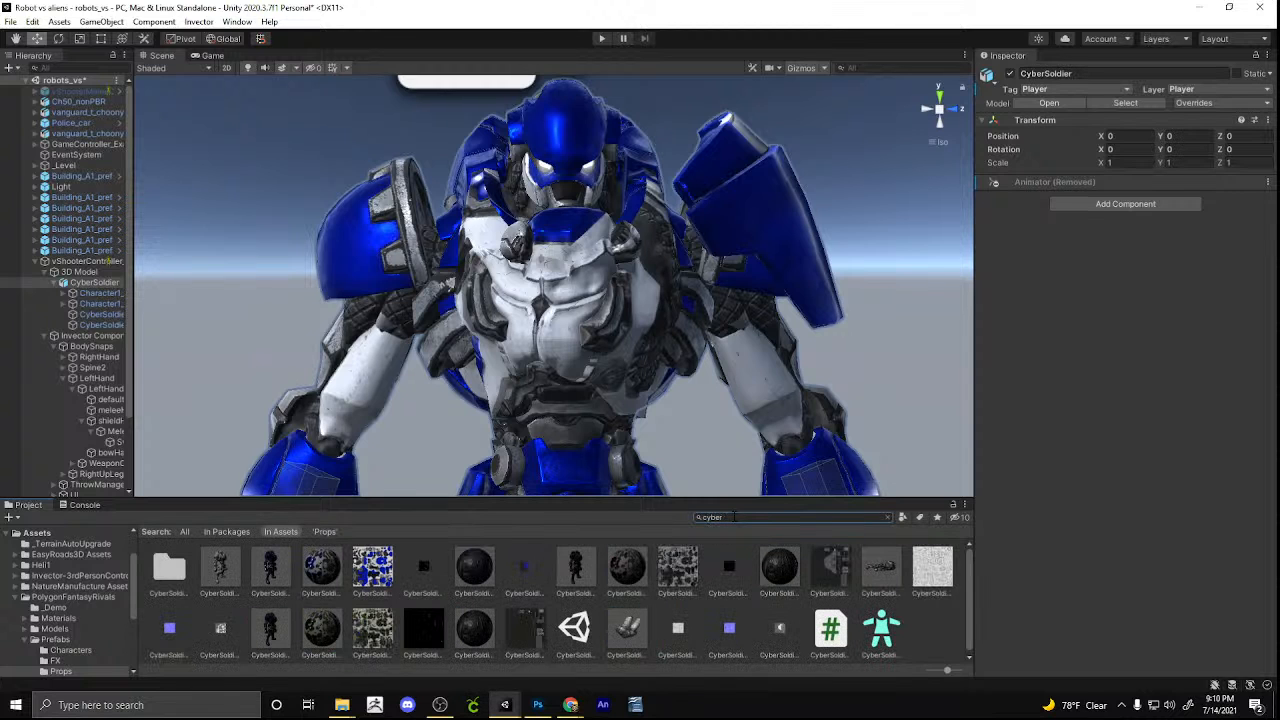
pyautogui.click(421, 579)
pyautogui.click(370, 628)
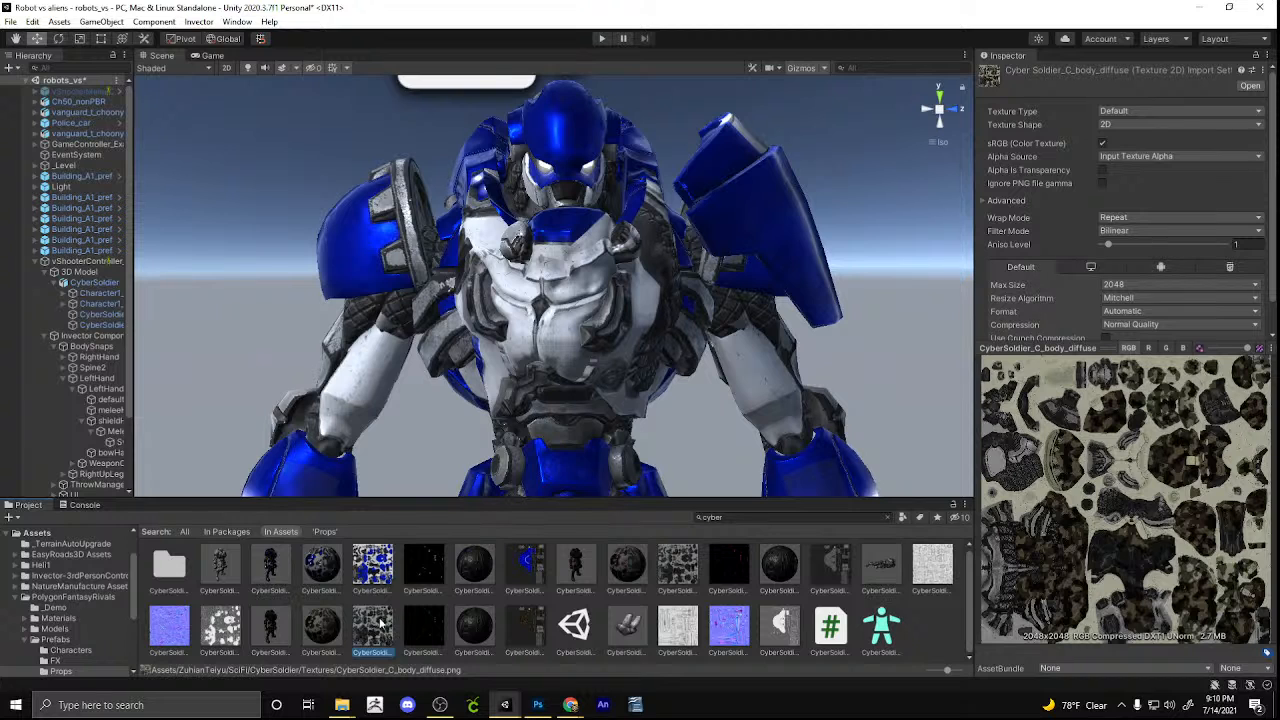
pyautogui.click(390, 578)
pyautogui.click(379, 632)
# Try the camouflage and the black red-eyed CyberSoldier materials on the robot's head and outer armour, and restore the blue one
pyautogui.moveTo(331, 634); pyautogui.dragTo(550, 190)
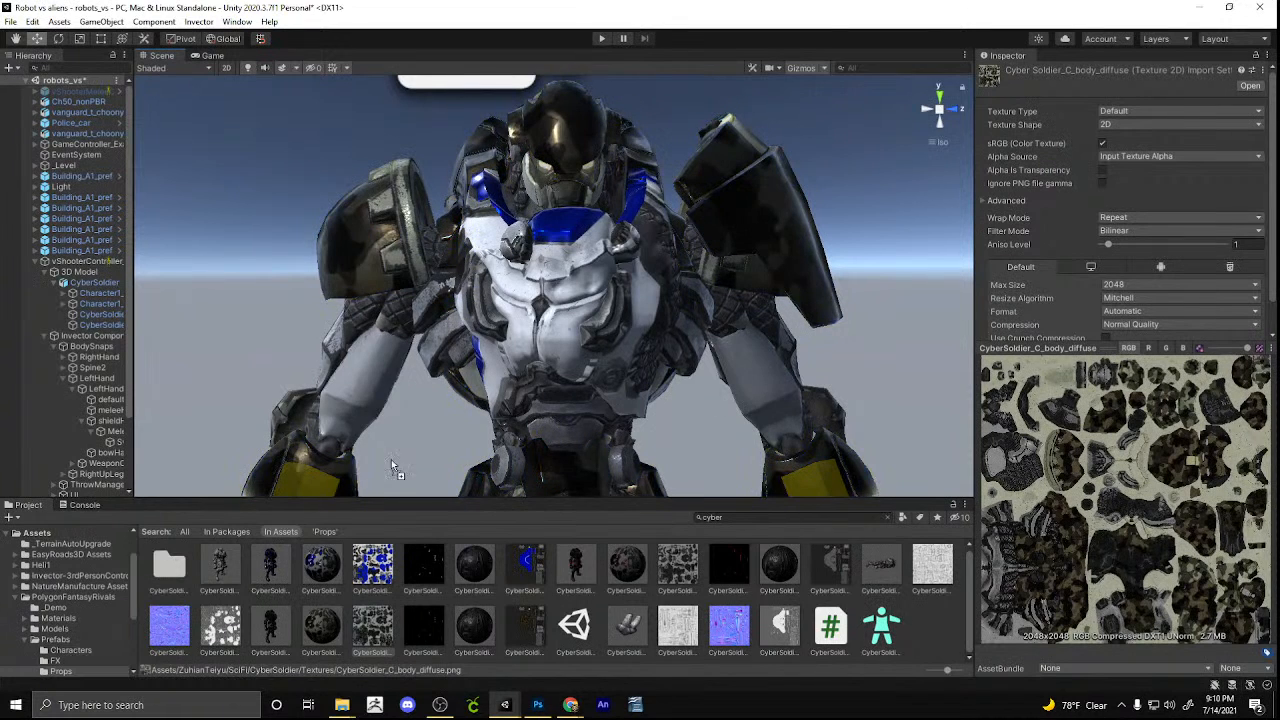
pyautogui.moveTo(476, 336); pyautogui.dragTo(108, 260)
pyautogui.moveTo(613, 567); pyautogui.dragTo(576, 152)
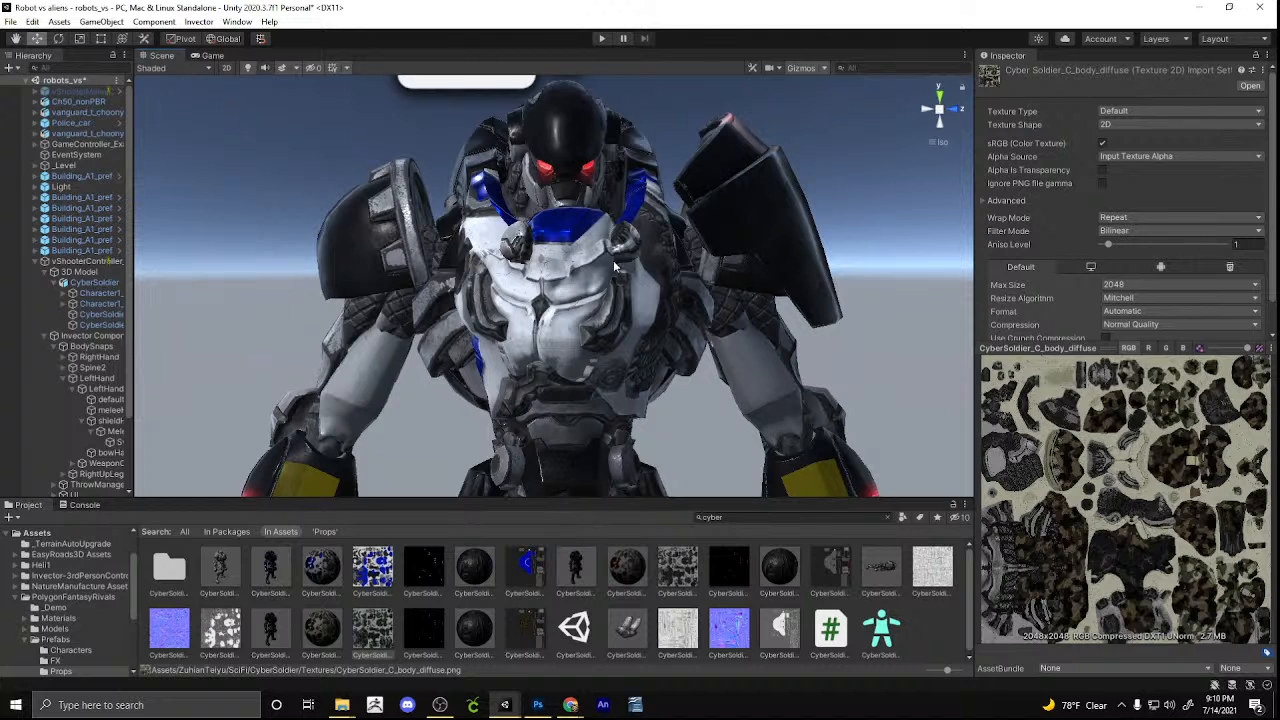
pyautogui.moveTo(322, 566); pyautogui.dragTo(541, 176)
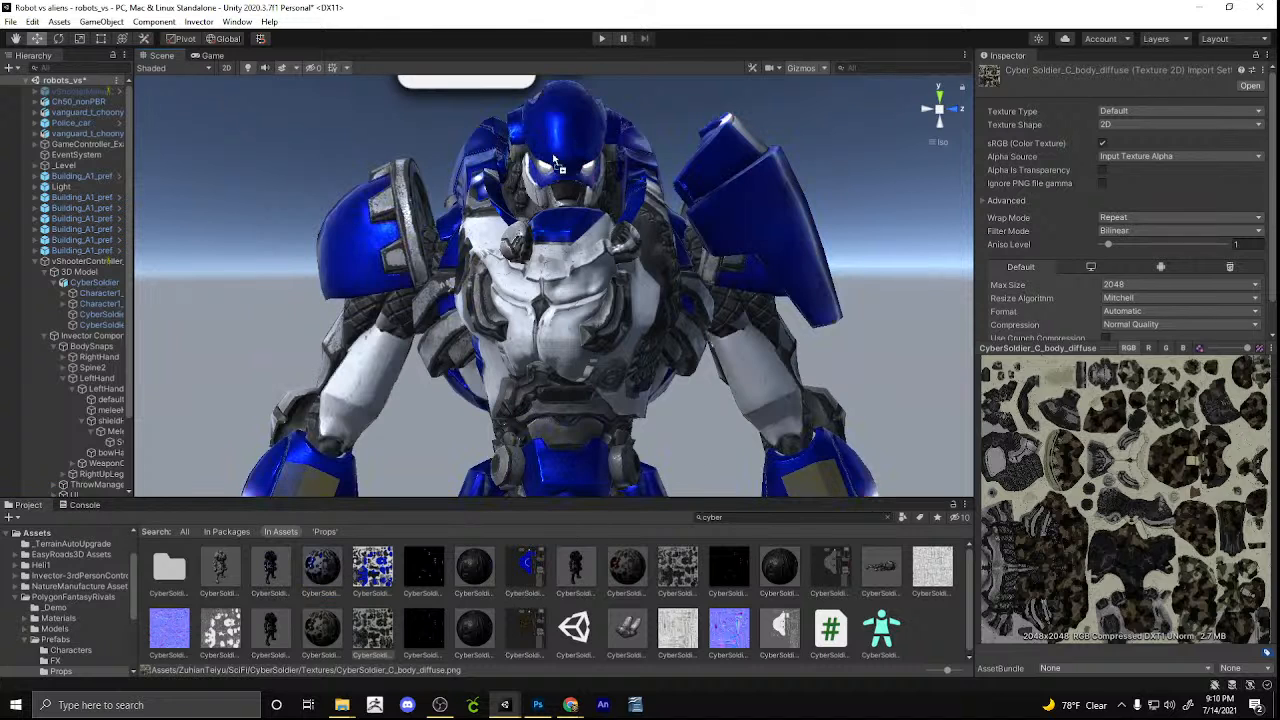
# Apply the camouflage CyberSoldier material to the robot's head and outer armour and to its chest
pyautogui.moveTo(372, 628); pyautogui.dragTo(557, 148)
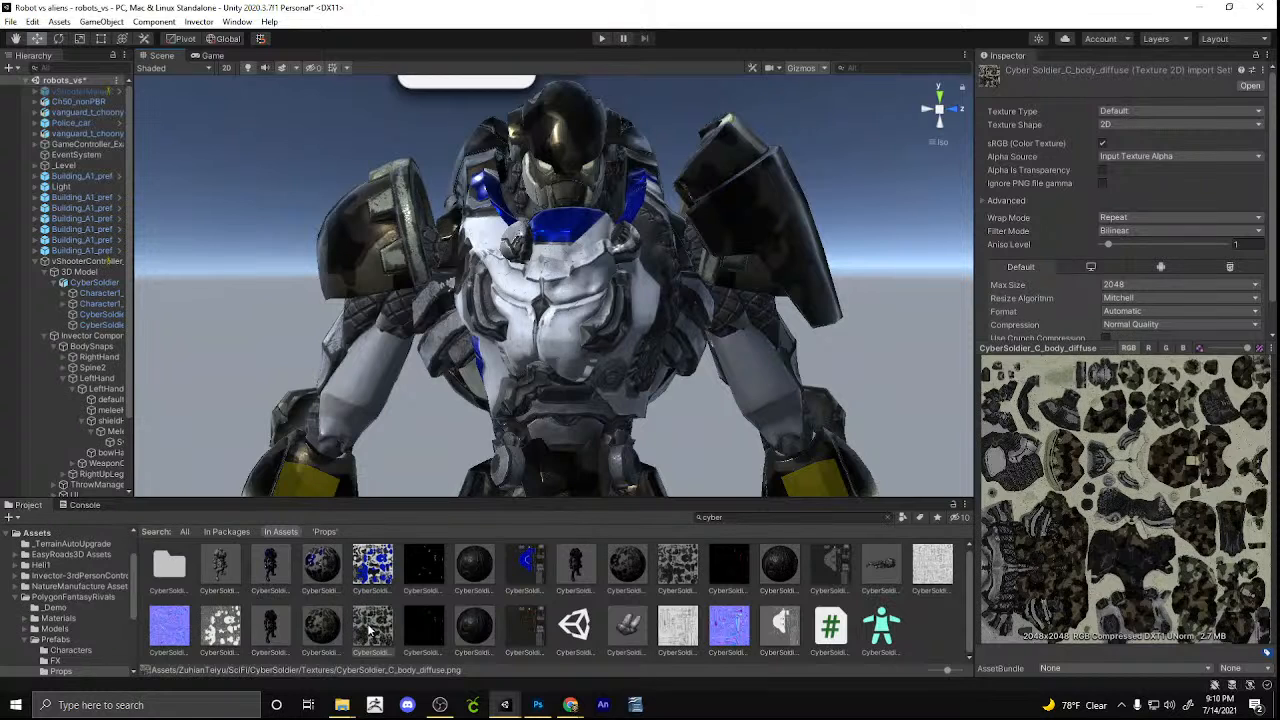
pyautogui.moveTo(316, 648); pyautogui.dragTo(541, 378)
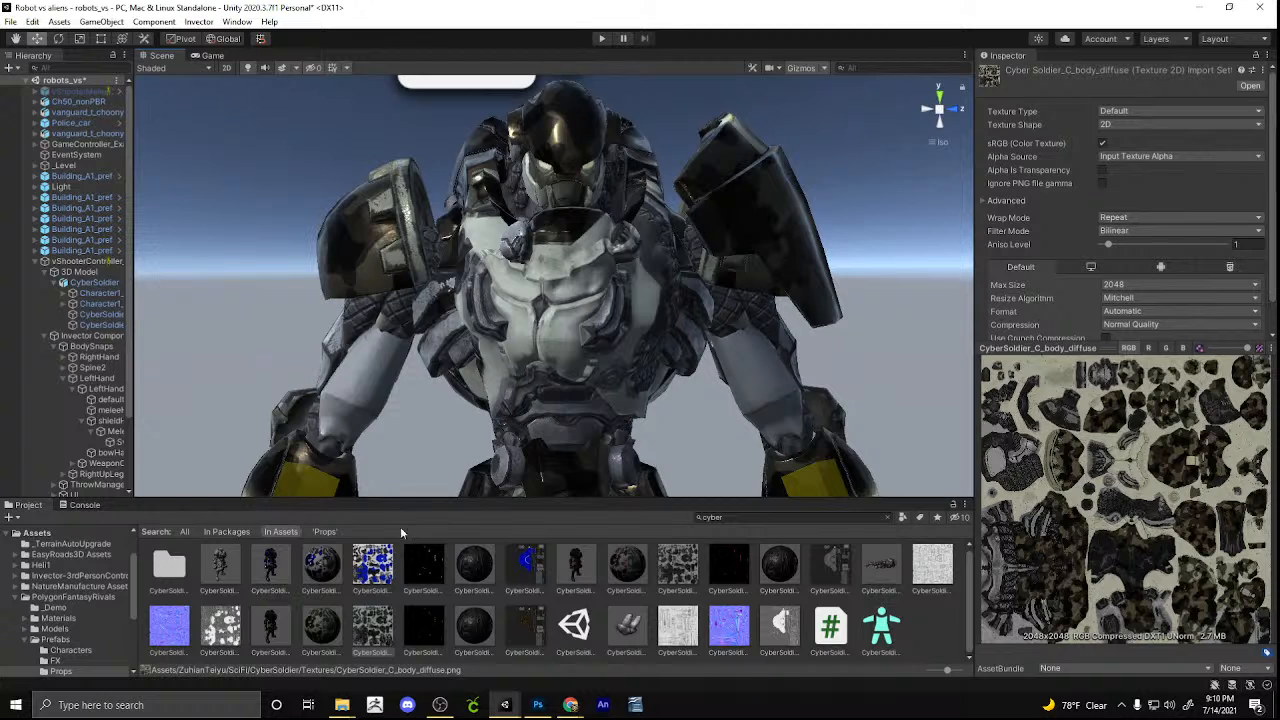
# Compare the blue and the black red-eyed materials on the robot's head and outer armour, viewing the face up close
pyautogui.moveTo(333, 572); pyautogui.dragTo(543, 170)
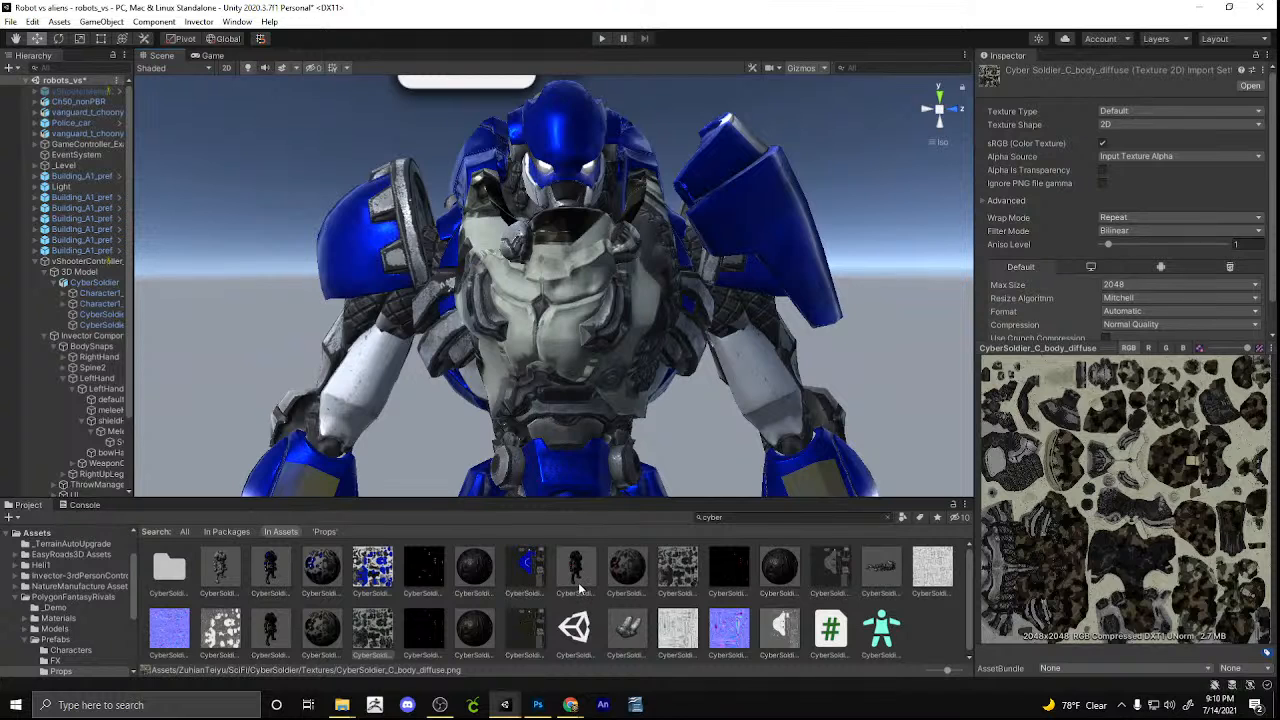
pyautogui.moveTo(626, 568); pyautogui.dragTo(570, 165)
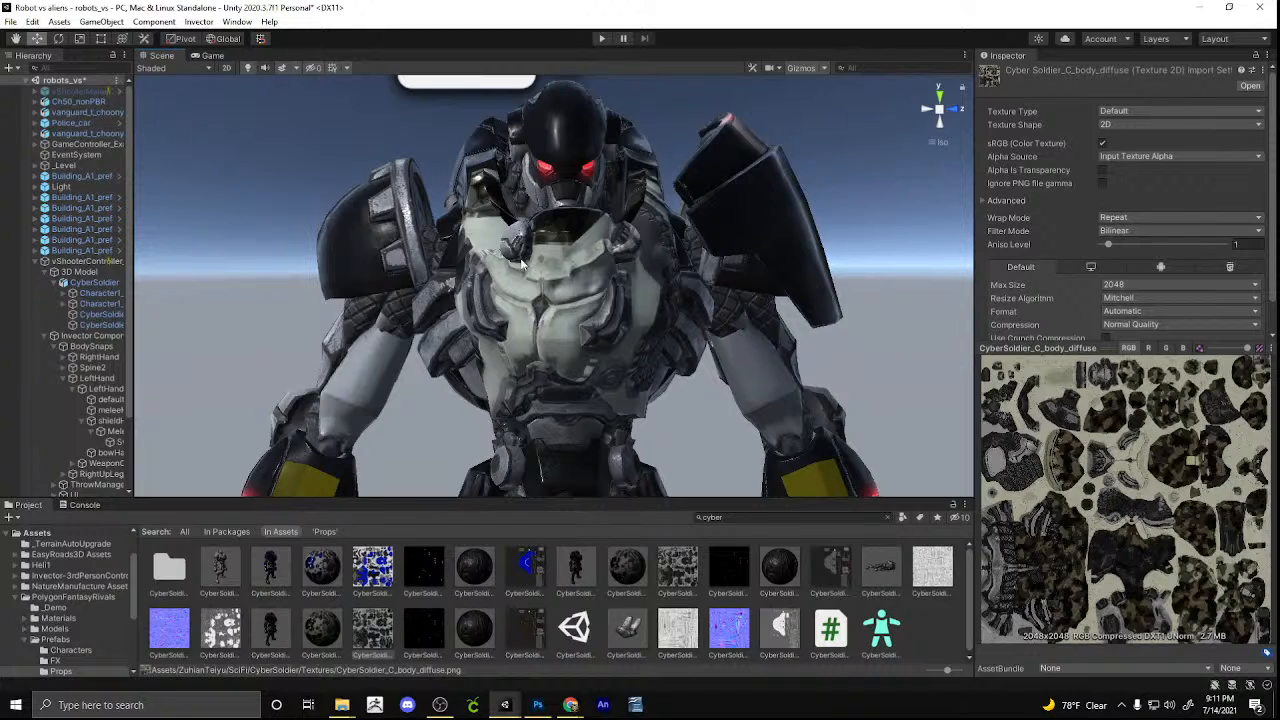
pyautogui.scroll(2, 547, 281)
pyautogui.scroll(5, 547, 281)
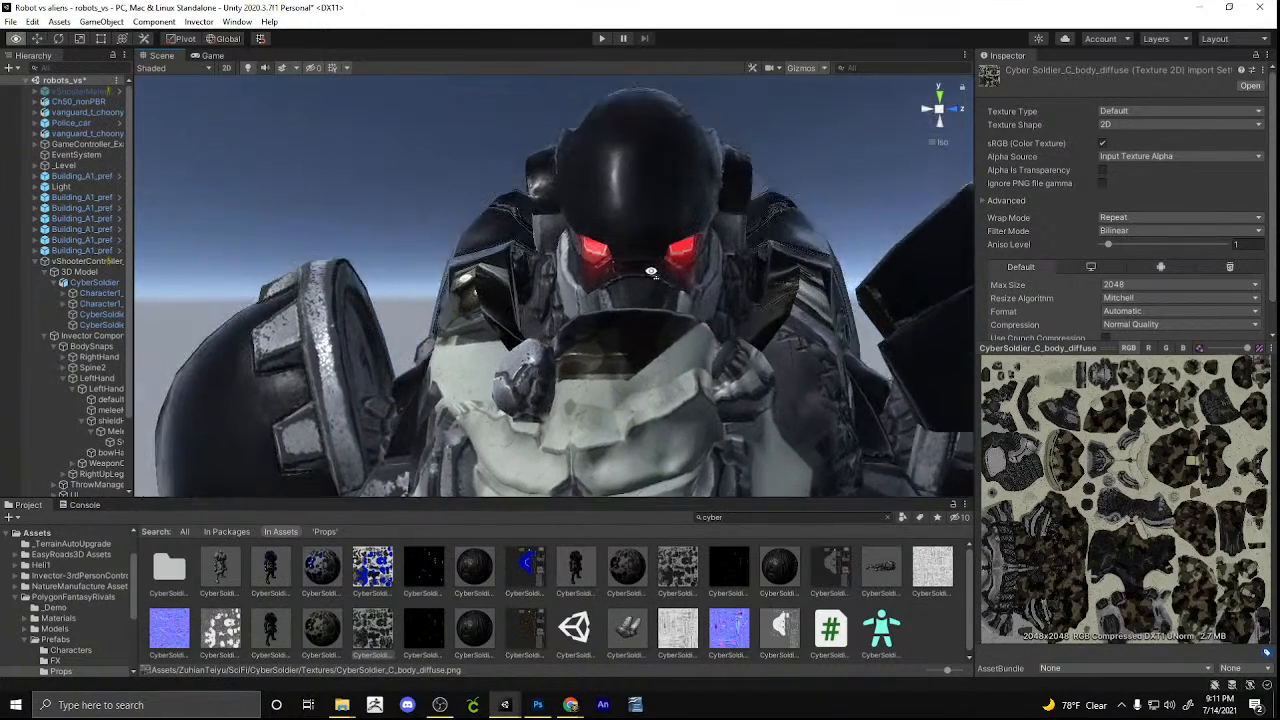
pyautogui.keyDown('alt'); pyautogui.moveTo(669, 267); pyautogui.dragTo(582, 326); pyautogui.keyUp('alt')
pyautogui.moveTo(322, 570); pyautogui.dragTo(535, 463)
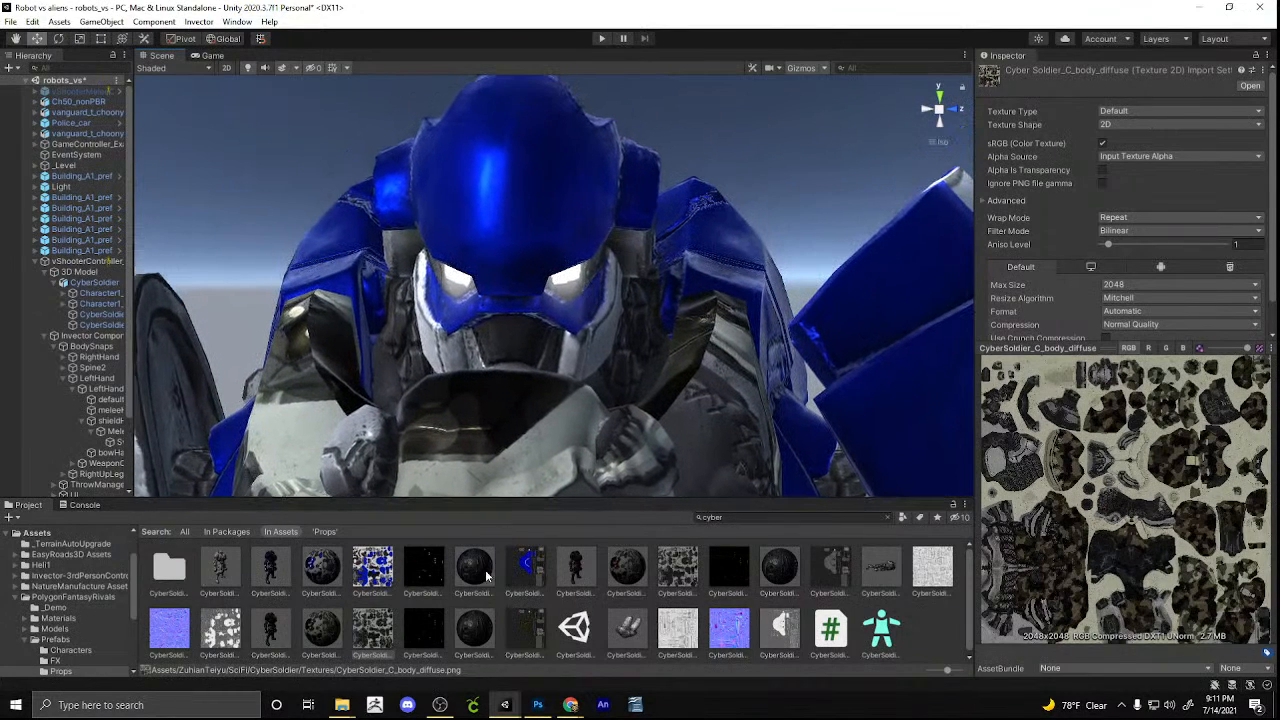
# Reapply the camouflage CyberSoldier material to the robot's head and outer armour
pyautogui.click(372, 626)
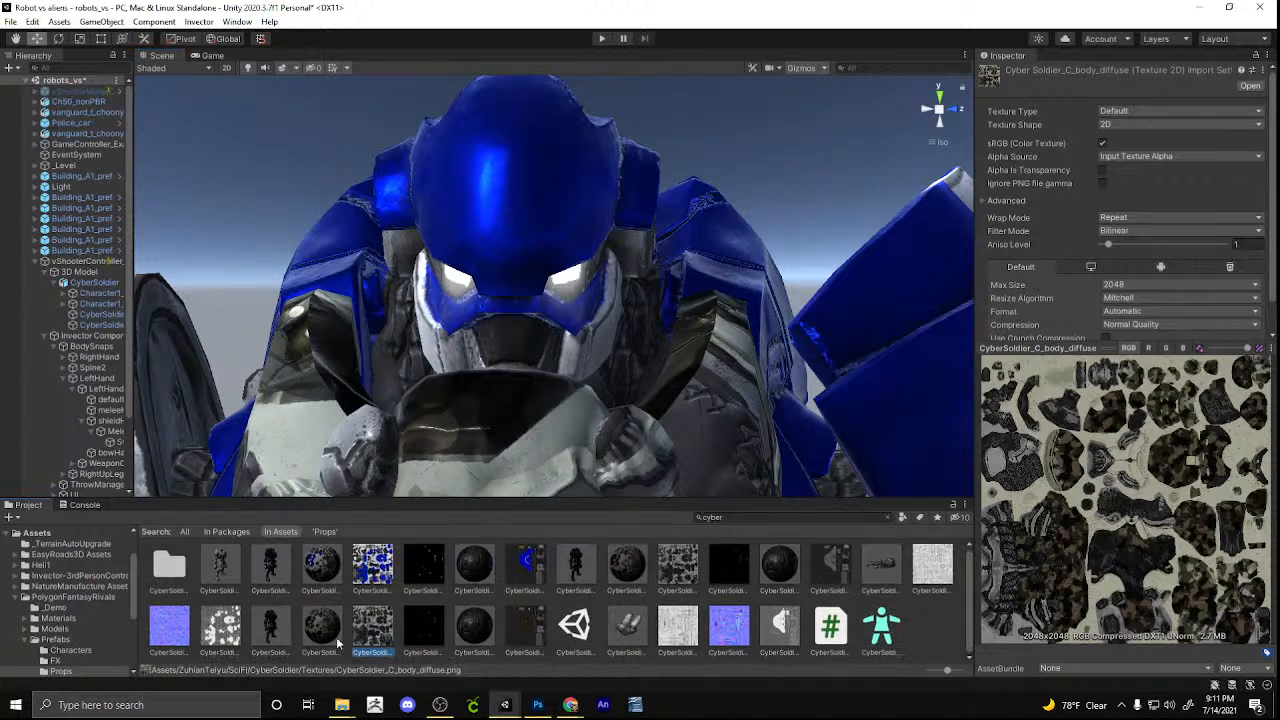
pyautogui.moveTo(338, 636); pyautogui.dragTo(458, 325)
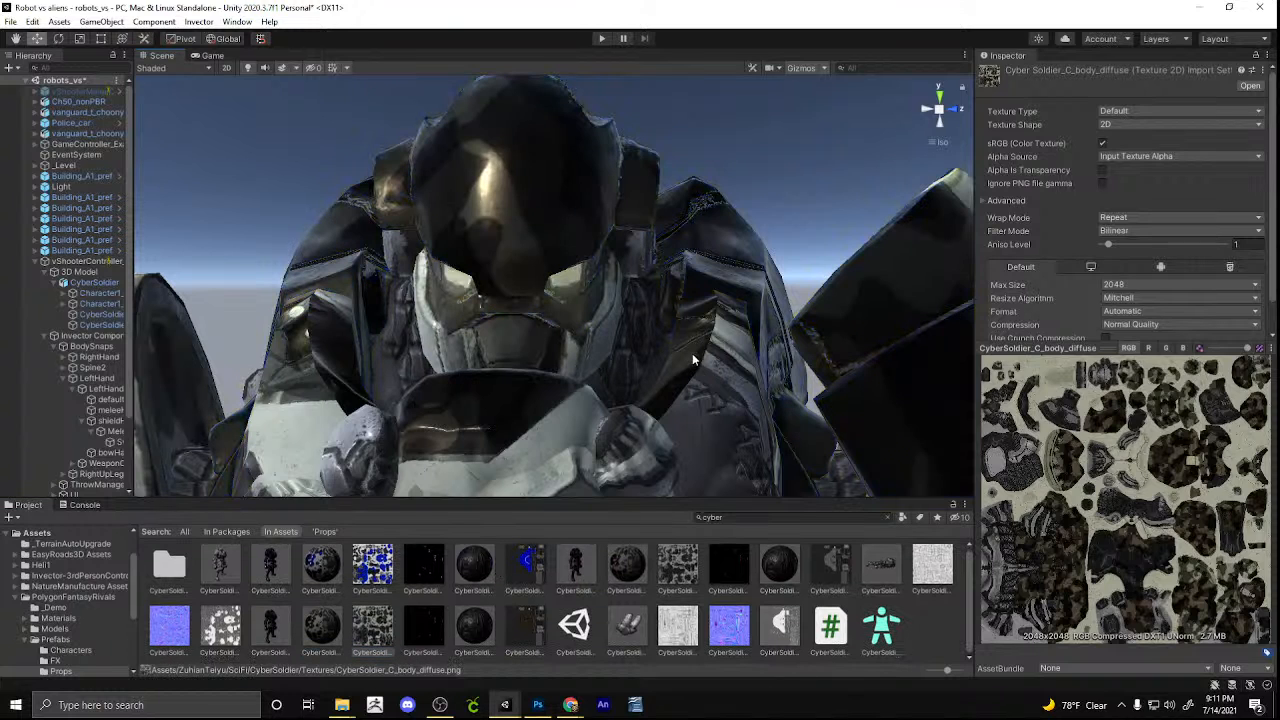
pyautogui.keyDown('alt'); pyautogui.moveTo(581, 446); pyautogui.dragTo(608, 411); pyautogui.keyUp('alt')
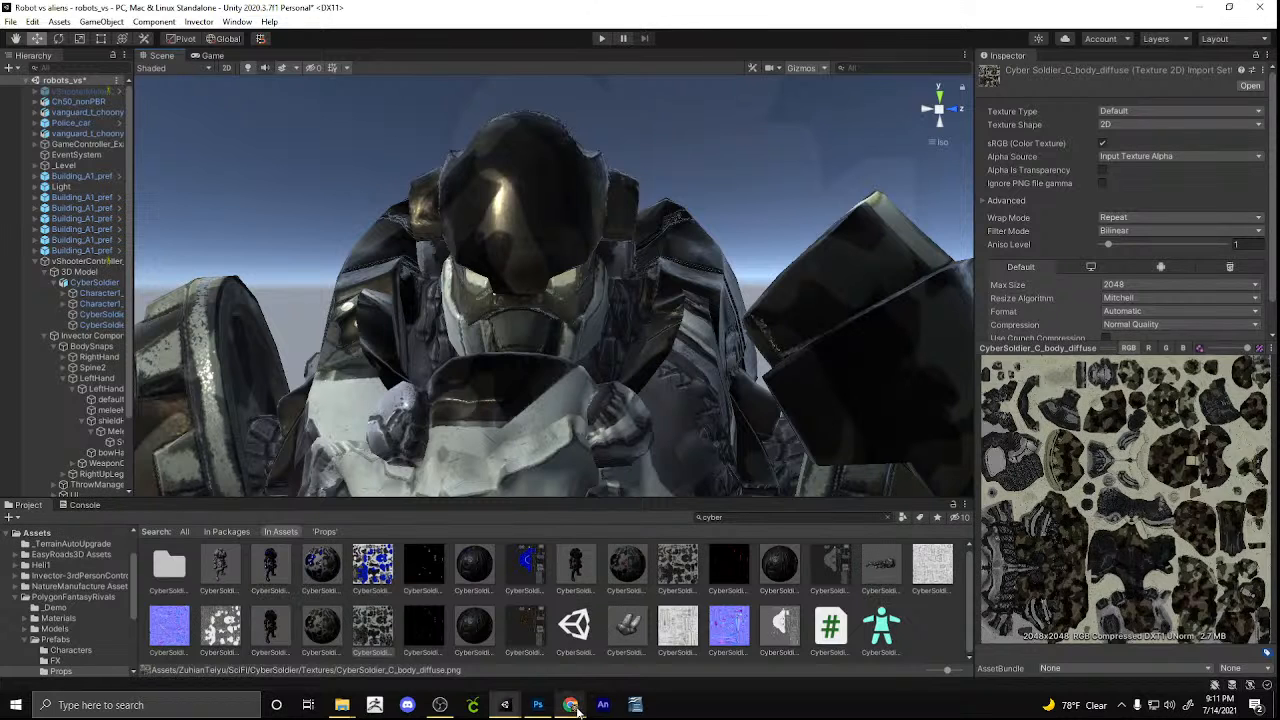
# Switch to Chrome, check the Downloads page and the Mixamo tab, and return to the Robot vs aliens project
pyautogui.moveTo(574, 706)
pyautogui.click(651, 631)
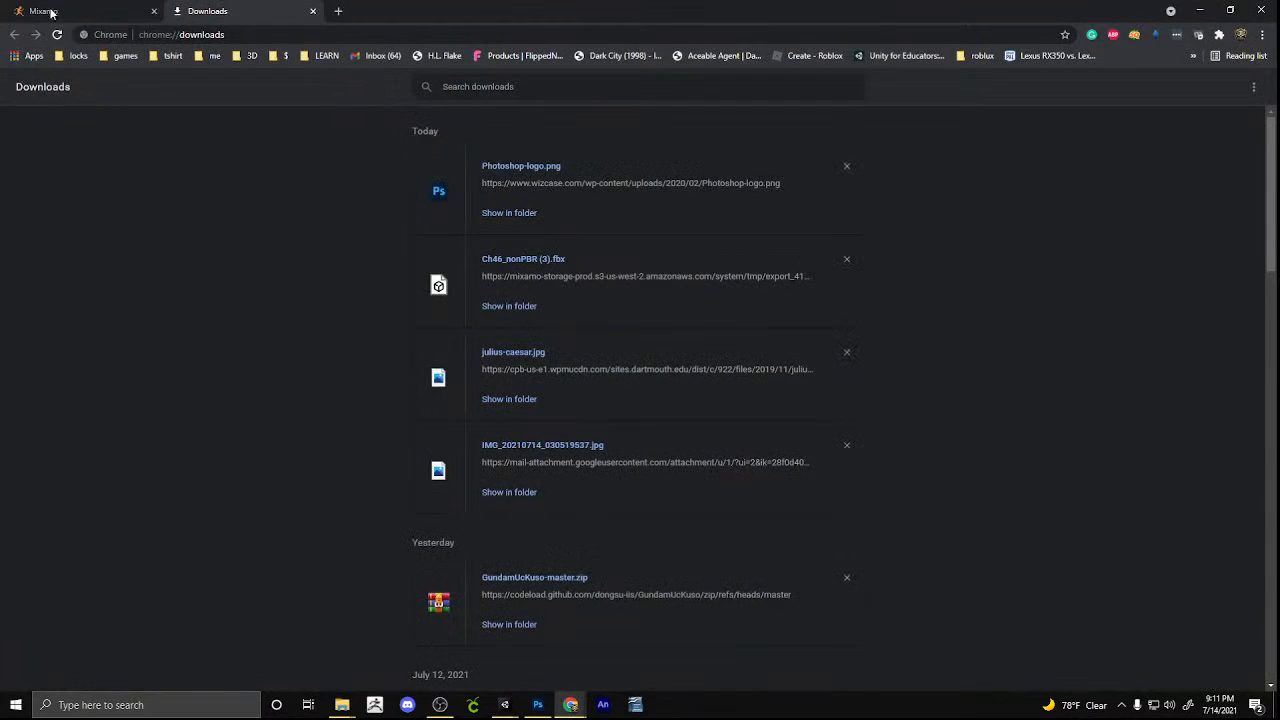
pyautogui.doubleClick(67, 24)
pyautogui.click(593, 281)
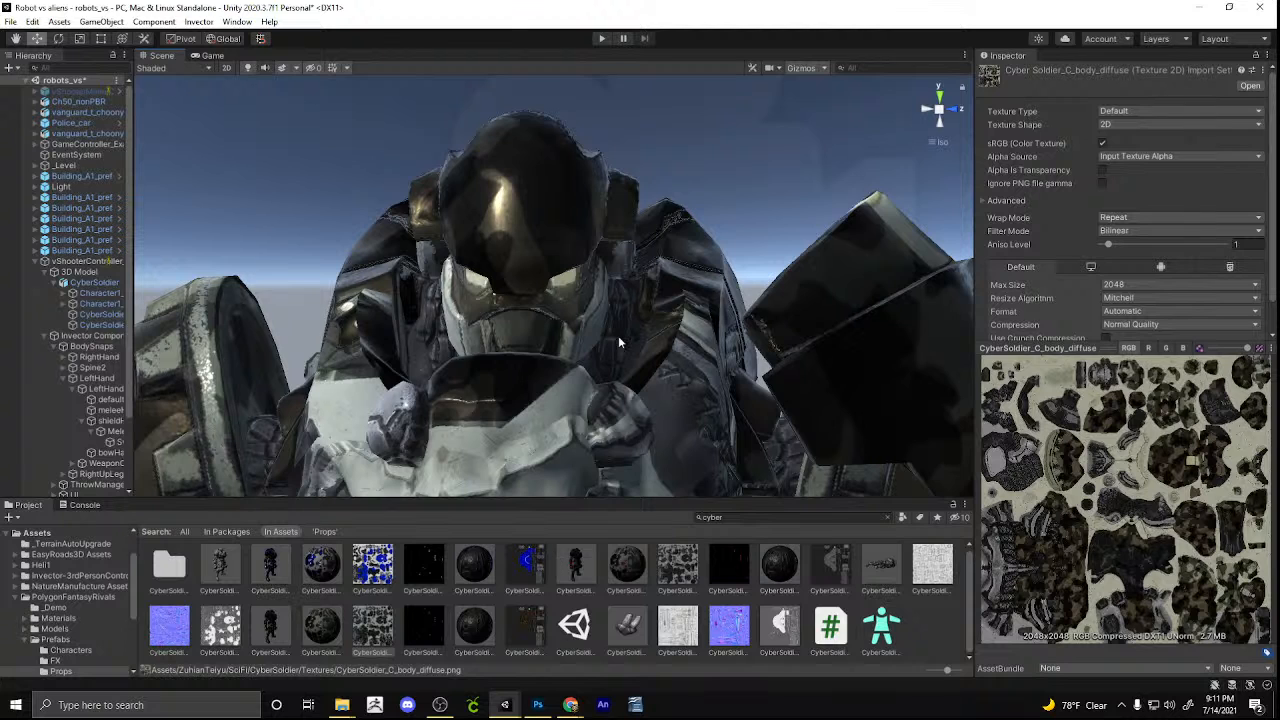
# Play the robots_vs scene and walk the camouflaged robot around the open ground beside the buildings
pyautogui.scroll(-5, 618, 343)
pyautogui.click(601, 40)
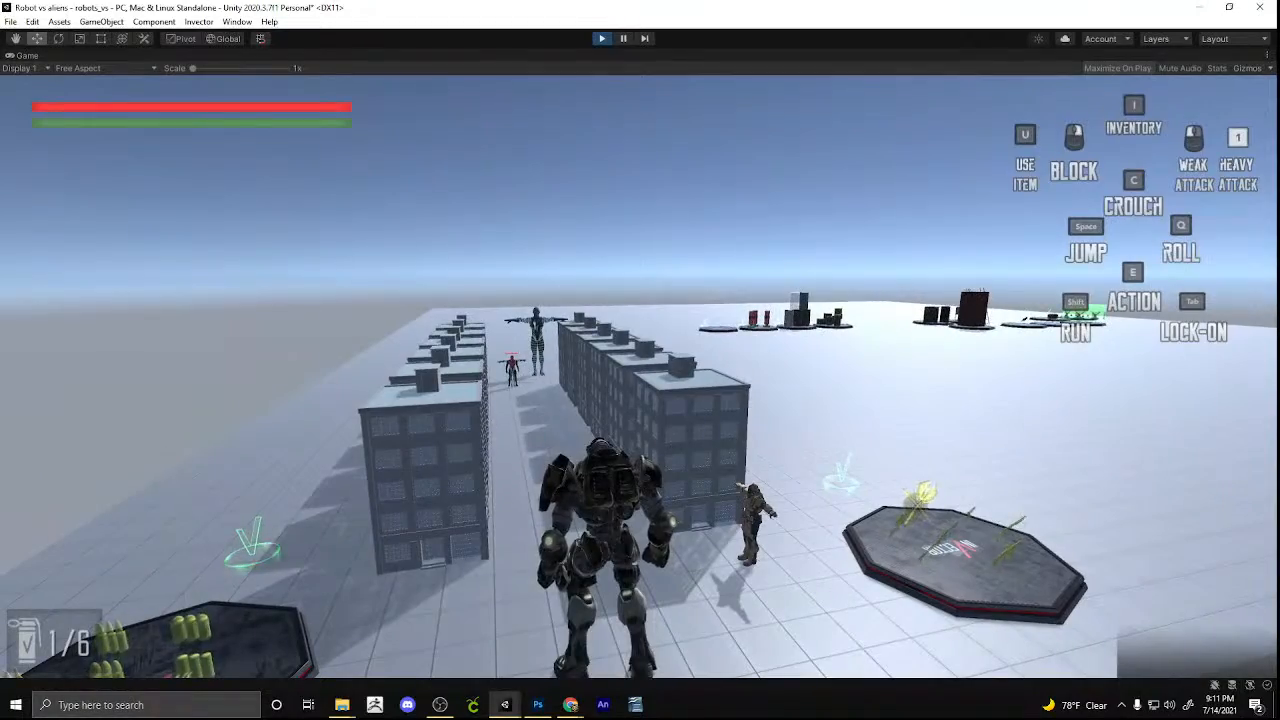
pyautogui.press('s')
pyautogui.press('d')
pyautogui.press('w')
pyautogui.press('d')
pyautogui.press('d')
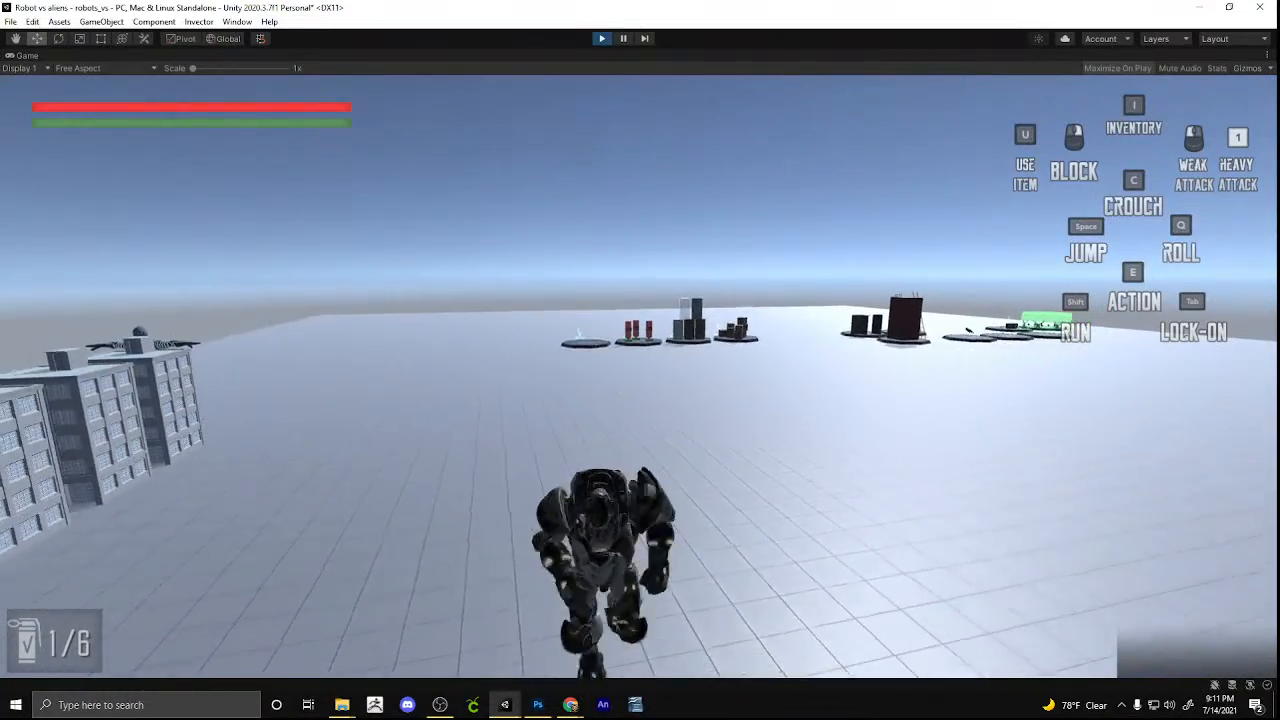
pyautogui.press('s')
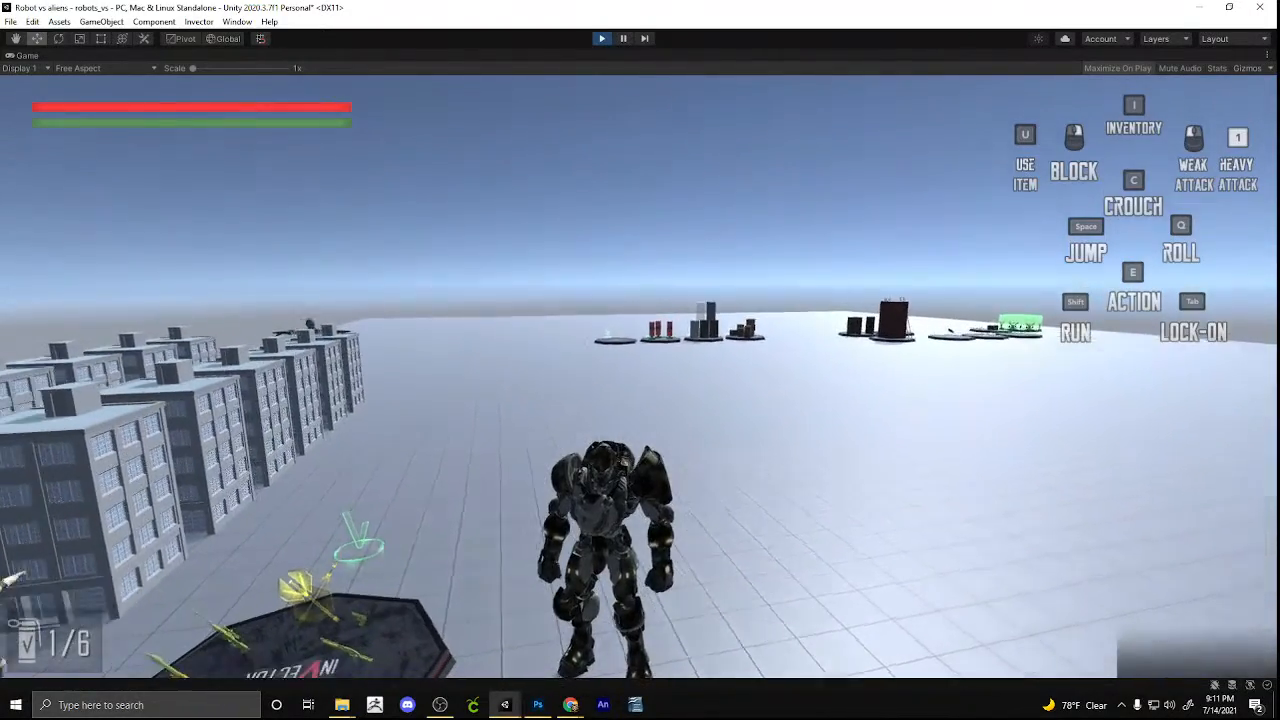
# Walk the robot down the street between the buildings to the striped giant and back again
pyautogui.press('w')
pyautogui.press('a')
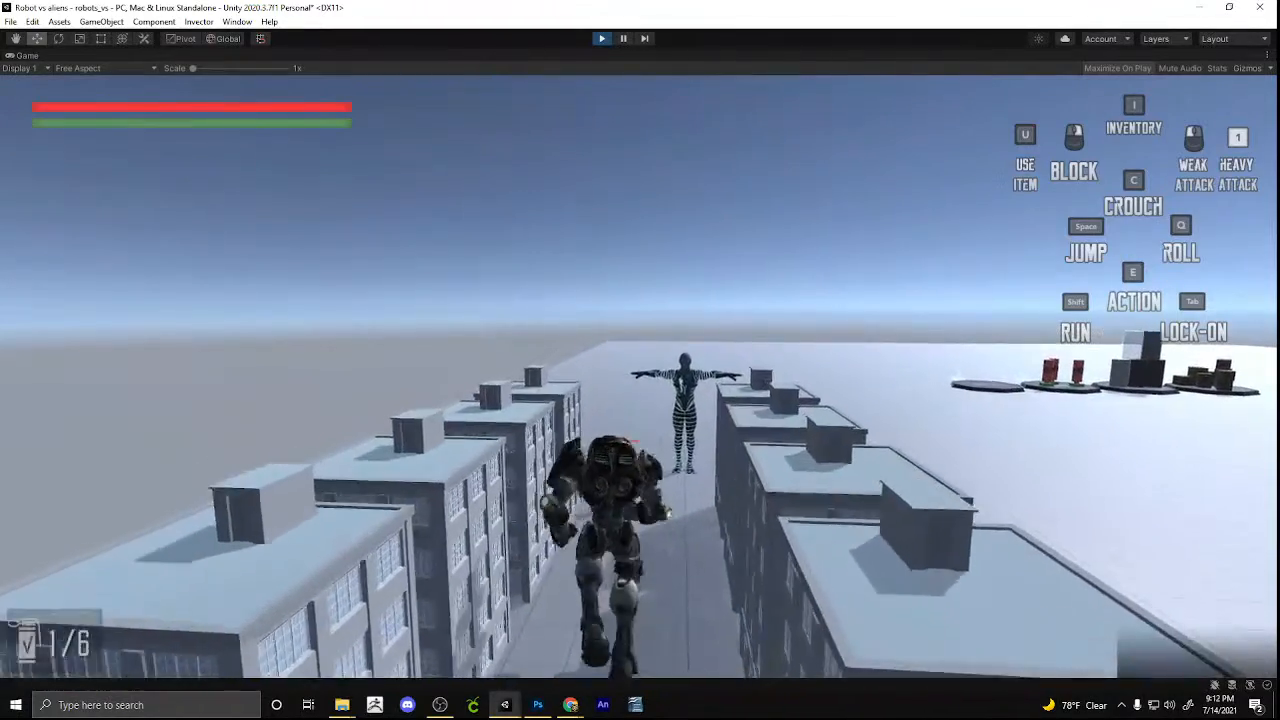
pyautogui.press('w')
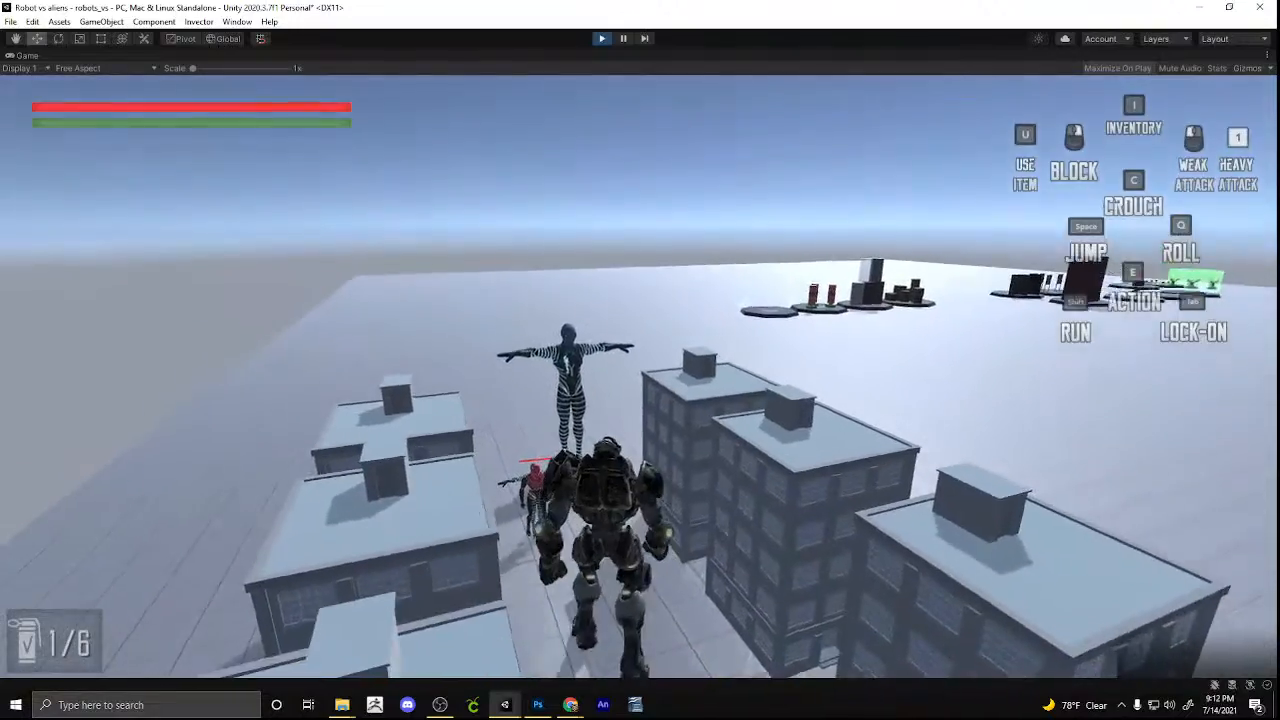
pyautogui.press('w')
pyautogui.press('w')
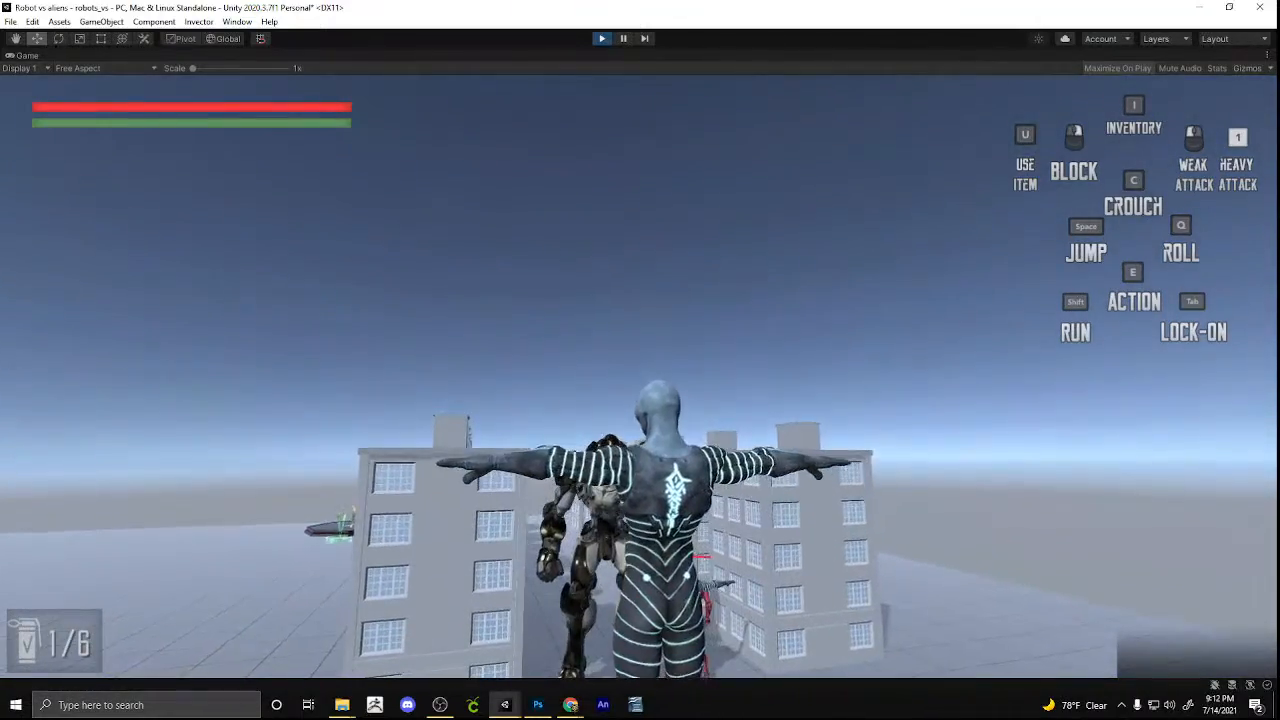
pyautogui.press('w')
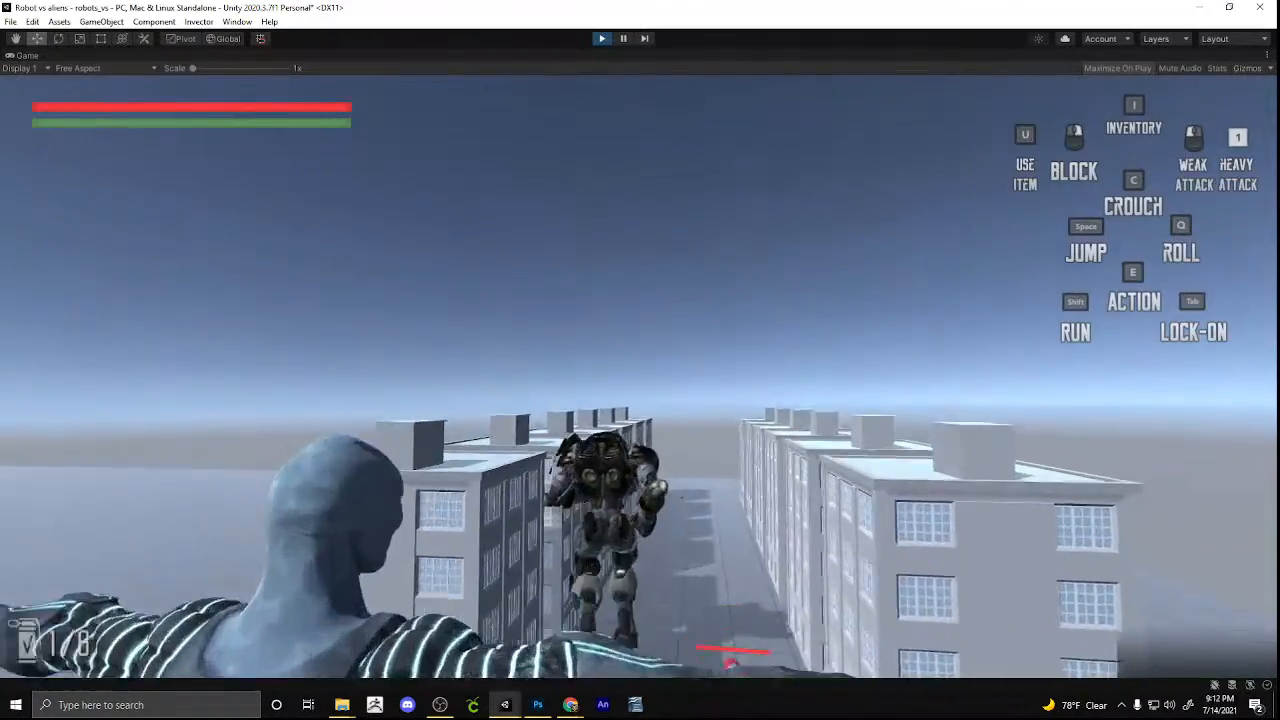
pyautogui.press('w')
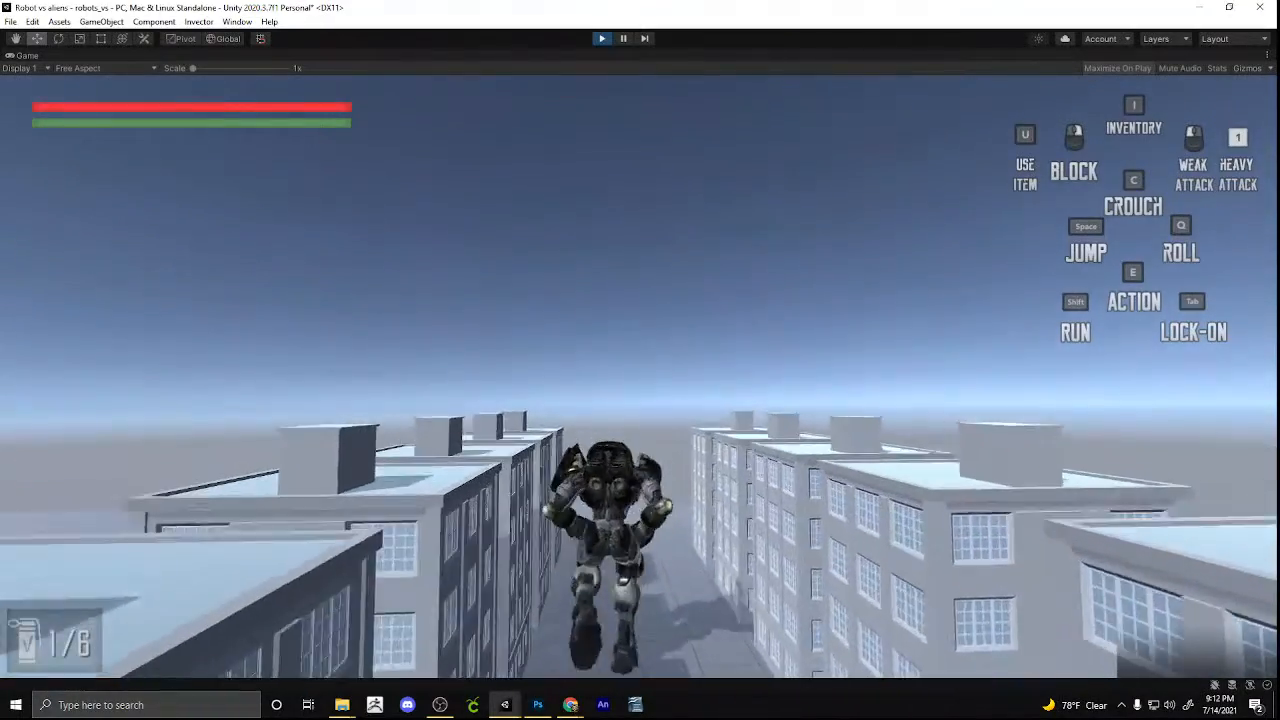
pyautogui.press('w')
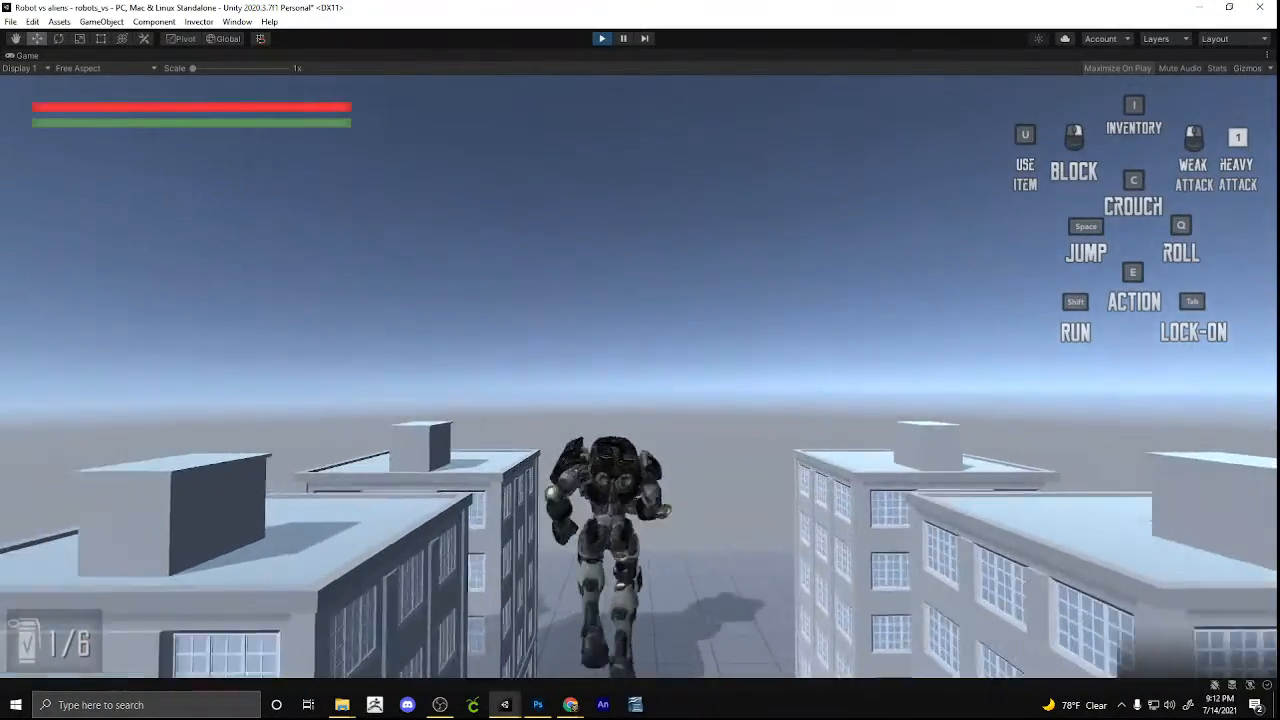
# Walk the robot over to the octagonal Invector platform and pick up the sniper rifle
pyautogui.press('s')
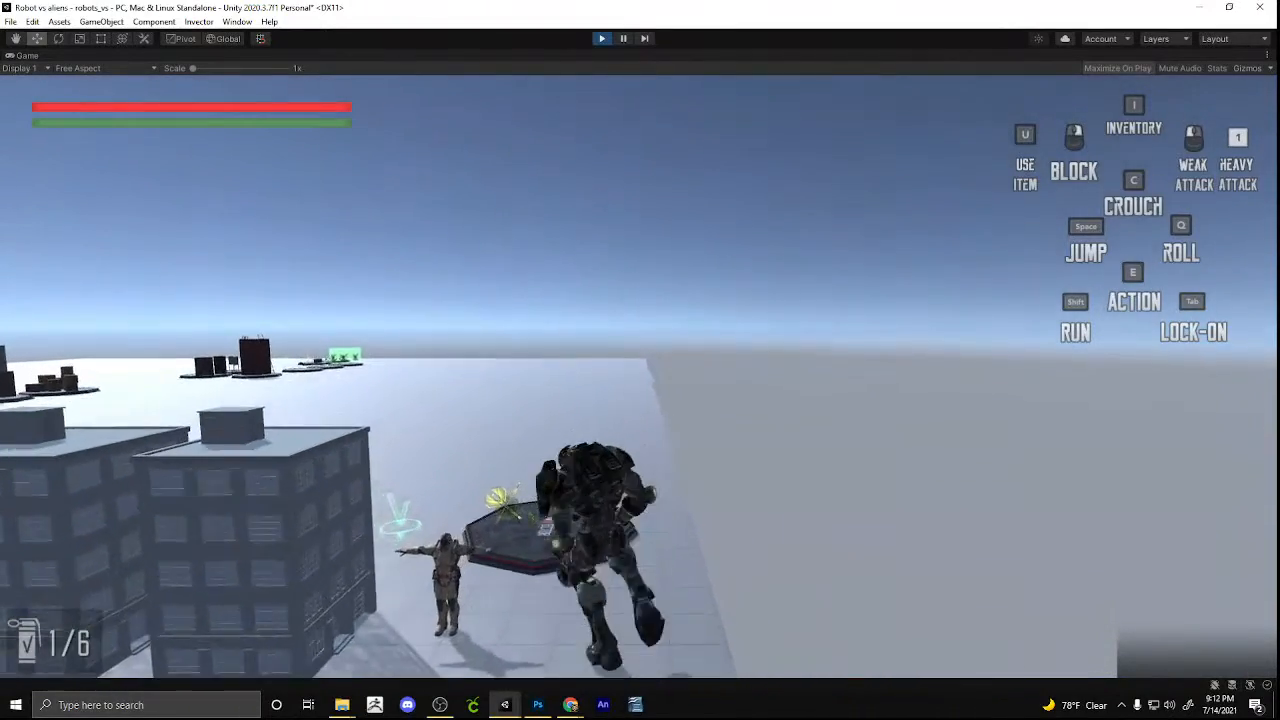
pyautogui.press('a')
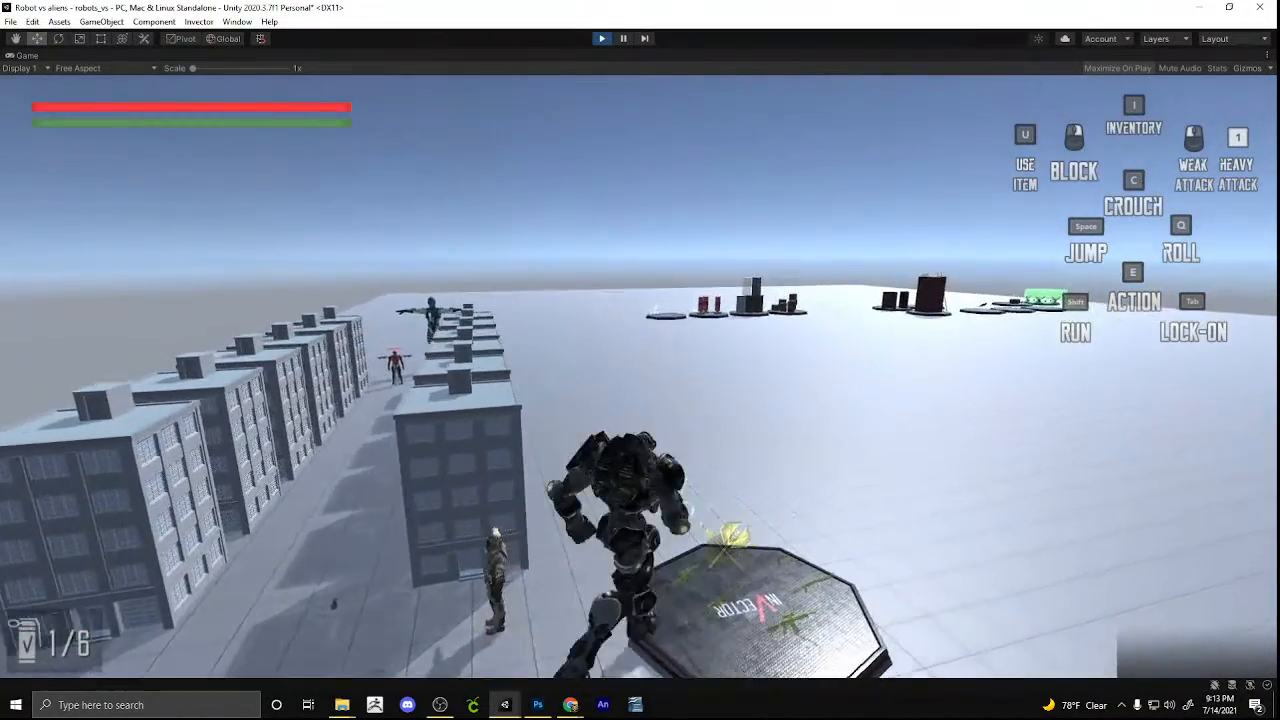
pyautogui.press('w')
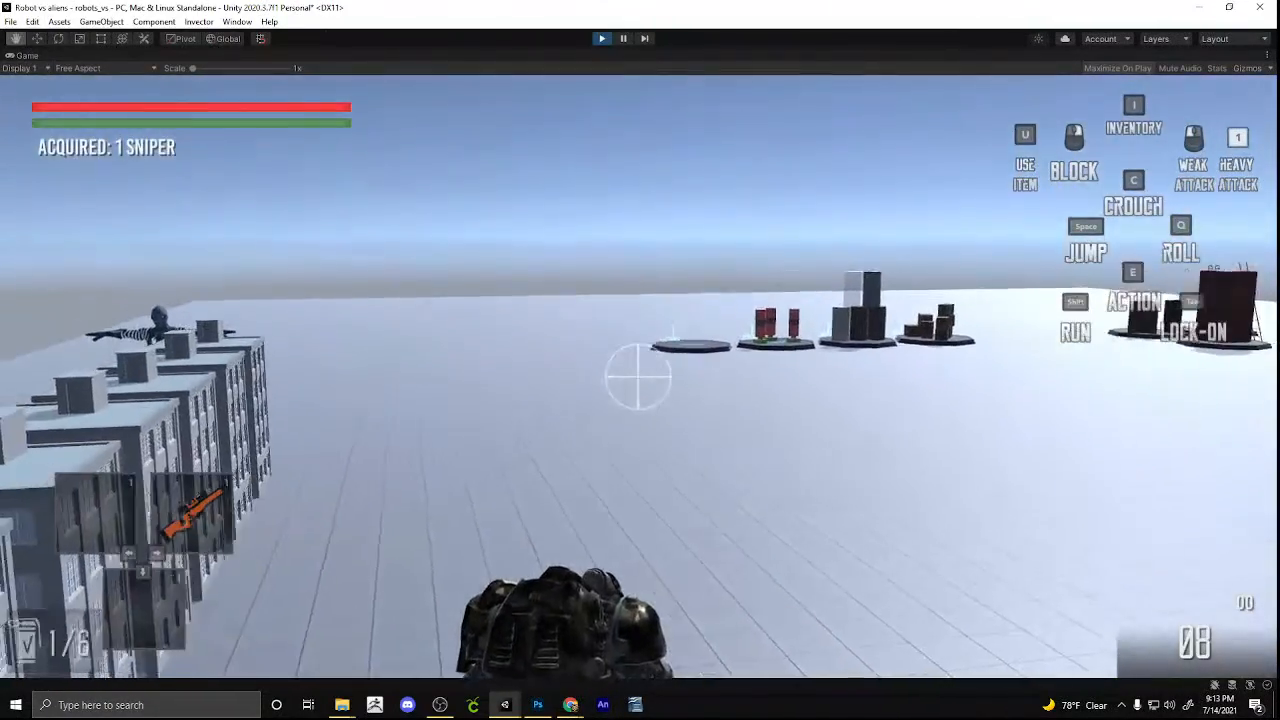
# Fire the sniper rifle once, walk the robot around to the weapons platform and pick up the melee weapons and shields
pyautogui.click(638, 377)
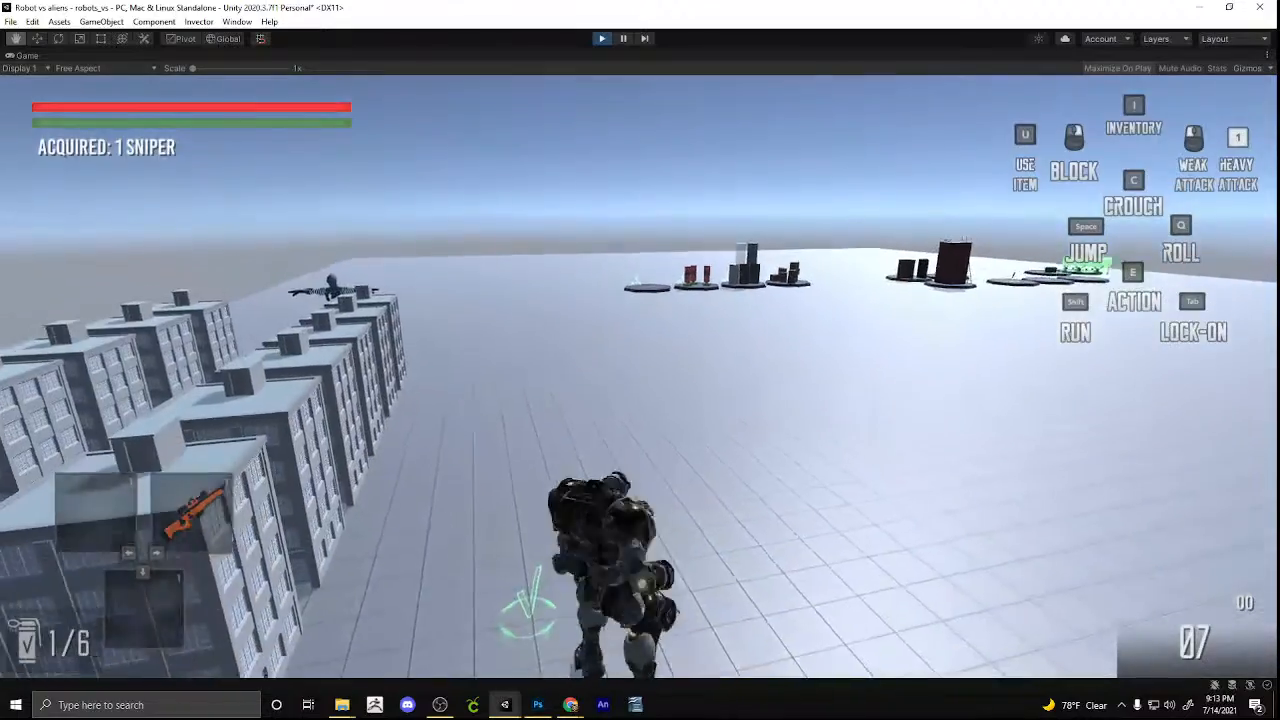
pyautogui.press('w')
pyautogui.press('s')
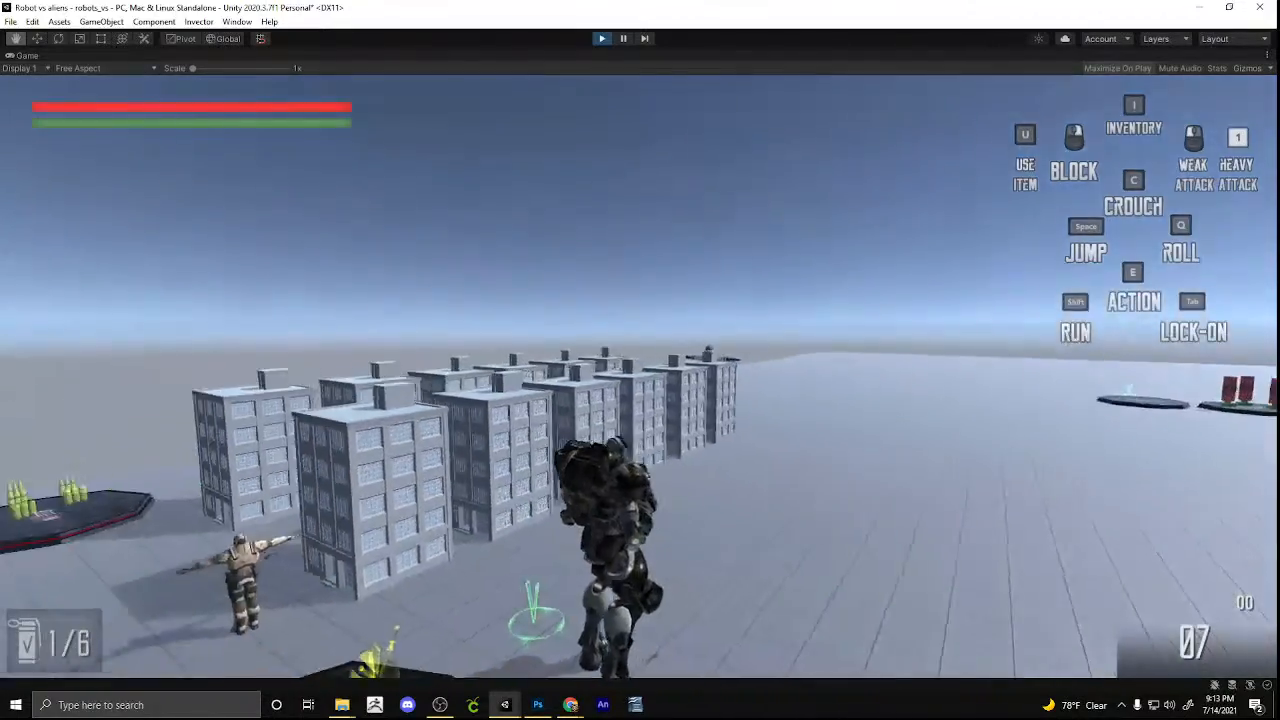
pyautogui.press('s')
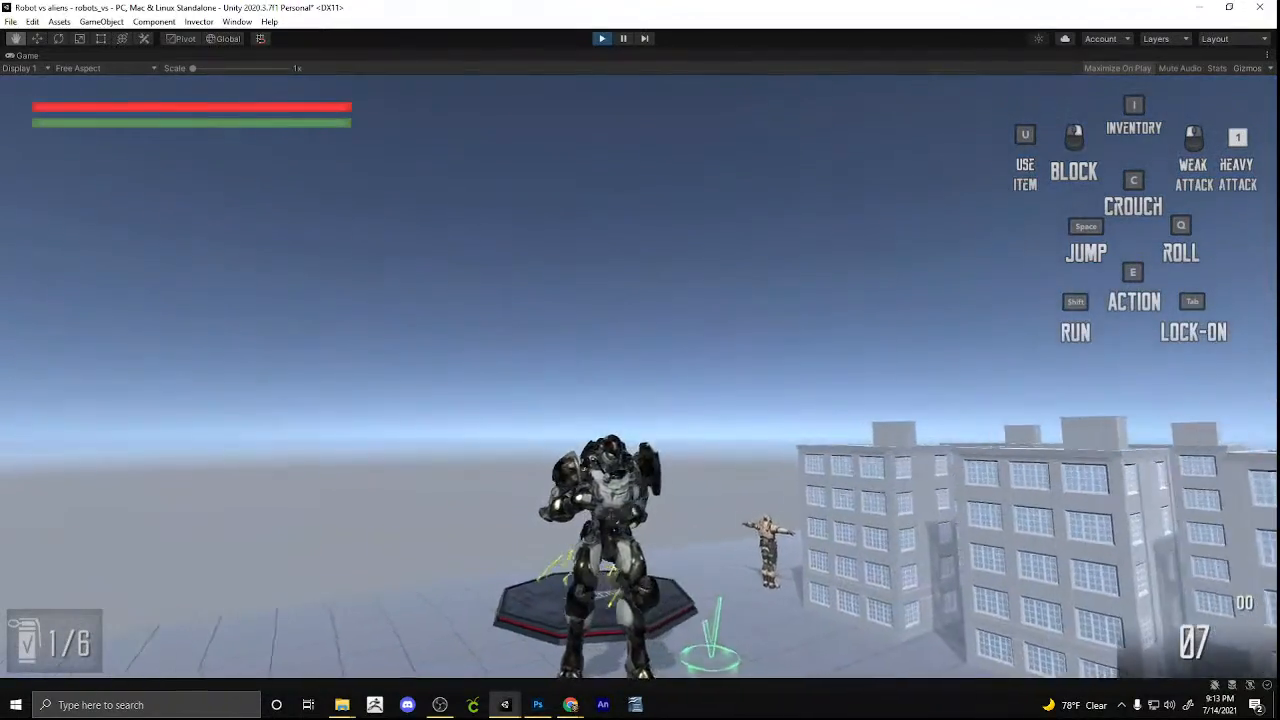
pyautogui.press('w')
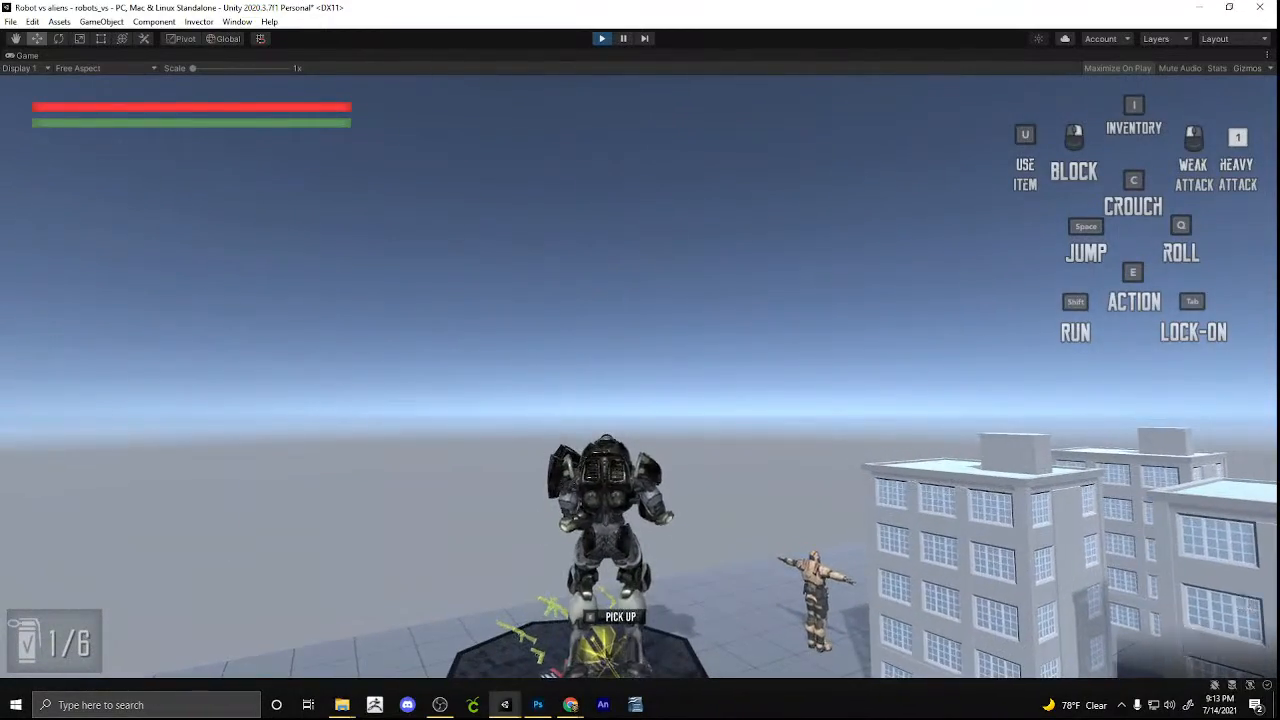
pyautogui.press('e')
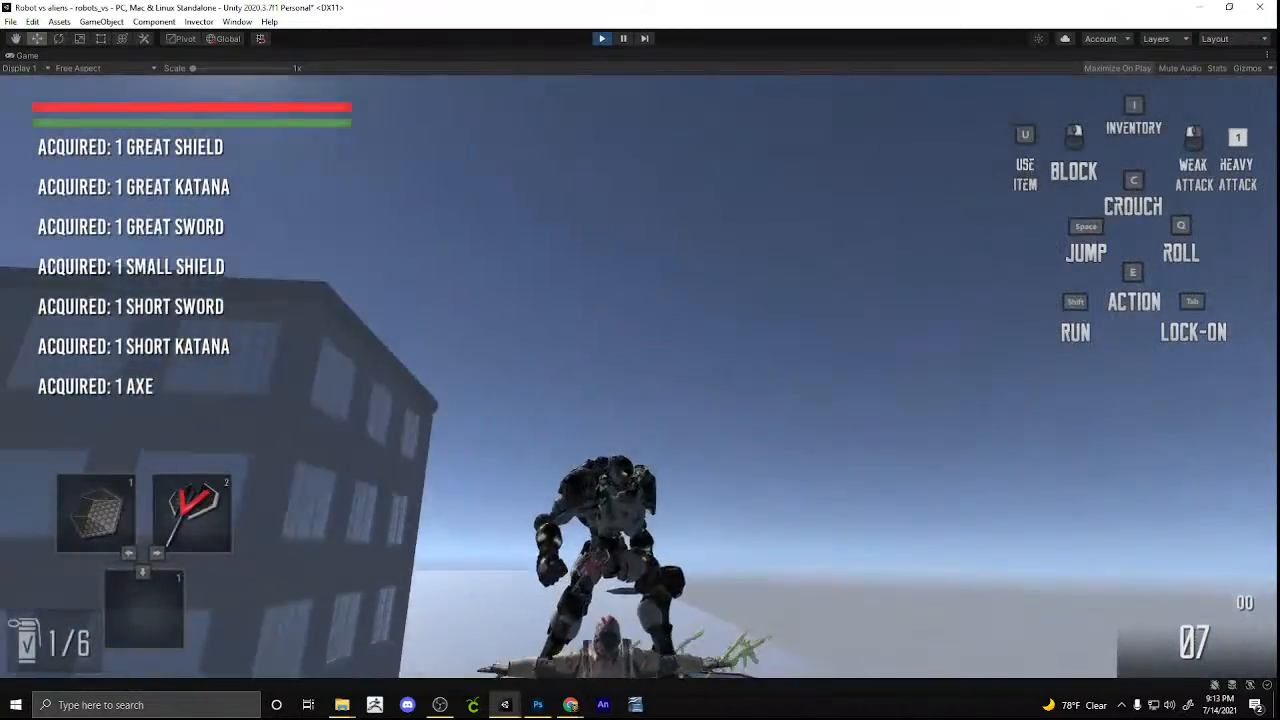
# Swing the melee weapon twice and walk the robot around the buildings and the platform near the soldier
pyautogui.click(640, 377)
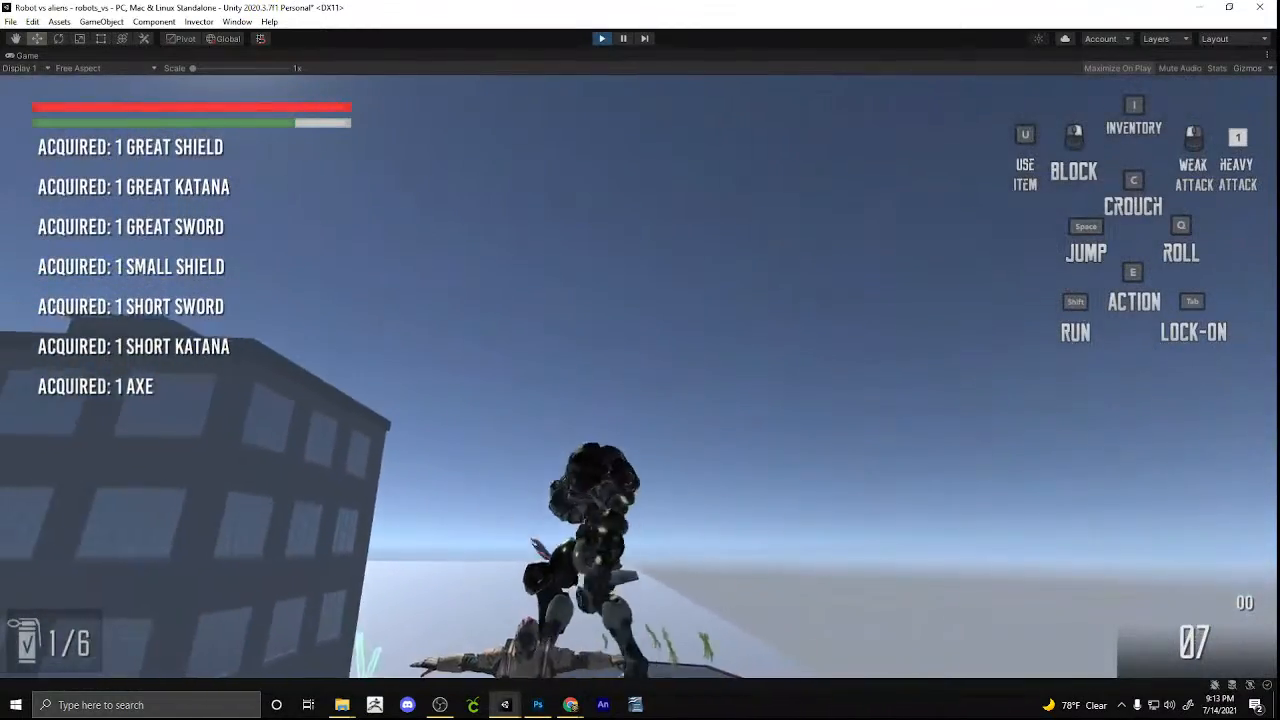
pyautogui.click(640, 377)
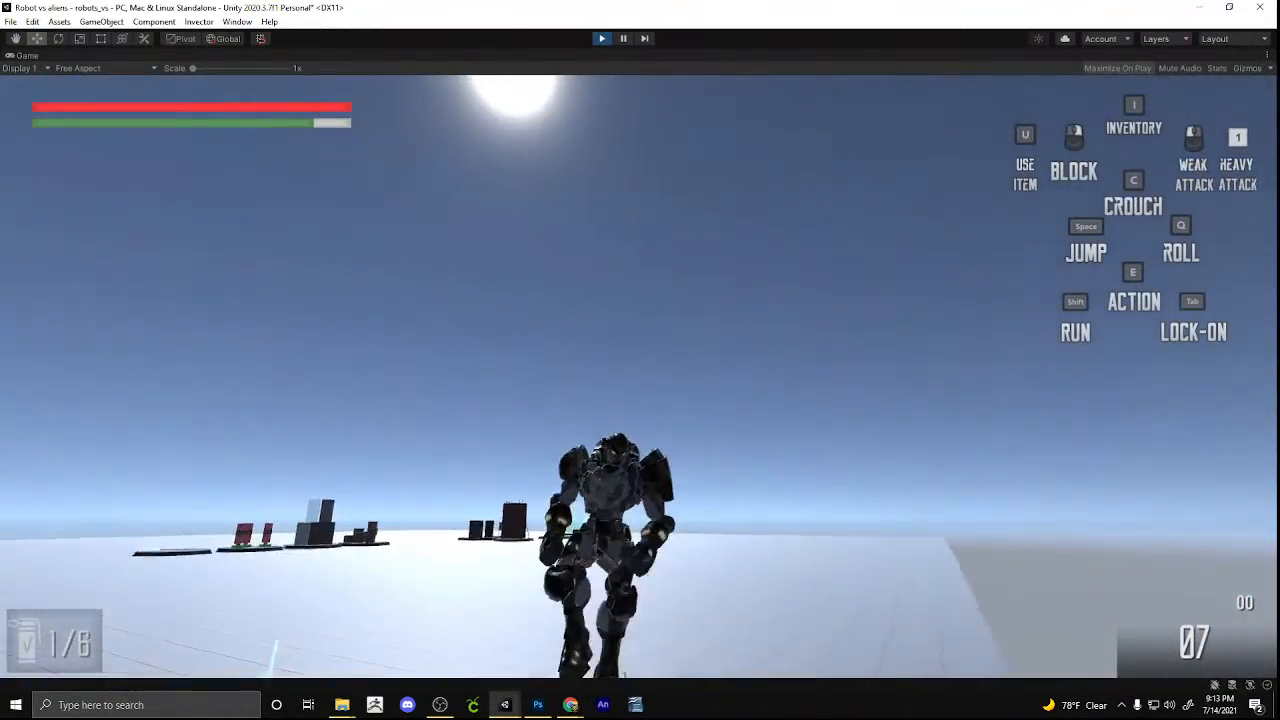
pyautogui.press('s')
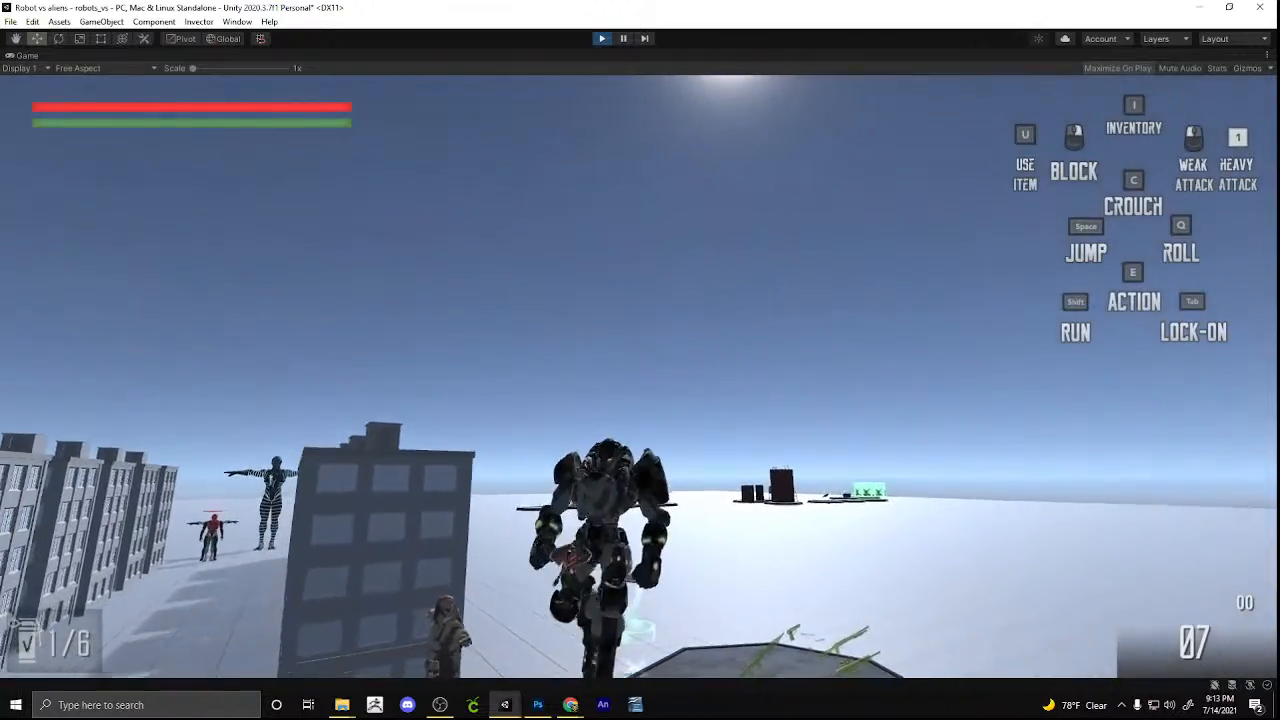
pyautogui.press('a')
pyautogui.press('w')
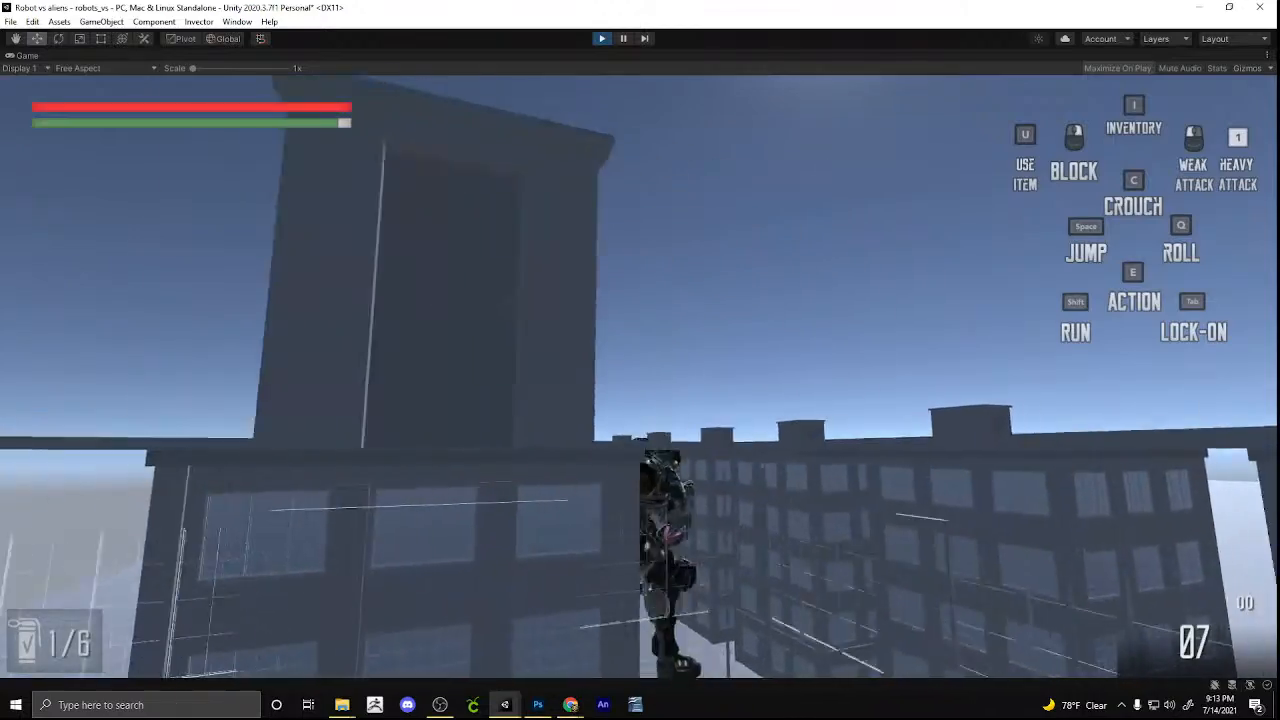
pyautogui.press('s')
pyautogui.press('s')
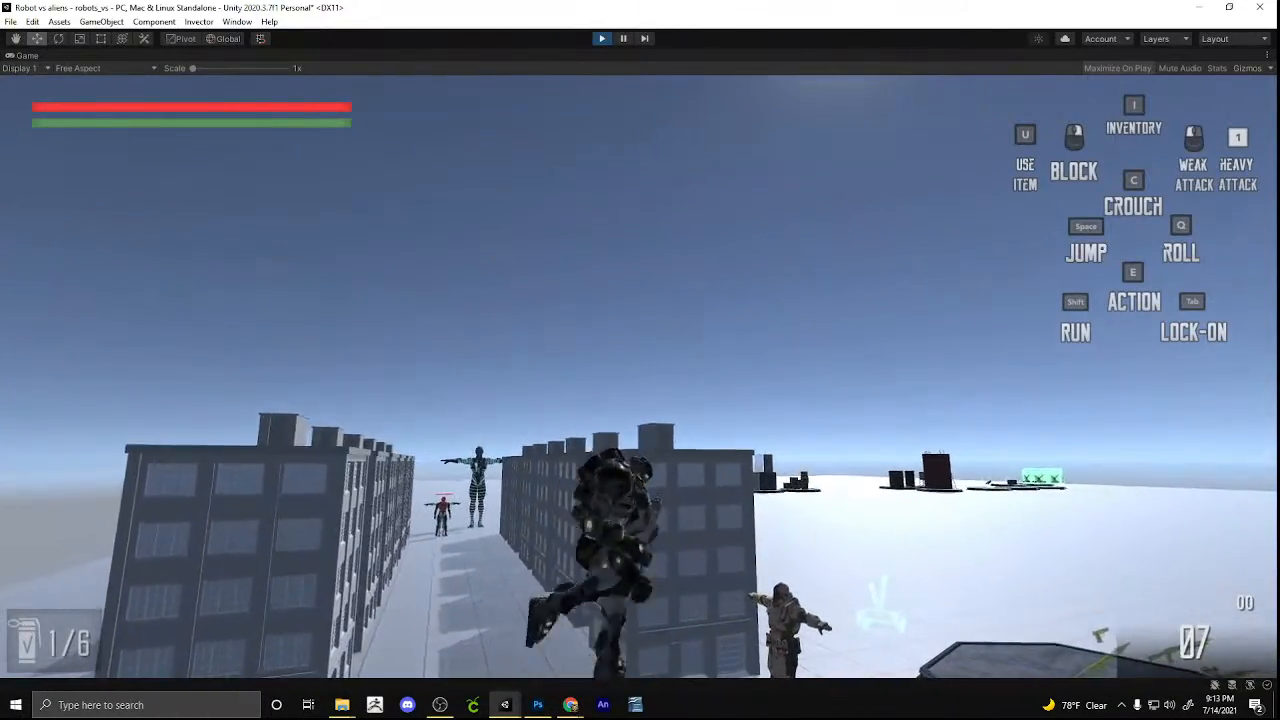
pyautogui.press('s')
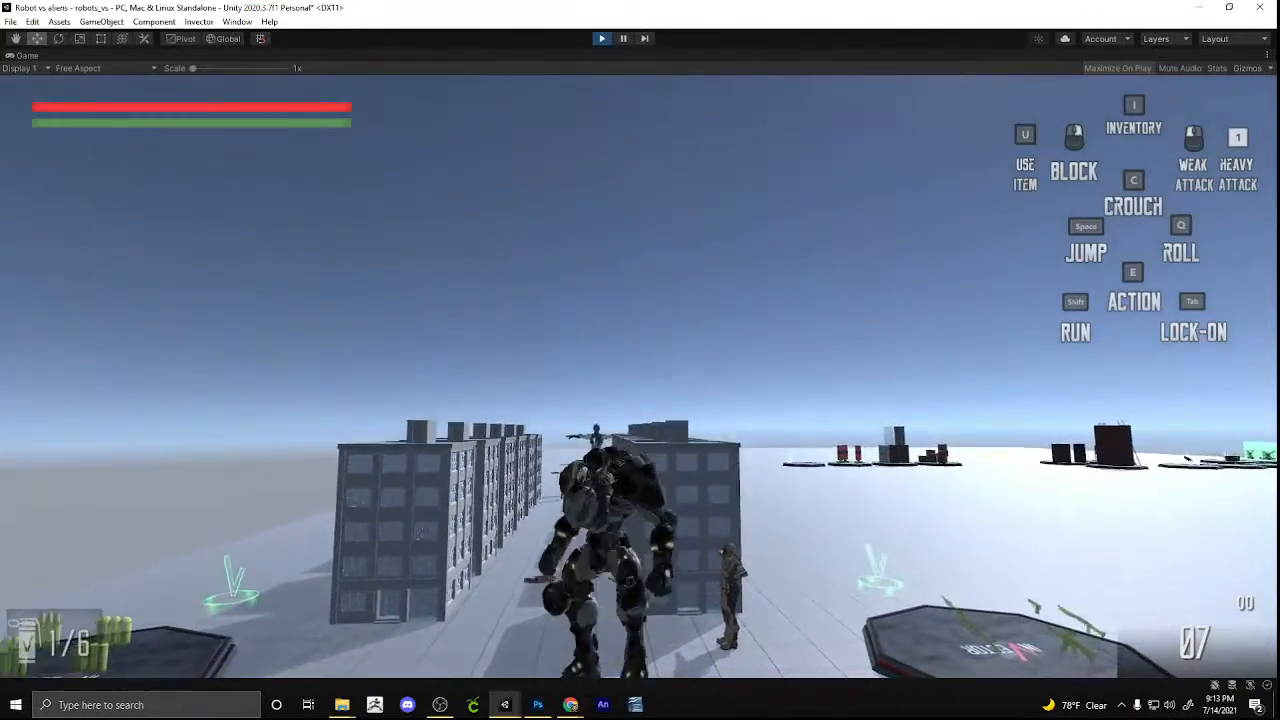
pyautogui.press('s')
pyautogui.press('s')
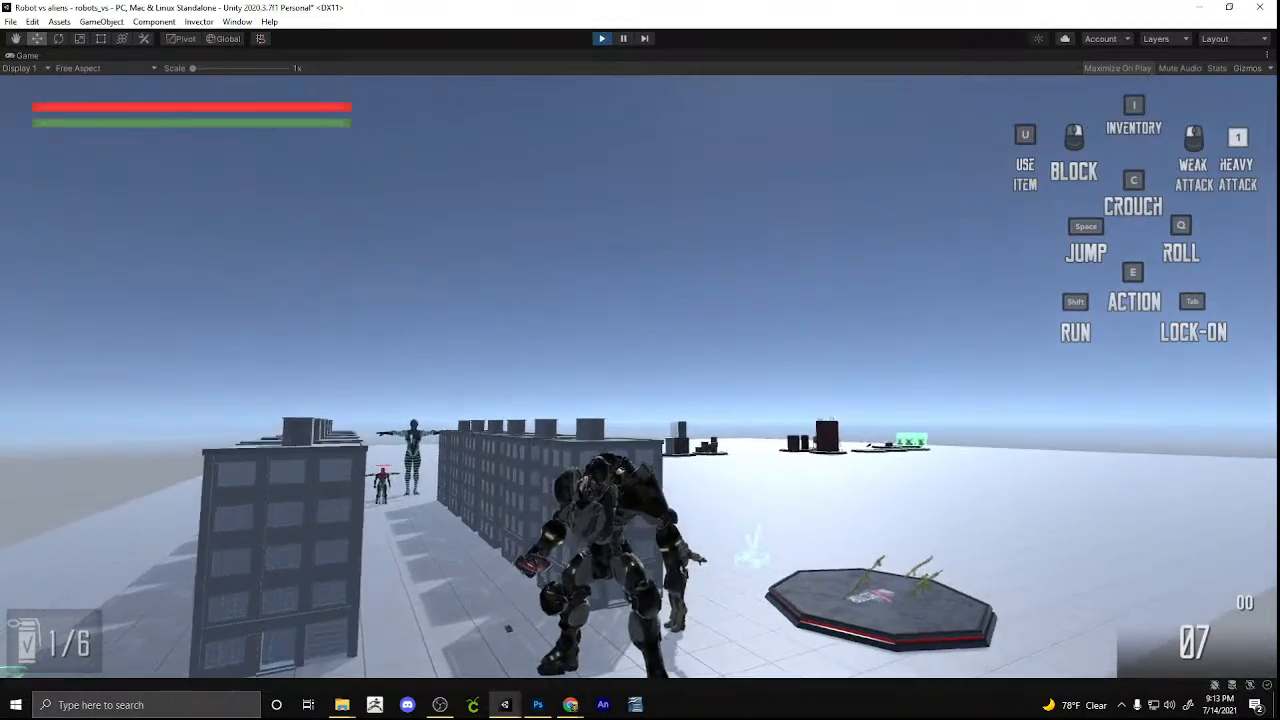
# Keep walking the robot away from the buildings and off the edge of the ground, and stop playing the scene
pyautogui.press('s')
pyautogui.press('s')
pyautogui.press('s')
pyautogui.press('w')
pyautogui.press('a')
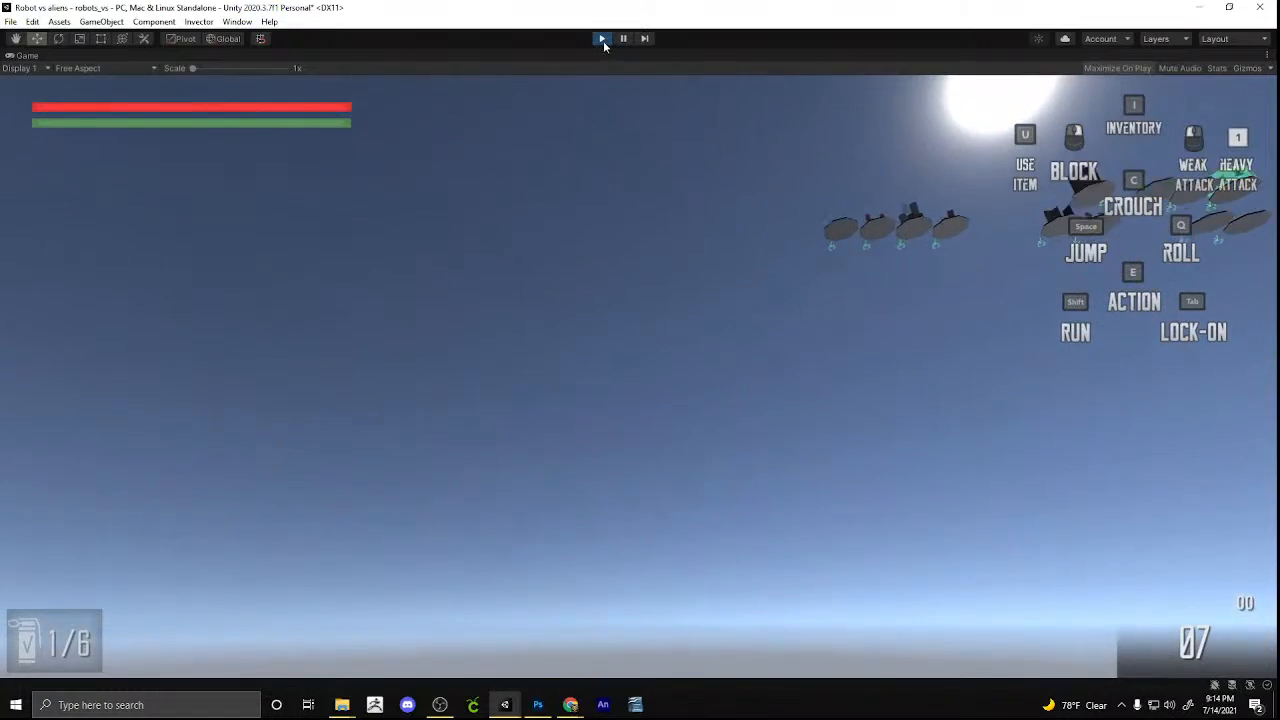
pyautogui.click(603, 42)
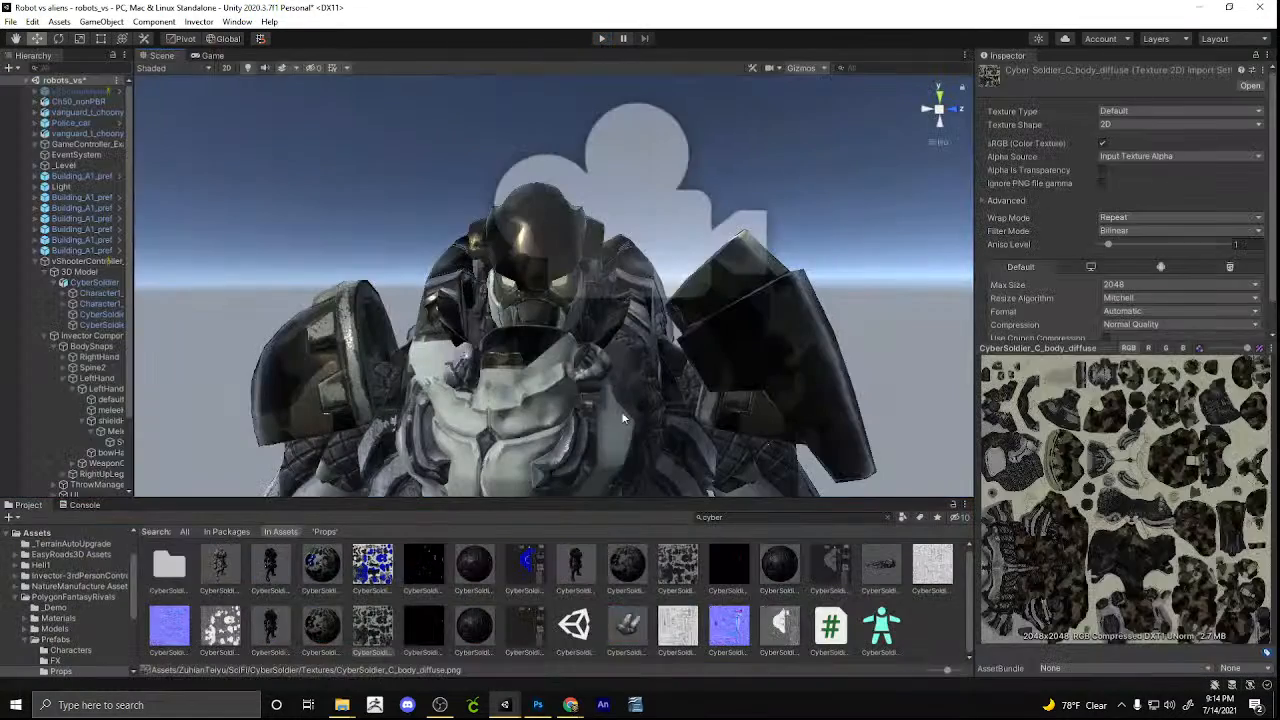
# Inspect the camouflaged robot's upper body, check the vanguard_diffuse.png texture in Photoshop and return to the Robot vs aliens project in Unity
pyautogui.moveTo(558, 306); pyautogui.dragTo(580, 330, button='middle')
pyautogui.moveTo(580, 331); pyautogui.dragTo(619, 365, button='right')
pyautogui.moveTo(619, 365); pyautogui.dragTo(657, 391, button='middle')
pyautogui.scroll(2, 657, 391)
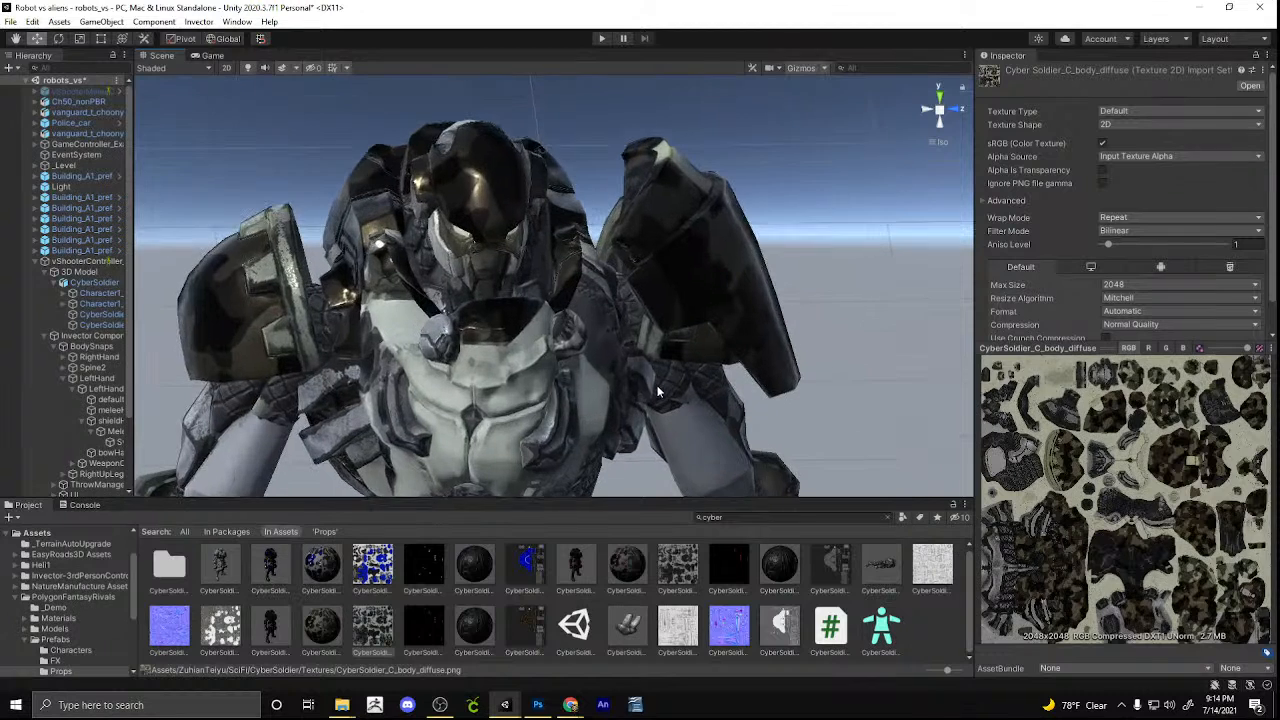
pyautogui.click(538, 705)
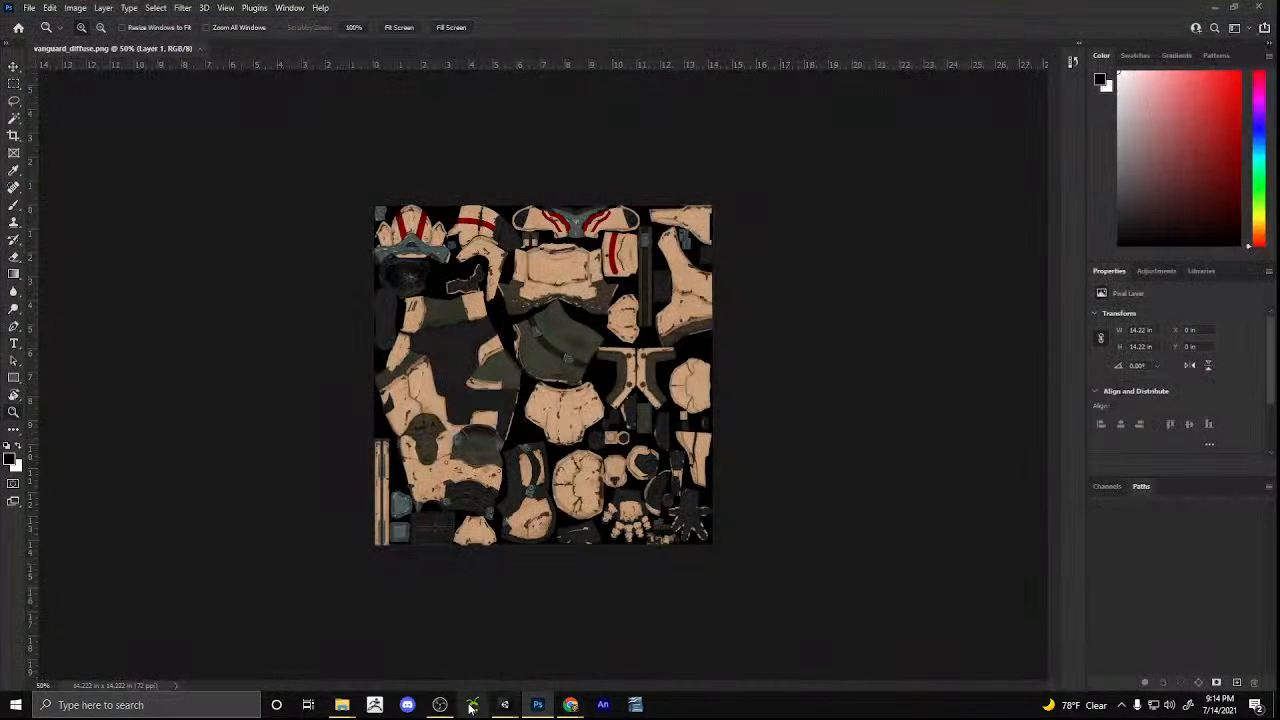
pyautogui.click(340, 705)
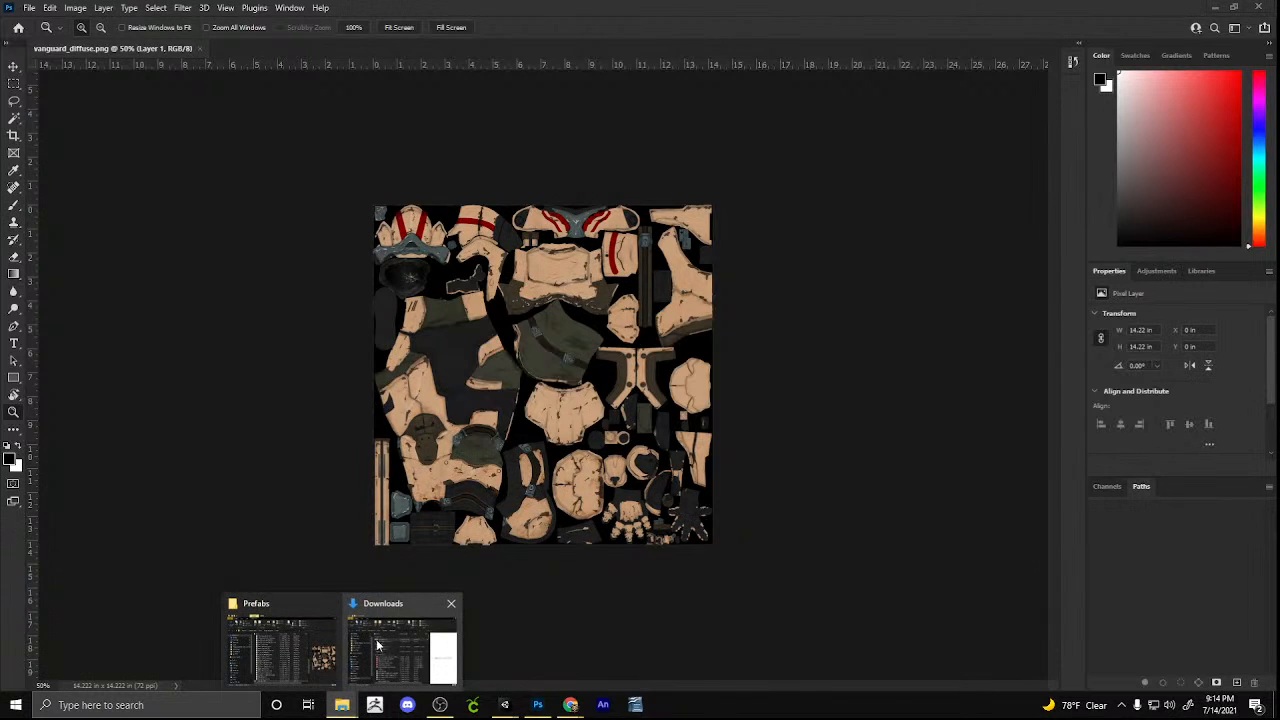
pyautogui.moveTo(504, 705)
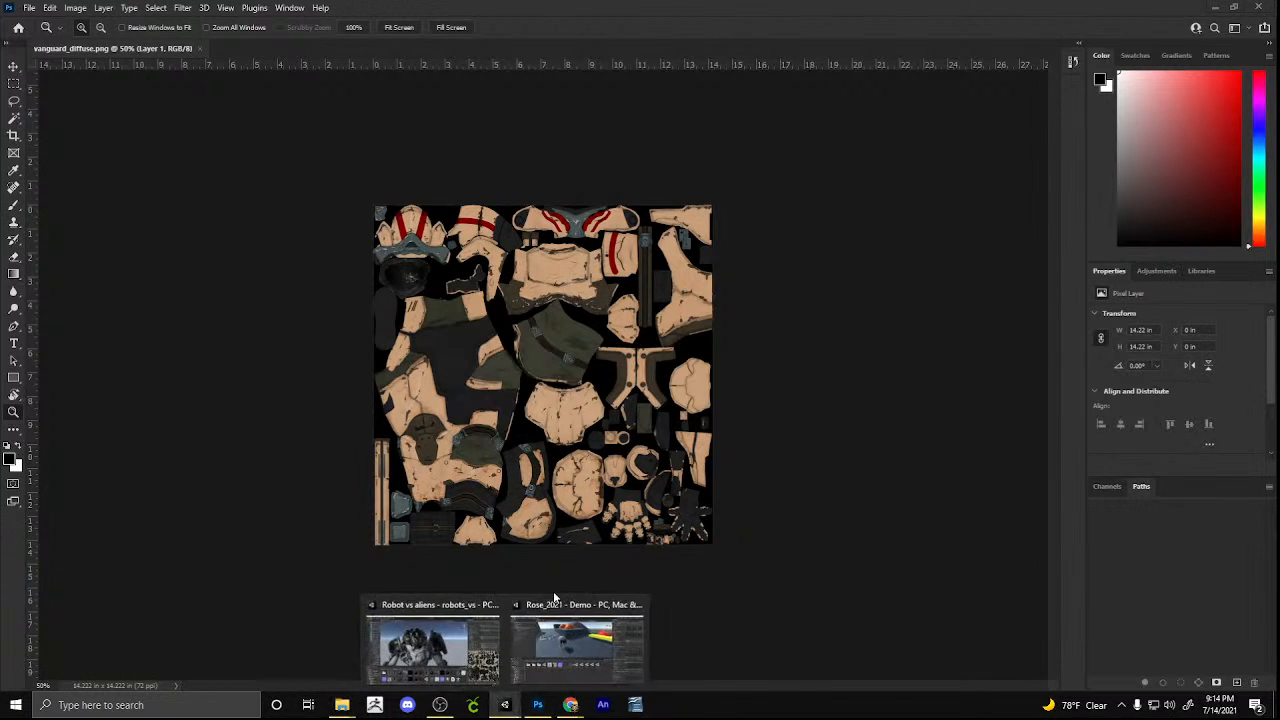
pyautogui.click(444, 645)
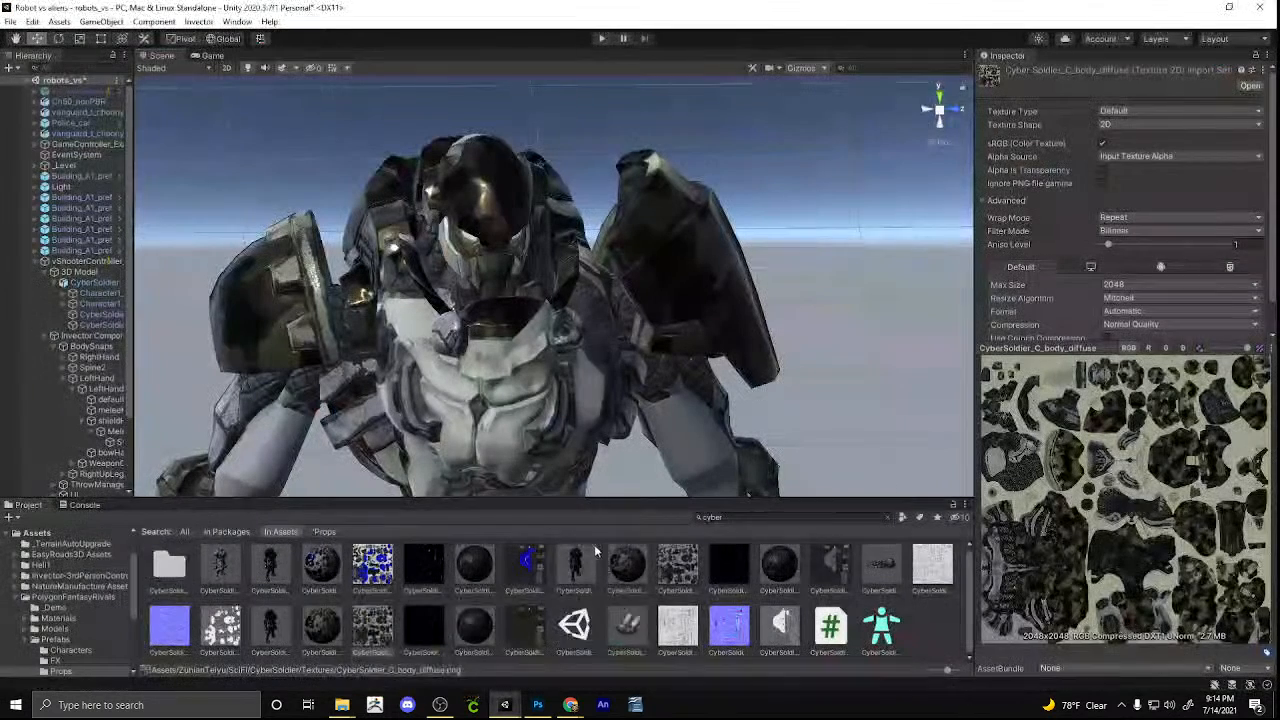
# Apply the blue CyberSoldier_A_body material to the robot's body in place of the camouflaged one
pyautogui.click(320, 568)
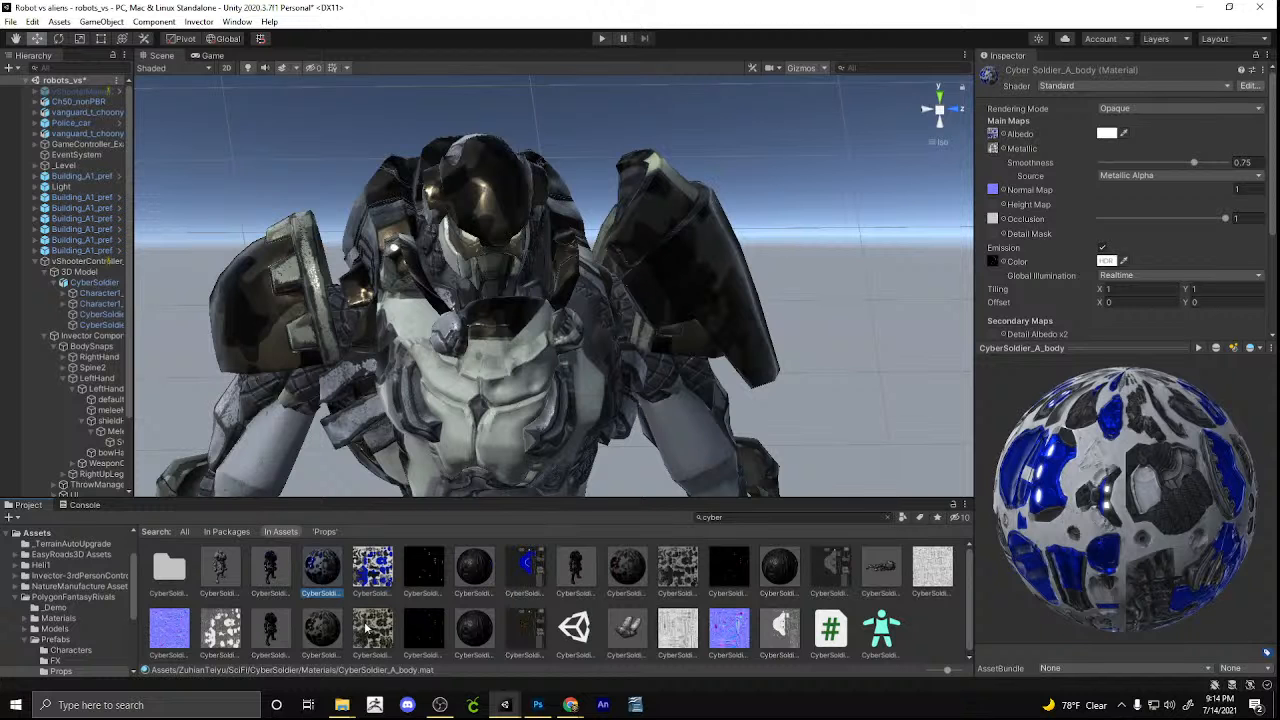
pyautogui.scroll(3, 480, 368)
pyautogui.scroll(3, 502, 368)
pyautogui.moveTo(602, 327); pyautogui.dragTo(536, 328, button='right')
pyautogui.moveTo(607, 310); pyautogui.dragTo(588, 262, button='right')
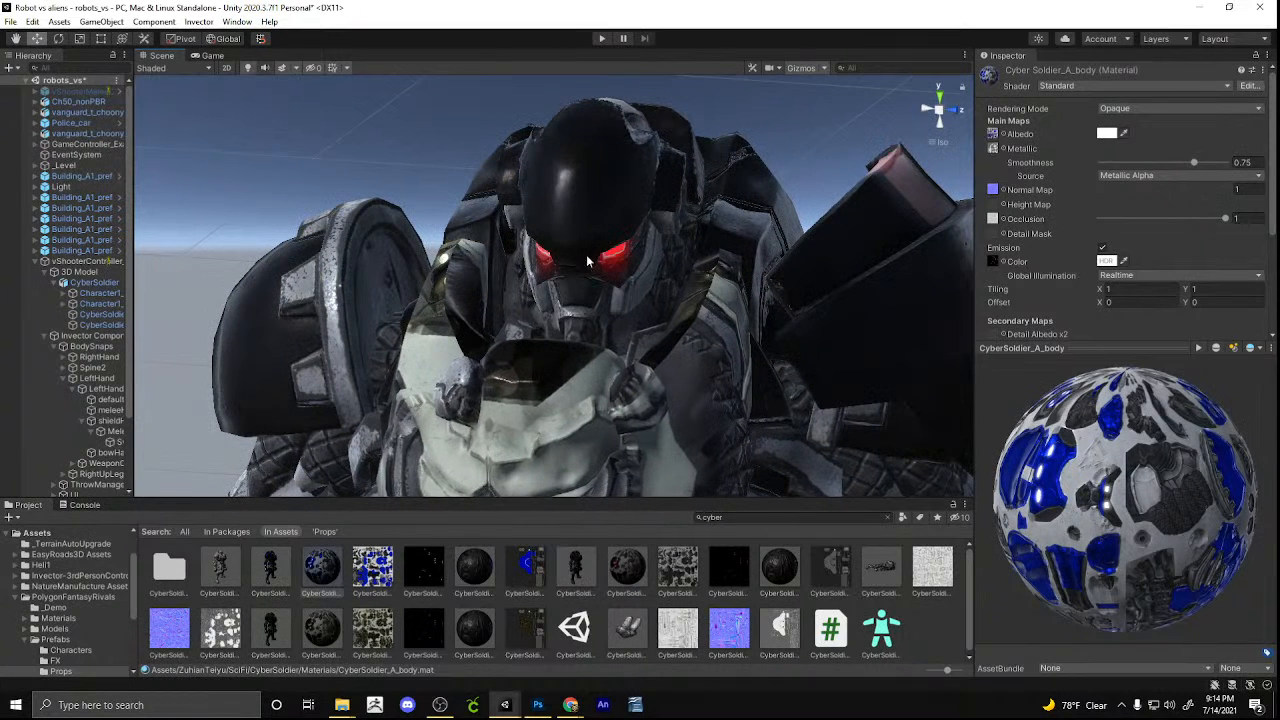
pyautogui.moveTo(321, 634); pyautogui.dragTo(568, 257)
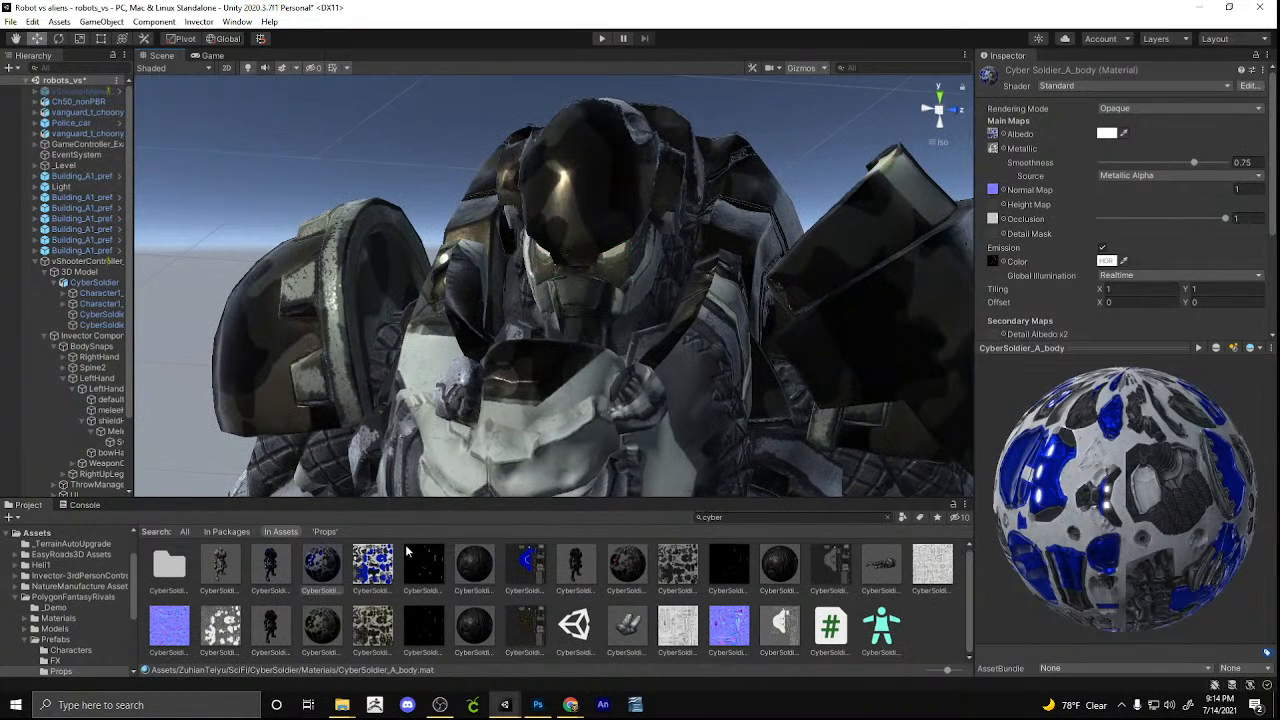
pyautogui.moveTo(321, 568); pyautogui.dragTo(520, 285)
pyautogui.moveTo(481, 292); pyautogui.dragTo(580, 300, button='right')
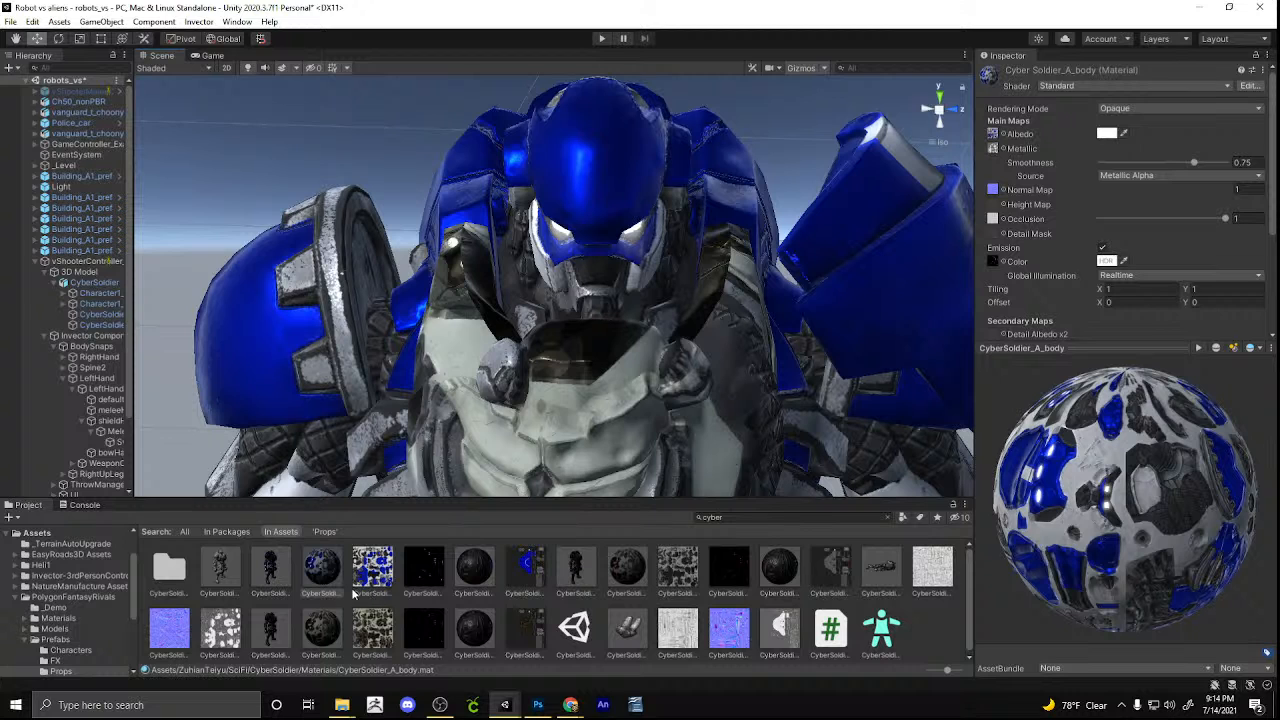
# Locate the CyberSoldier_A_body_diffuse texture in File Explorer and open it in Photoshop
pyautogui.click(374, 577)
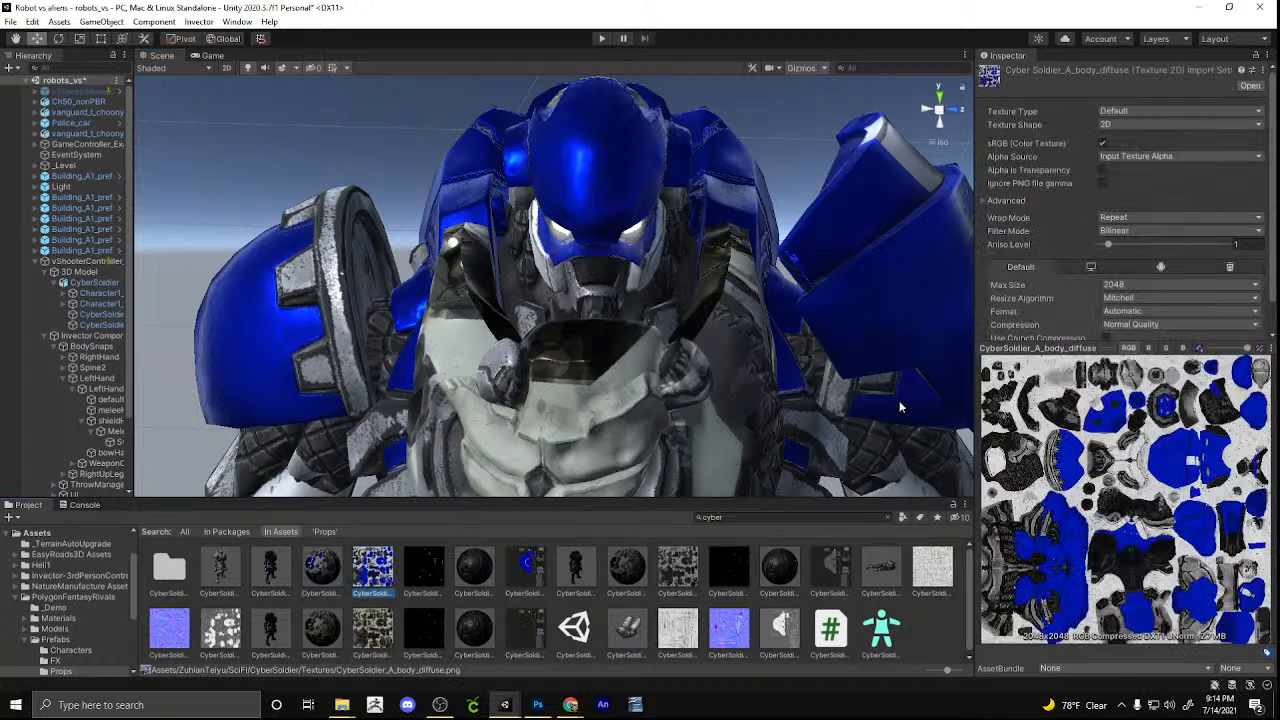
pyautogui.rightClick(371, 583)
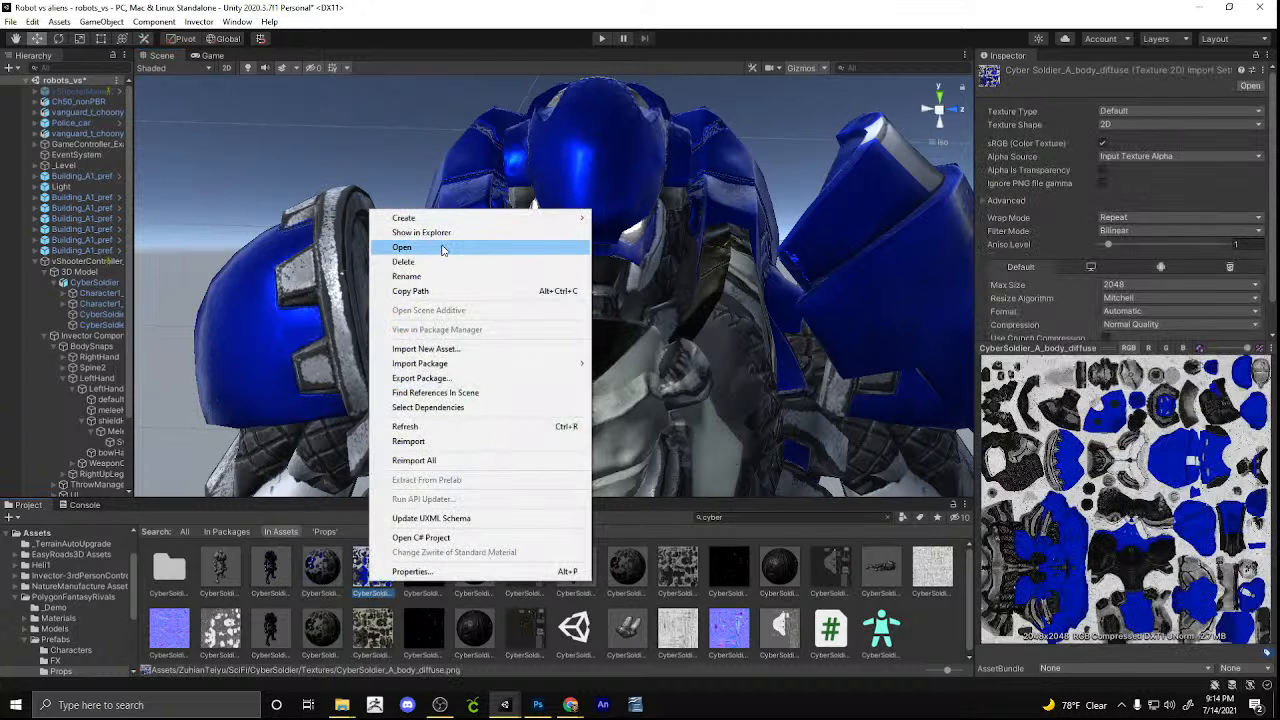
pyautogui.click(446, 234)
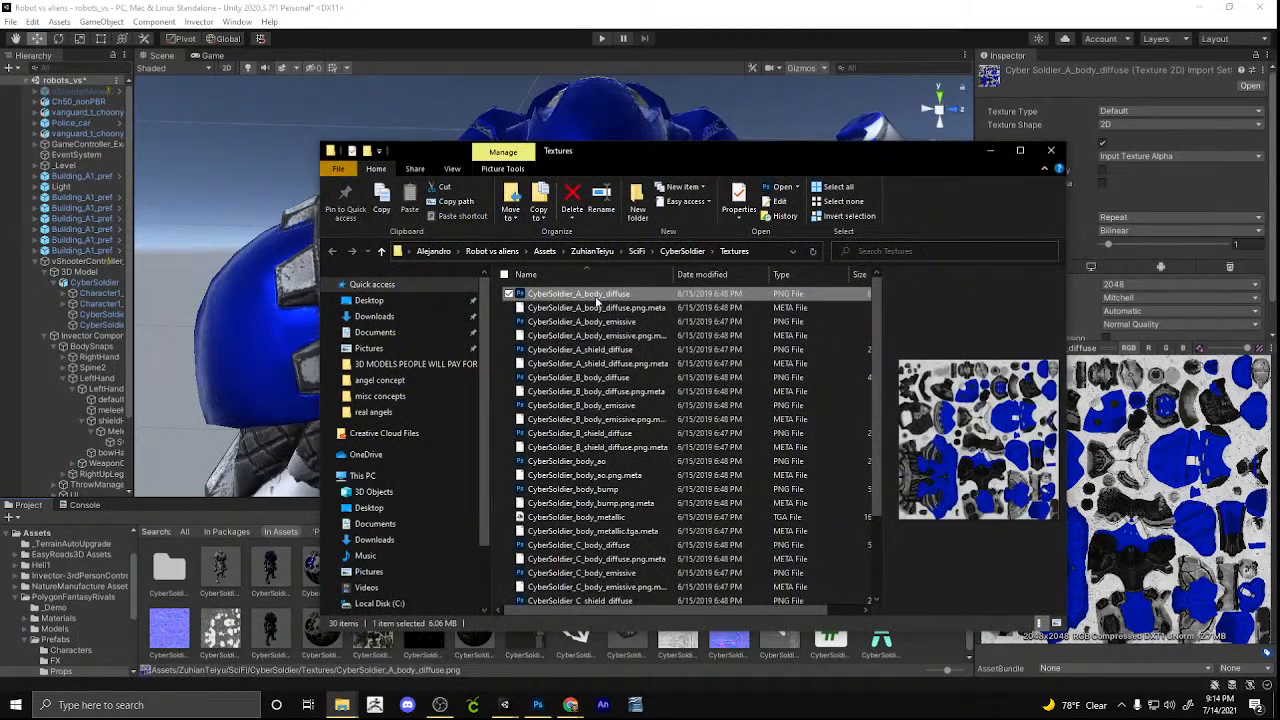
pyautogui.moveTo(597, 298); pyautogui.dragTo(650, 50)
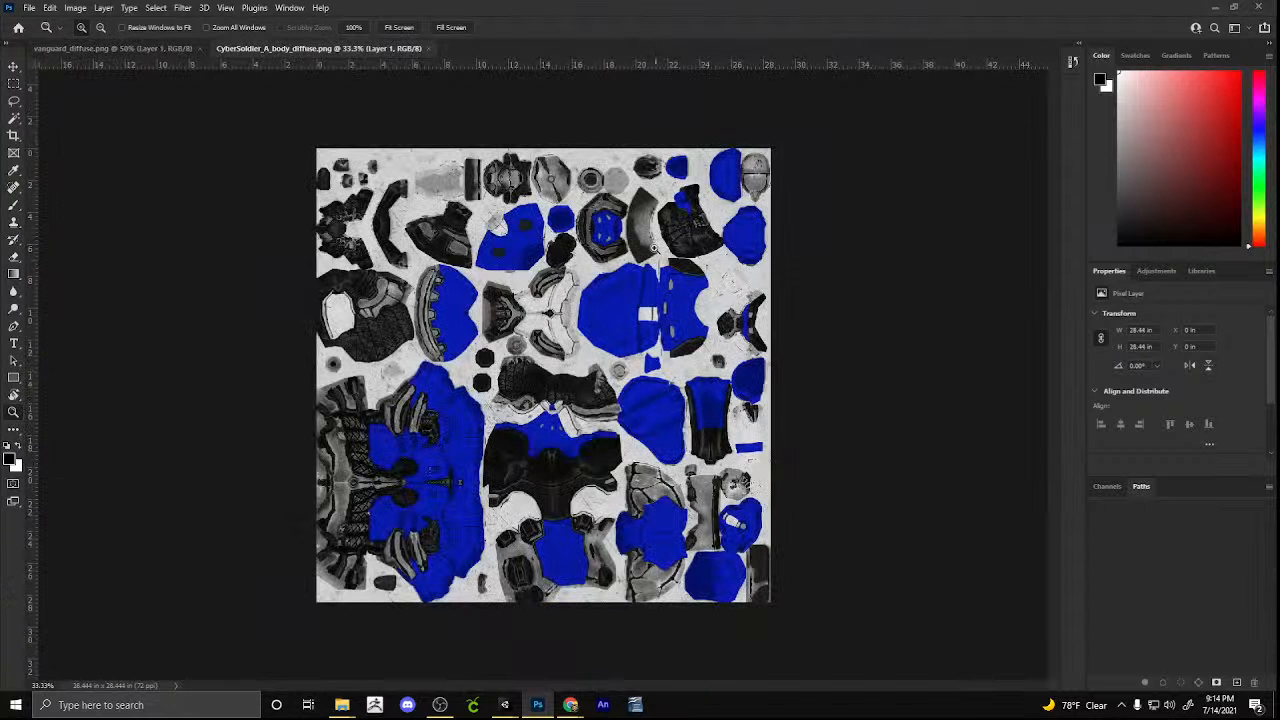
# Enlarge the CyberSoldier_A_body_diffuse.png texture to 50% and examine its blue and grey armour parts
pyautogui.hotkey('ctrl', '+')
pyautogui.scroll(-3, 442, 453)
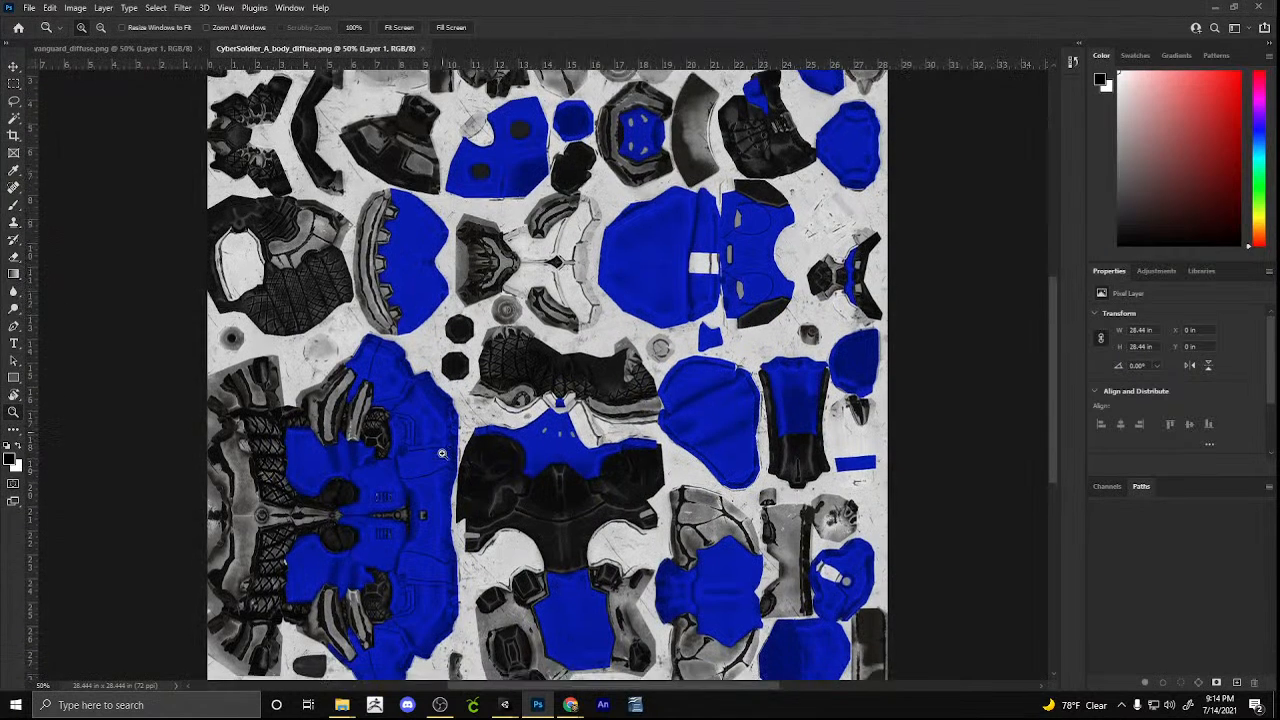
pyautogui.scroll(3, 442, 453)
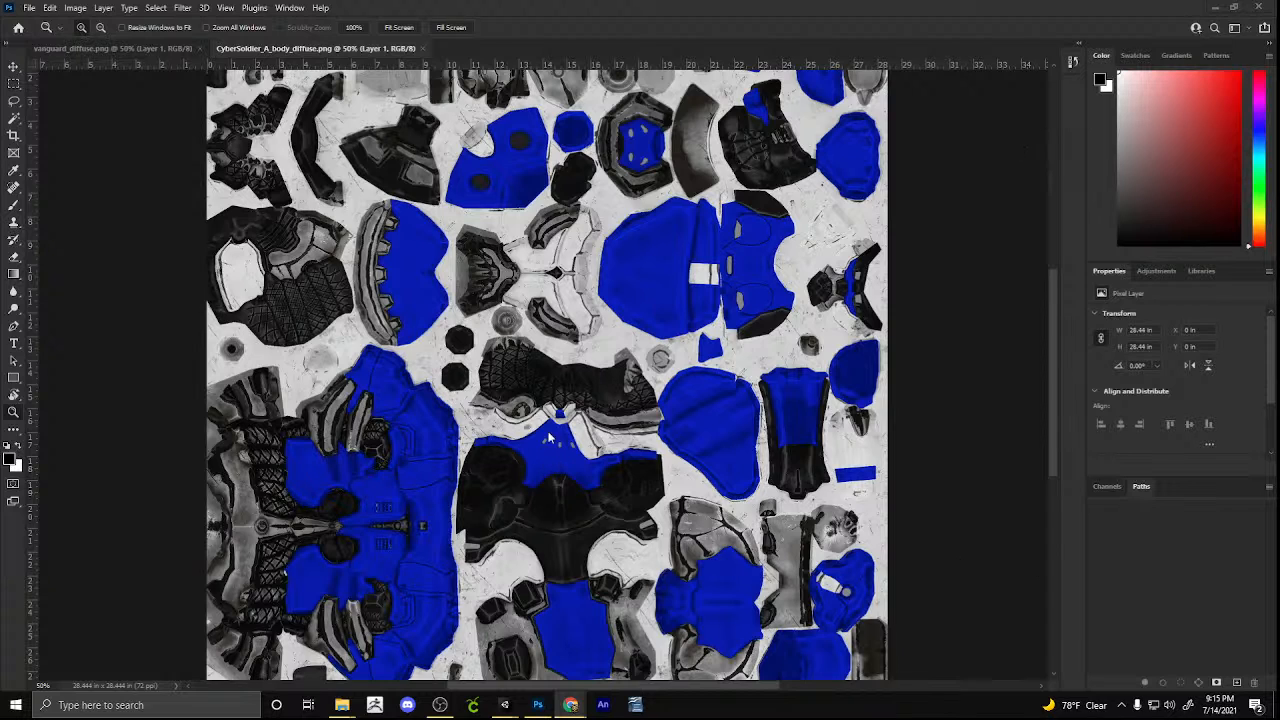
pyautogui.click(20, 352)
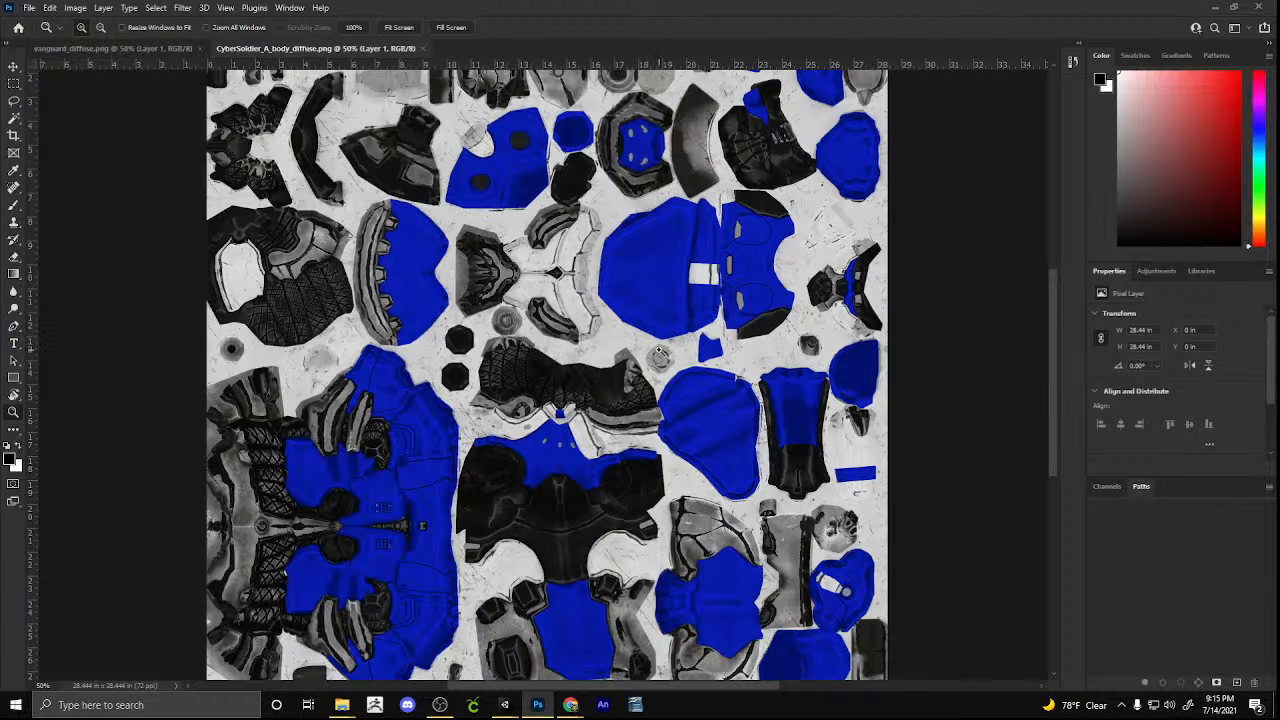
pyautogui.scroll(-2, 540, 440)
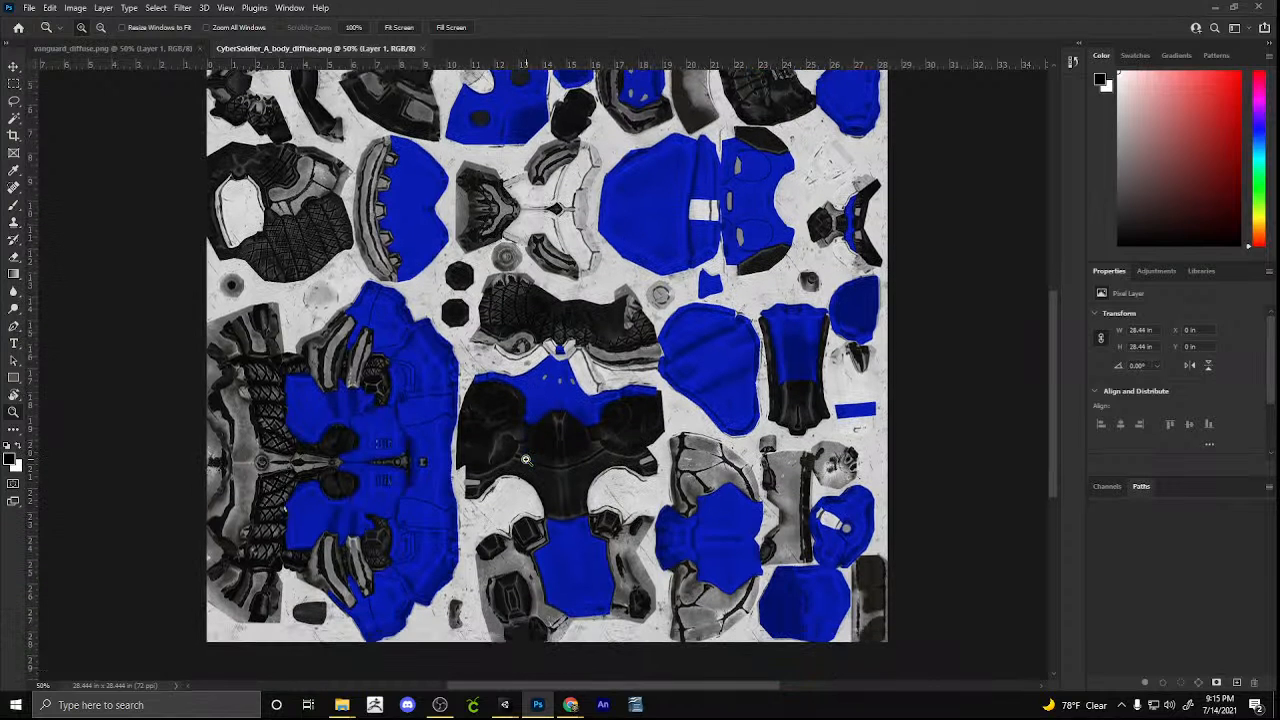
pyautogui.scroll(2, 63, 453)
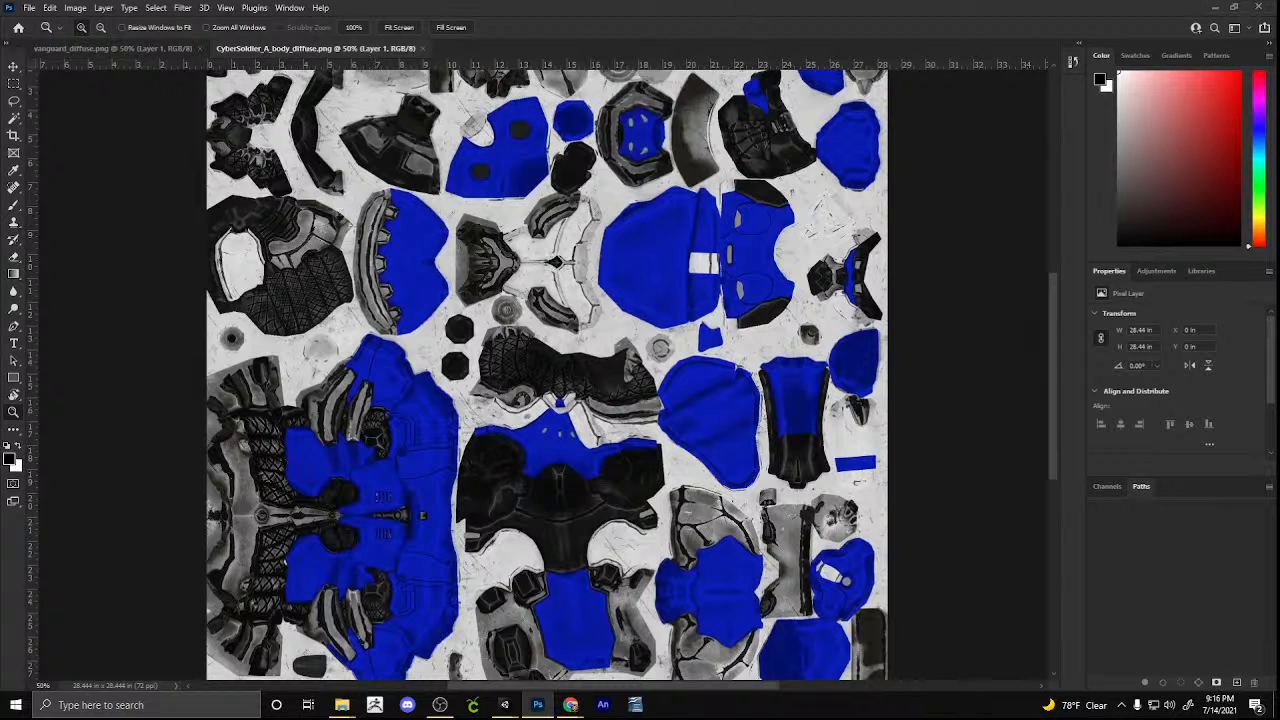
# Display the layers of CyberSoldier_A_body_diffuse.png and duplicate Layer 1
pyautogui.click(287, 8)
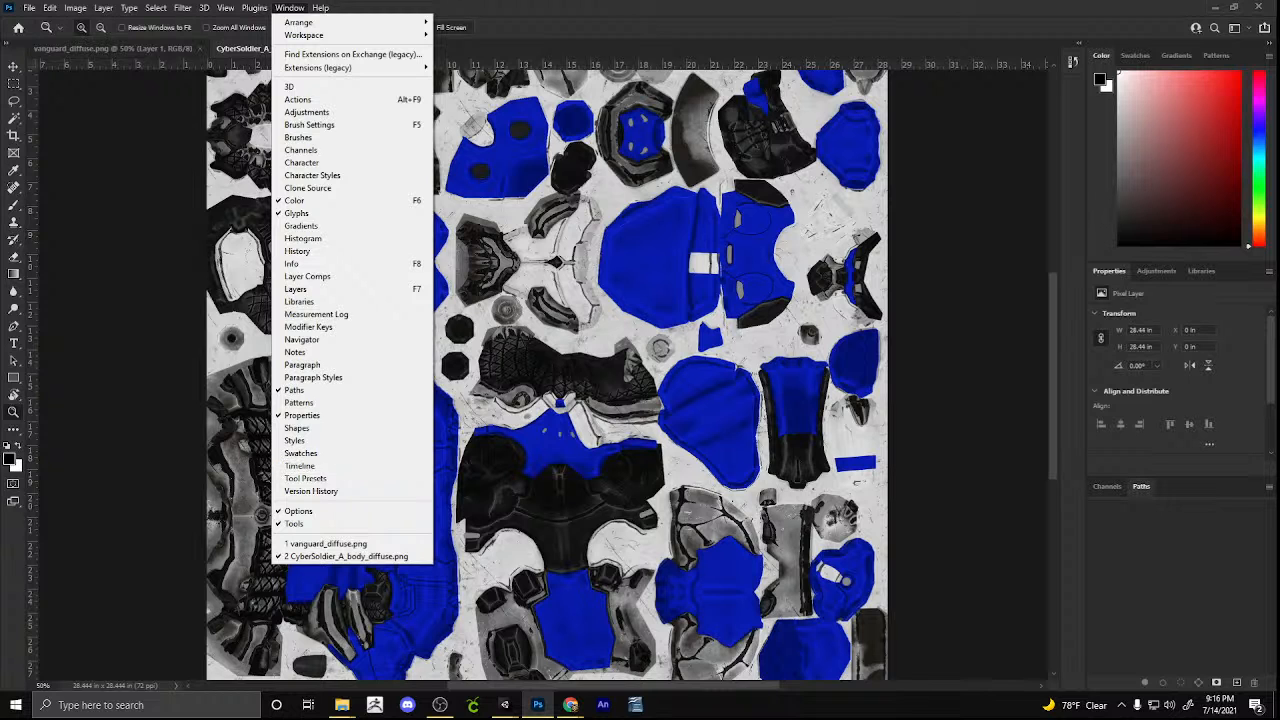
pyautogui.click(295, 289)
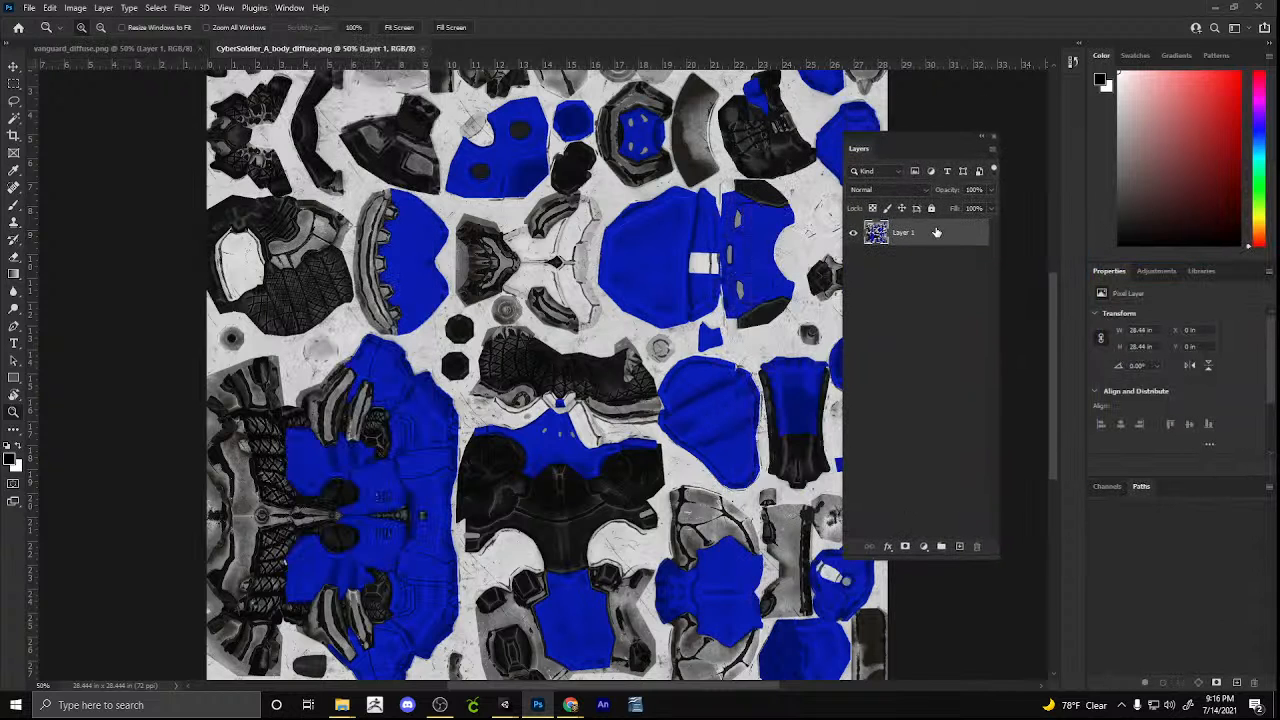
pyautogui.rightClick(938, 232)
pyautogui.click(1014, 202)
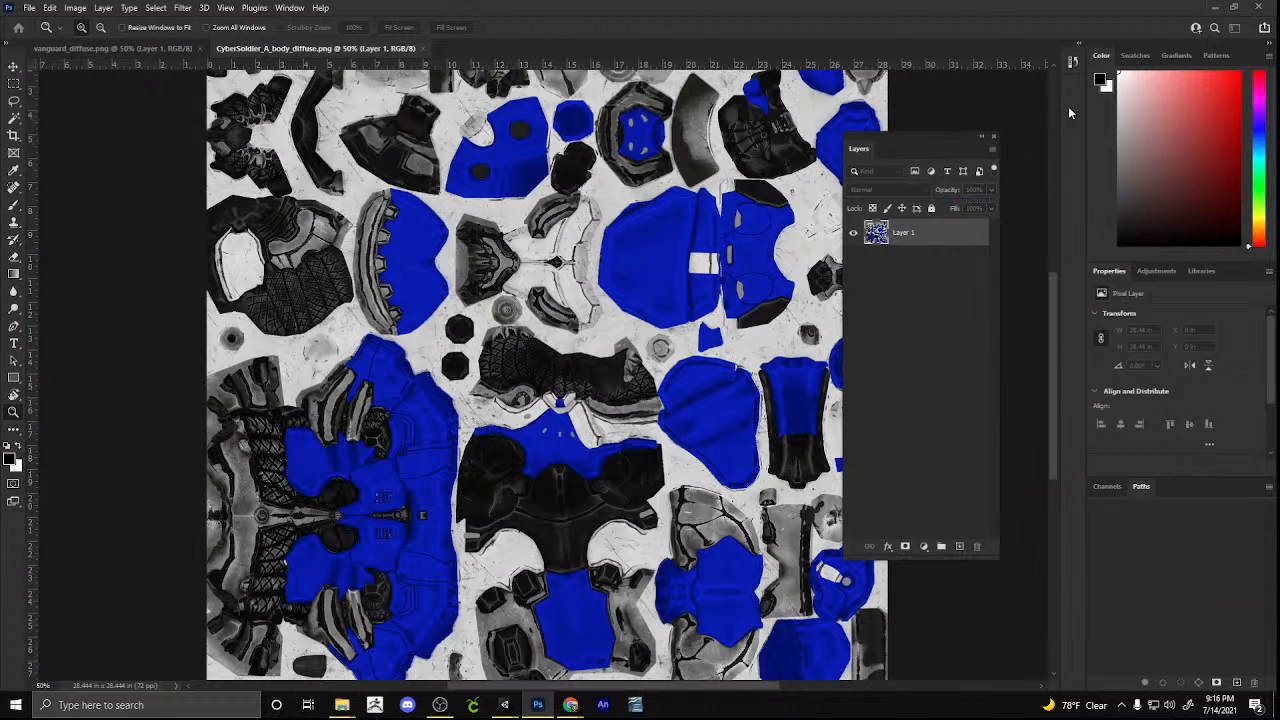
pyautogui.press('Return')
pyautogui.rightClick(932, 244)
pyautogui.click(908, 260)
pyautogui.click(905, 260)
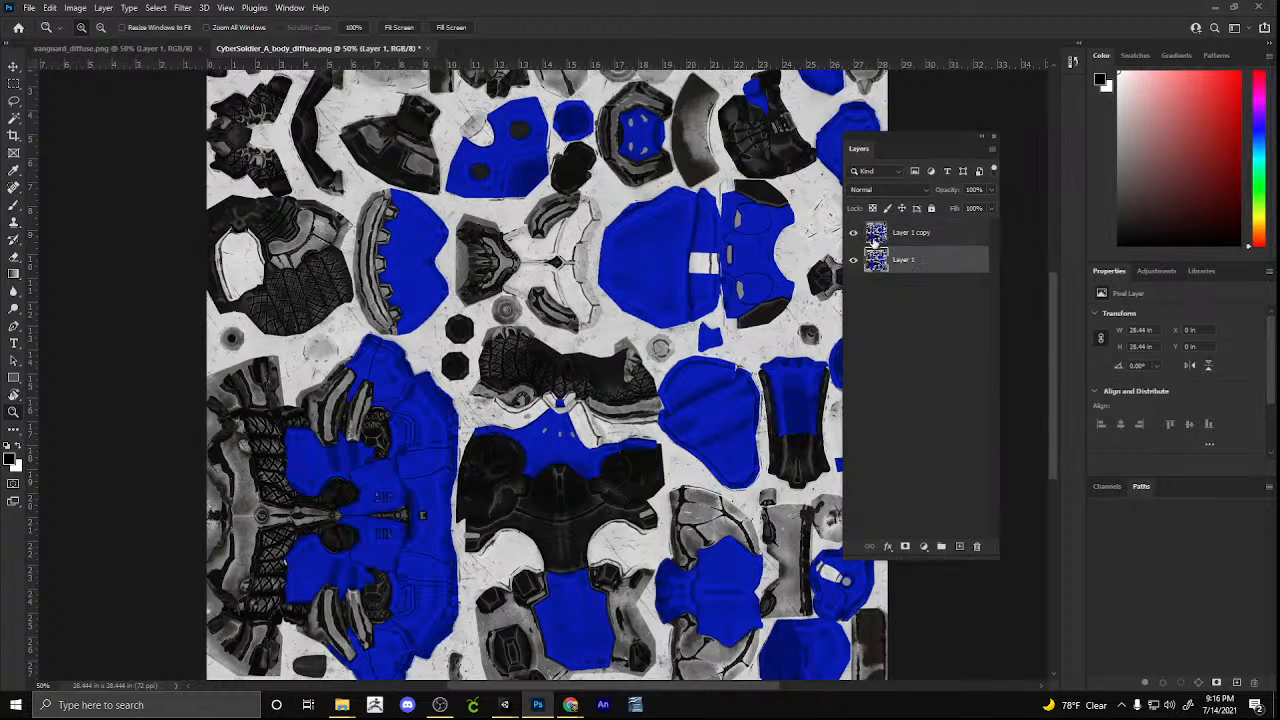
# Desaturate Layer 1 copy to greyscale and hide the original blue Layer 1, moving the layer list clear of the texture
pyautogui.click(906, 238)
pyautogui.click(78, 8)
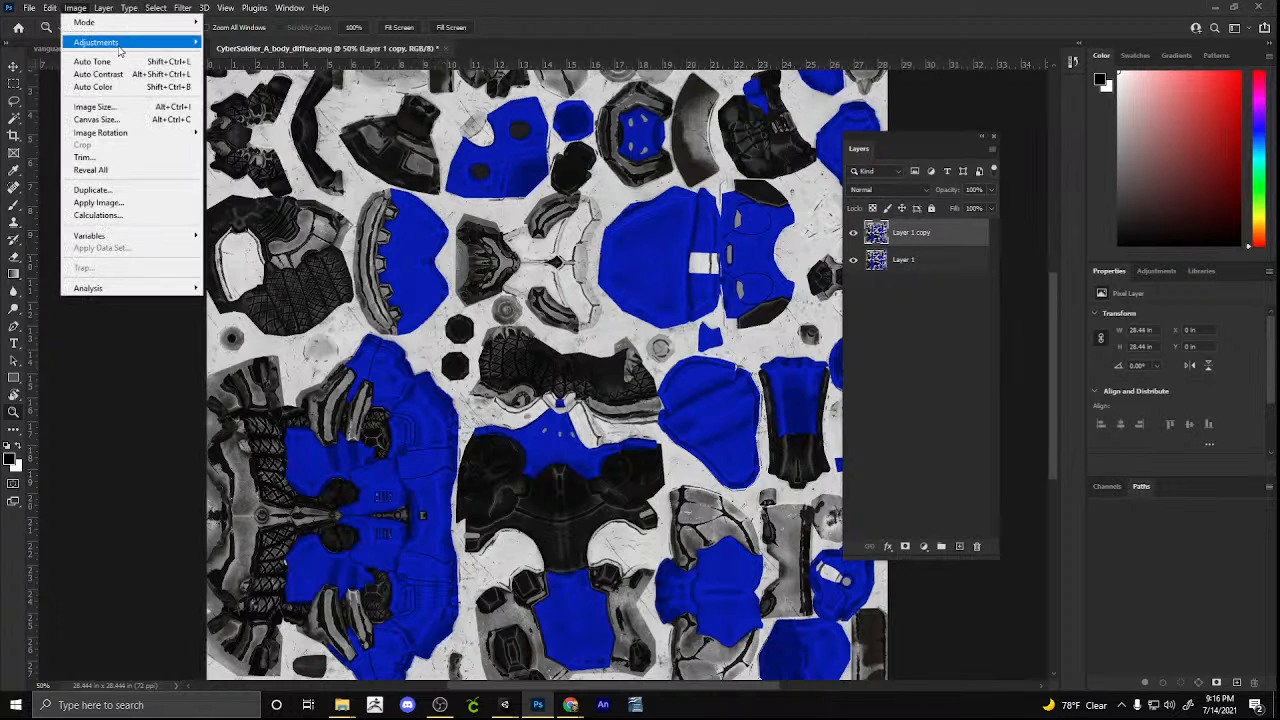
pyautogui.moveTo(118, 46)
pyautogui.click(255, 298)
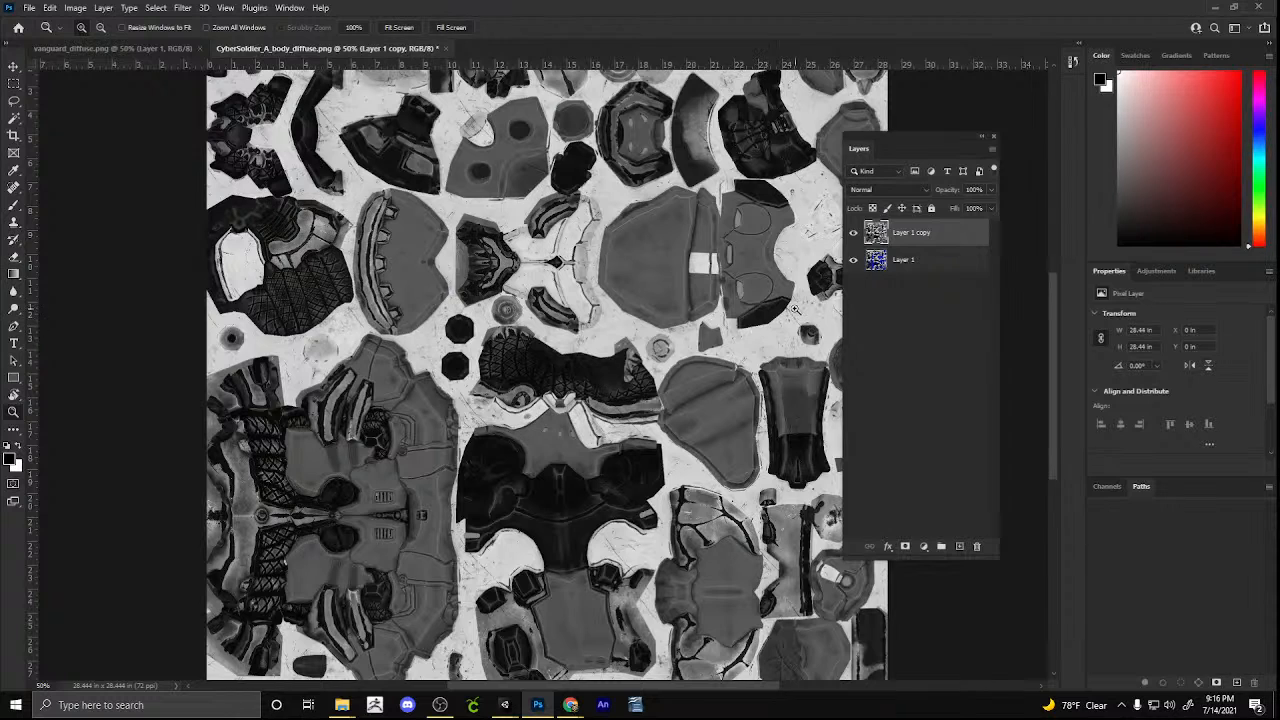
pyautogui.click(934, 262)
pyautogui.click(925, 236)
pyautogui.moveTo(923, 150); pyautogui.dragTo(1089, 146)
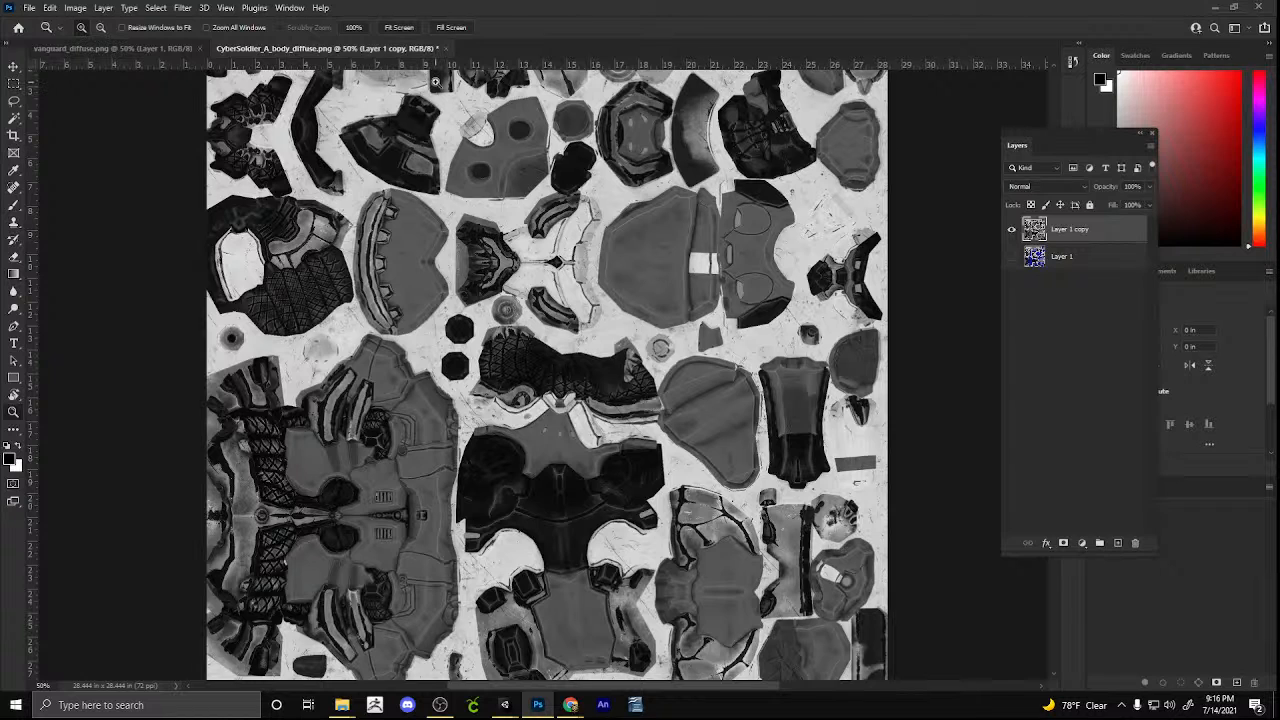
# Brighten Layer 1 copy with a Curves adjustment, raising the RGB midtones from input 78 to output 163
pyautogui.rightClick(1090, 233)
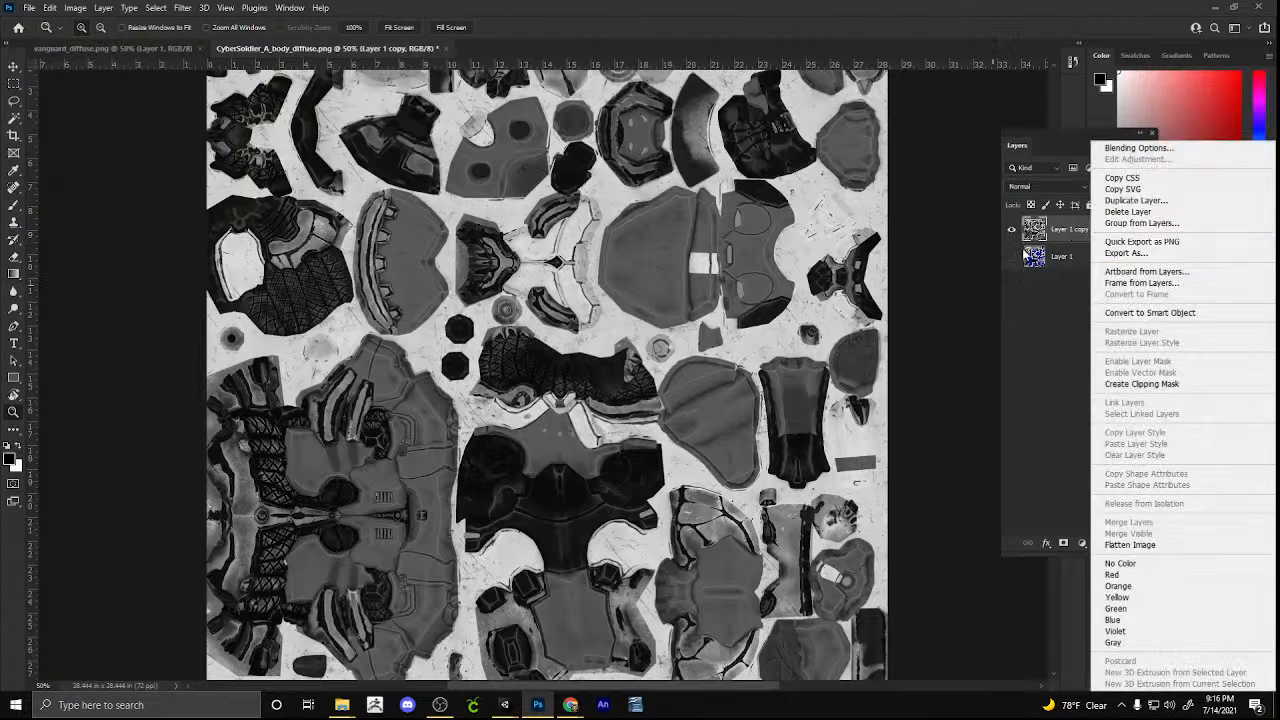
pyautogui.click(1036, 230)
pyautogui.click(75, 7)
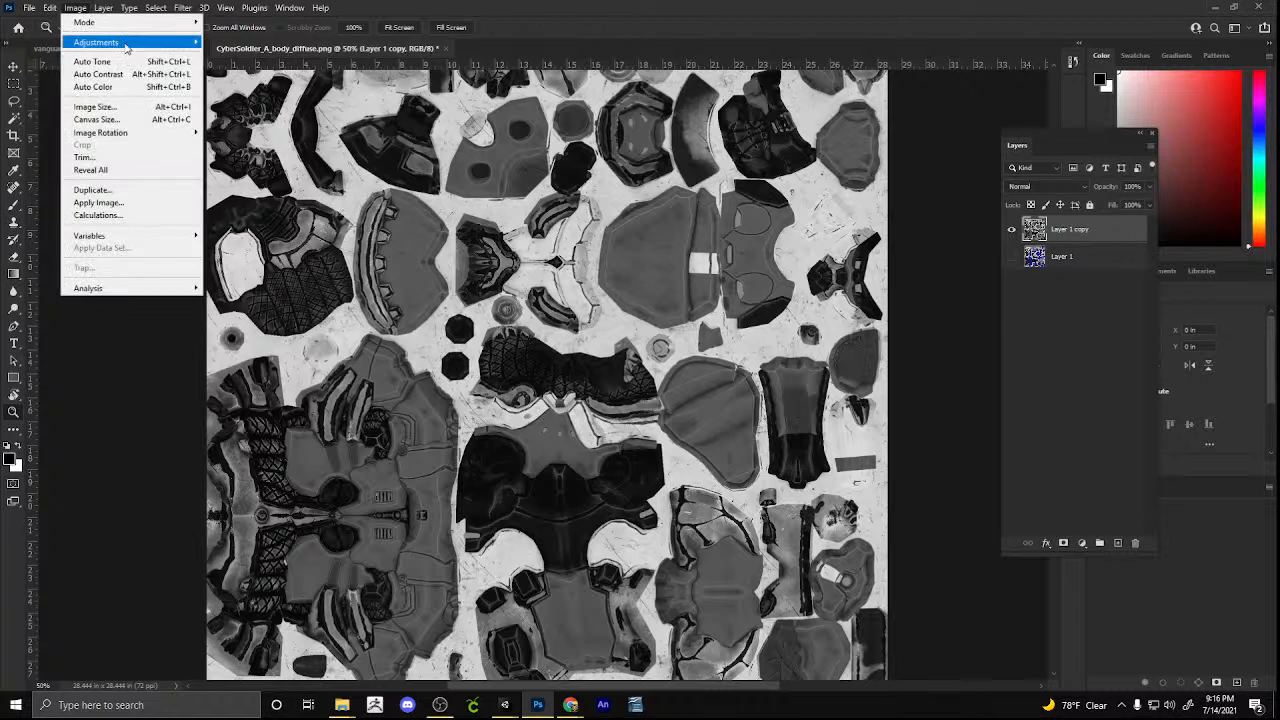
pyautogui.moveTo(128, 44)
pyautogui.click(231, 79)
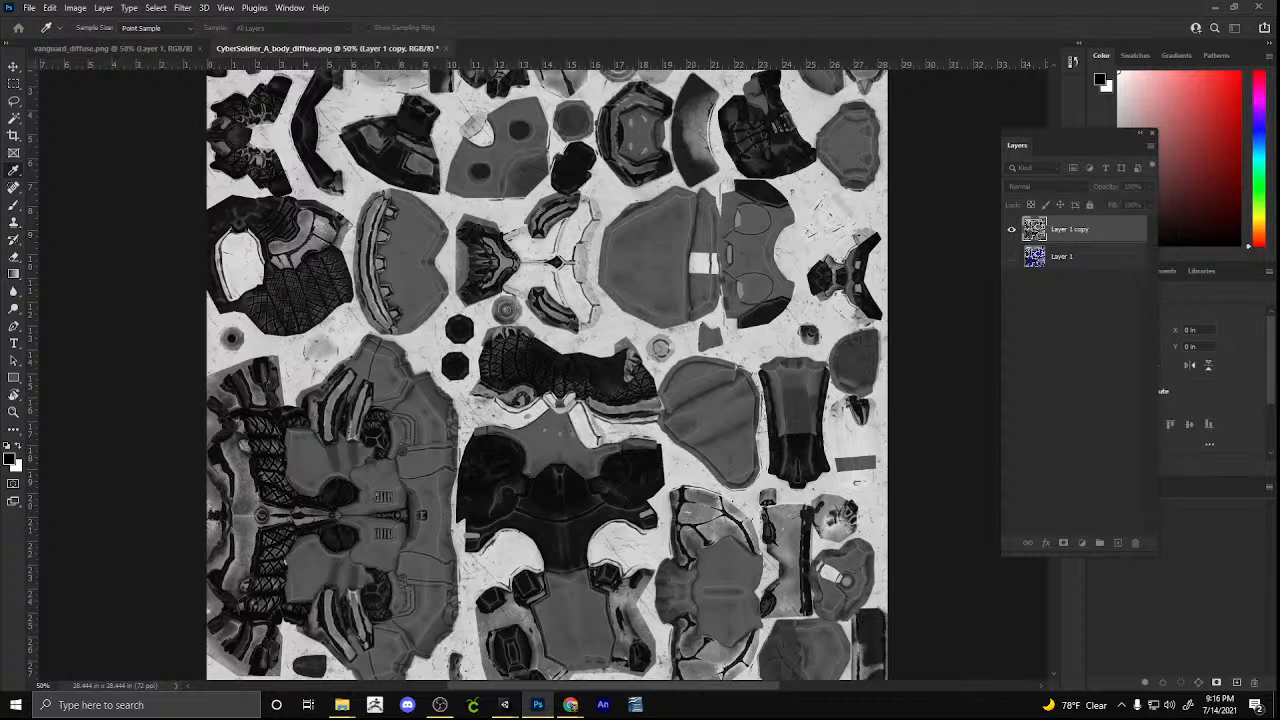
pyautogui.hotkey('ctrl', 'm')
pyautogui.moveTo(684, 386); pyautogui.dragTo(640, 358)
pyautogui.moveTo(712, 240); pyautogui.dragTo(857, 183)
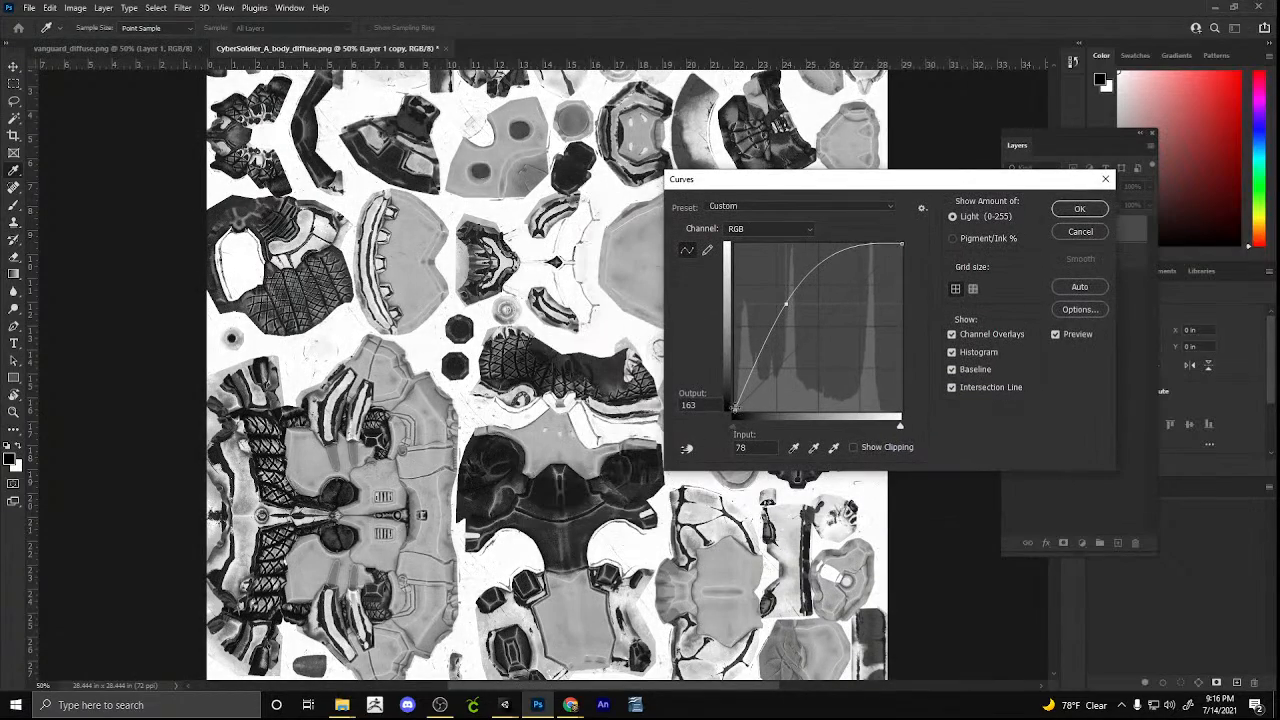
pyautogui.moveTo(740, 406)
pyautogui.mouseDown()
pyautogui.moveTo(771, 410)
pyautogui.moveTo(718, 406)
pyautogui.mouseUp()
pyautogui.click(1068, 210)
pyautogui.press('z')
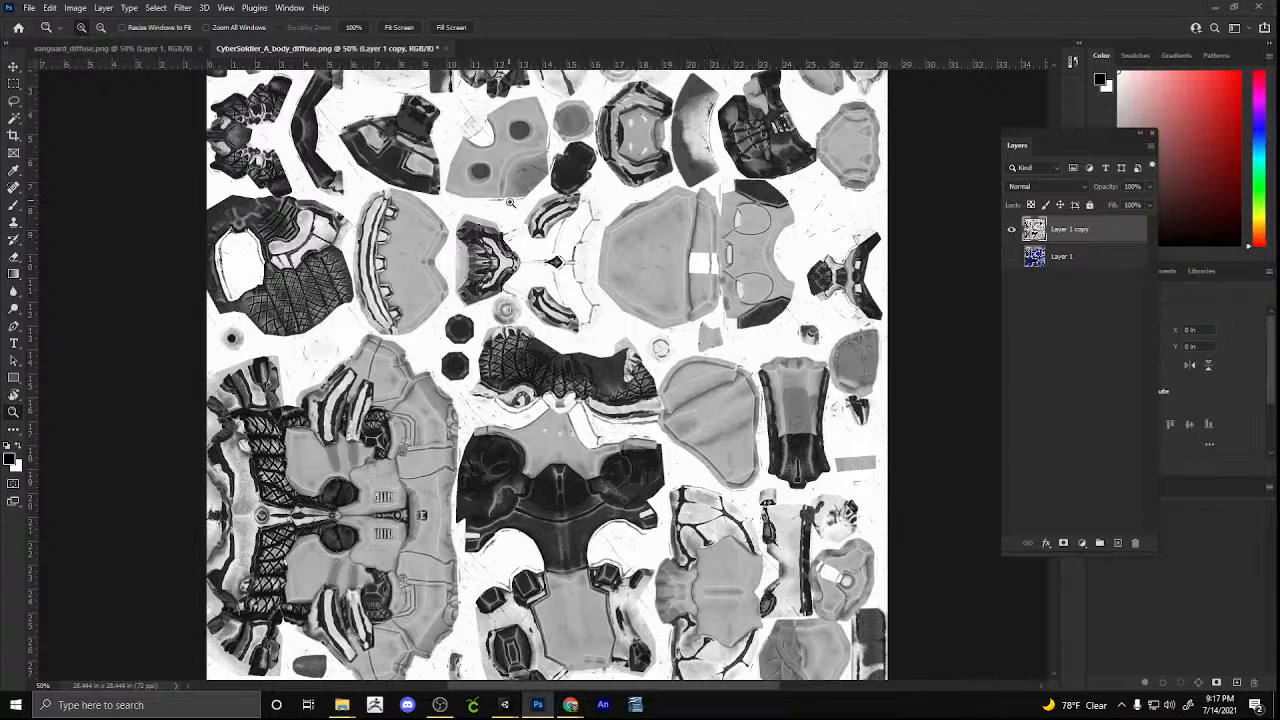
# Paste the copied Nike logo, set its blend mode to Multiply and move it onto the rounded armour piece in the upper centre
pyautogui.click(50, 7)
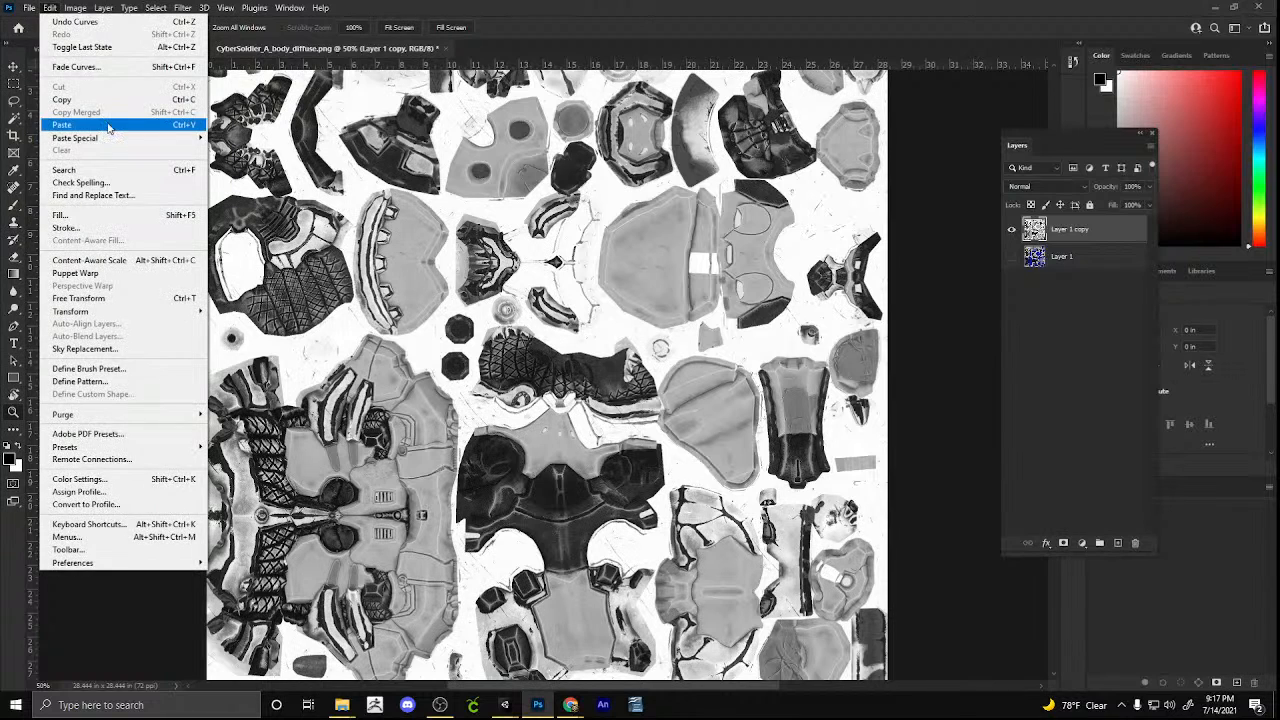
pyautogui.click(70, 122)
pyautogui.click(1045, 186)
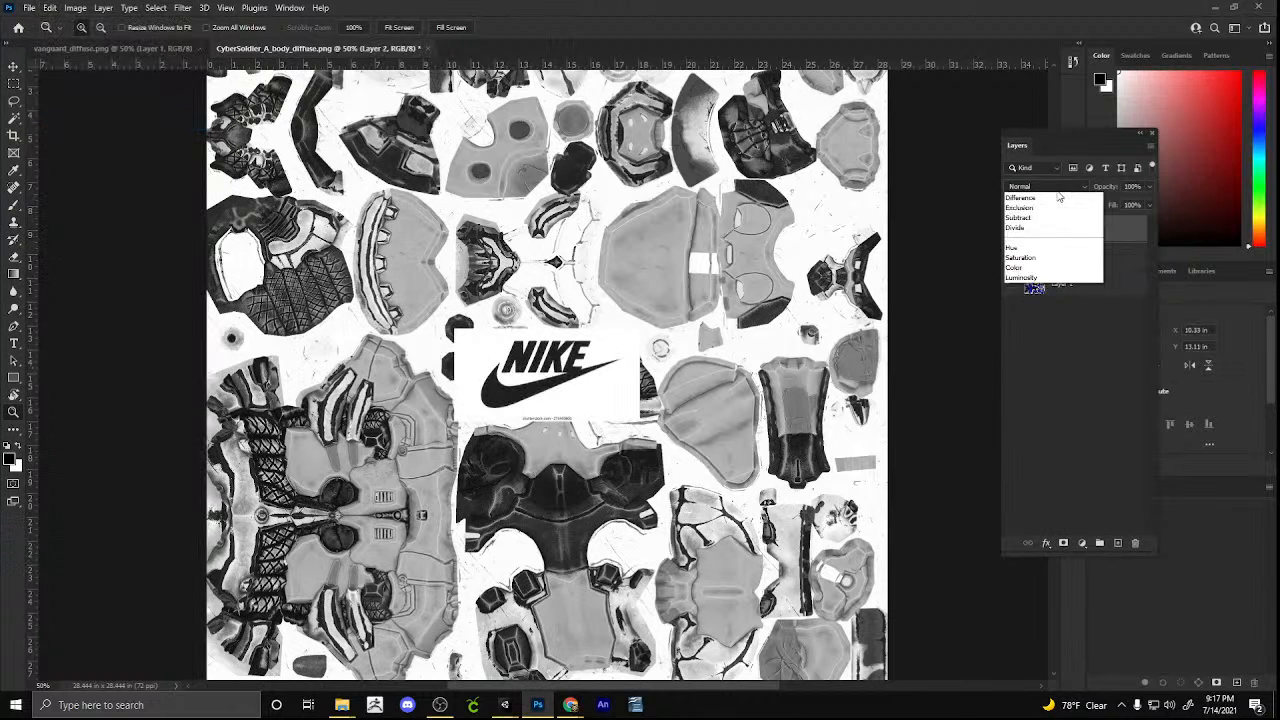
pyautogui.click(1017, 237)
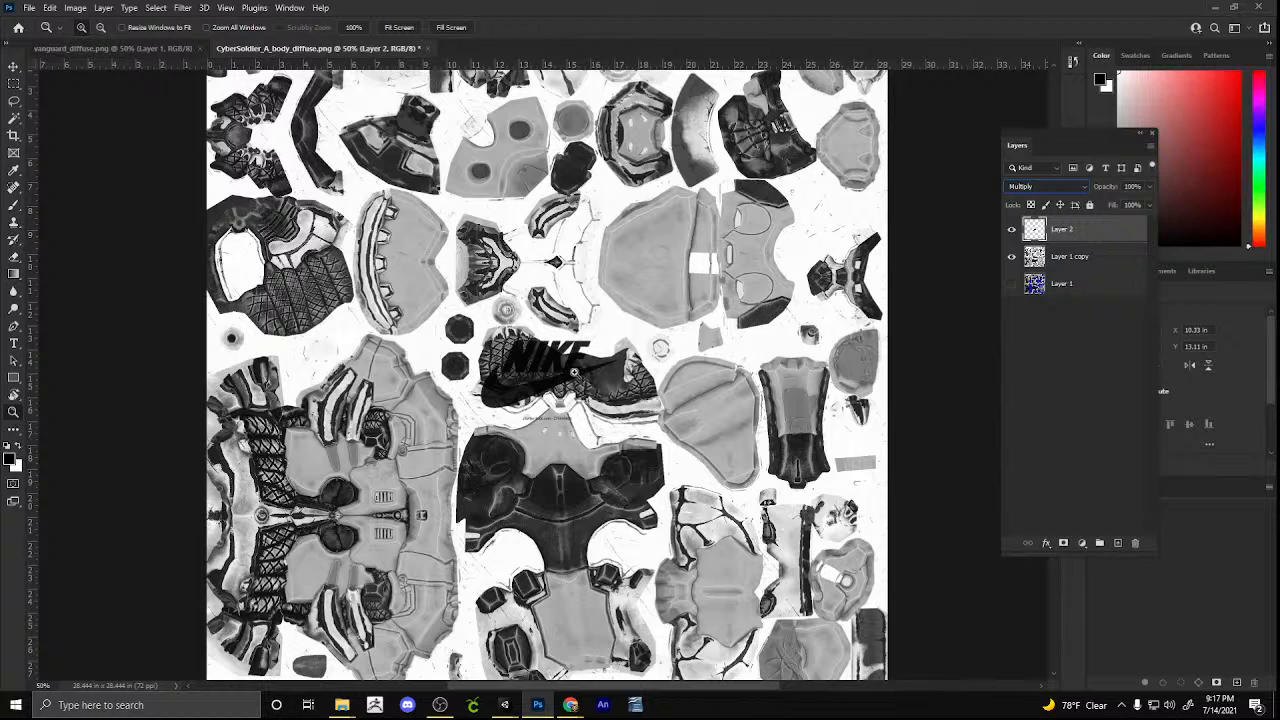
pyautogui.click(14, 66)
pyautogui.moveTo(489, 386); pyautogui.dragTo(615, 264)
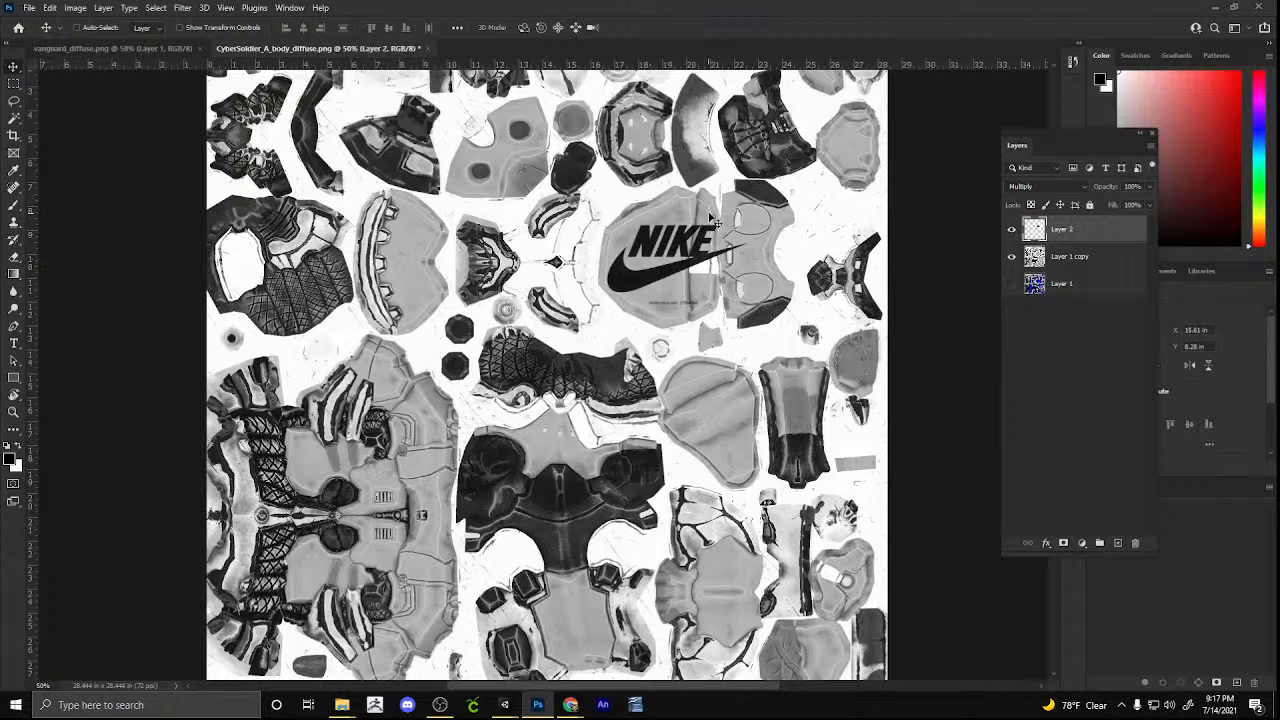
# Duplicate the Nike logo and fit the copy, rotated and scaled down, onto the grey armour piece at the texture's bottom centre
pyautogui.keyDown('alt'); pyautogui.moveTo(716, 214); pyautogui.dragTo(683, 492); pyautogui.keyUp('alt')
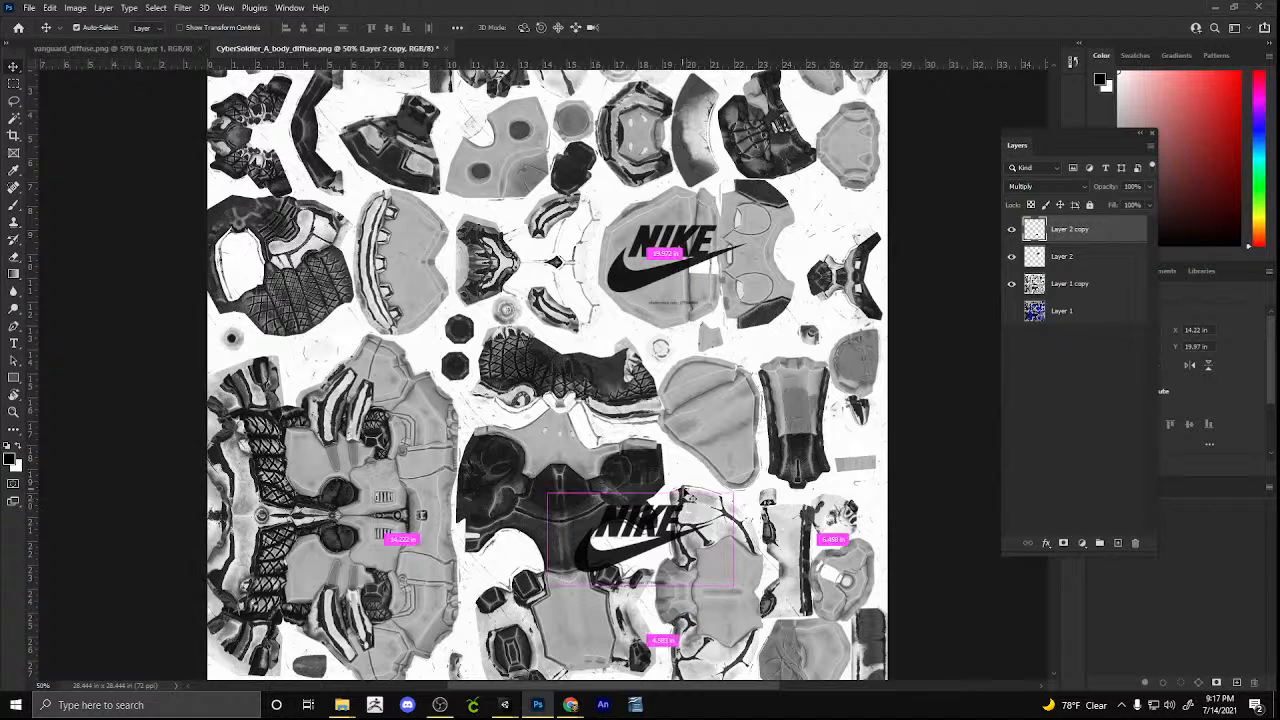
pyautogui.hotkey('ctrl', 't')
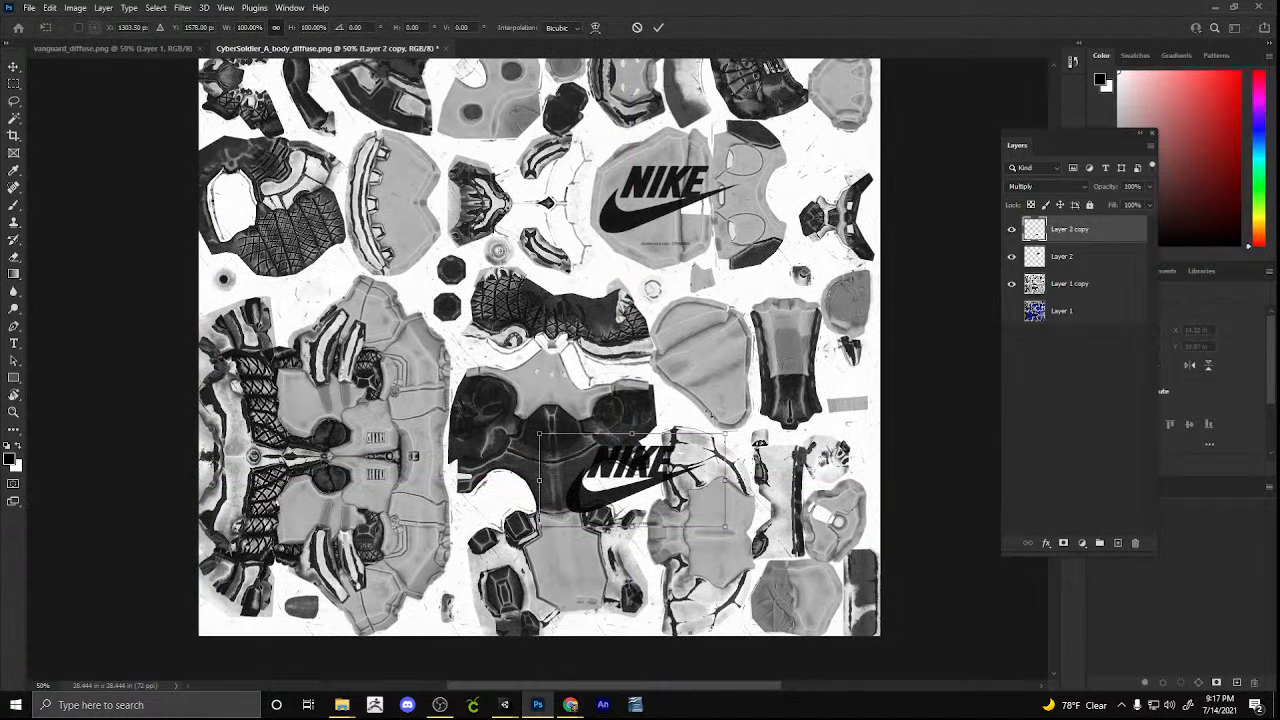
pyautogui.moveTo(721, 405); pyautogui.dragTo(584, 531)
pyautogui.press('Return')
# Select the original logo on Layer 2 and scale it down to fit inside the rounded upper armour piece
pyautogui.rightClick(640, 228)
pyautogui.click(660, 240)
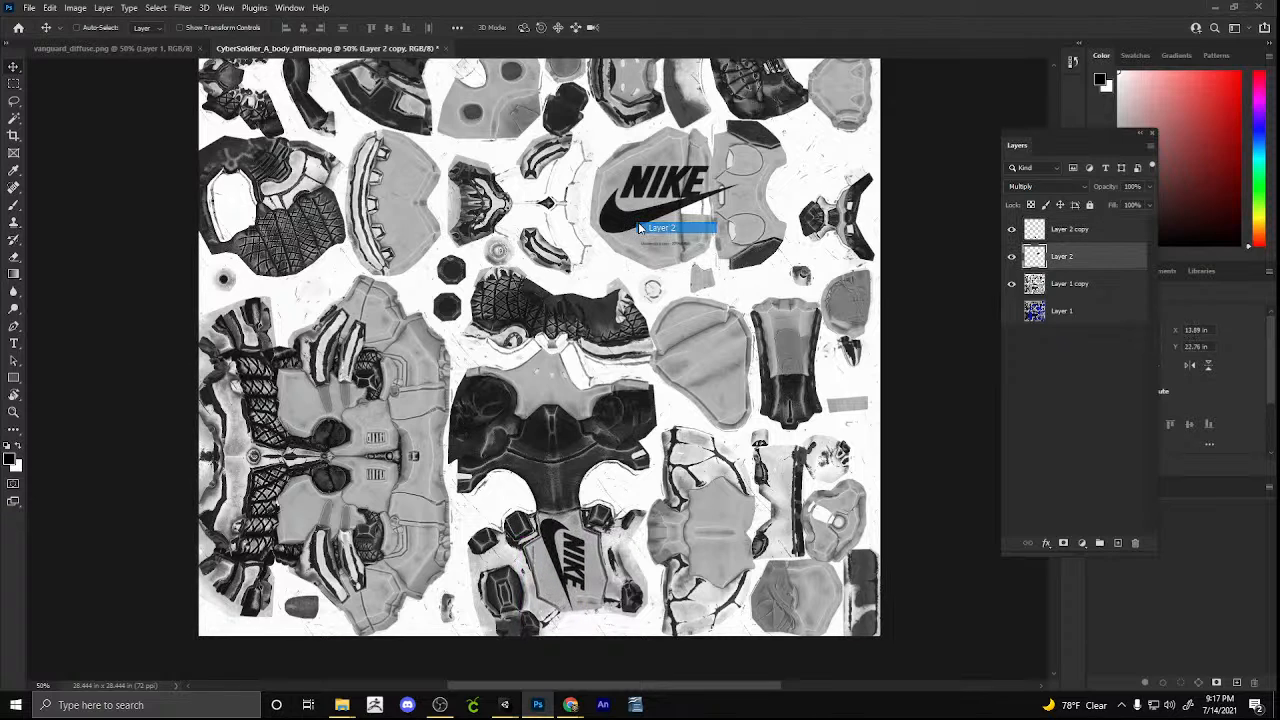
pyautogui.hotkey('ctrl', 't')
pyautogui.moveTo(757, 152); pyautogui.dragTo(700, 180)
pyautogui.press('Return')
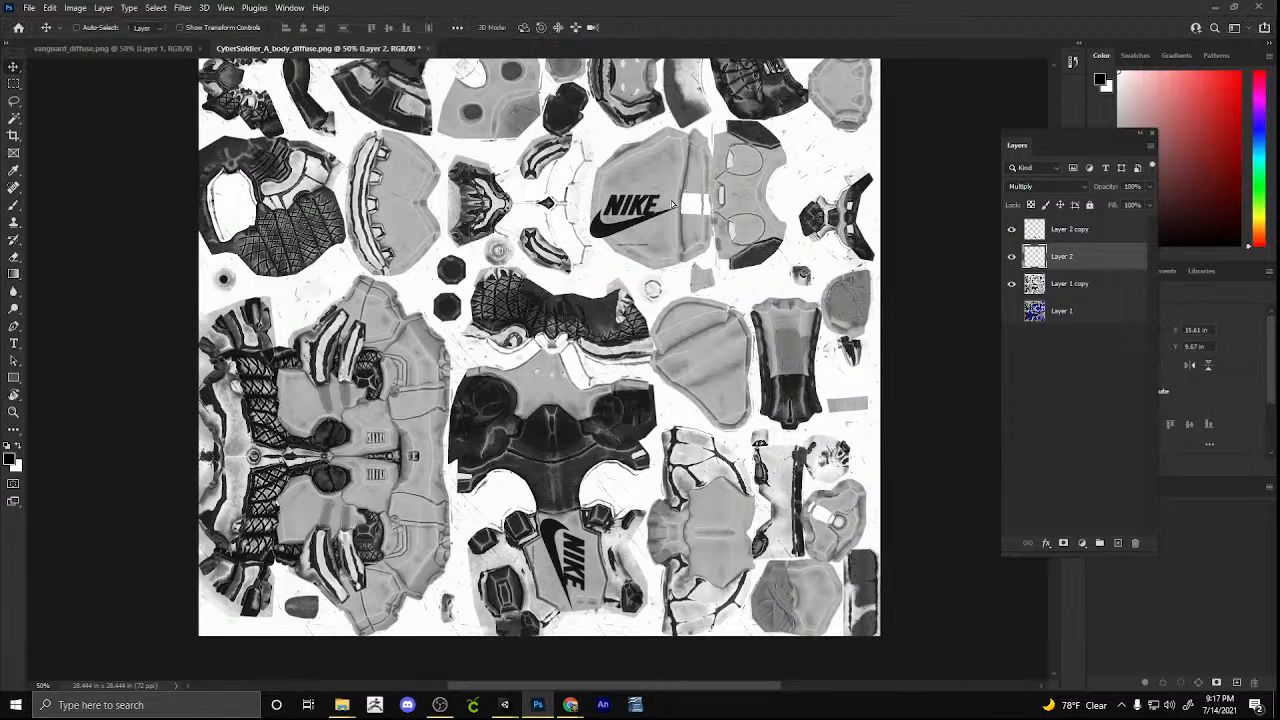
# Rotate the Layer 2 logo to read downwards and centre it on the rounded upper armour piece
pyautogui.hotkey('ctrl', 't')
pyautogui.hotkey('ctrl', 'r')
pyautogui.moveTo(720, 167); pyautogui.dragTo(675, 265)
pyautogui.press('Return')
pyautogui.moveTo(662, 214); pyautogui.dragTo(668, 208)
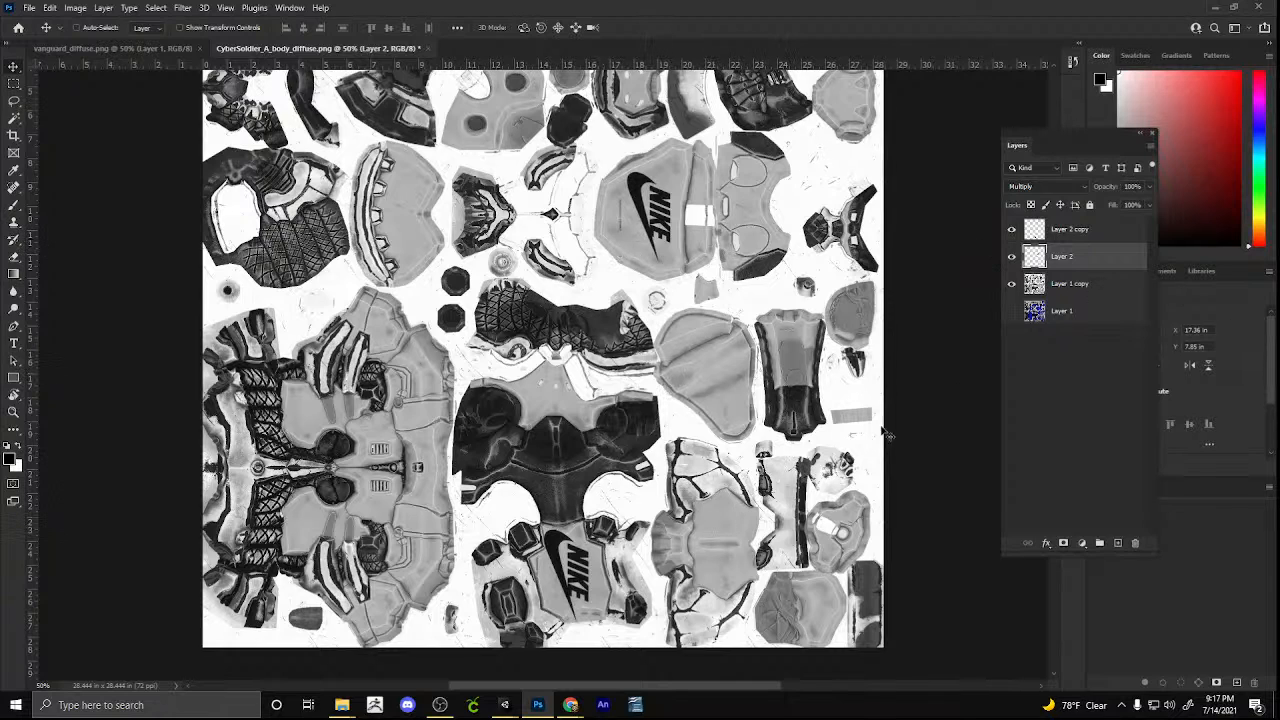
# Add an empty layer directly above Layer 1 copy and set the Gradient tool's foreground colour to emerald green
pyautogui.click(1072, 287)
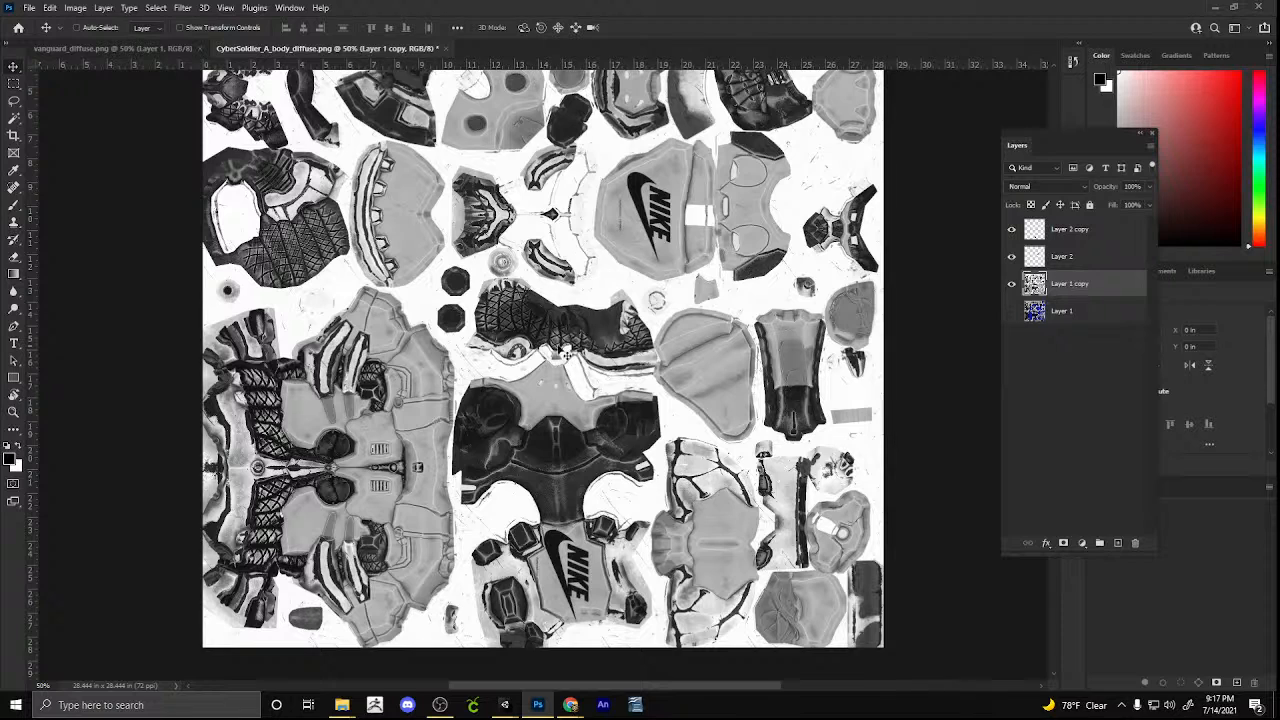
pyautogui.click(1116, 542)
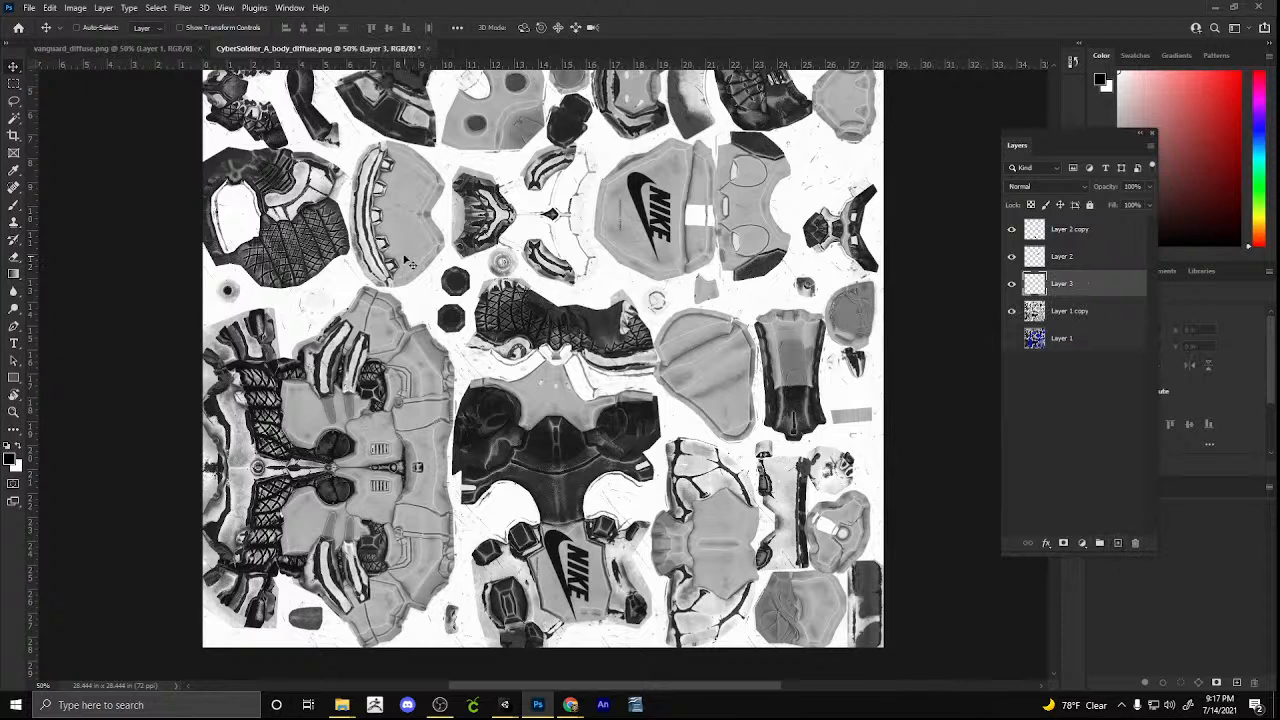
pyautogui.click(14, 281)
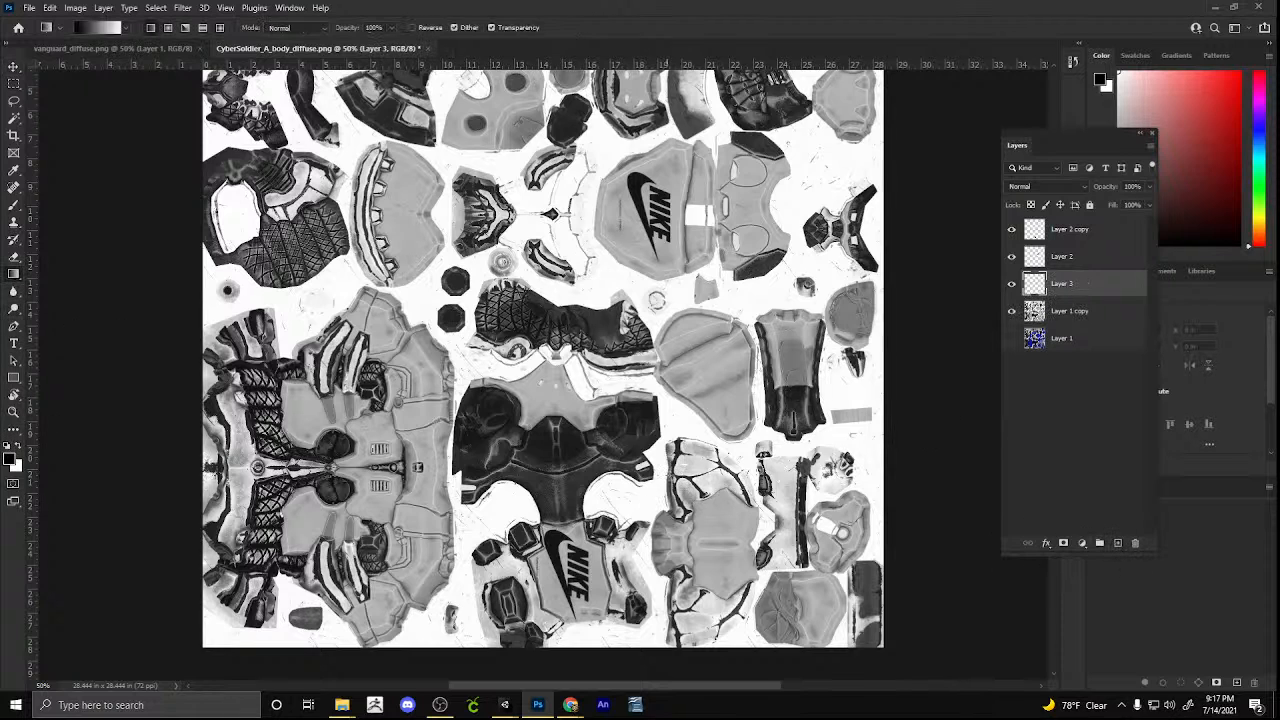
pyautogui.click(10, 458)
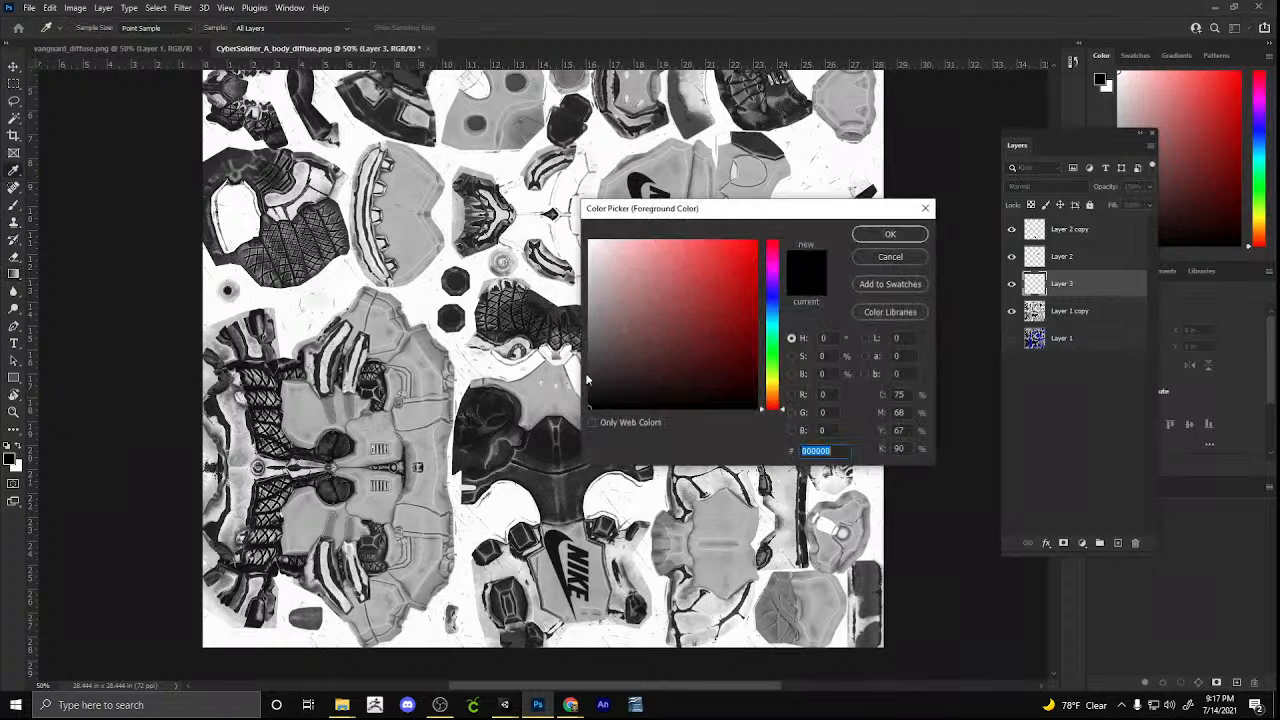
pyautogui.click(770, 333)
pyautogui.moveTo(722, 354); pyautogui.dragTo(758, 295)
pyautogui.click(893, 234)
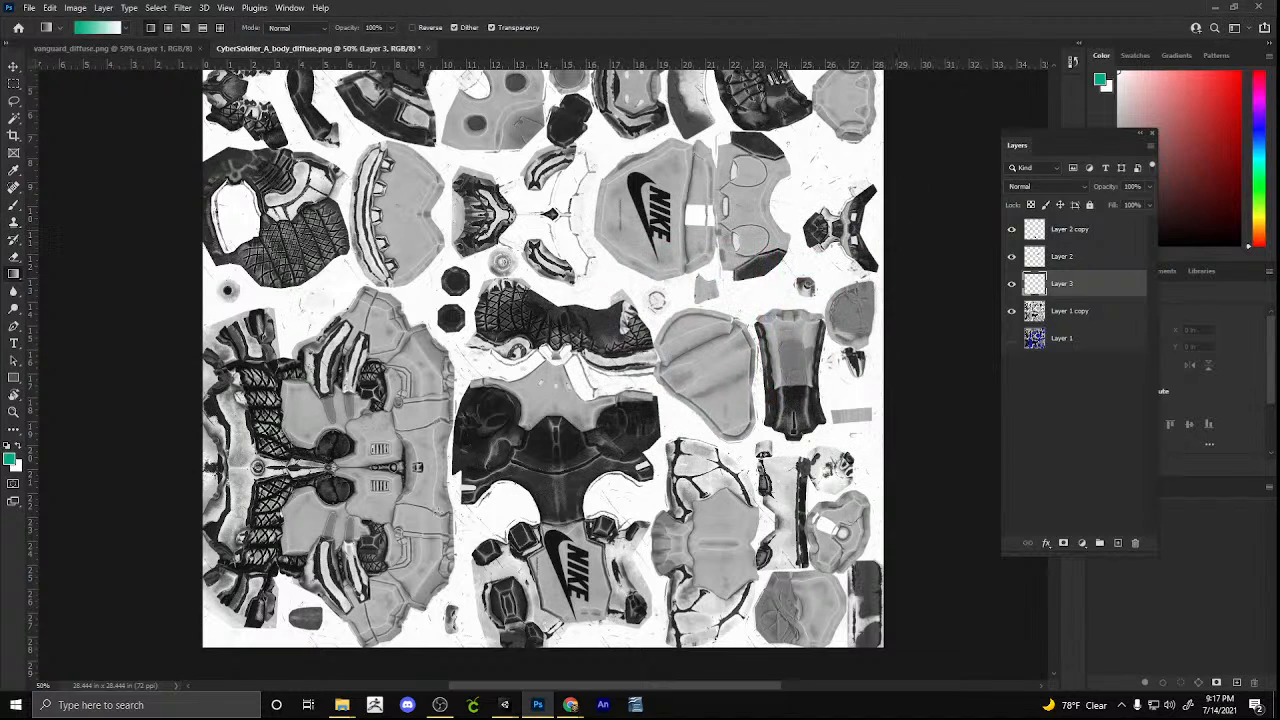
# Set the background colour to vivid purple
pyautogui.click(14, 467)
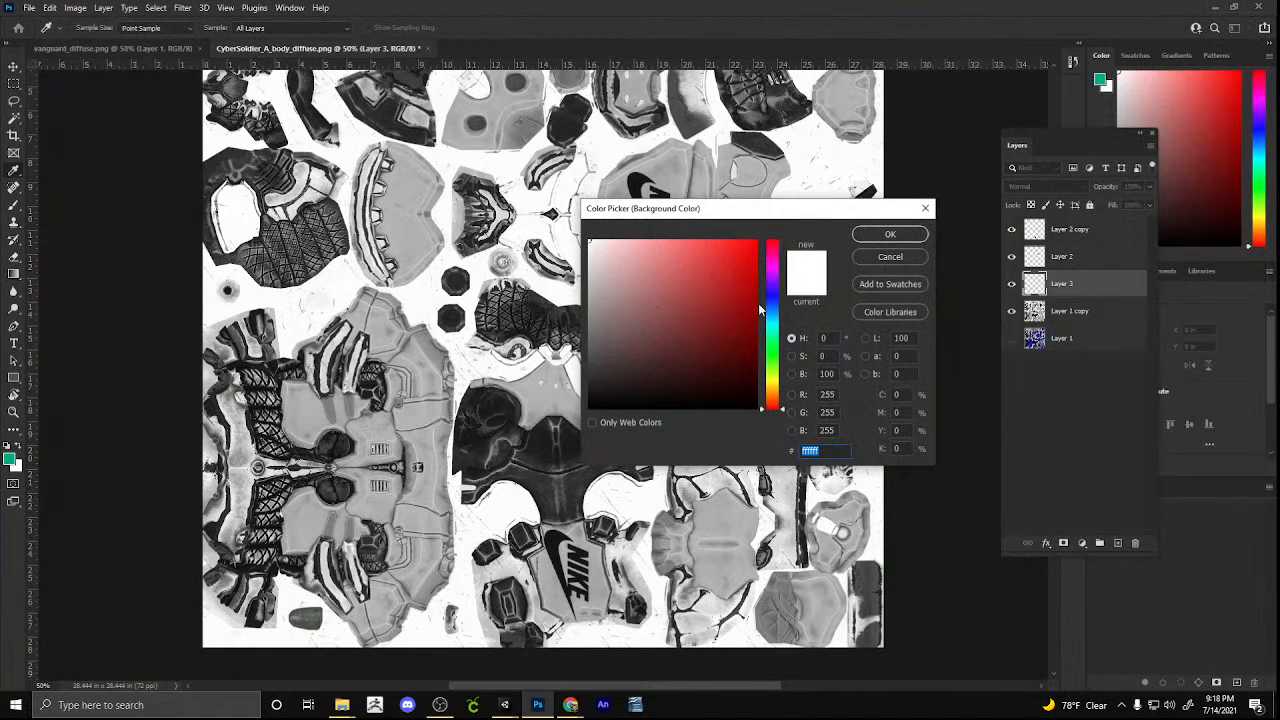
pyautogui.moveTo(752, 287); pyautogui.dragTo(790, 258)
pyautogui.click(866, 234)
pyautogui.click(14, 378)
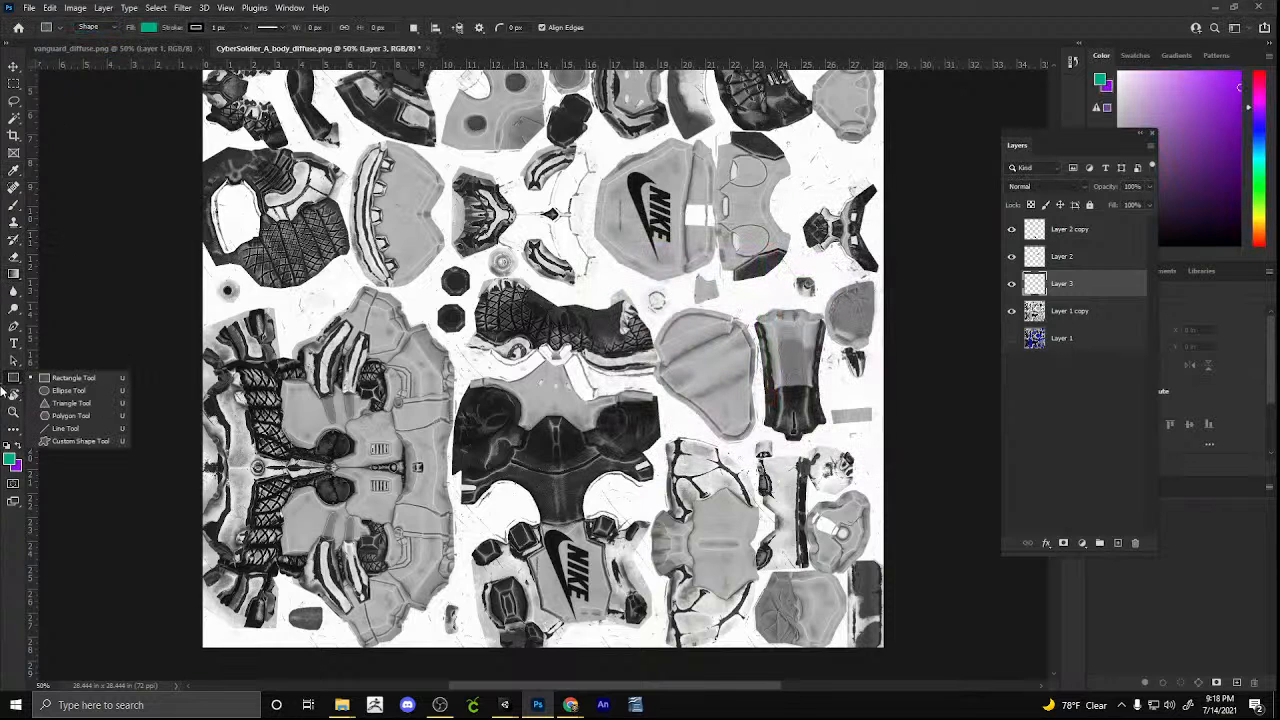
pyautogui.click(144, 249)
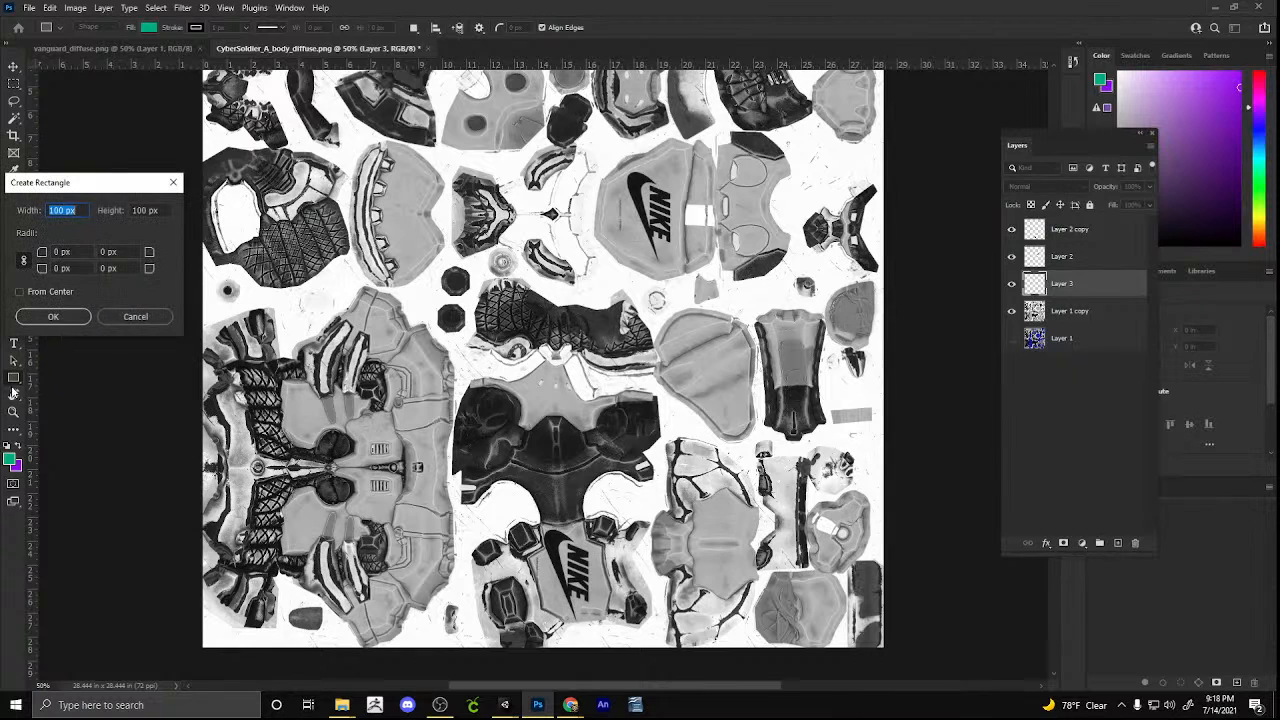
pyautogui.click(130, 318)
pyautogui.click(12, 380)
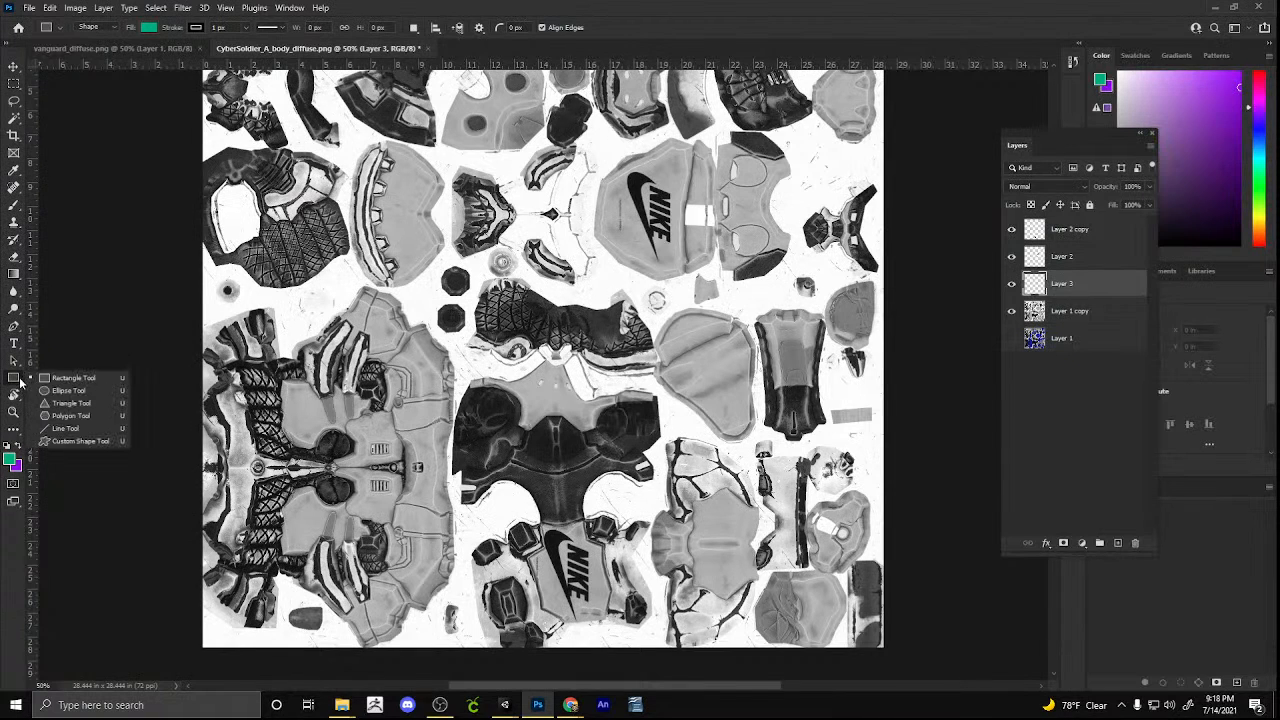
# Fill Layer 3 with a diagonal green-to-purple gradient from lower left to upper right and set its blend mode to Color Burn
pyautogui.click(16, 275)
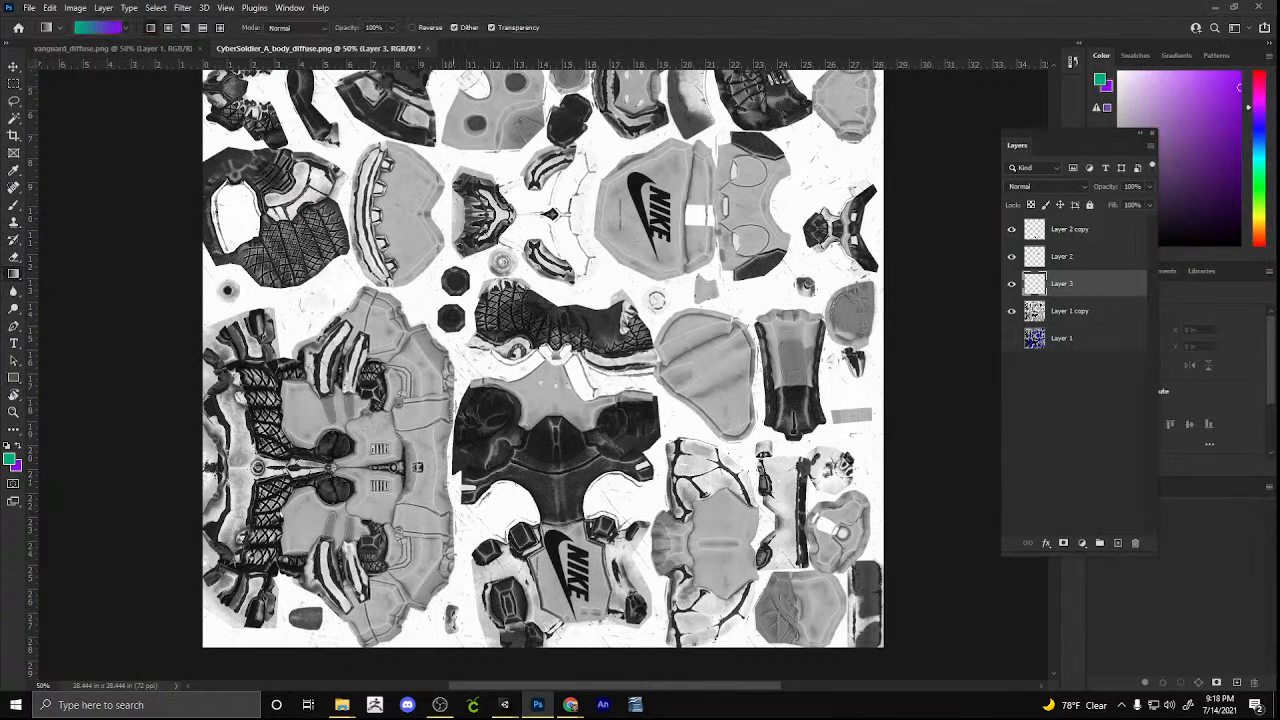
pyautogui.moveTo(360, 532); pyautogui.dragTo(654, 200)
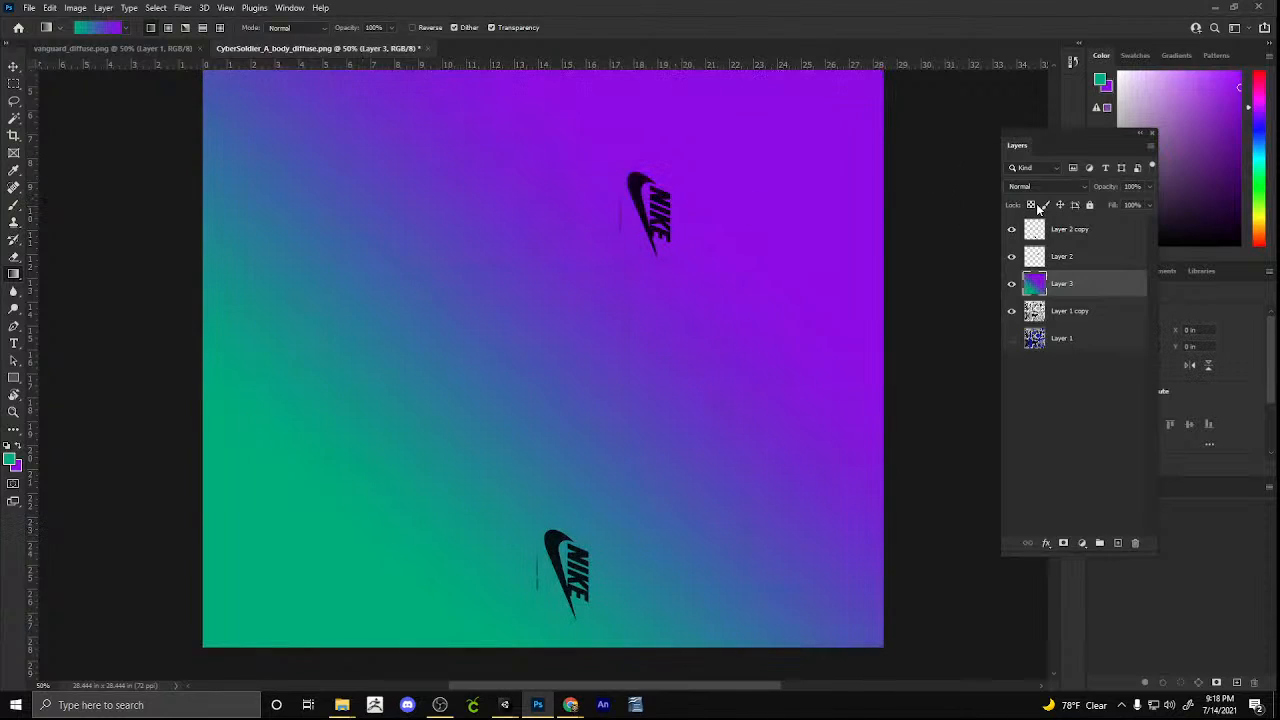
pyautogui.click(1040, 187)
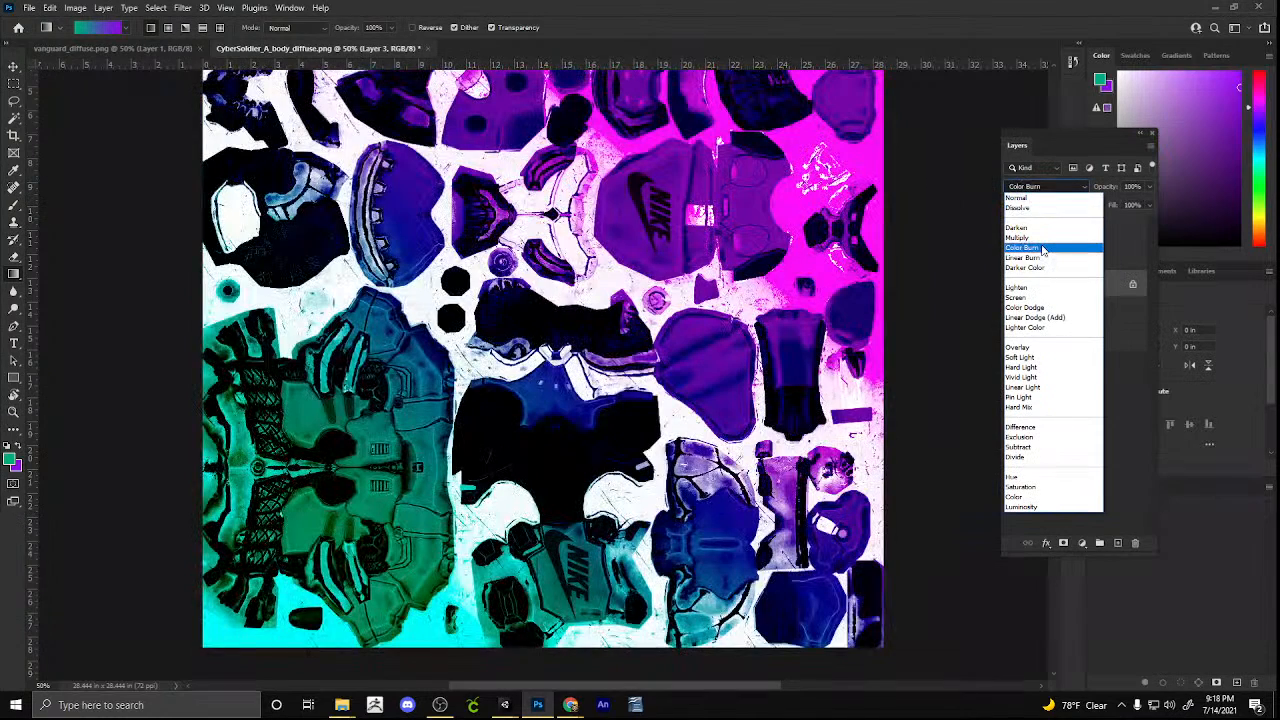
pyautogui.click(1042, 249)
# Save the layered texture as the Photoshop file CyberSoldier_A_body_diffuse in the CyberSoldier Textures folder
pyautogui.click(30, 7)
pyautogui.click(63, 158)
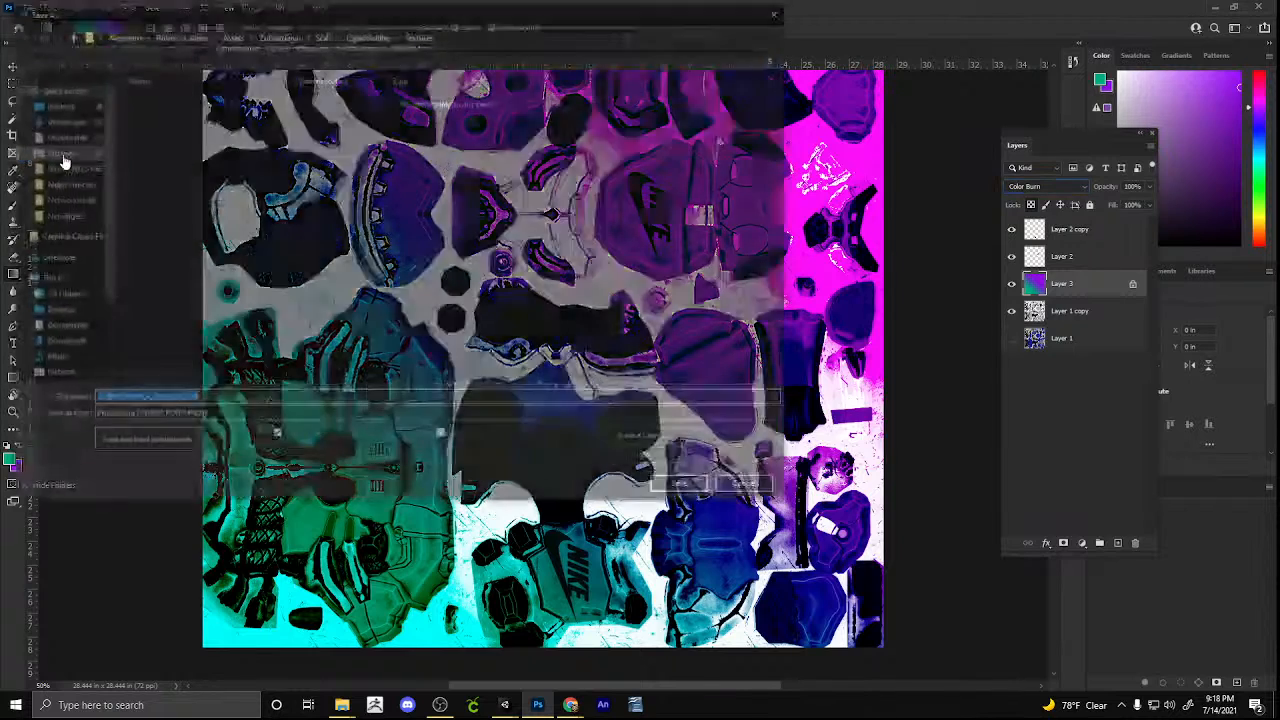
pyautogui.click(685, 490)
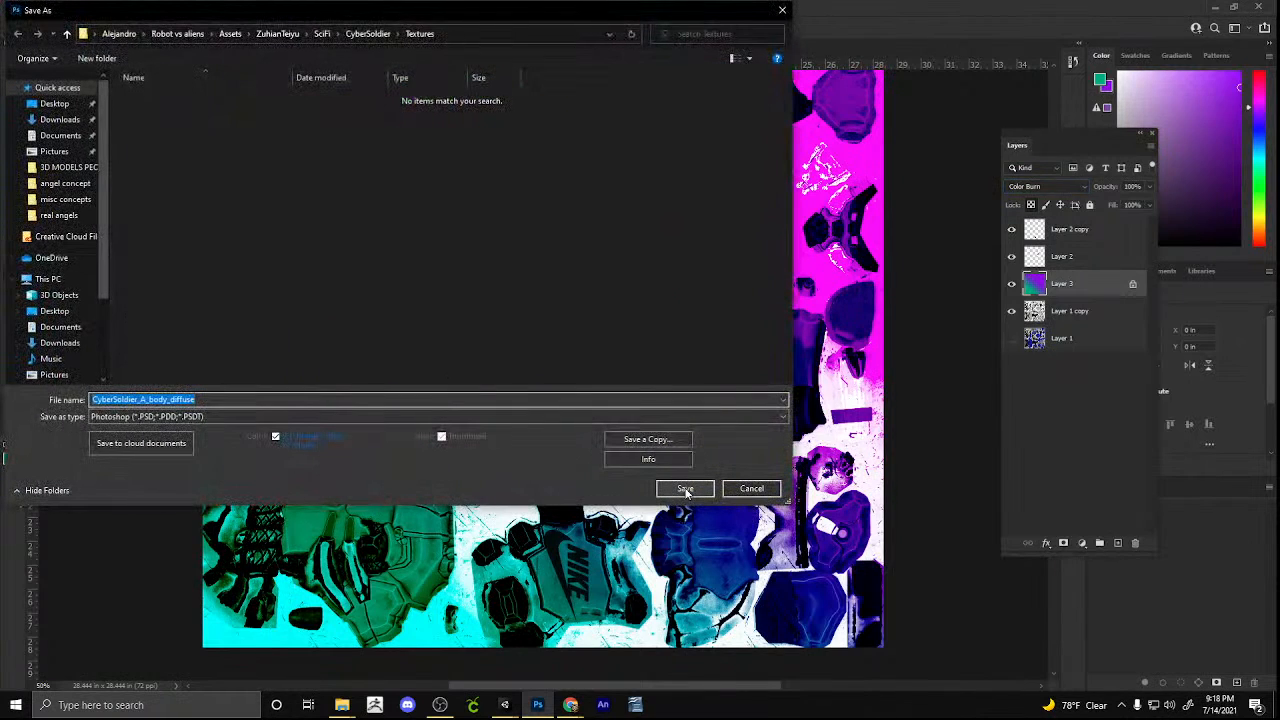
# Save the layered texture as the TIFF file CyberSoldier_A_body_diffuse with no image compression and RLE layer compression
pyautogui.click(612, 417)
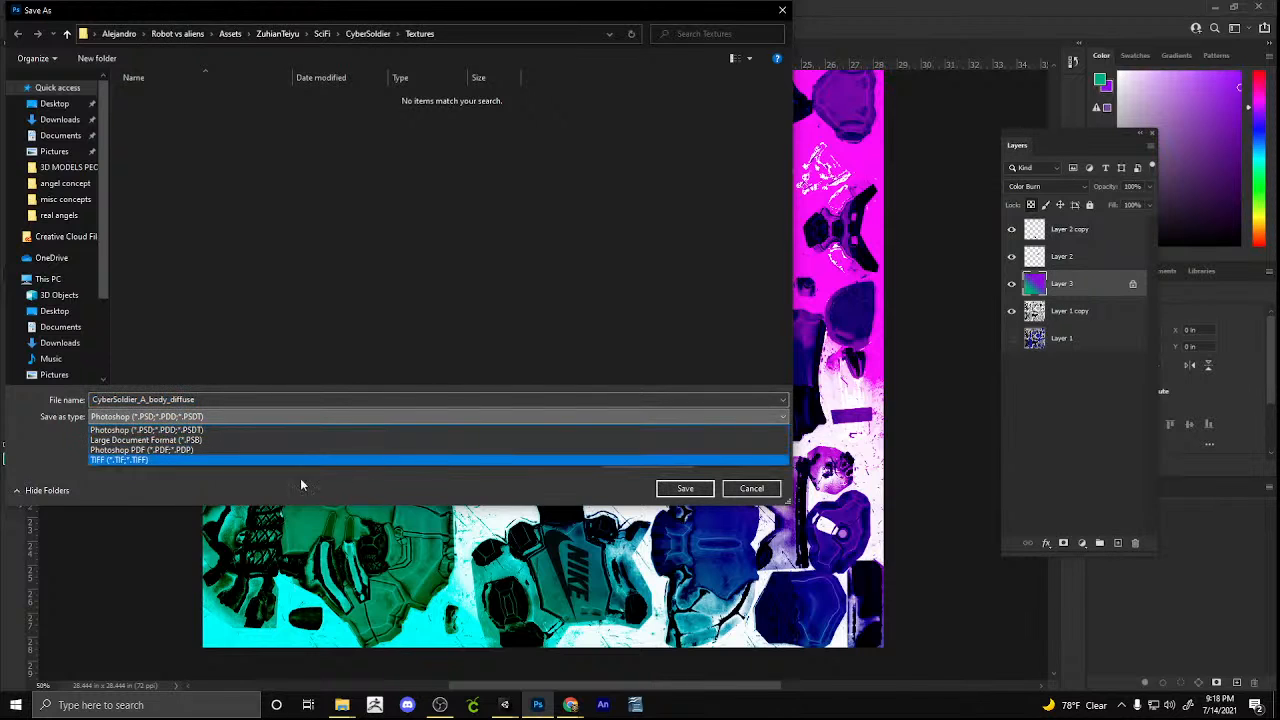
pyautogui.click(140, 461)
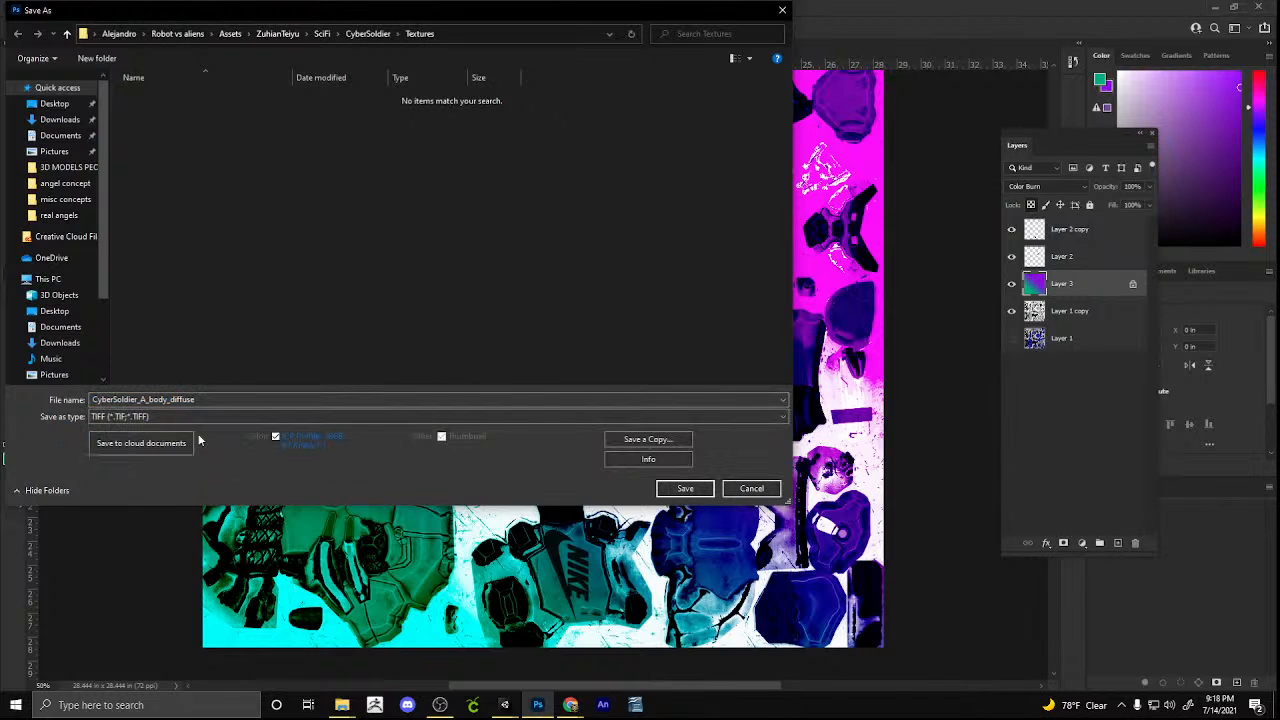
pyautogui.click(684, 488)
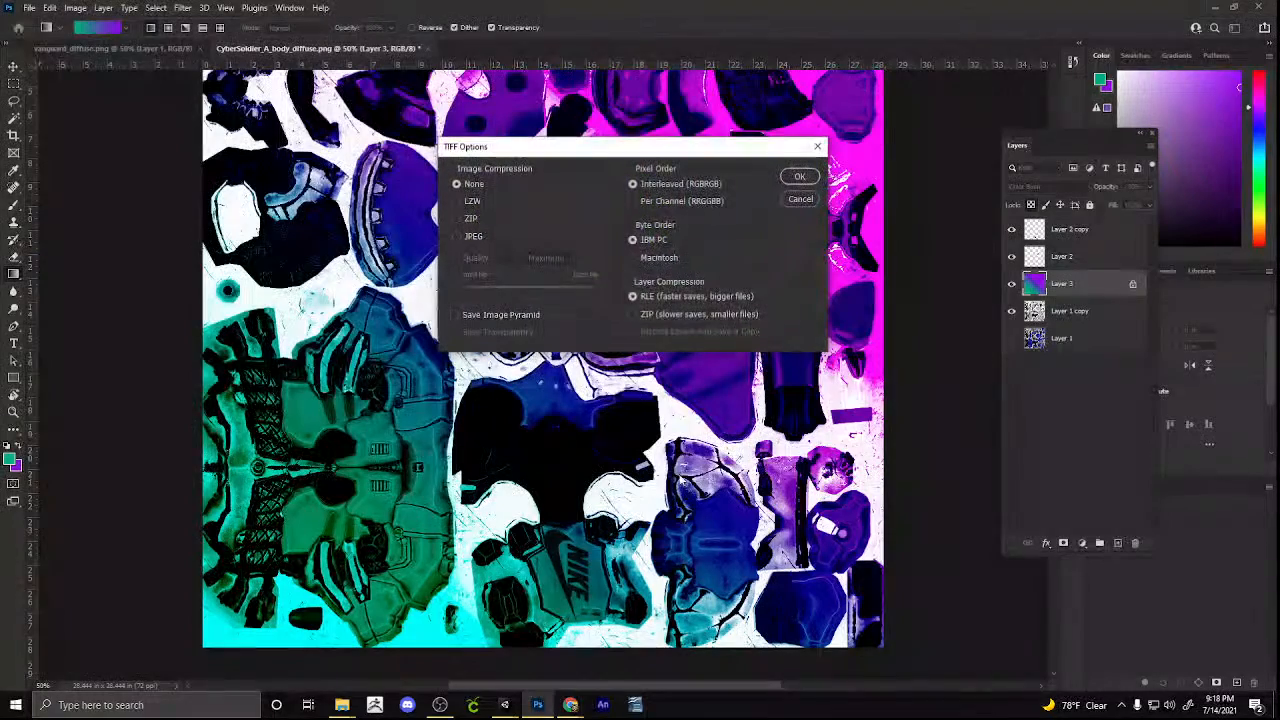
pyautogui.click(800, 176)
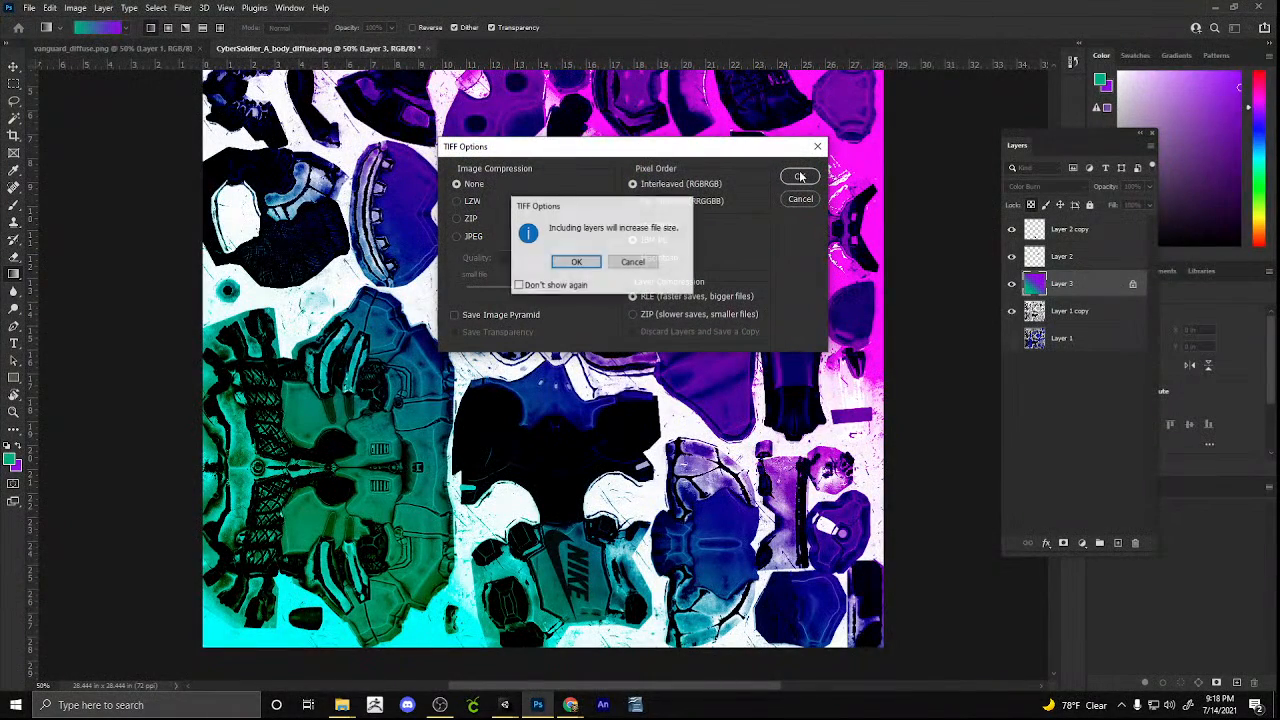
pyautogui.click(575, 262)
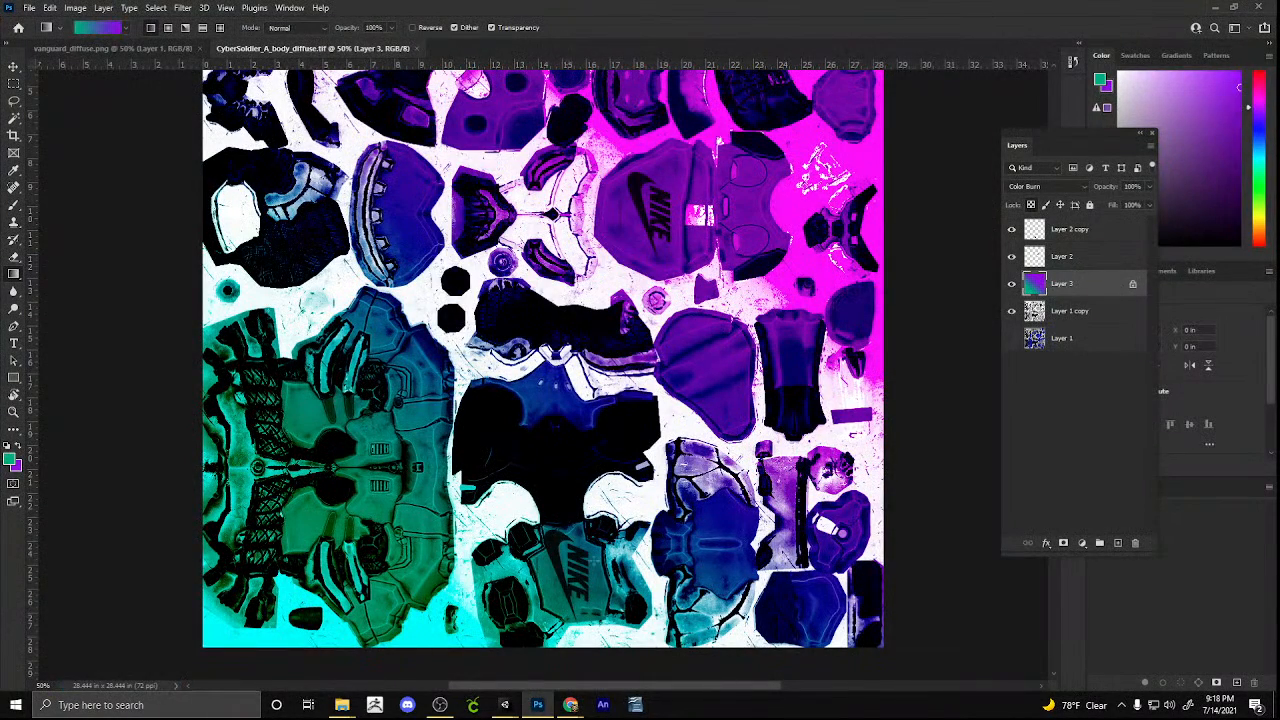
# Switch to the Robot vs aliens project in Unity and create a material with the default name in the CyberSoldier Textures folder
pyautogui.moveTo(505, 705)
pyautogui.click(462, 650)
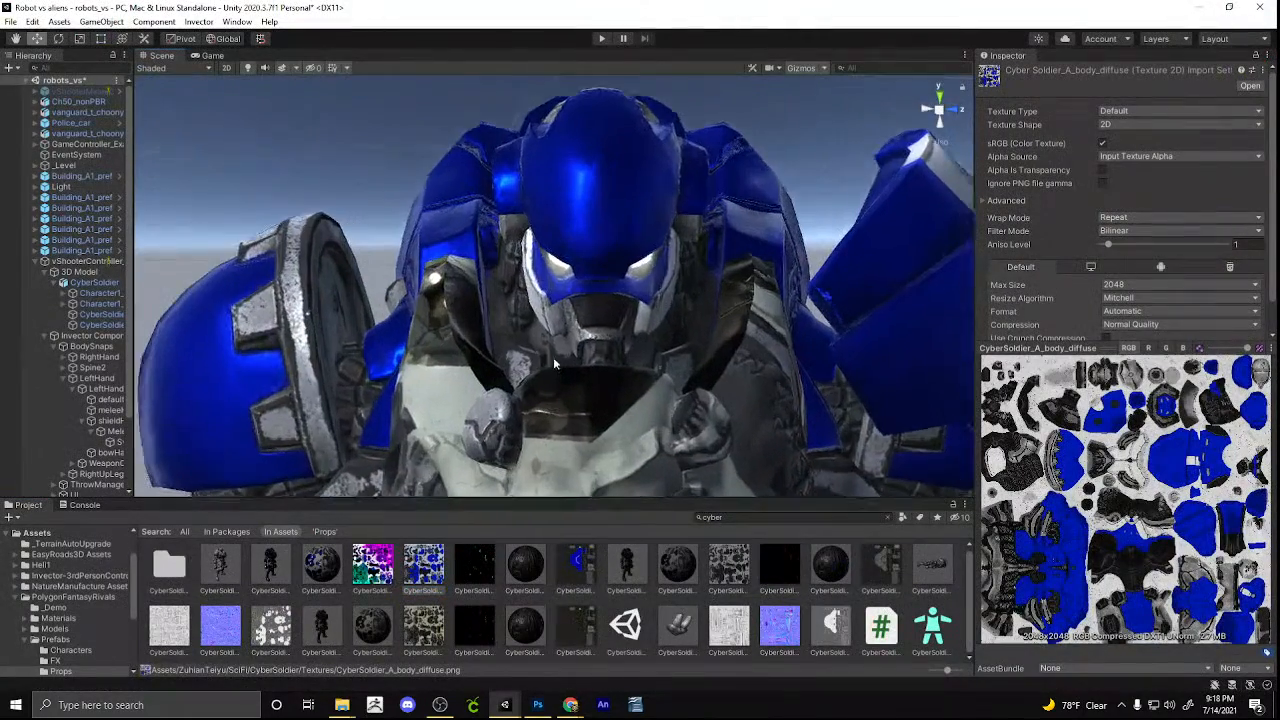
pyautogui.scroll(-5, 557, 331)
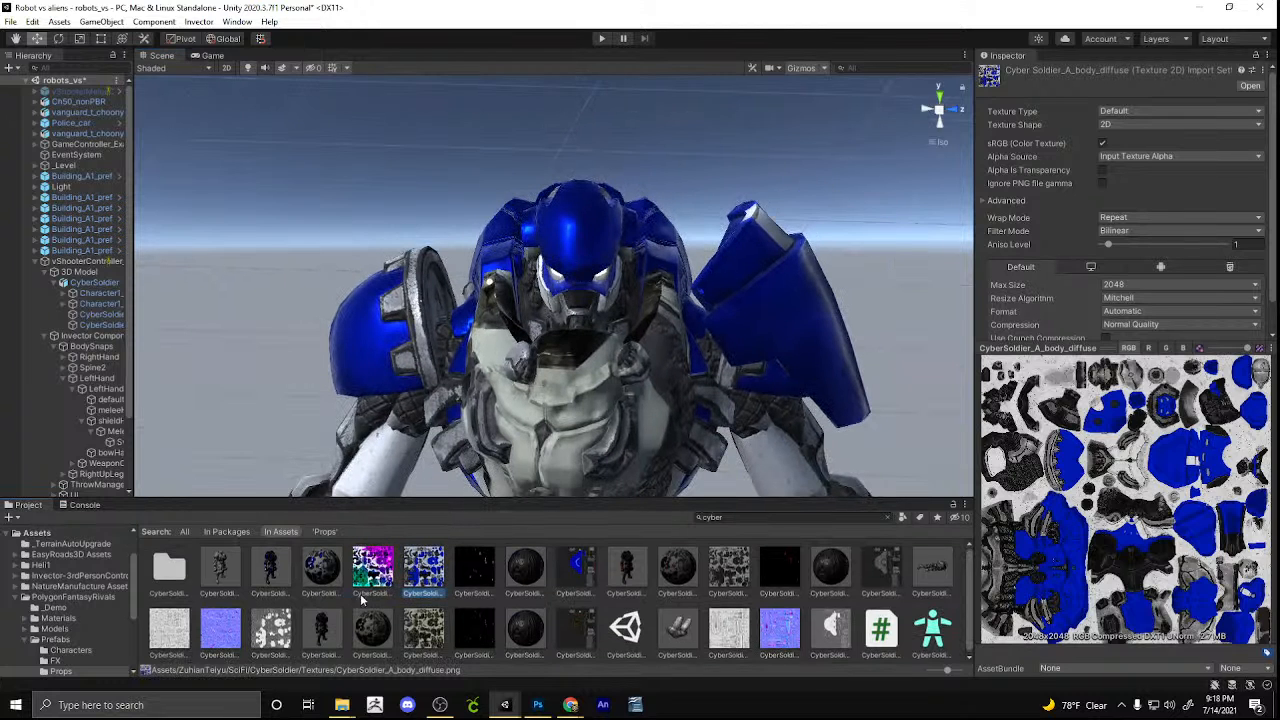
pyautogui.moveTo(585, 491); pyautogui.dragTo(585, 408)
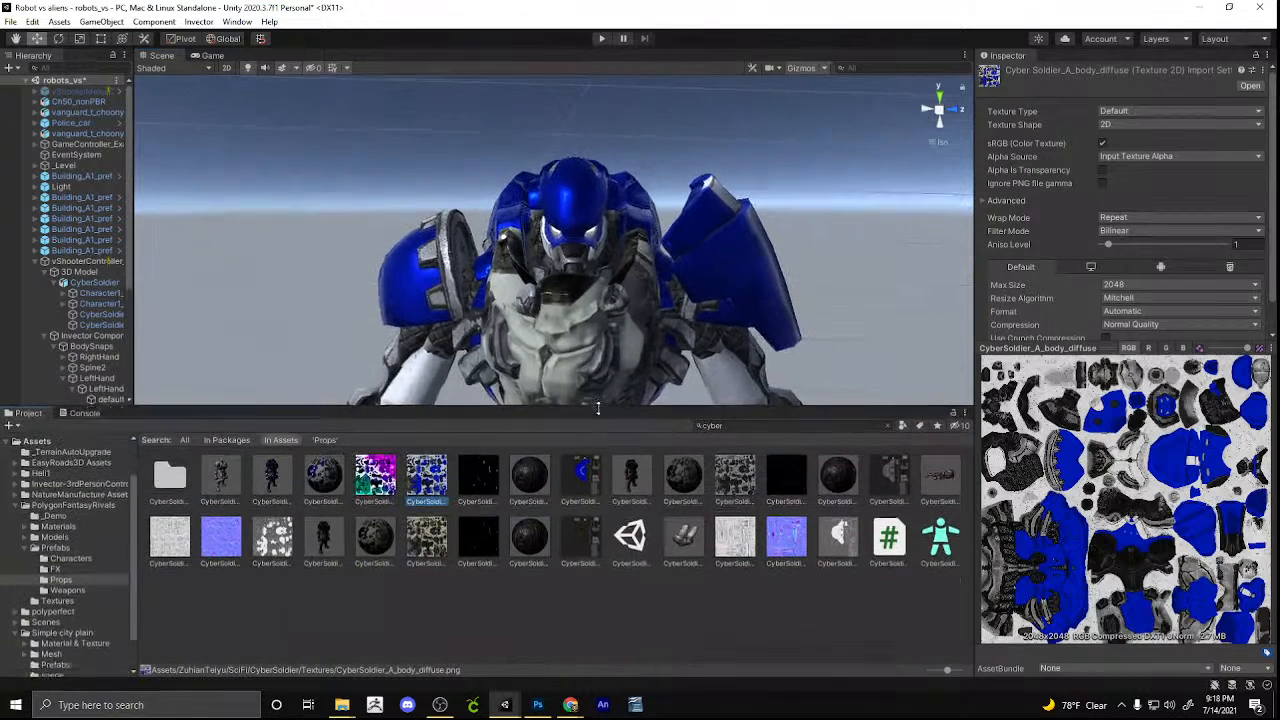
pyautogui.rightClick(389, 591)
pyautogui.moveTo(464, 231)
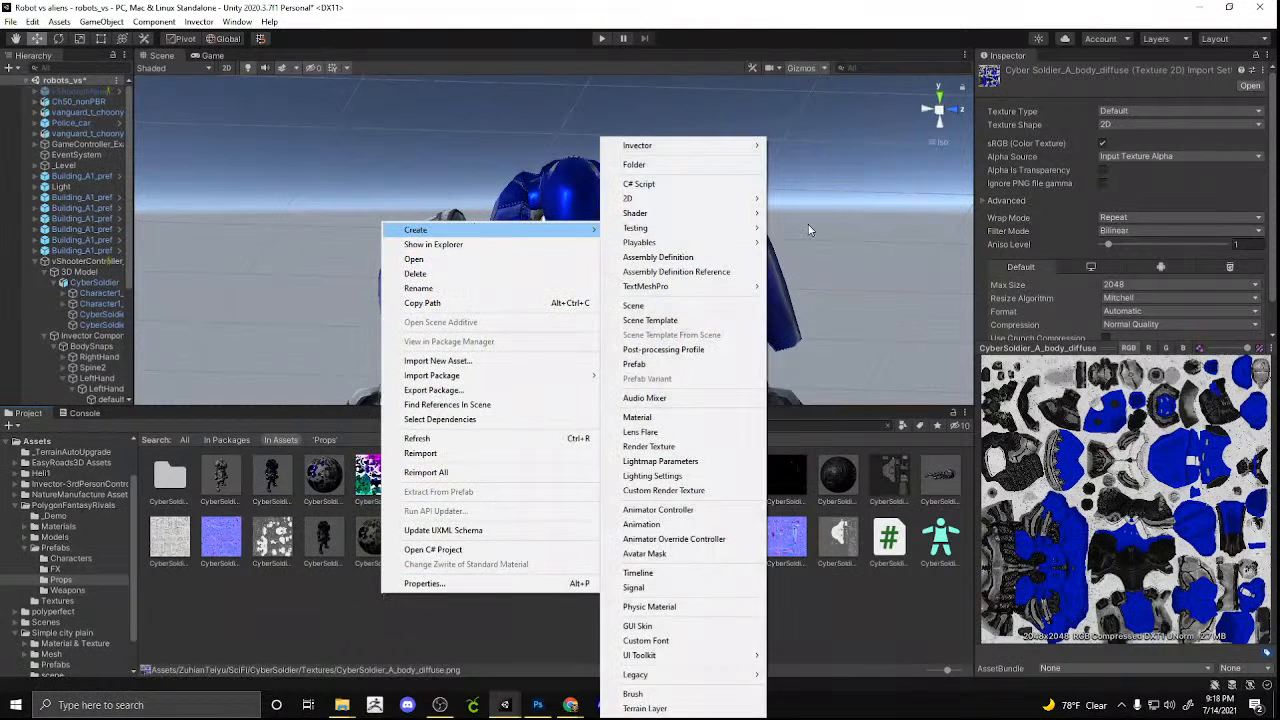
pyautogui.click(637, 417)
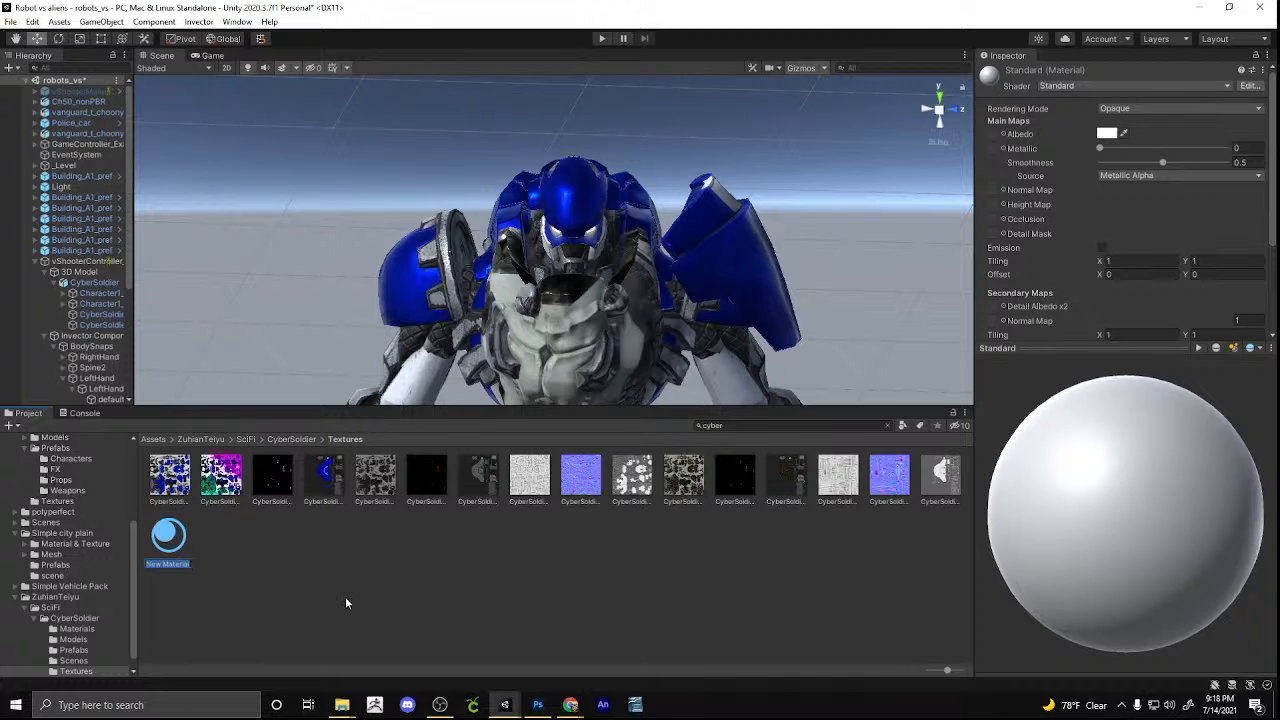
pyautogui.press('Return')
pyautogui.click(228, 495)
pyautogui.click(183, 537)
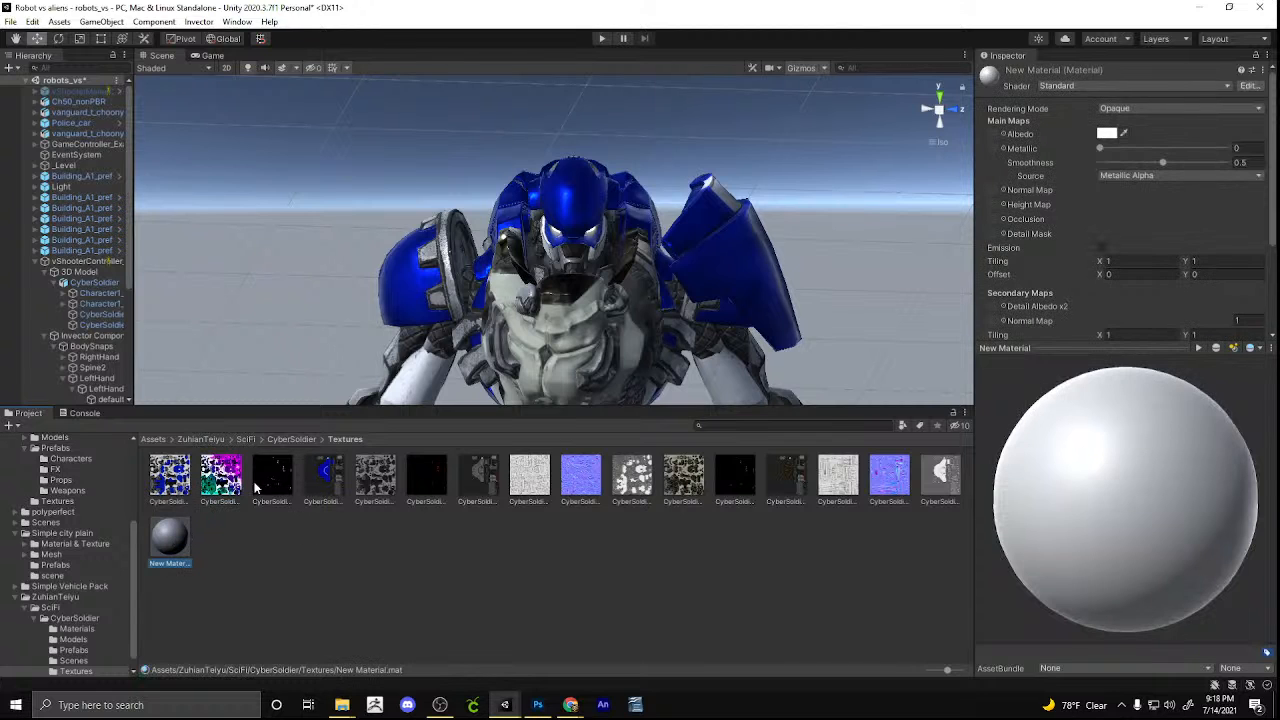
pyautogui.click(224, 480)
pyautogui.click(169, 536)
pyautogui.moveTo(226, 482); pyautogui.dragTo(1000, 194)
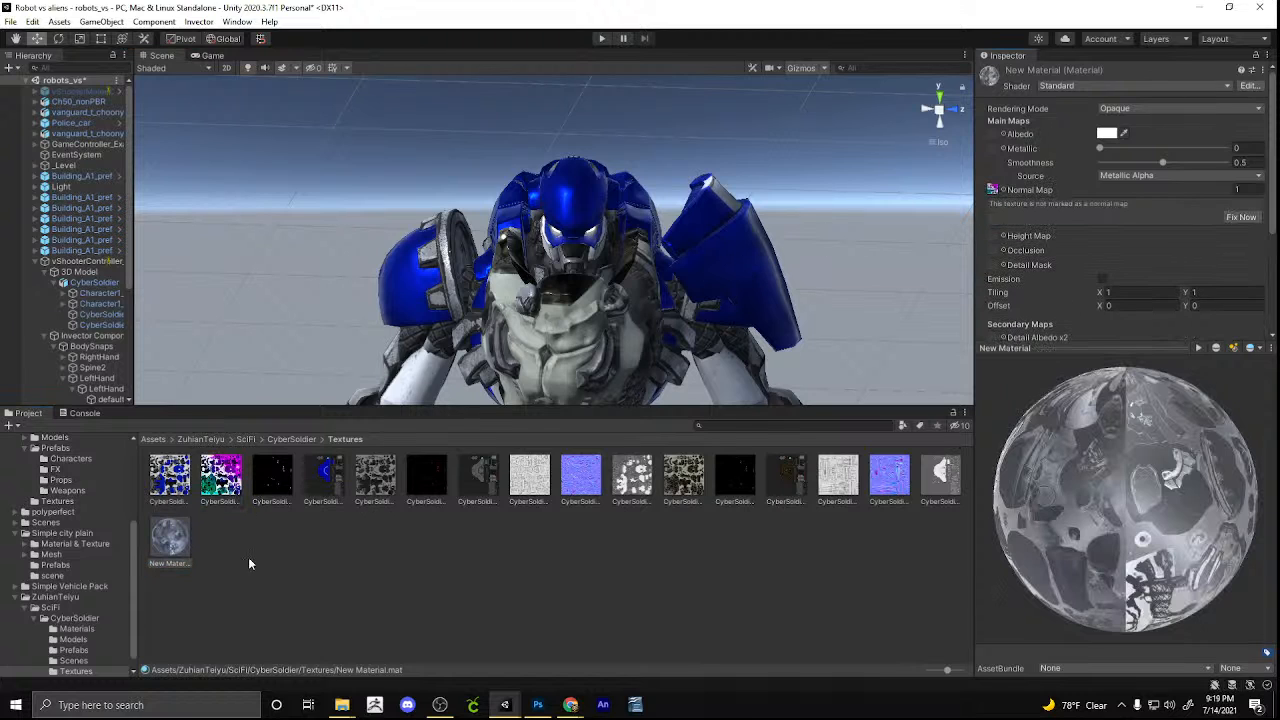
pyautogui.click(32, 21)
pyautogui.click(60, 28)
# Assign the green-and-purple CyberSoldier body texture to the new material's Albedo map
pyautogui.scroll(-3, 1030, 200)
pyautogui.scroll(3, 1030, 200)
pyautogui.moveTo(1012, 148); pyautogui.dragTo(996, 134)
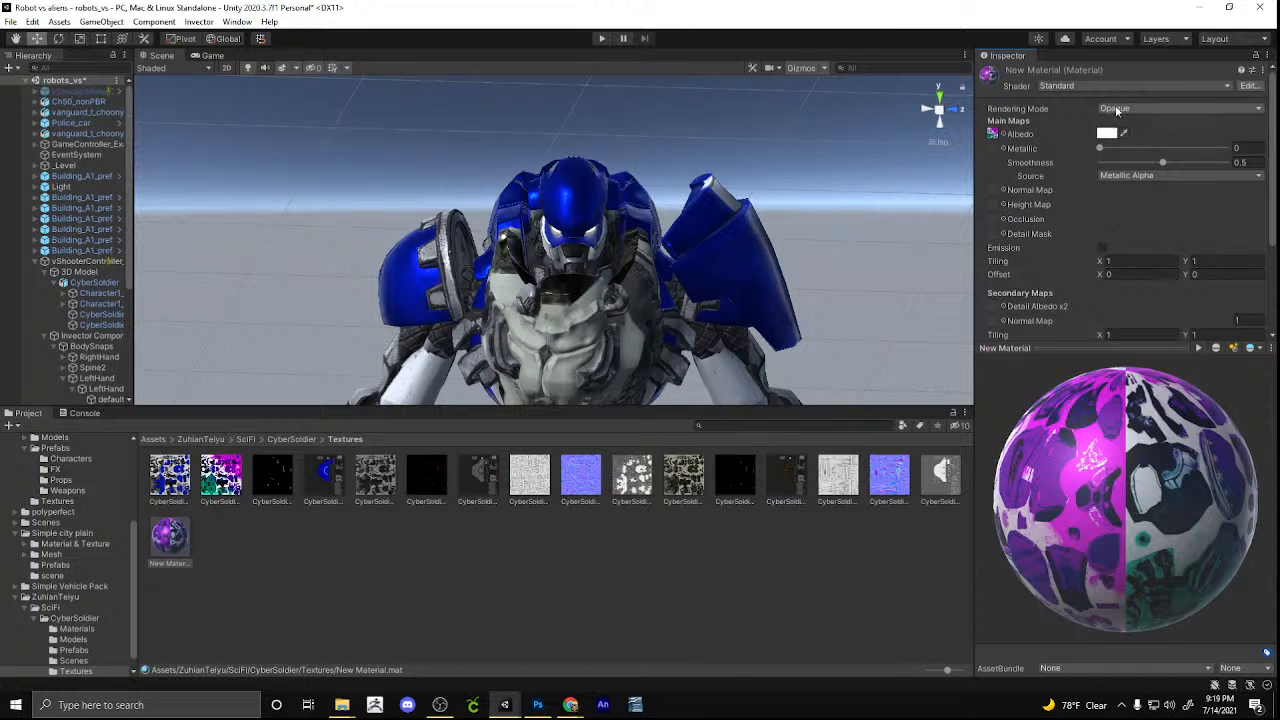
# Apply the new material to the CyberSoldier's body and armour, and check the model from the back and side
pyautogui.moveTo(157, 549); pyautogui.dragTo(570, 245)
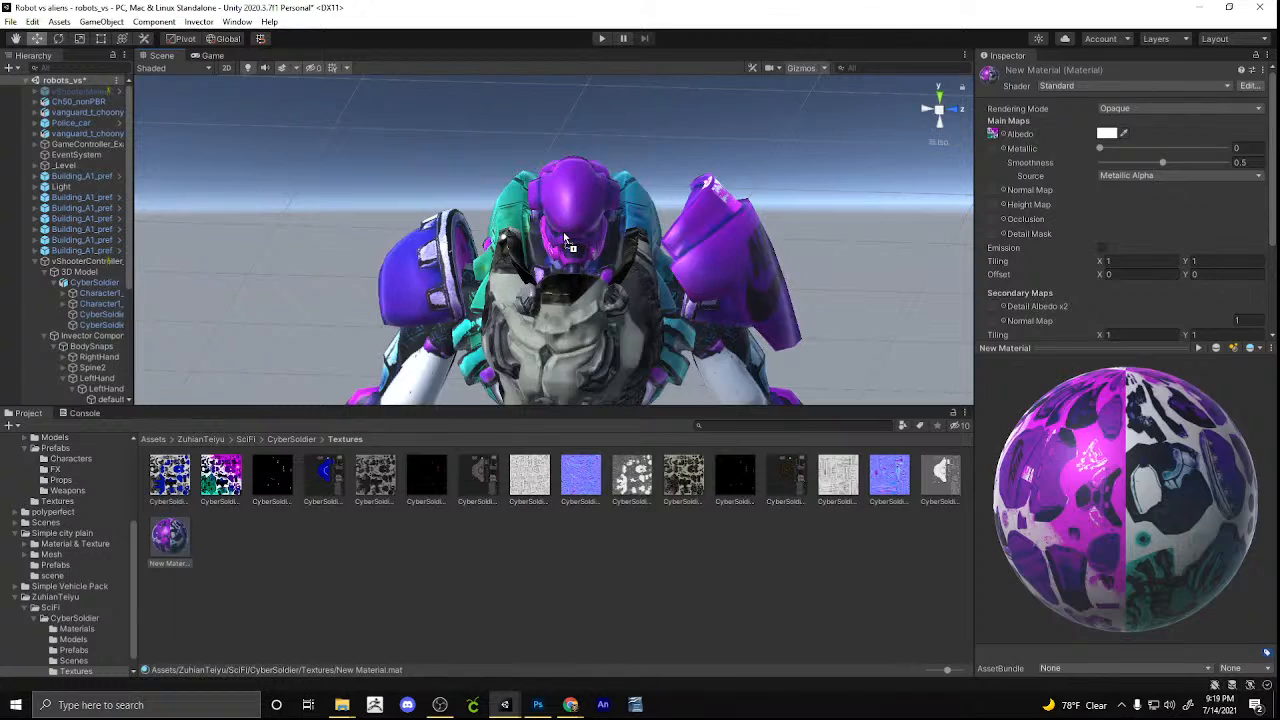
pyautogui.keyDown('alt'); pyautogui.moveTo(764, 260); pyautogui.dragTo(476, 185); pyautogui.keyUp('alt')
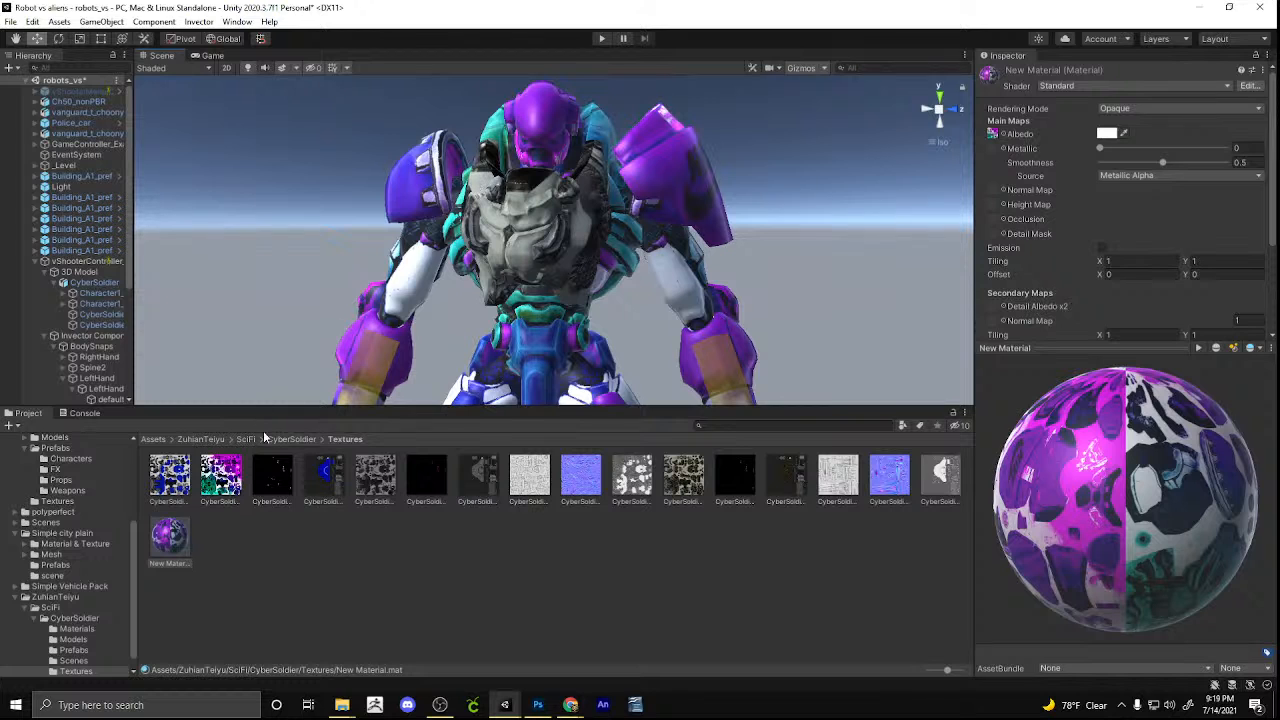
pyautogui.moveTo(172, 535); pyautogui.dragTo(389, 181)
pyautogui.scroll(5, 732, 214)
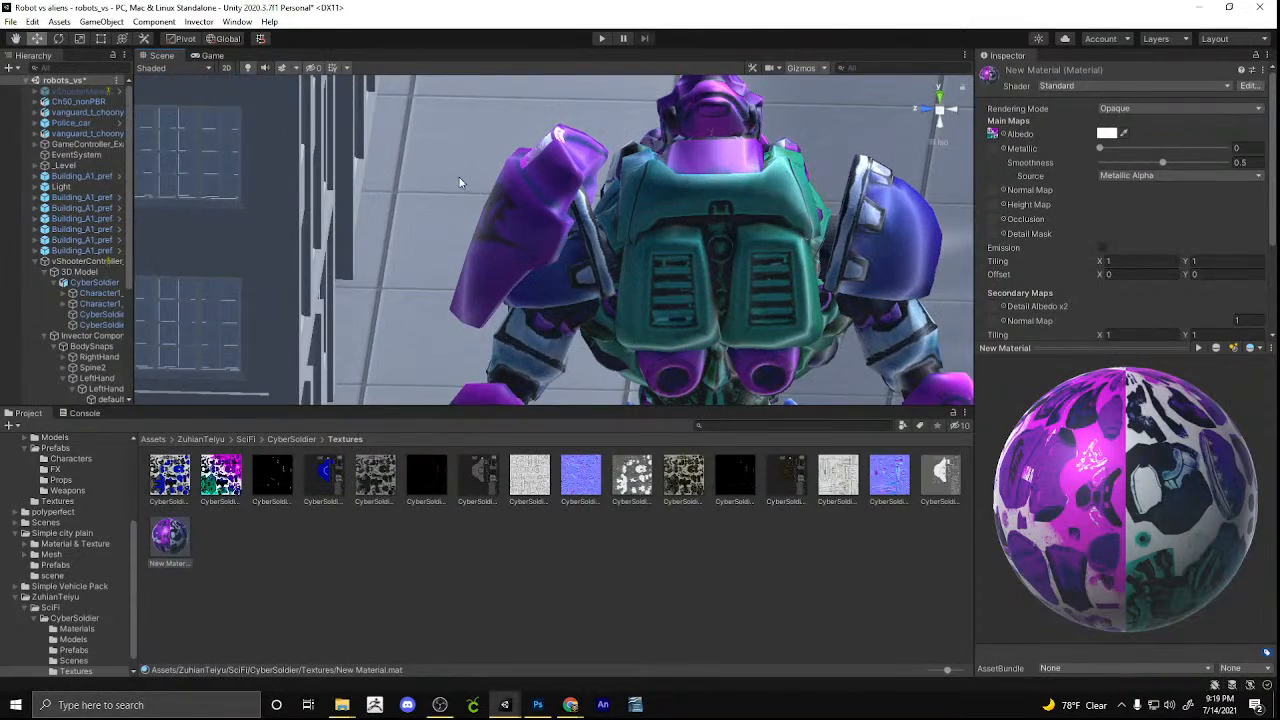
pyautogui.keyDown('alt'); pyautogui.moveTo(476, 181); pyautogui.dragTo(580, 240); pyautogui.keyUp('alt')
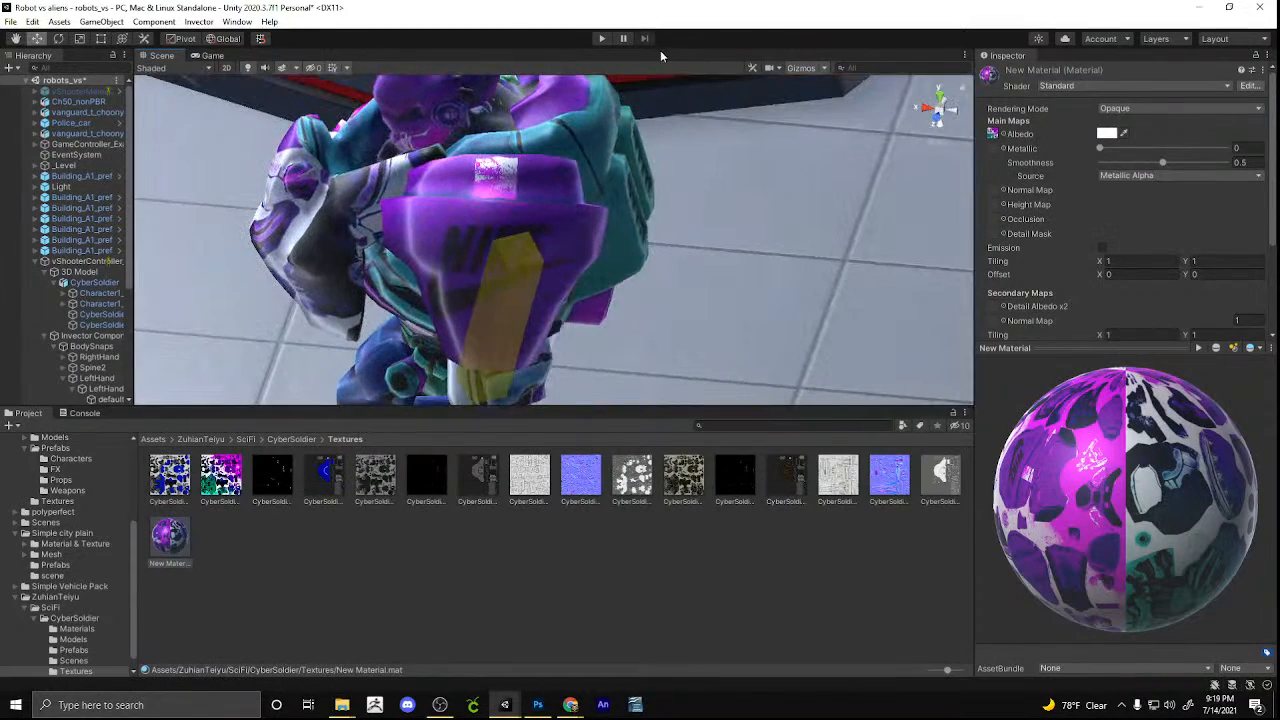
# Run the game, test the recoloured CyberSoldier's movement and attacks among the buildings, and stop the game
pyautogui.click(604, 40)
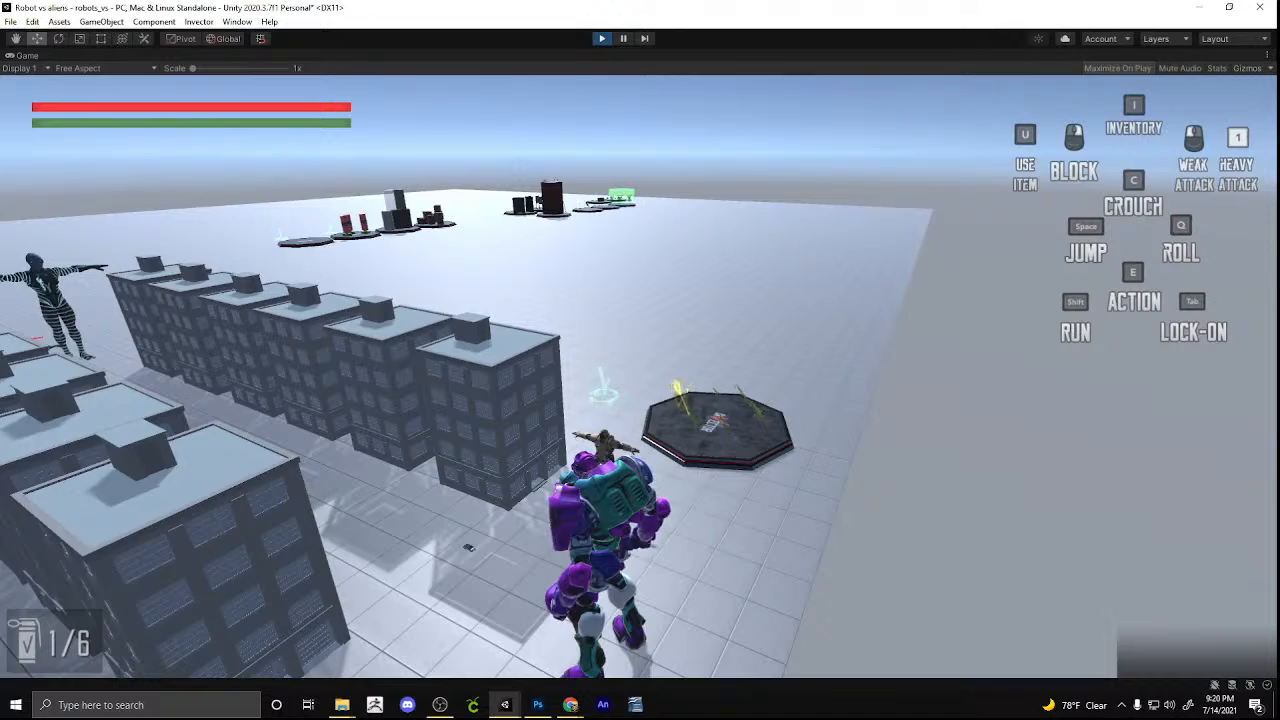
pyautogui.click(640, 377)
pyautogui.click(640, 377)
pyautogui.click(640, 377)
pyautogui.click(640, 377)
pyautogui.click(640, 377)
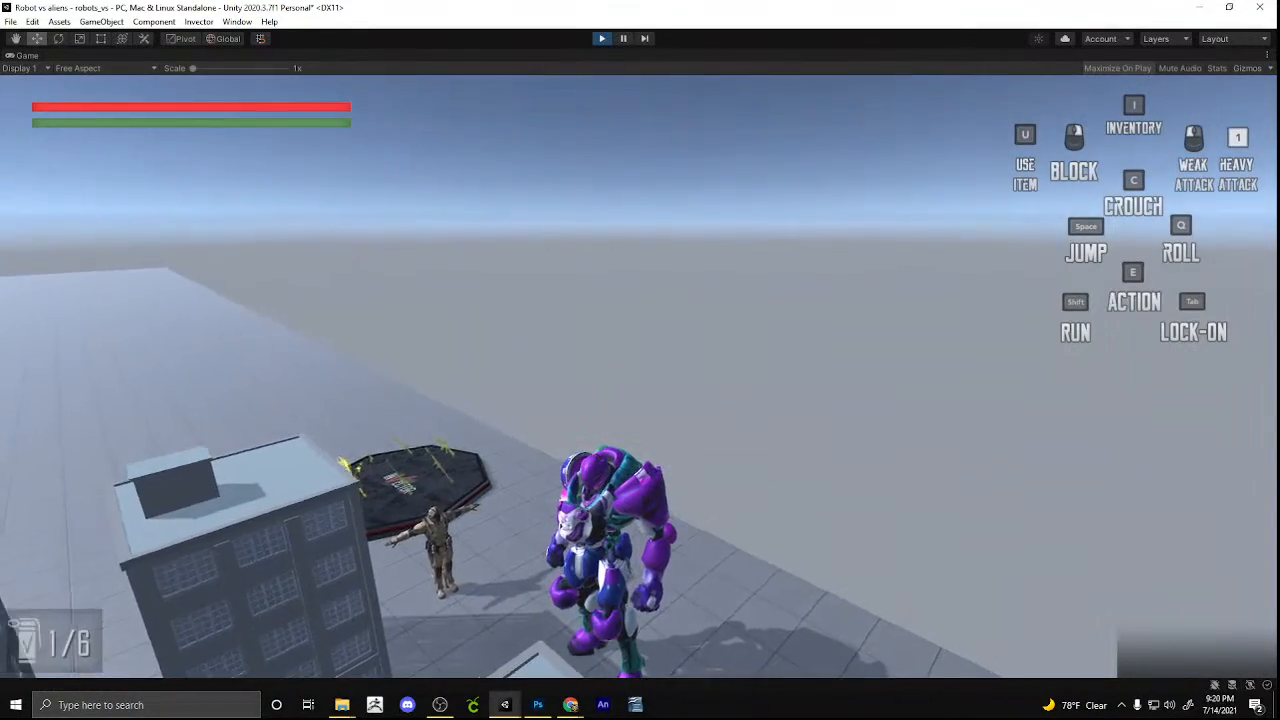
pyautogui.click(640, 377)
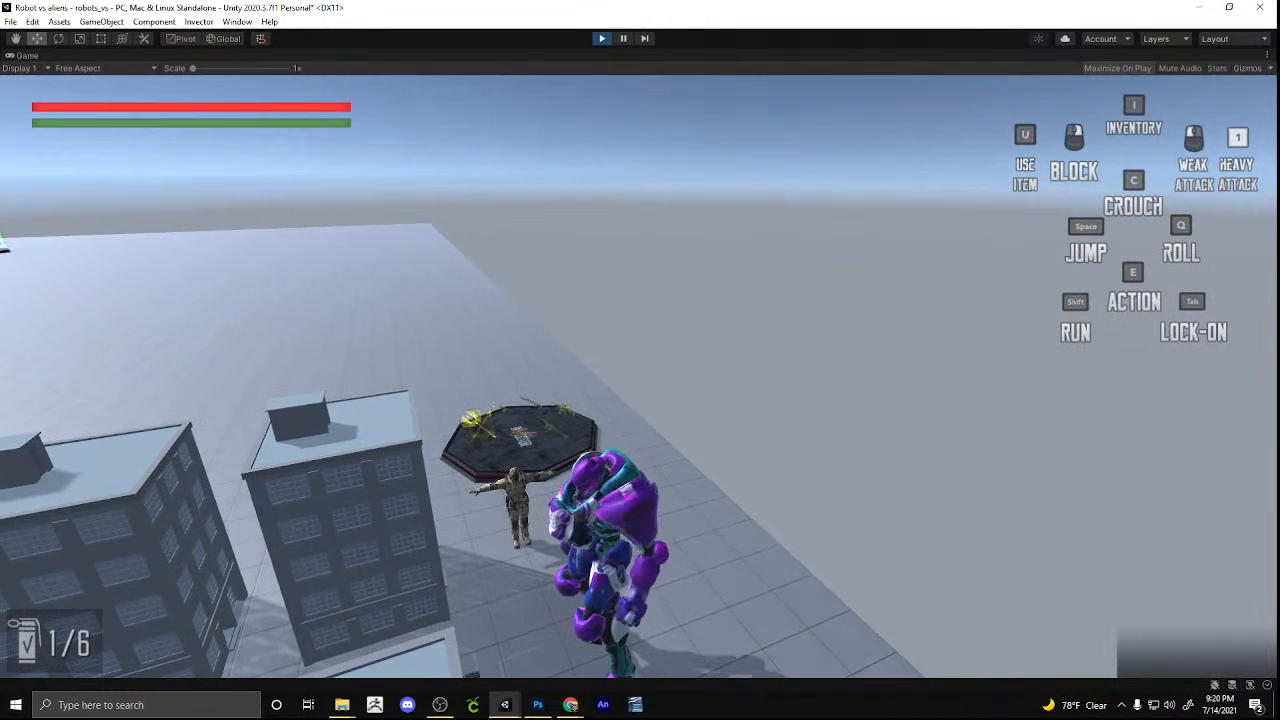
pyautogui.click(640, 377)
pyautogui.click(640, 377)
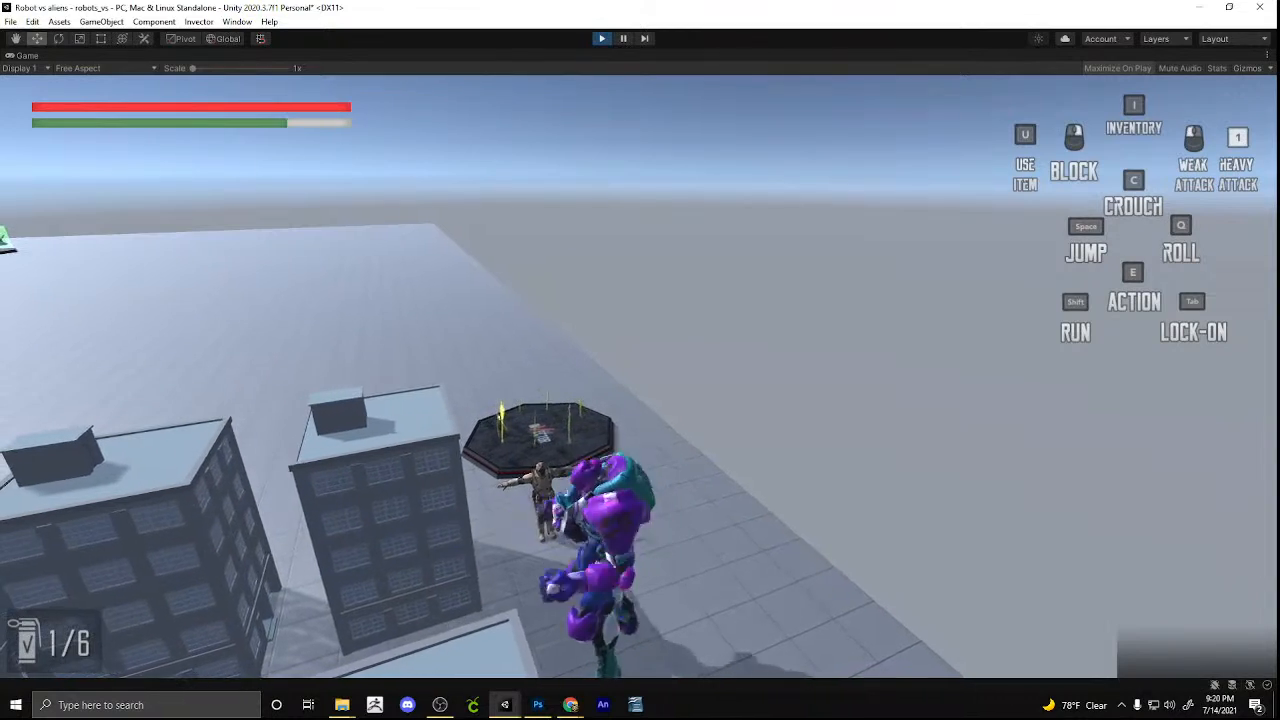
pyautogui.click(640, 377)
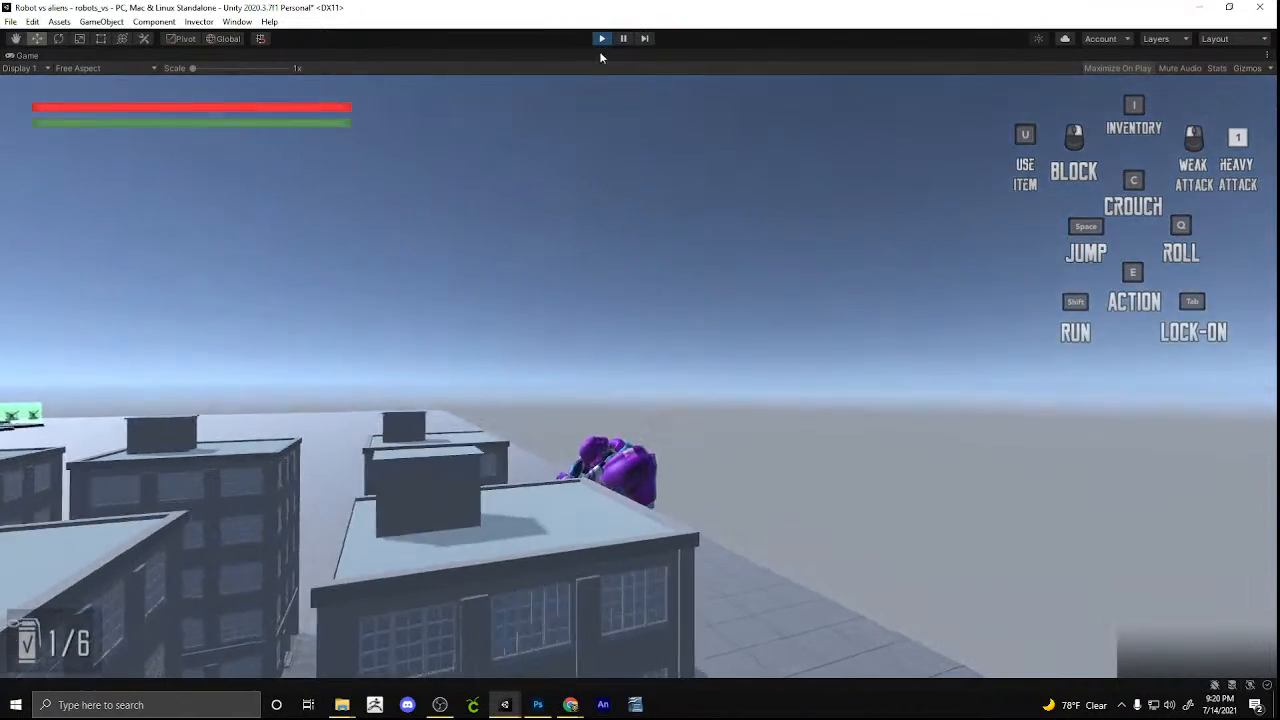
pyautogui.click(601, 42)
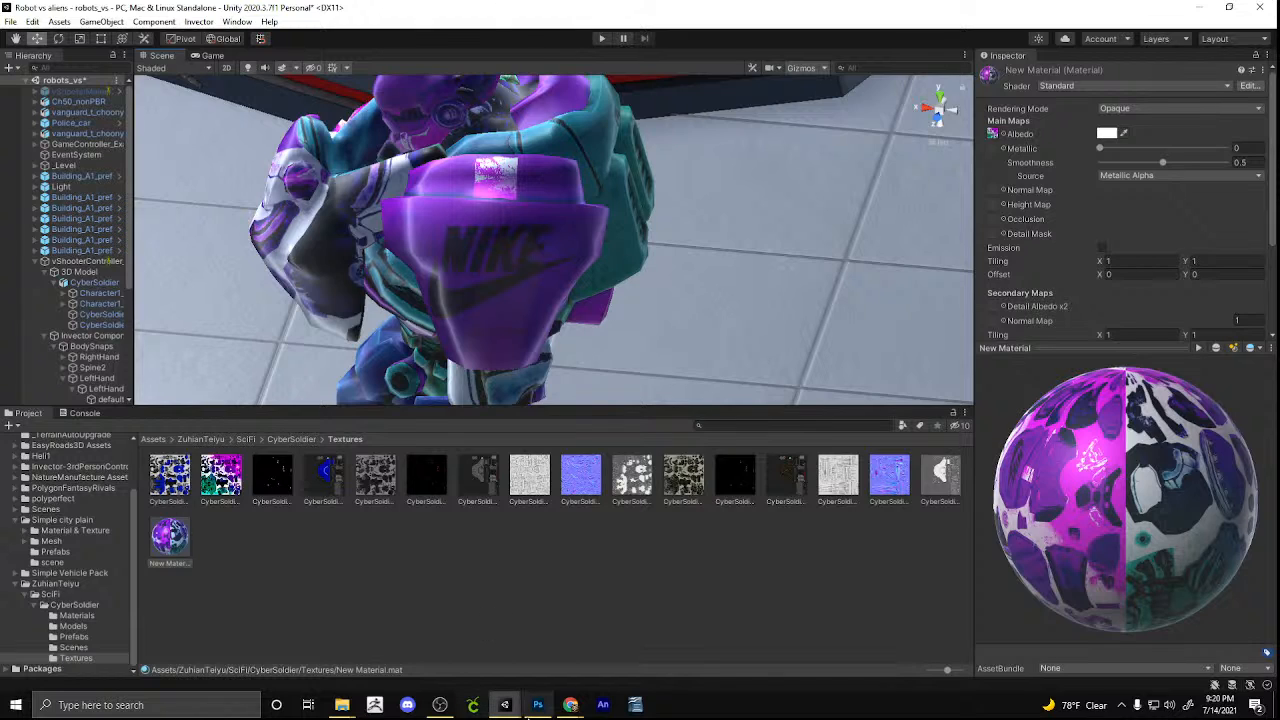
# Switch to the Rose_2021 project and examine the Ch46_nonPBR (3) character model and its sub-assets
pyautogui.moveTo(505, 705)
pyautogui.click(555, 633)
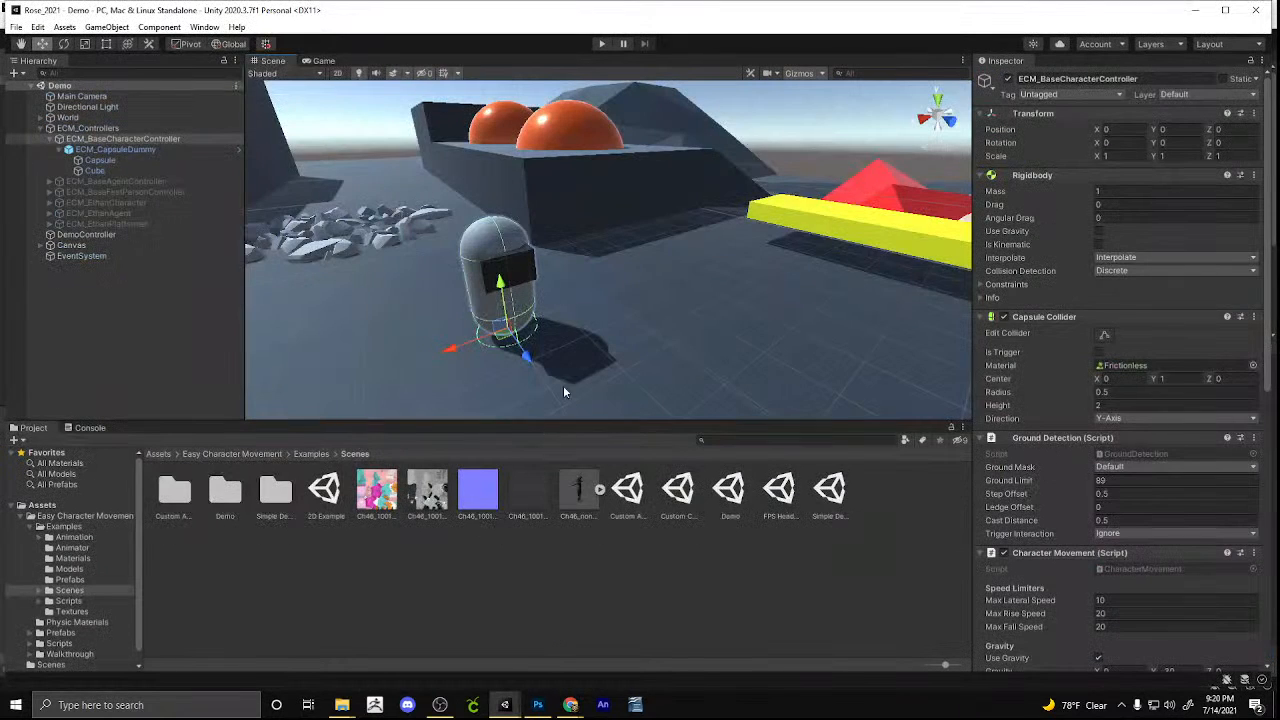
pyautogui.scroll(3, 560, 370)
pyautogui.keyDown('alt'); pyautogui.moveTo(557, 346); pyautogui.dragTo(590, 331); pyautogui.keyUp('alt')
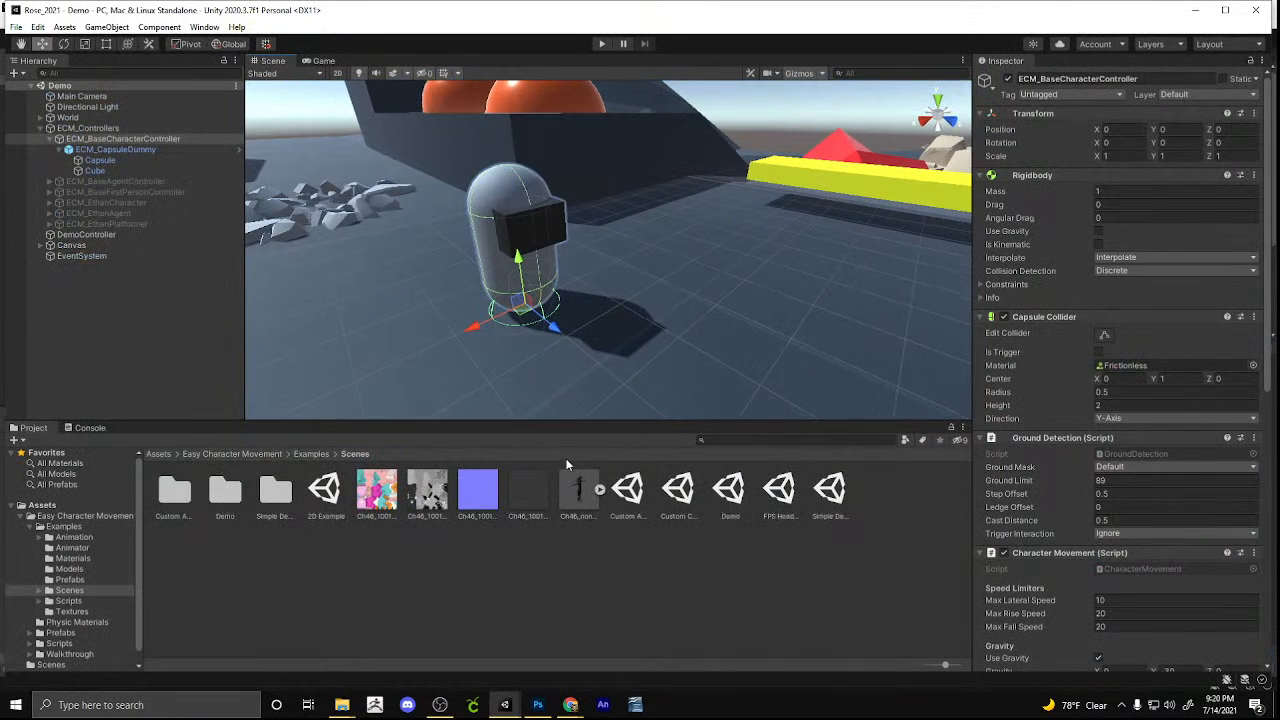
pyautogui.click(577, 500)
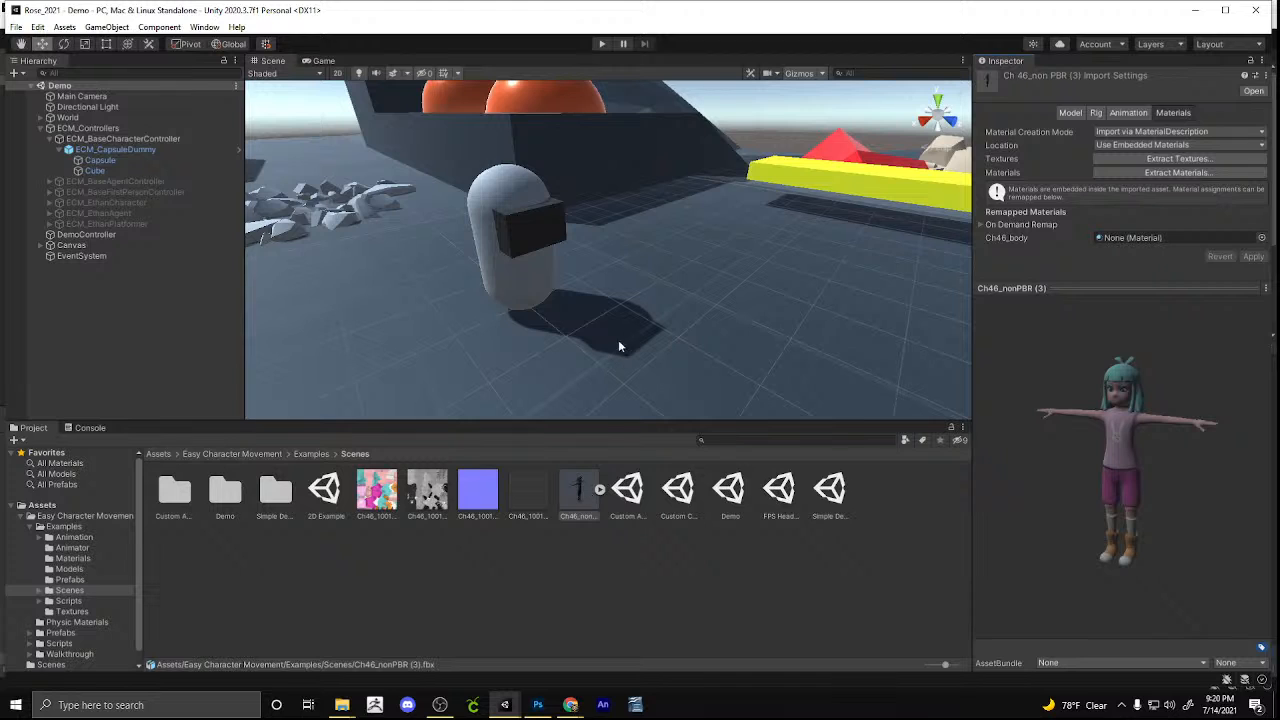
pyautogui.click(600, 491)
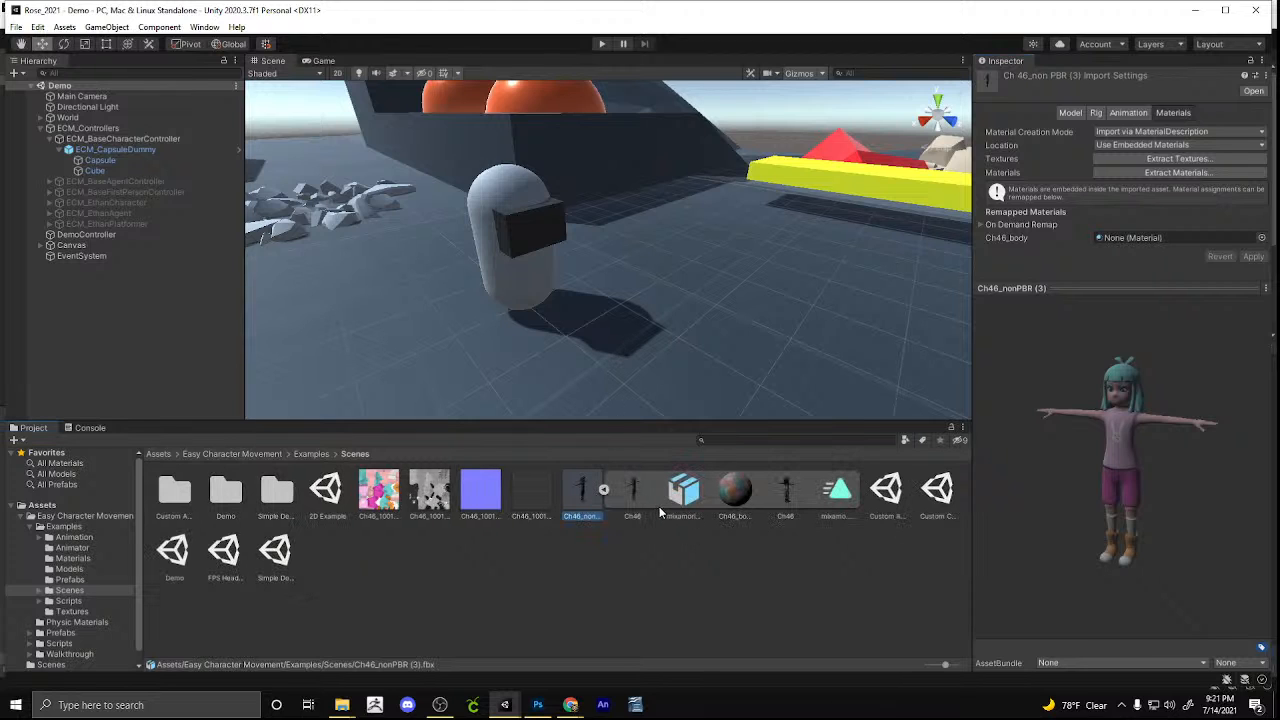
pyautogui.click(632, 490)
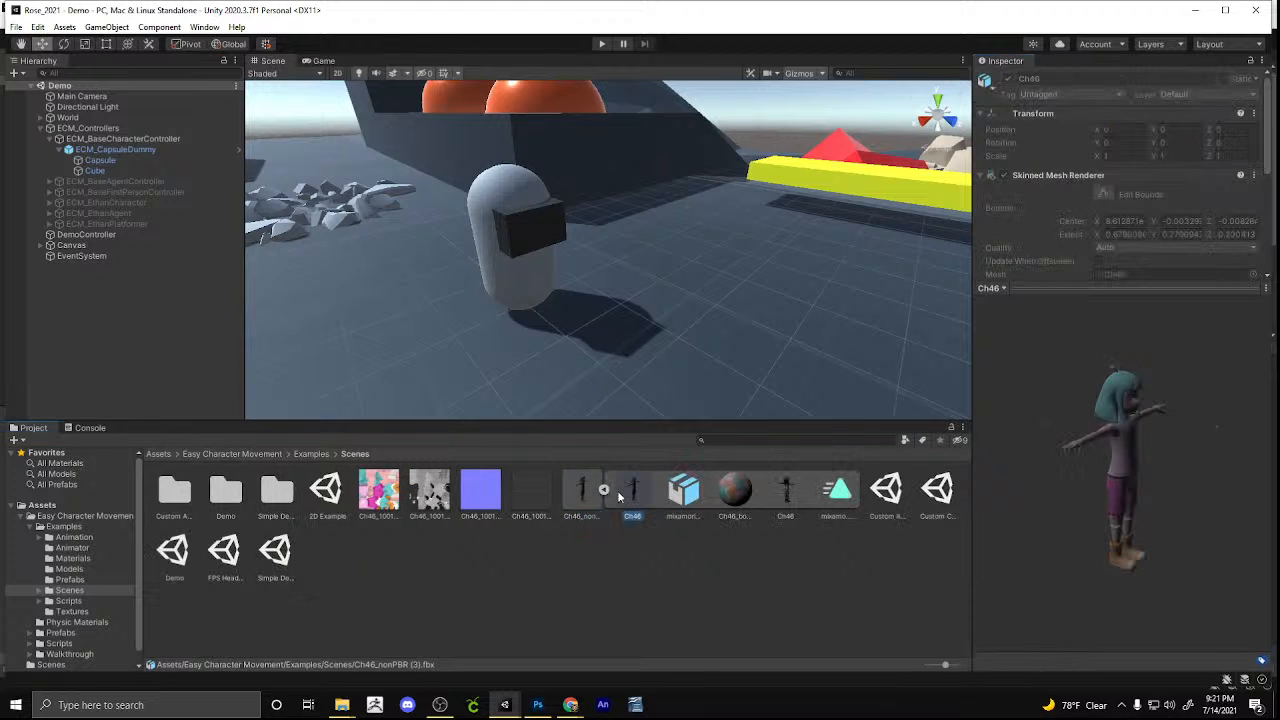
pyautogui.click(581, 491)
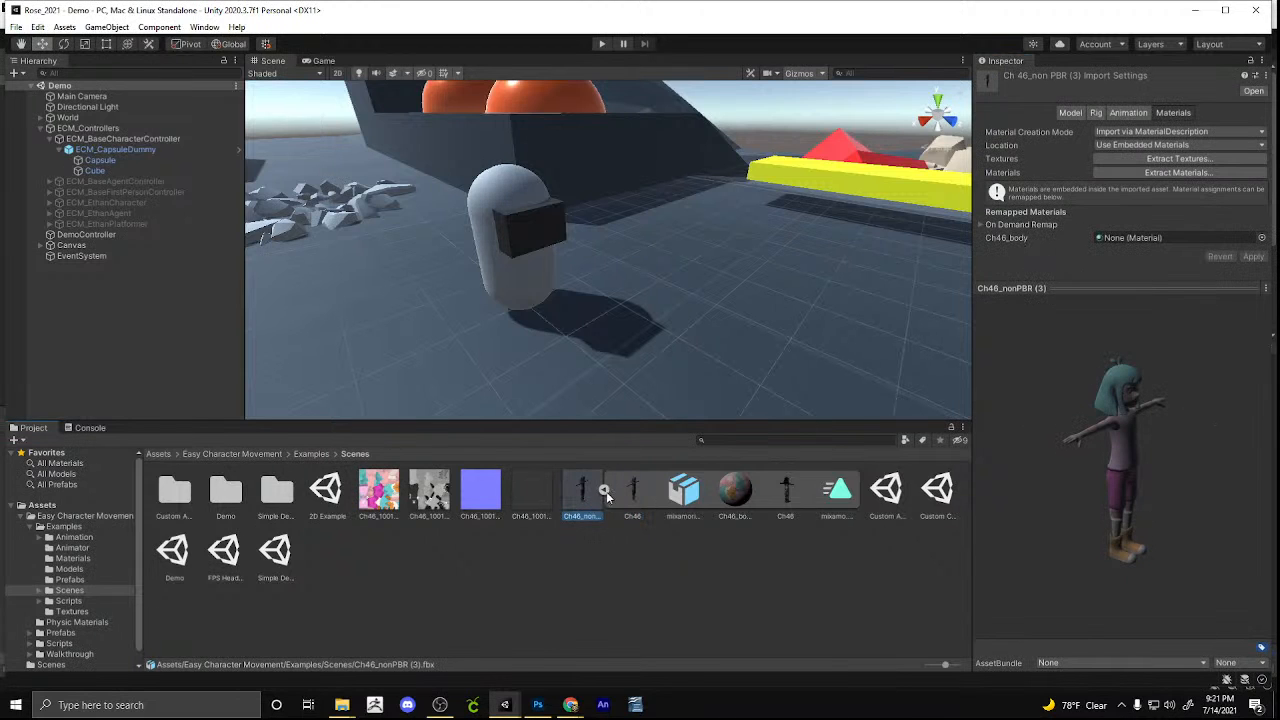
pyautogui.click(603, 490)
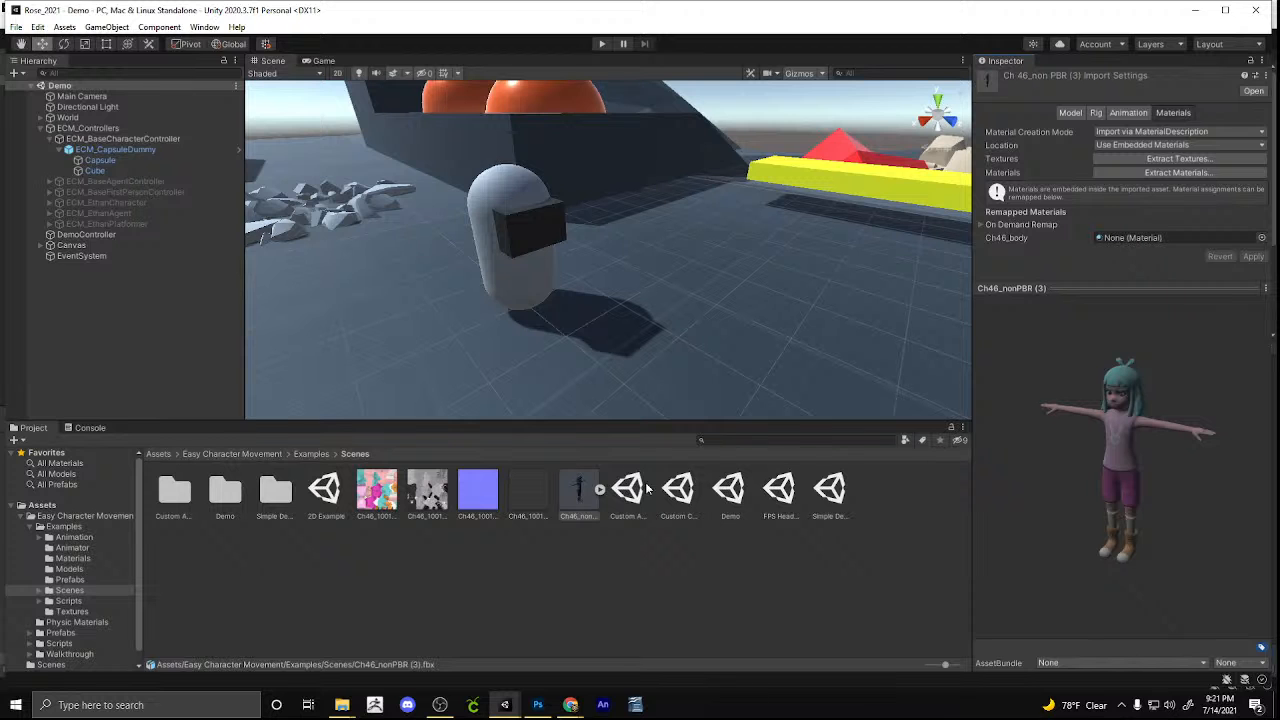
# Select the ECM_CapsuleDummy character and frame it in the scene
pyautogui.moveTo(669, 303); pyautogui.dragTo(560, 315, button='right')
pyautogui.click(598, 265)
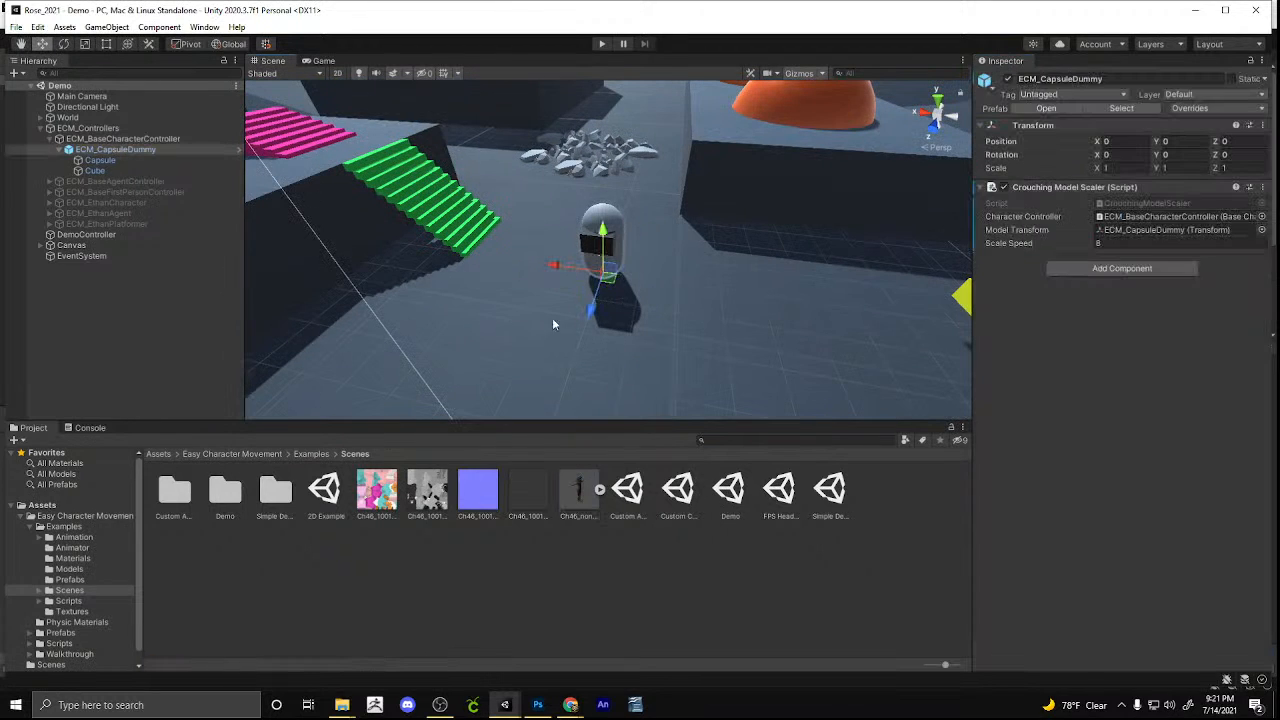
pyautogui.press('f')
pyautogui.moveTo(508, 704)
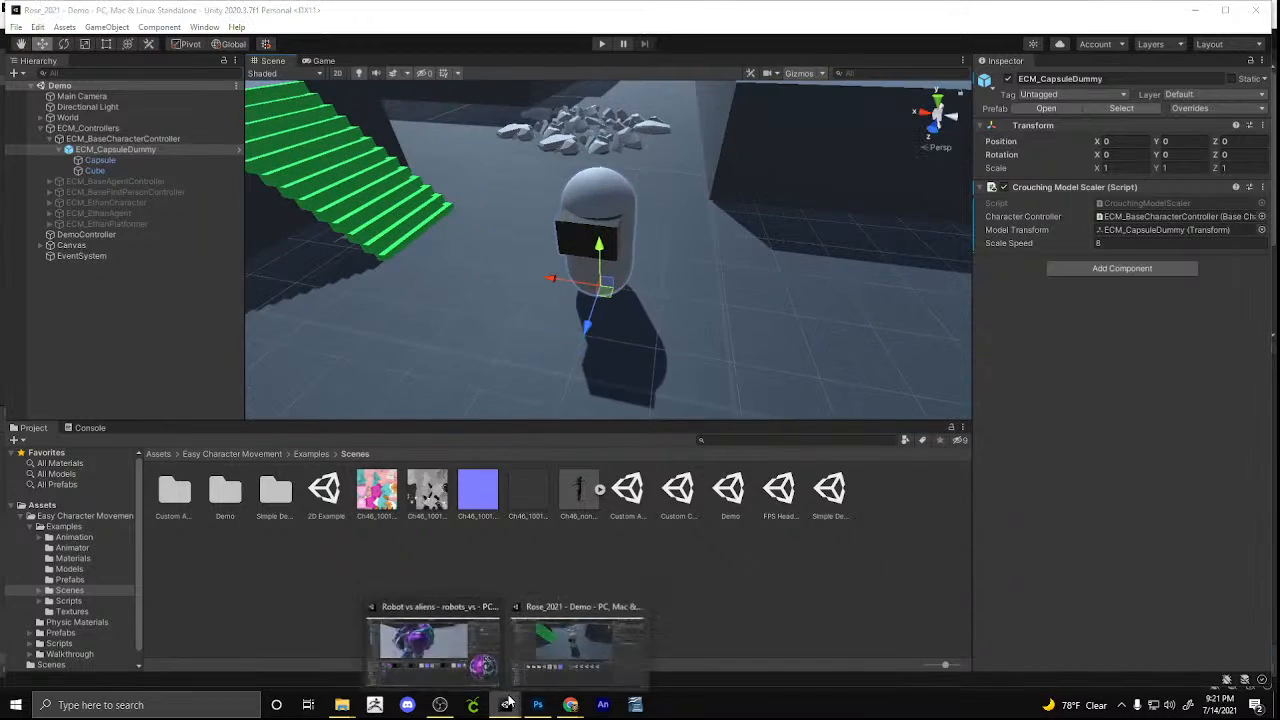
pyautogui.moveTo(494, 606)
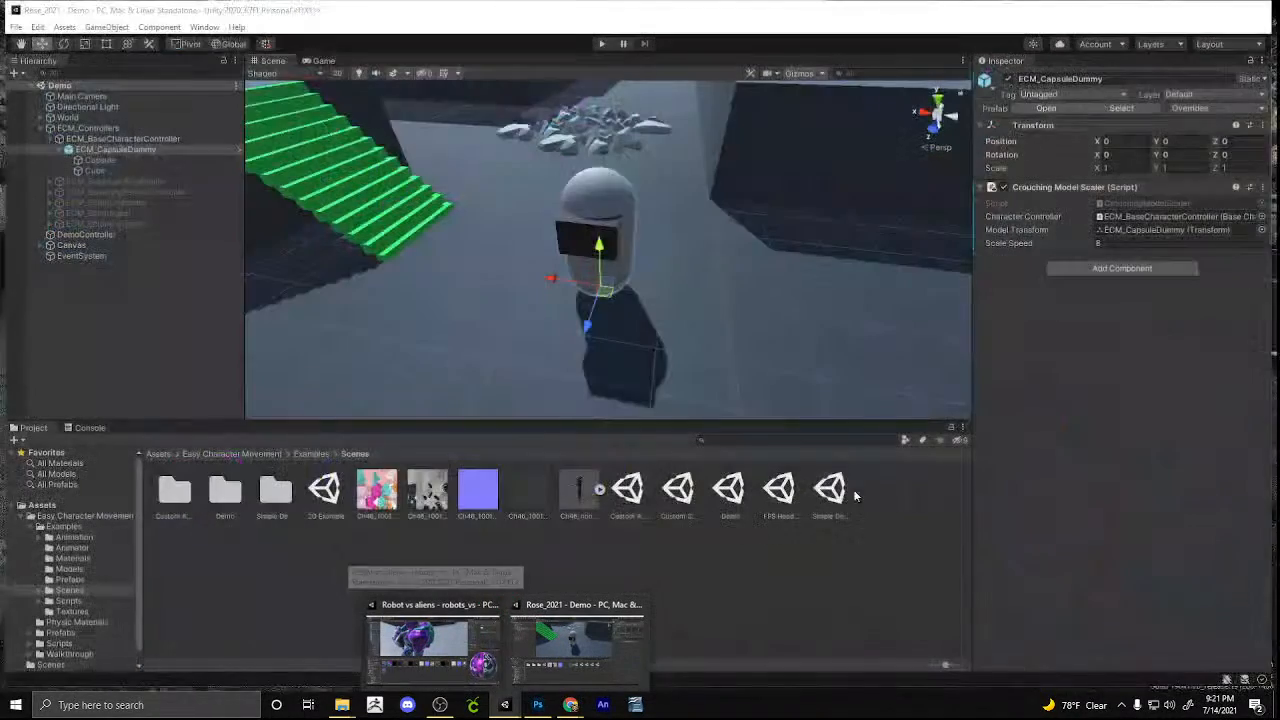
pyautogui.click(775, 580)
pyautogui.moveTo(666, 352); pyautogui.dragTo(606, 273, button='right')
pyautogui.scroll(3, 617, 267)
pyautogui.scroll(-7, 612, 268)
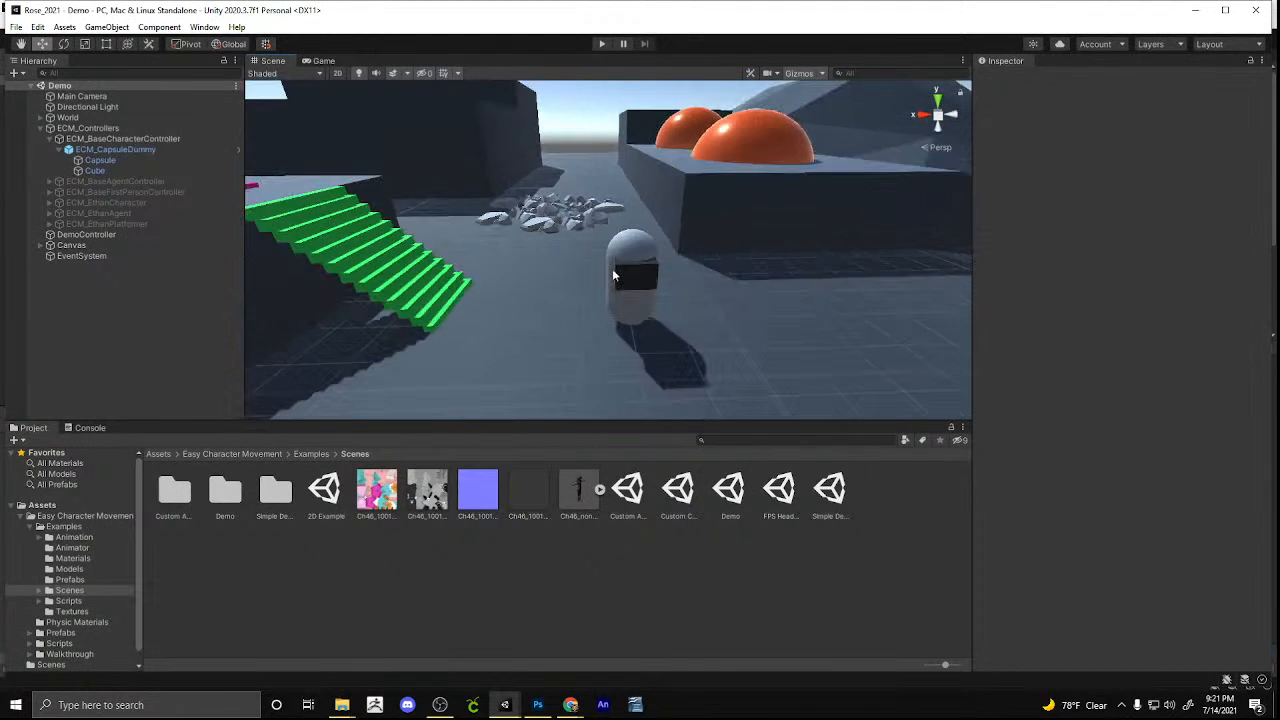
pyautogui.scroll(-2, 617, 268)
pyautogui.scroll(5, 633, 264)
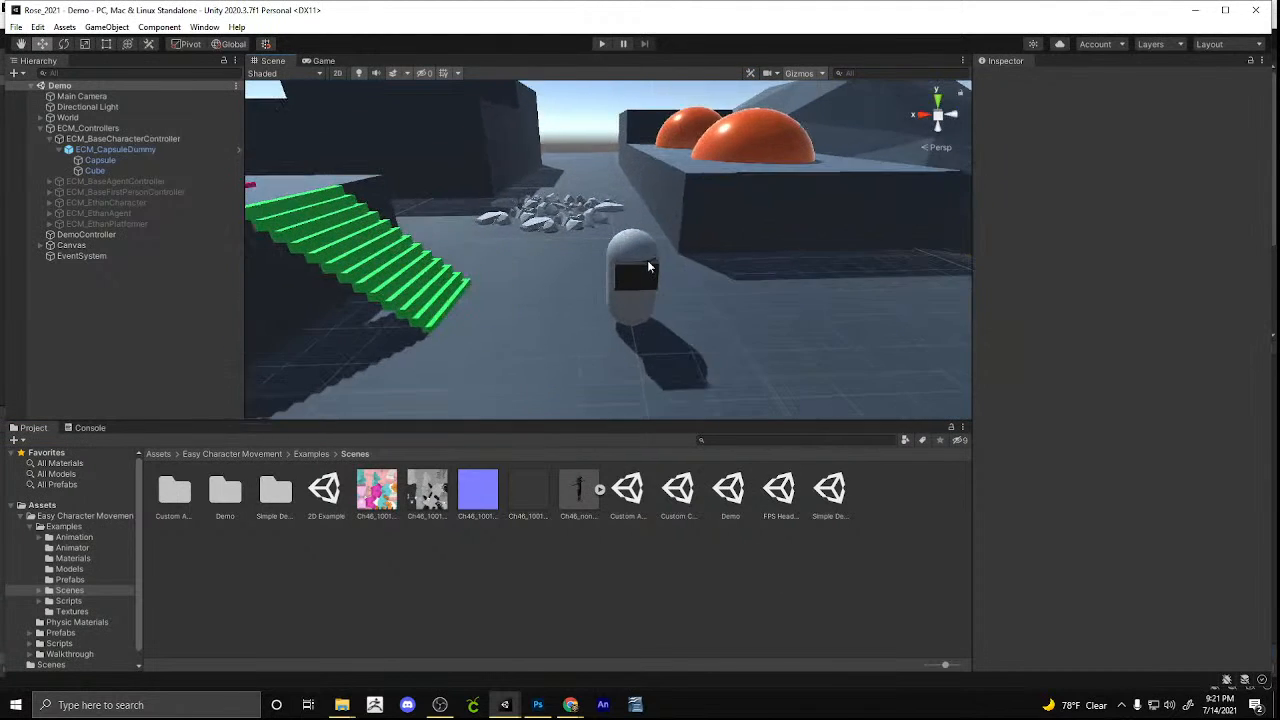
# Place the Ch46_nonPBR (3) model in the scene beside the capsule dummy and parent it under ECM_Controllers
pyautogui.moveTo(646, 260); pyautogui.dragTo(552, 227, button='middle')
pyautogui.moveTo(552, 227)
pyautogui.mouseDown(button='right')
pyautogui.moveTo(605, 238)
pyautogui.moveTo(560, 228)
pyautogui.mouseUp(button='right')
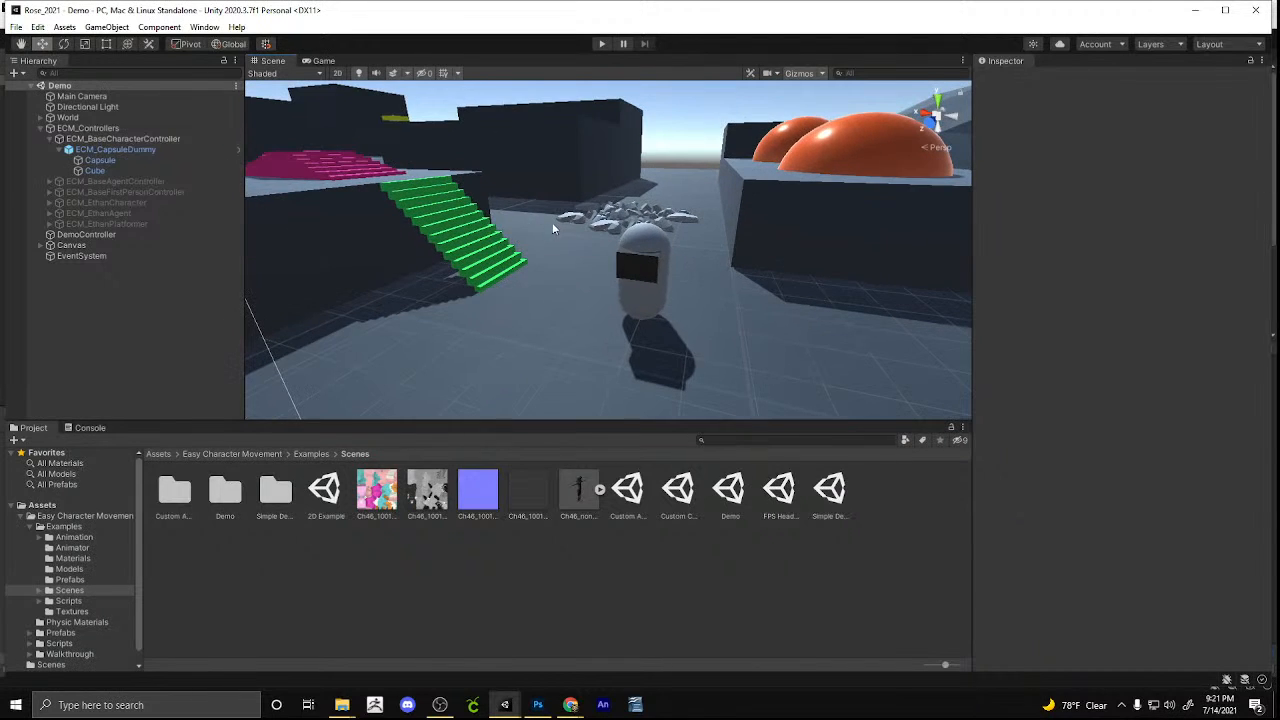
pyautogui.scroll(3, 540, 235)
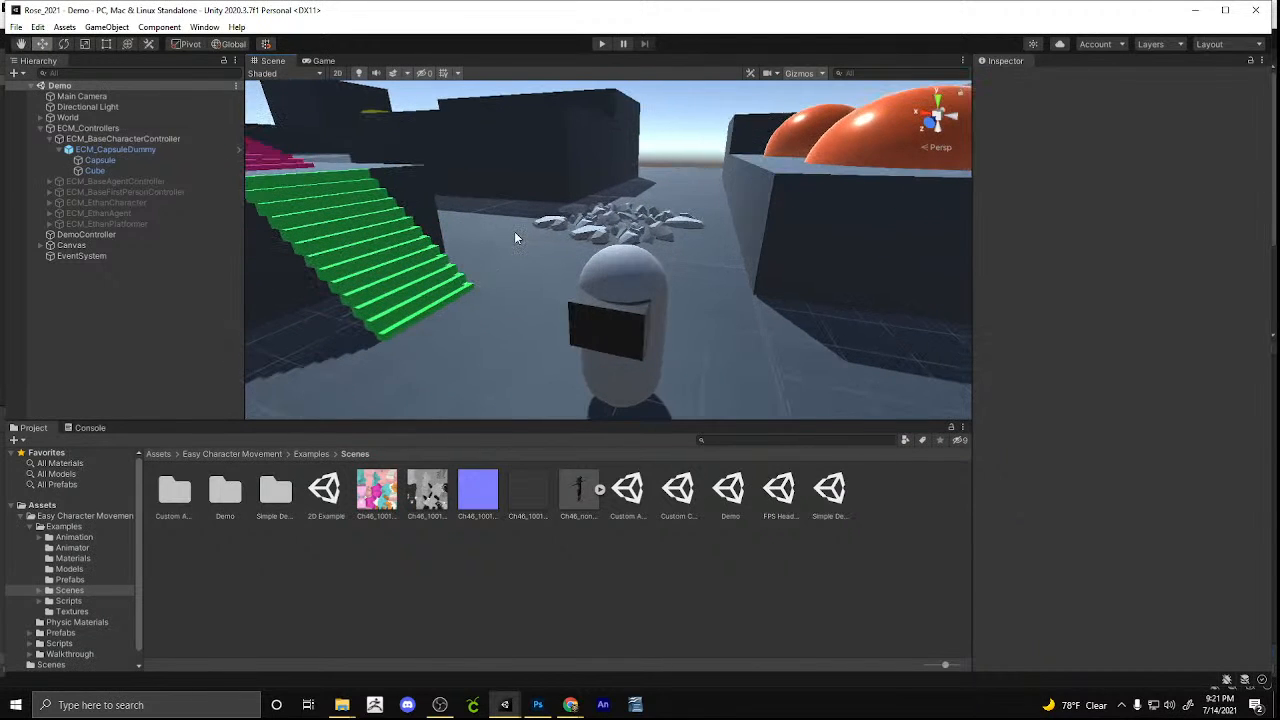
pyautogui.moveTo(610, 330); pyautogui.dragTo(603, 302, button='middle')
pyautogui.scroll(3, 603, 302)
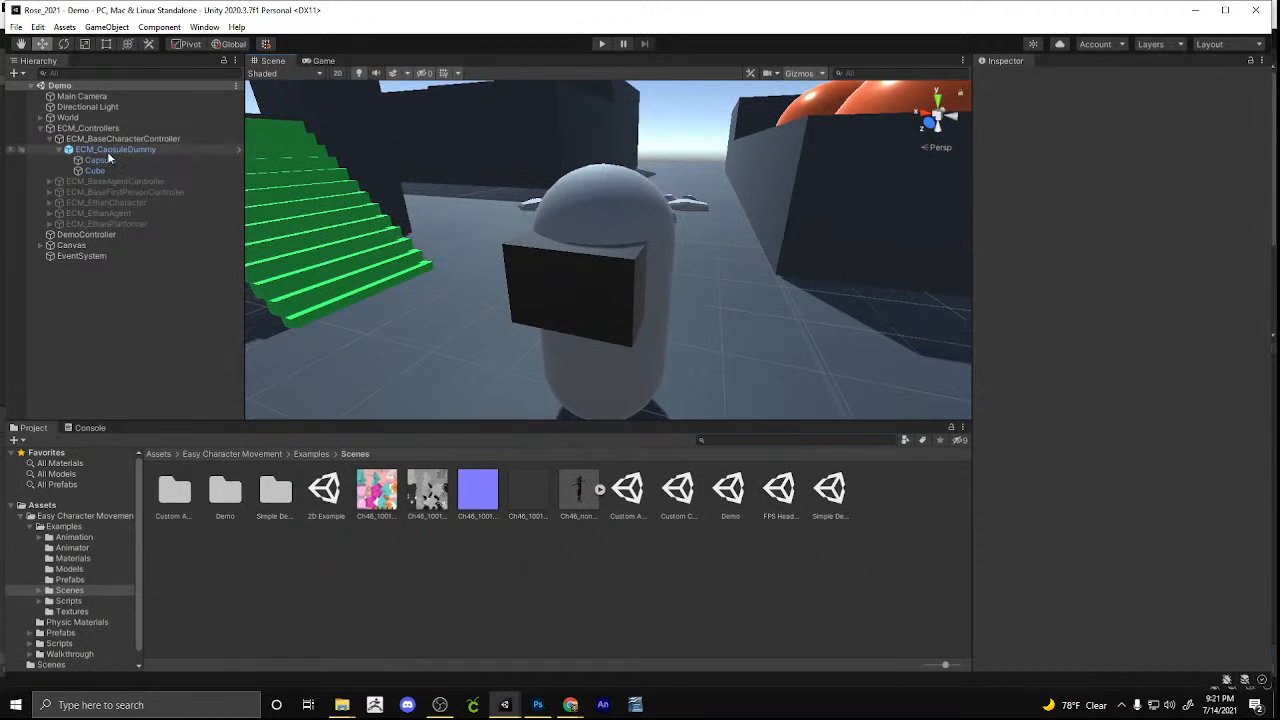
pyautogui.click(90, 128)
pyautogui.press('f')
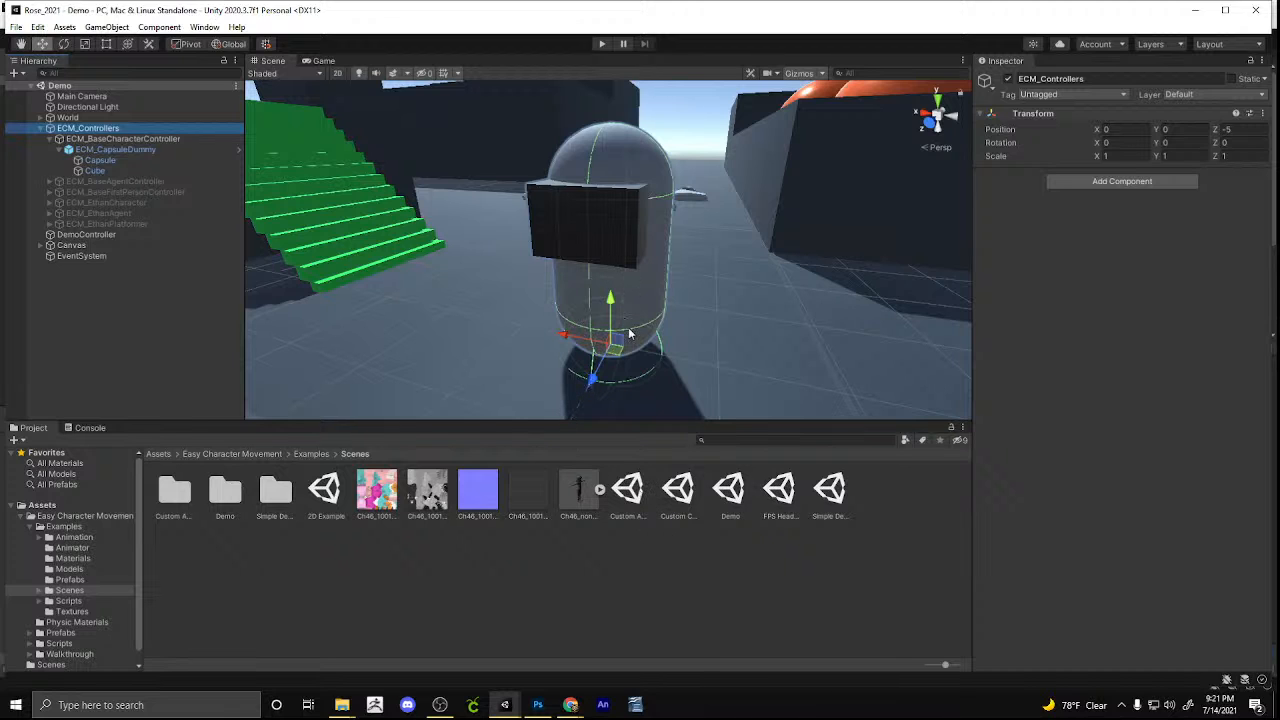
pyautogui.moveTo(503, 307); pyautogui.dragTo(581, 354, button='right')
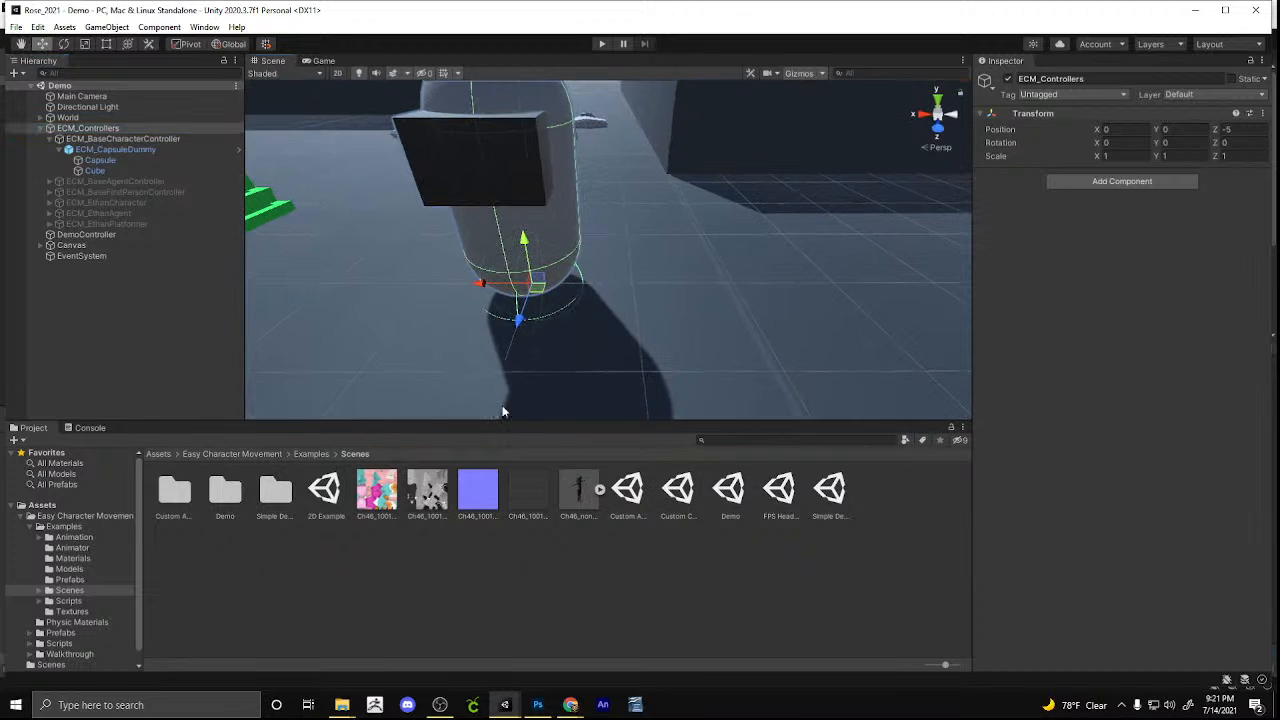
pyautogui.moveTo(580, 495); pyautogui.dragTo(548, 278)
pyautogui.moveTo(125, 108); pyautogui.dragTo(110, 138)
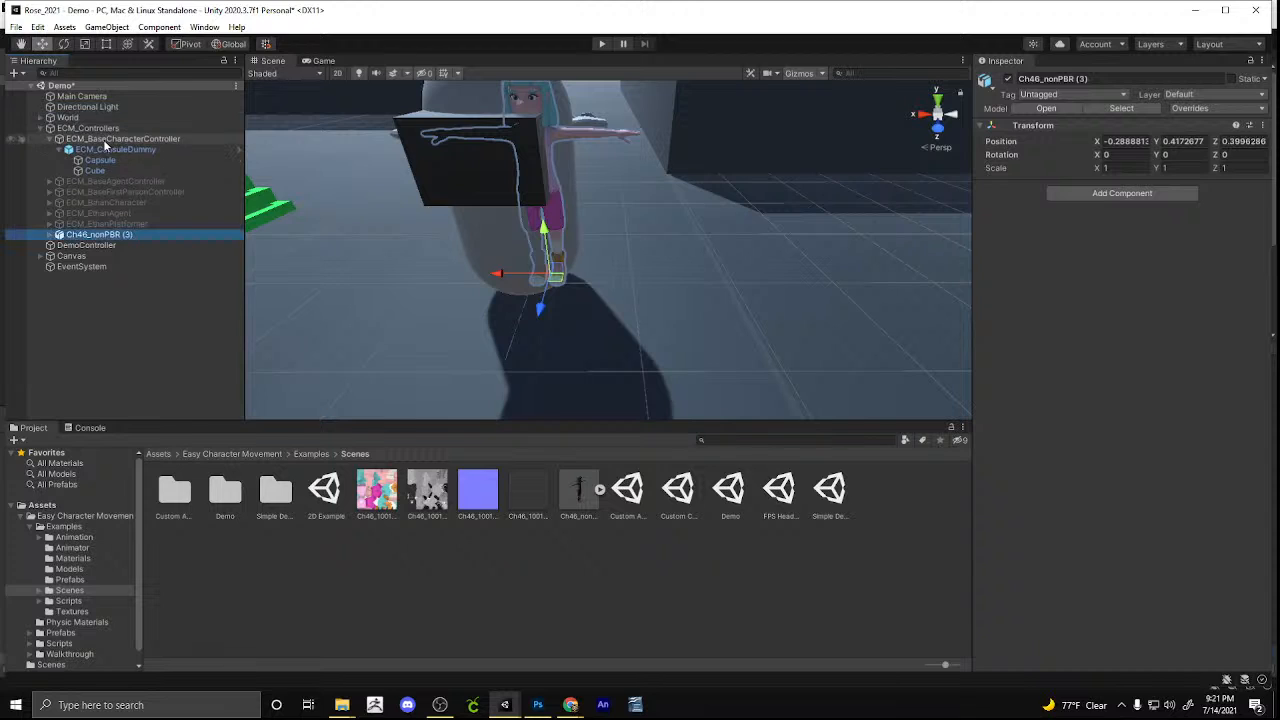
# Align the Ch46_nonPBR (3) model with the capsule at about X -0.003 and Z -0.233, and lower it to Y 0.054
pyautogui.click(922, 118)
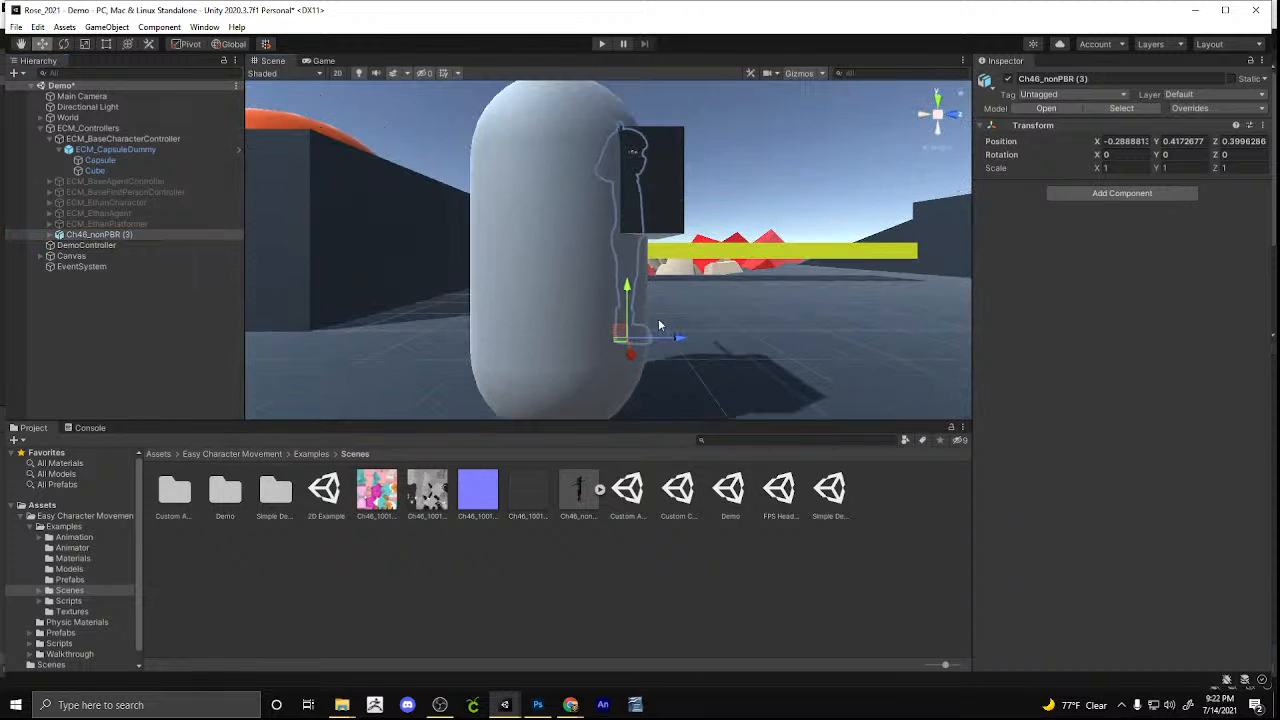
pyautogui.moveTo(672, 337); pyautogui.dragTo(588, 339)
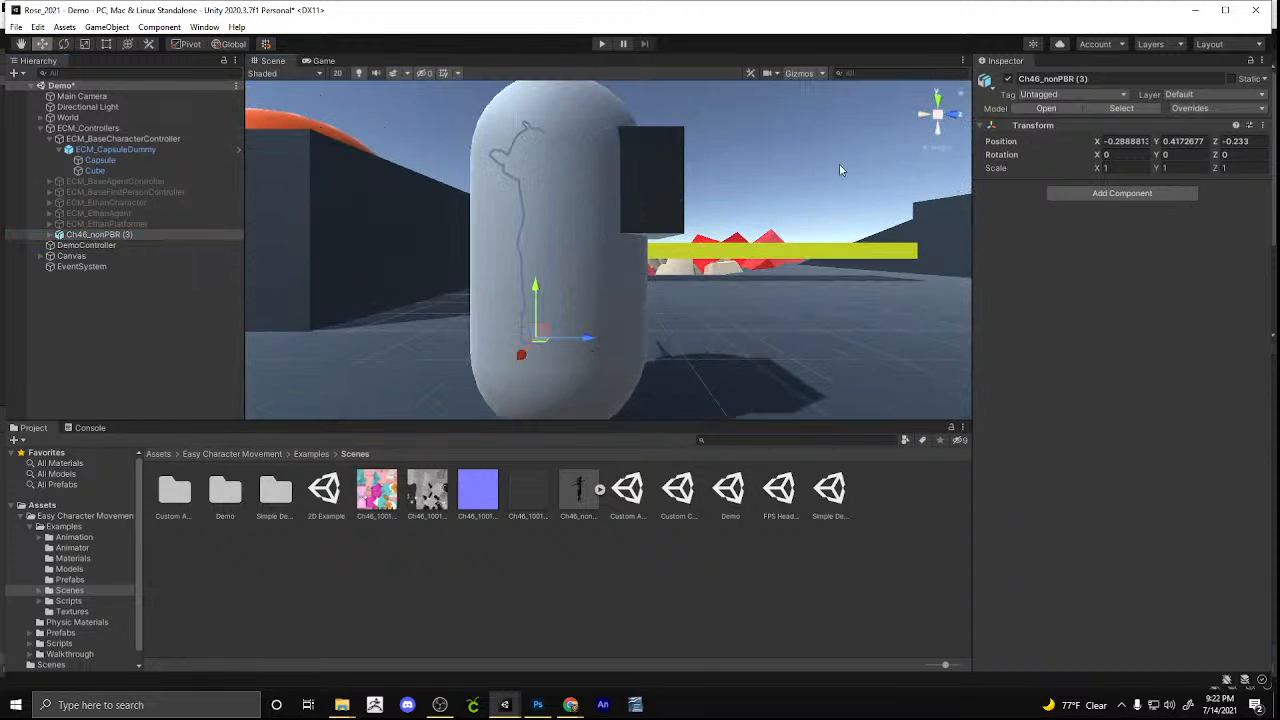
pyautogui.click(930, 121)
pyautogui.moveTo(575, 308); pyautogui.dragTo(624, 305)
pyautogui.click(517, 126)
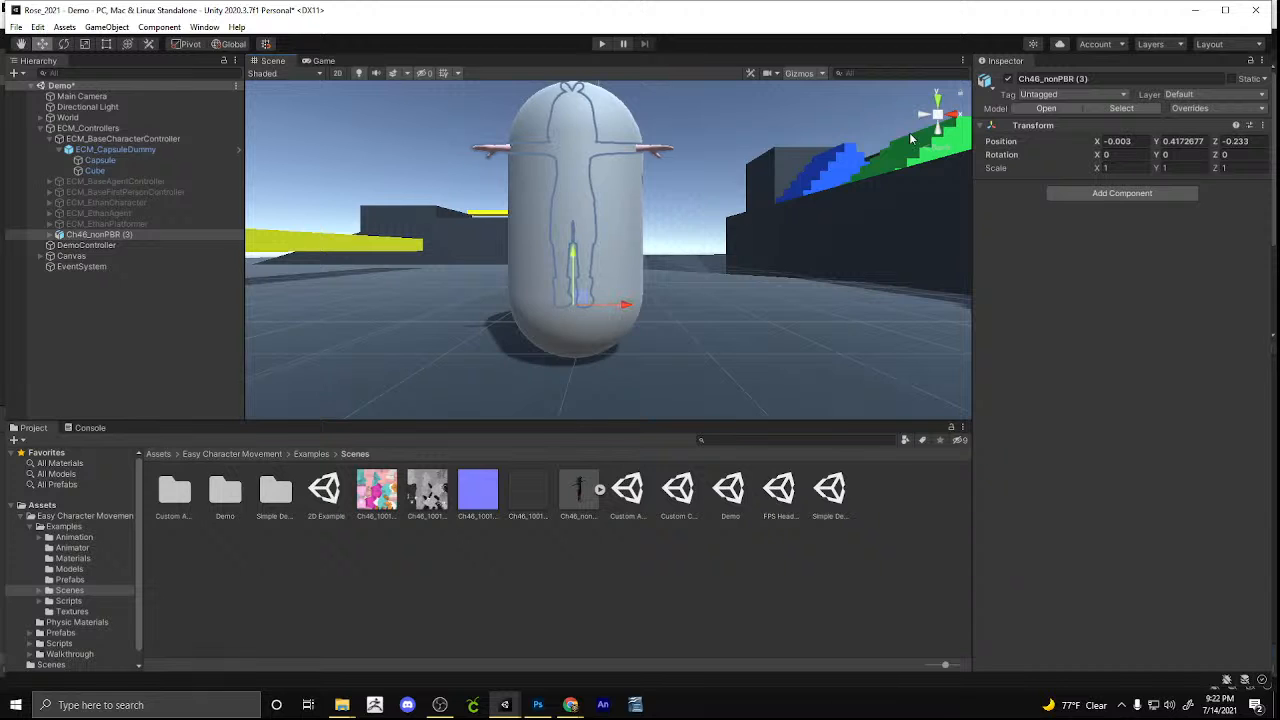
pyautogui.click(937, 99)
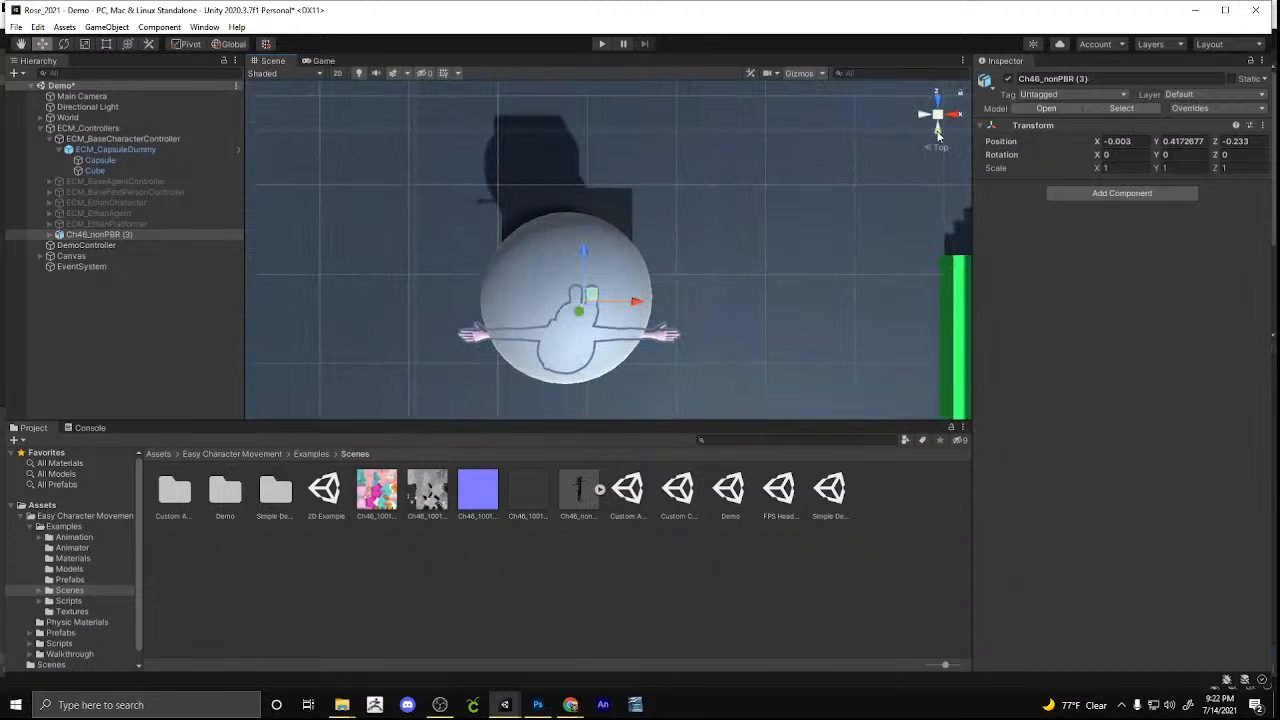
pyautogui.click(936, 137)
pyautogui.moveTo(575, 252); pyautogui.dragTo(575, 307)
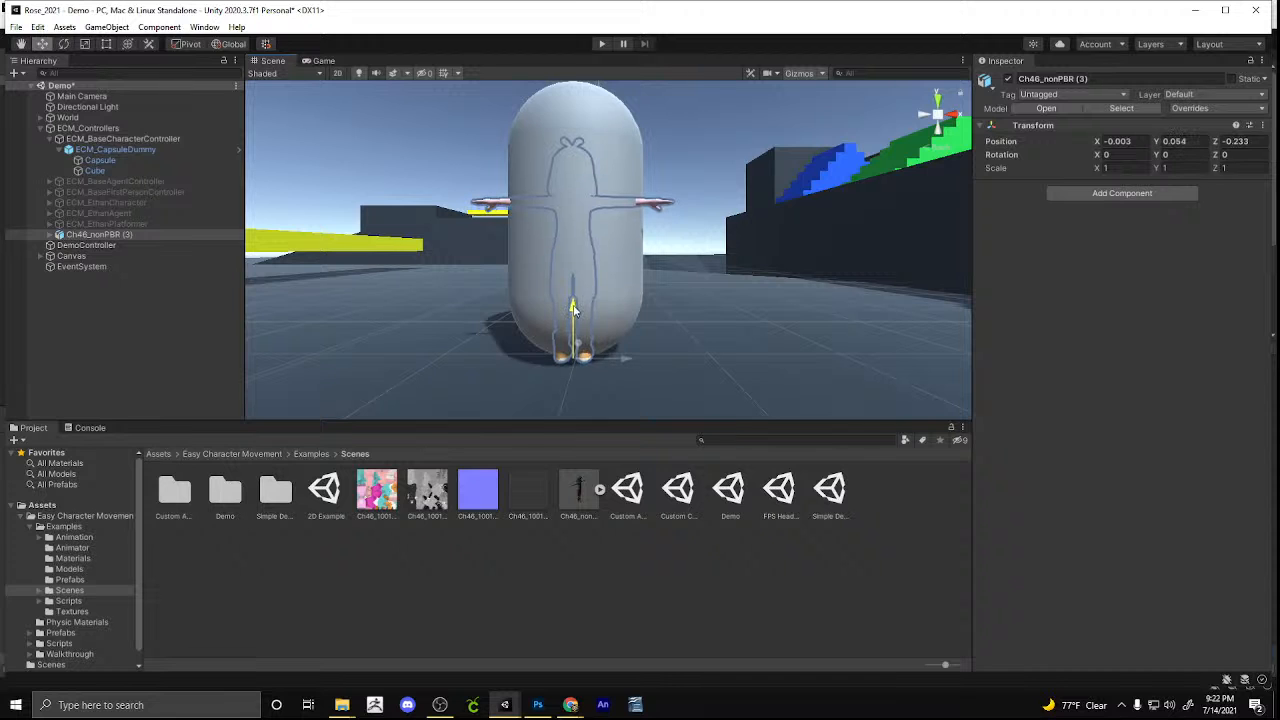
# Shift the Ch46_nonPBR (3) model forward along its depth axis to about Z -0.036
pyautogui.click(920, 117)
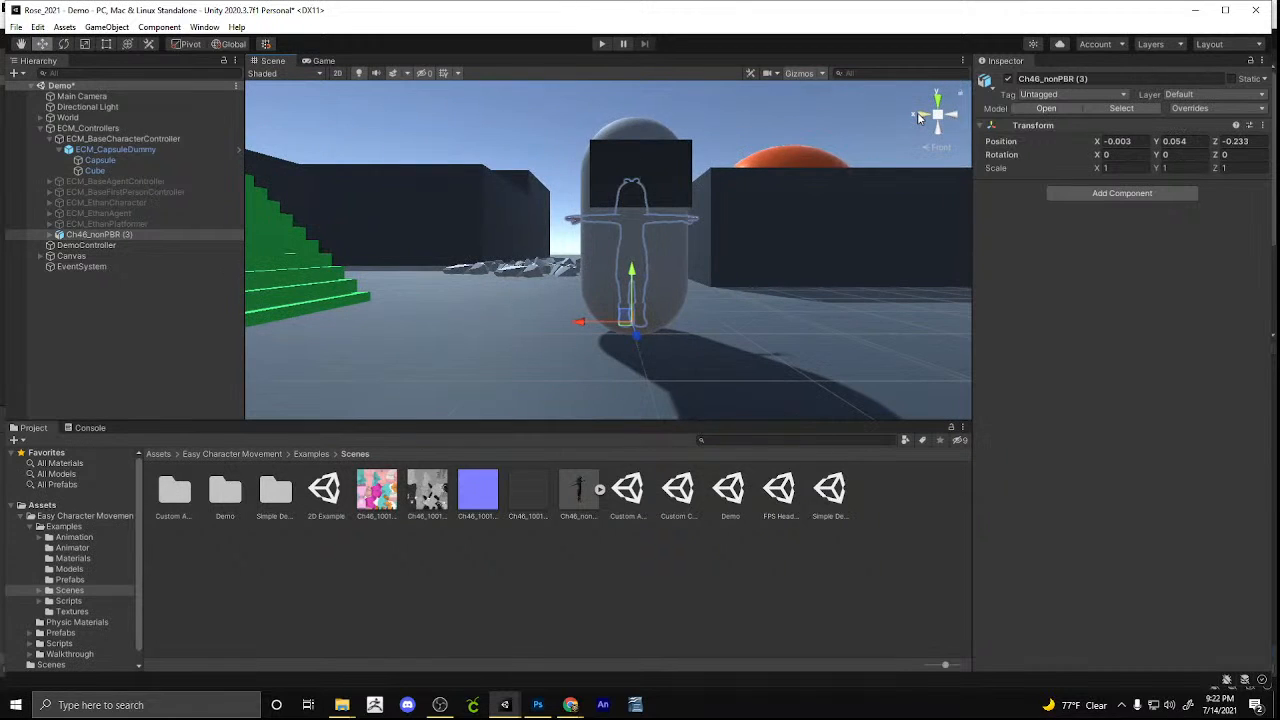
pyautogui.moveTo(866, 118); pyautogui.dragTo(600, 305, button='right')
pyautogui.moveTo(600, 305); pyautogui.dragTo(584, 305)
# Deactivate the capsule dummy's Cube and the whole ECM_CapsuleDummy object
pyautogui.moveTo(661, 232); pyautogui.dragTo(633, 258, button='right')
pyautogui.scroll(-4, 635, 265)
pyautogui.click(598, 177)
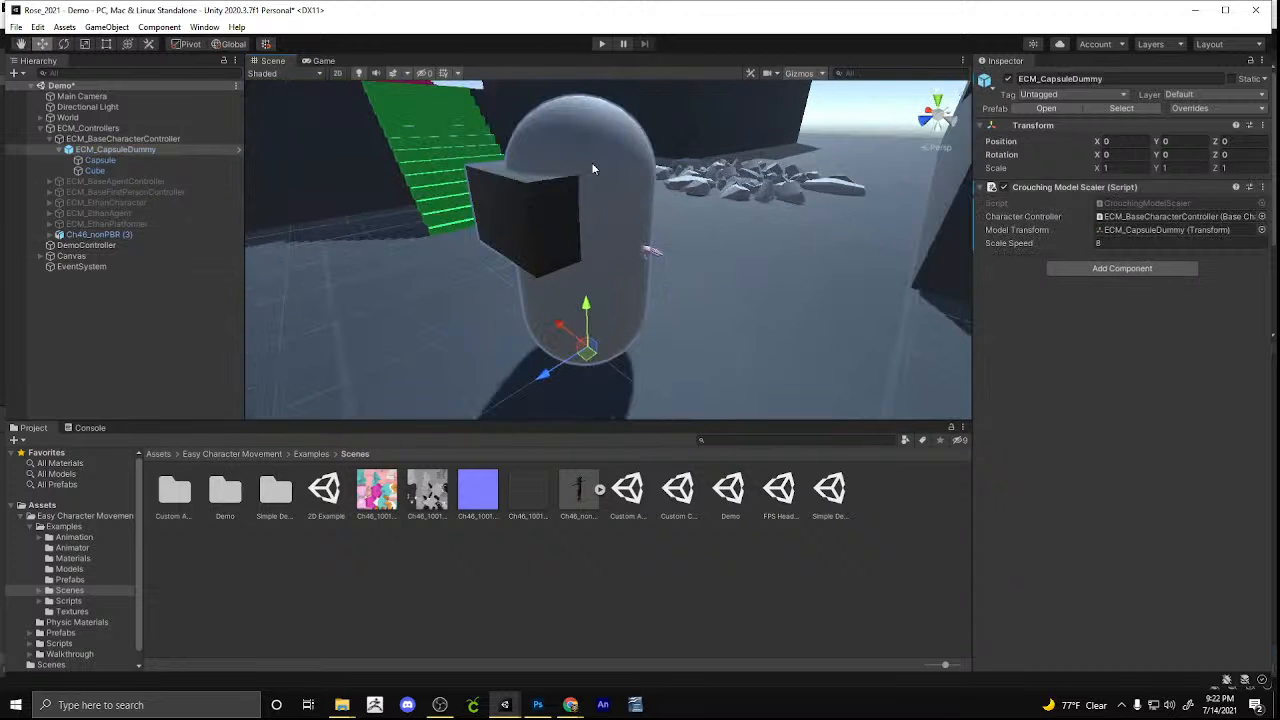
pyautogui.click(595, 125)
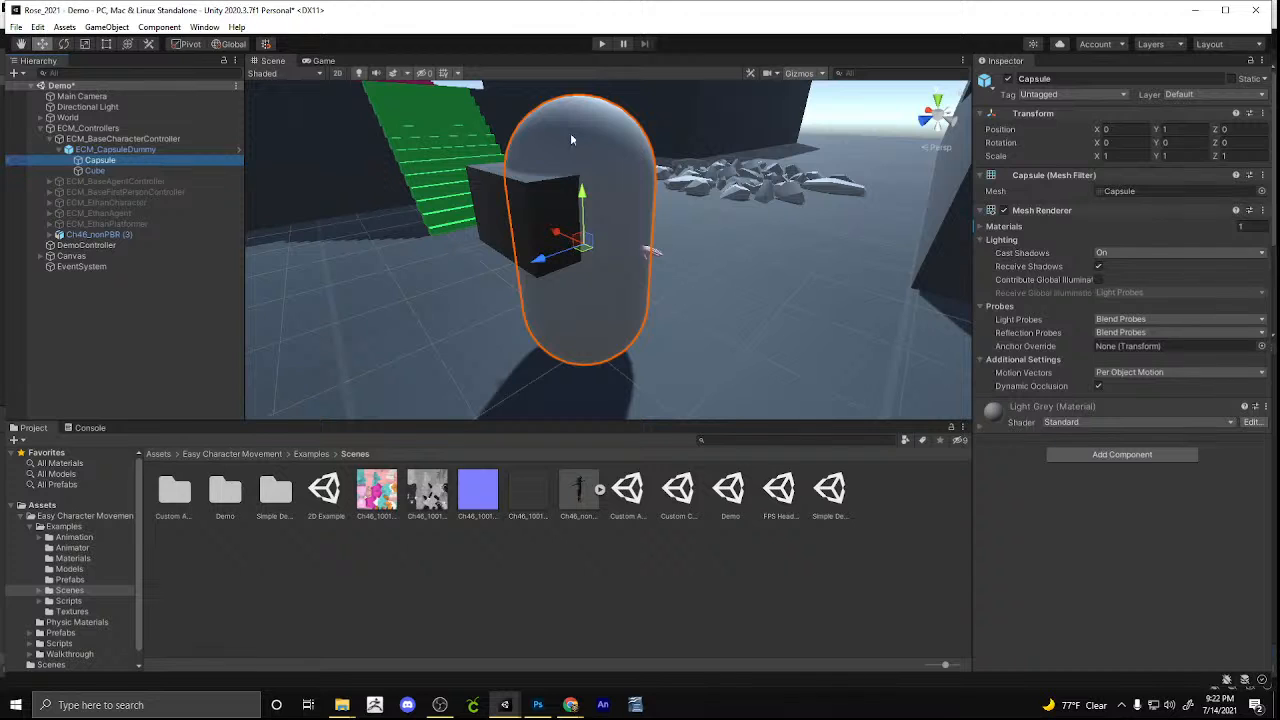
pyautogui.click(529, 196)
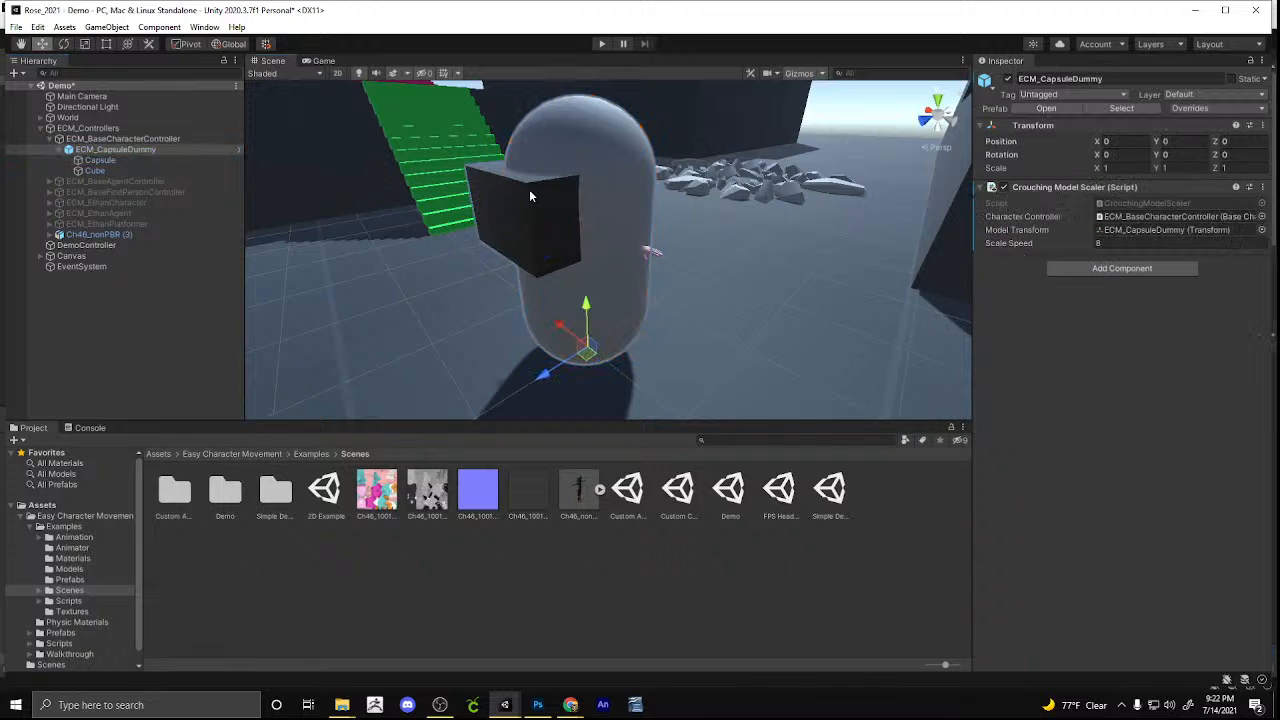
pyautogui.click(146, 162)
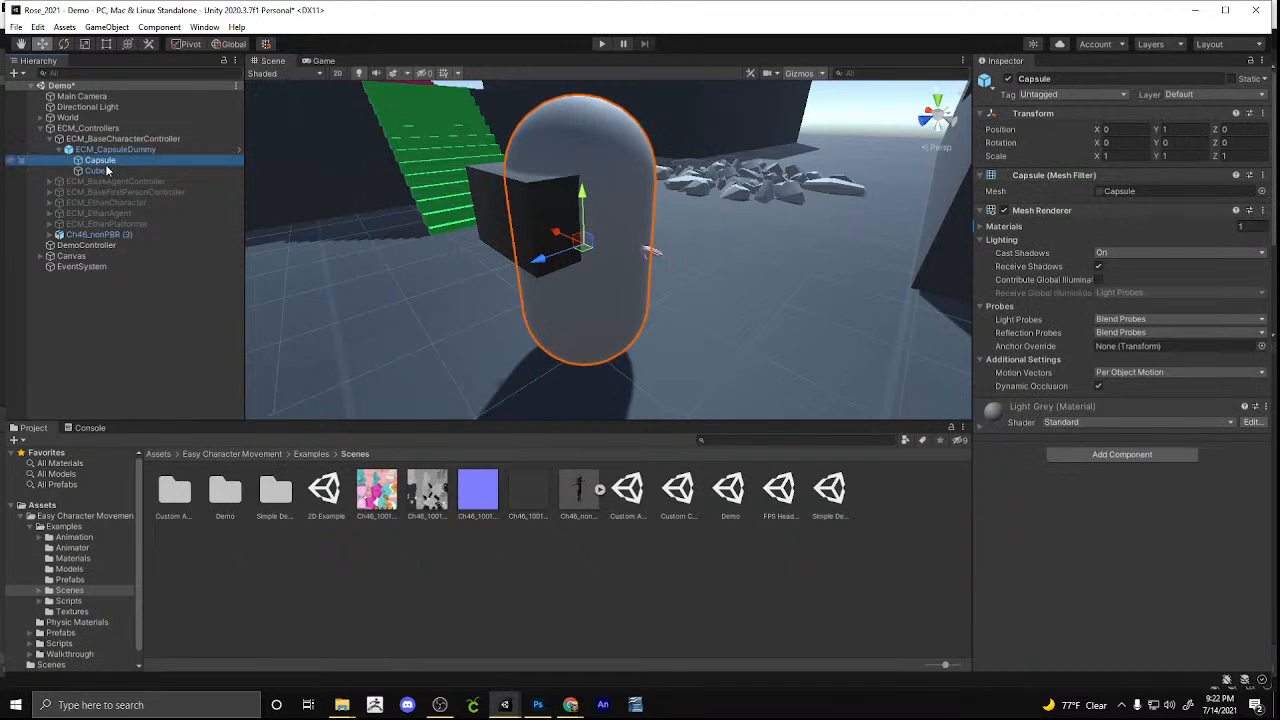
pyautogui.click(108, 171)
pyautogui.click(615, 157)
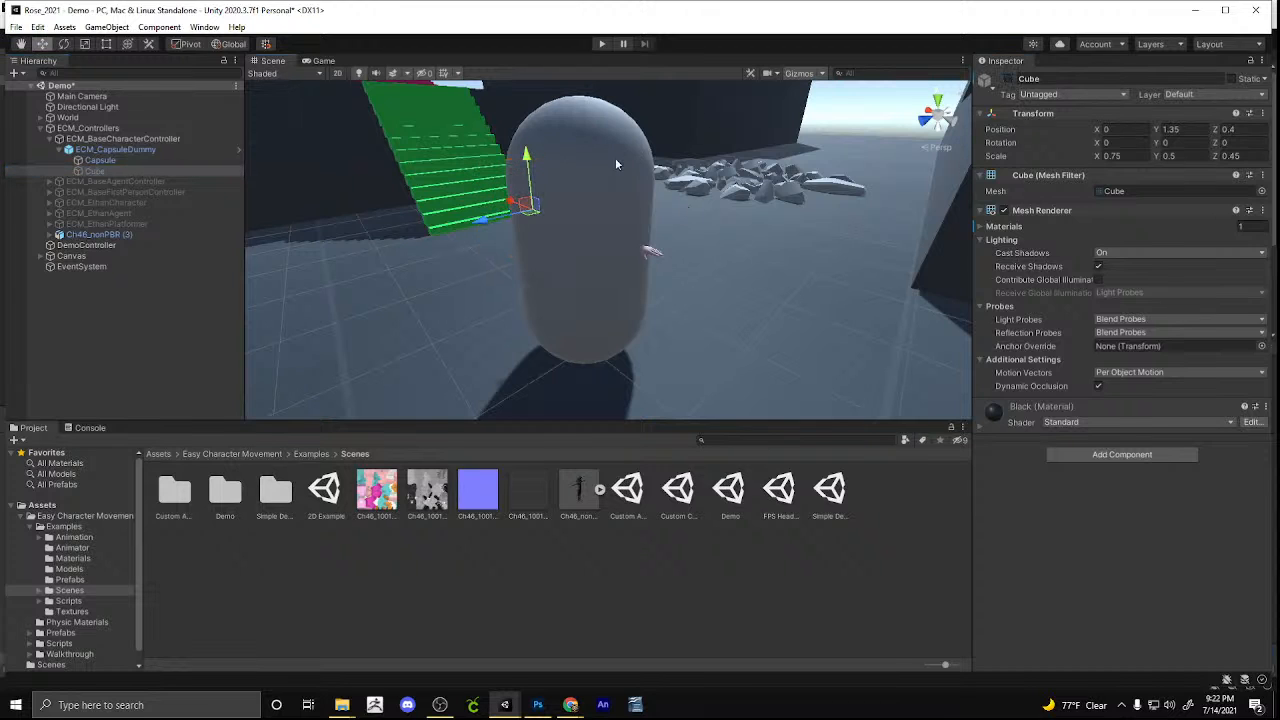
pyautogui.click(1008, 79)
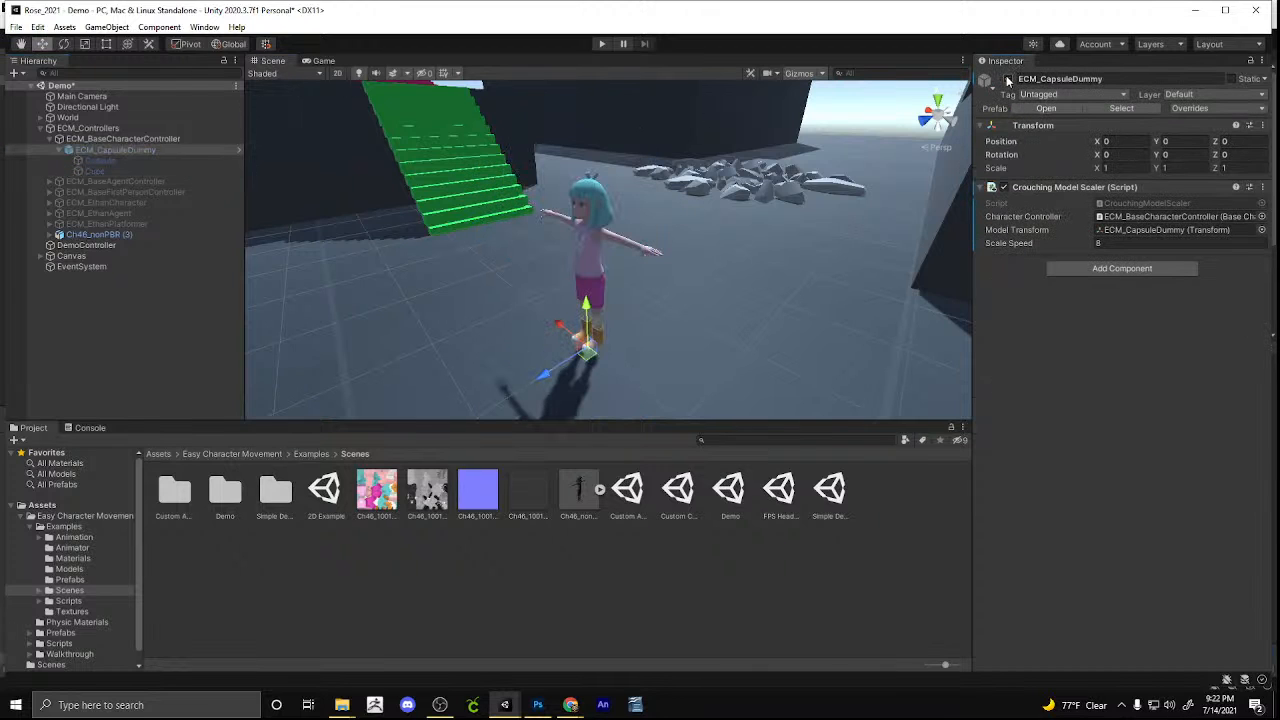
# Try lowering the ECM_CapsuleDummy slightly at the character's feet in the side view, and undo the move
pyautogui.click(950, 124)
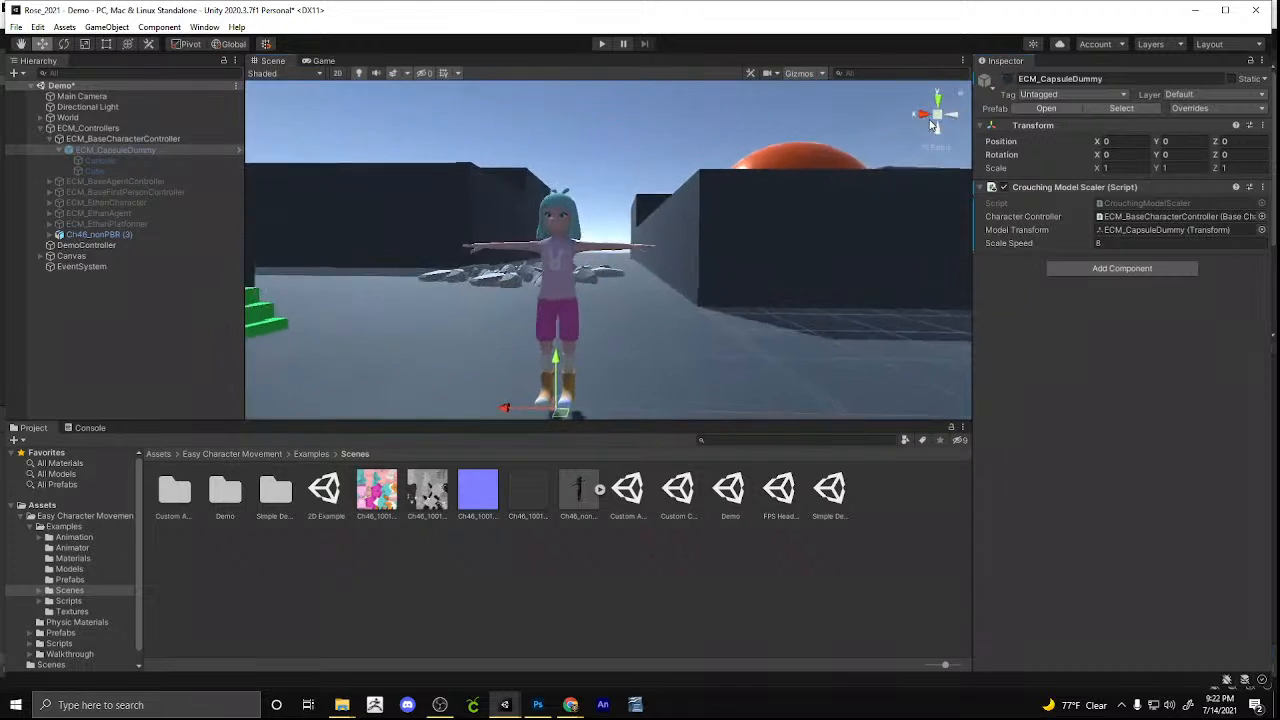
pyautogui.scroll(5, 705, 175)
pyautogui.scroll(-7, 699, 198)
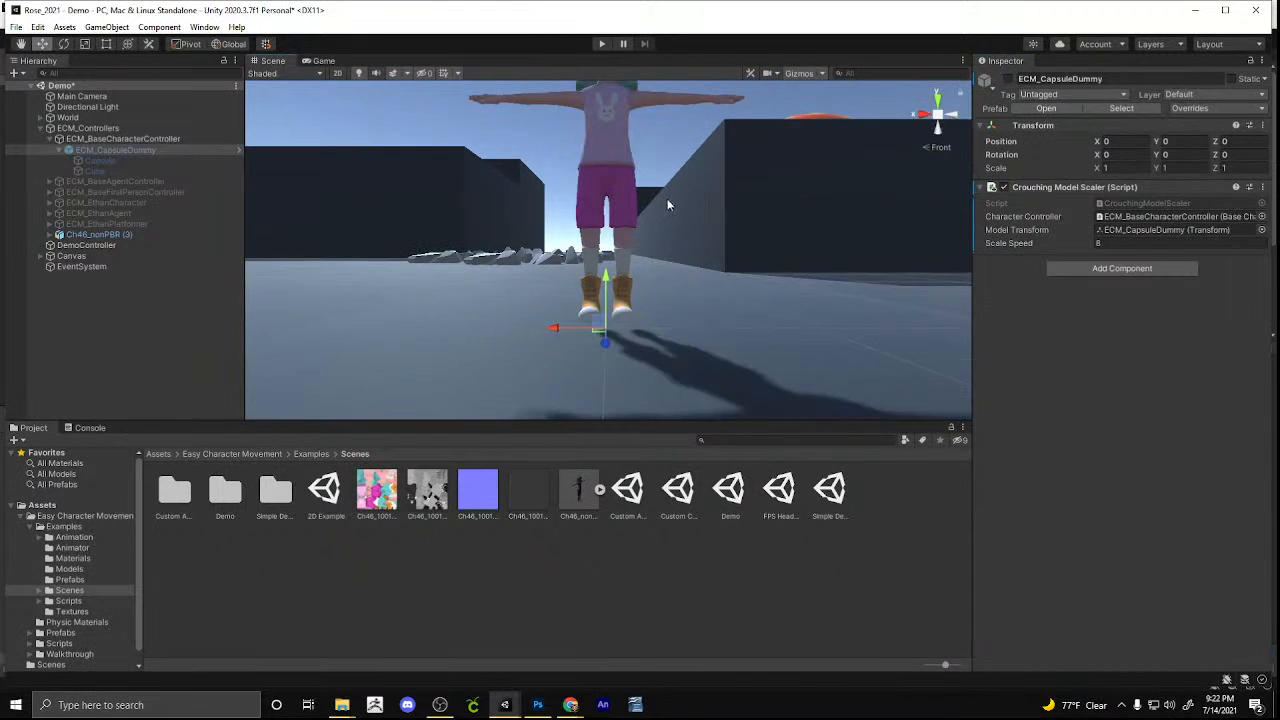
pyautogui.scroll(3, 609, 252)
pyautogui.click(922, 114)
pyautogui.moveTo(606, 266); pyautogui.dragTo(603, 256, button='middle')
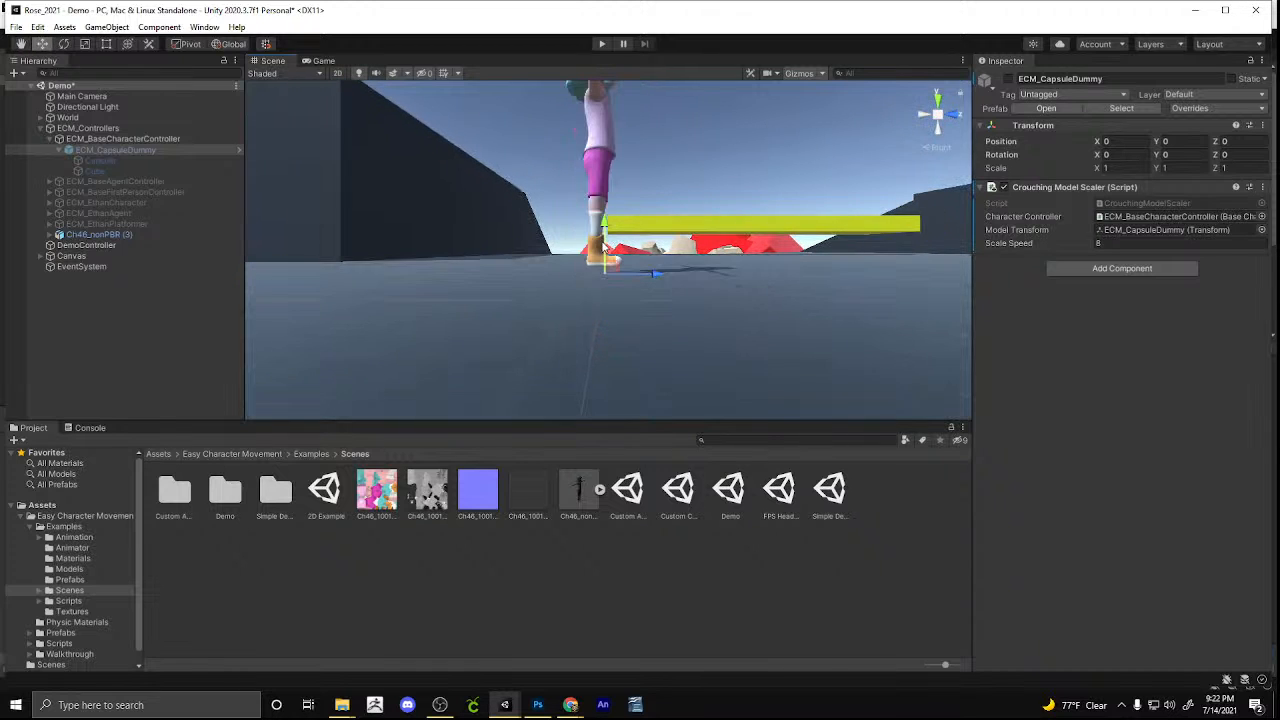
pyautogui.moveTo(602, 235); pyautogui.dragTo(602, 237)
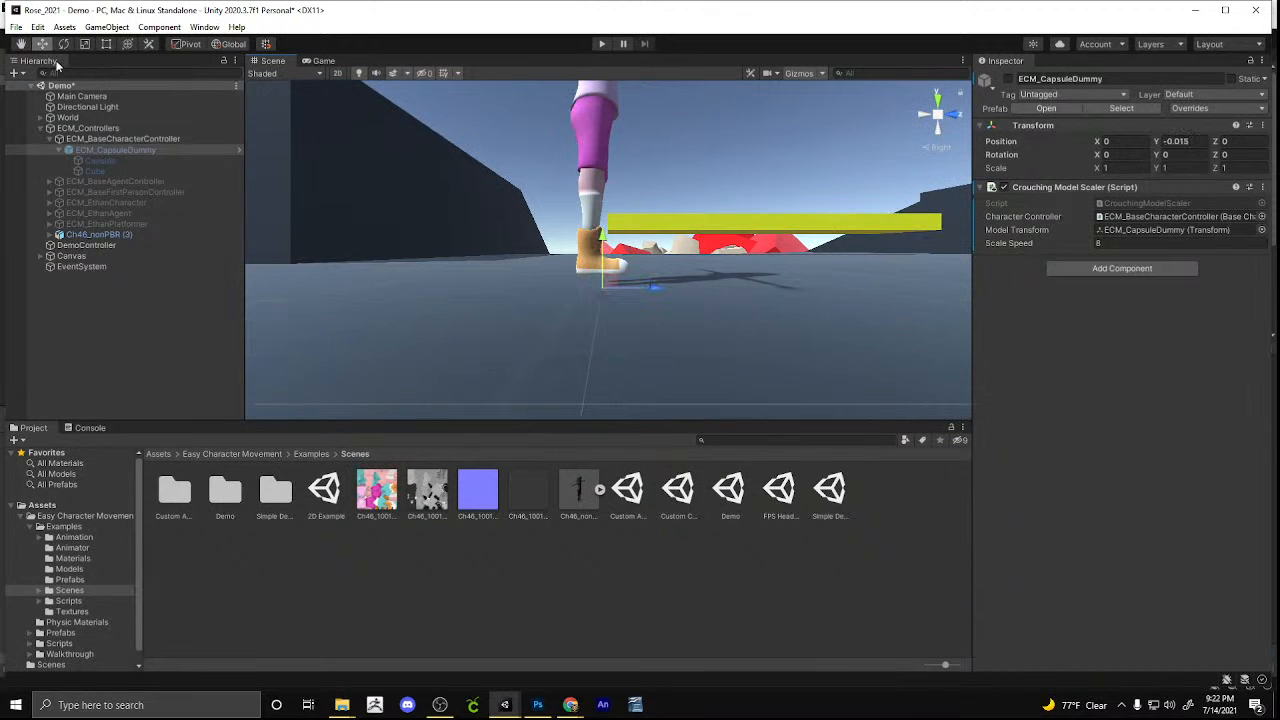
pyautogui.click(38, 27)
pyautogui.click(60, 42)
# Examine the ECM_BaseCharacterController's collider and how the Ch46_nonPBR (3) model's feet meet the ground from the back and side
pyautogui.click(87, 141)
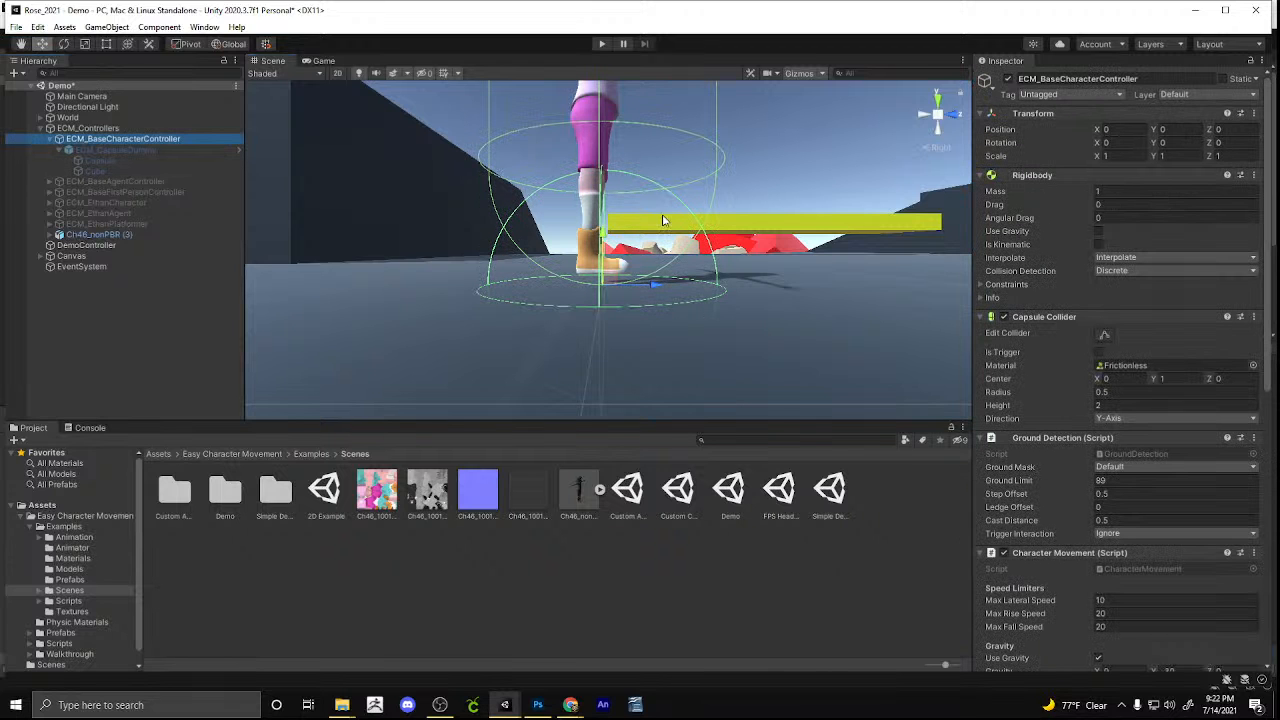
pyautogui.keyDown('alt'); pyautogui.moveTo(551, 263); pyautogui.dragTo(600, 290); pyautogui.keyUp('alt')
pyautogui.click(921, 118)
pyautogui.keyDown('alt'); pyautogui.moveTo(921, 118); pyautogui.dragTo(748, 155); pyautogui.keyUp('alt')
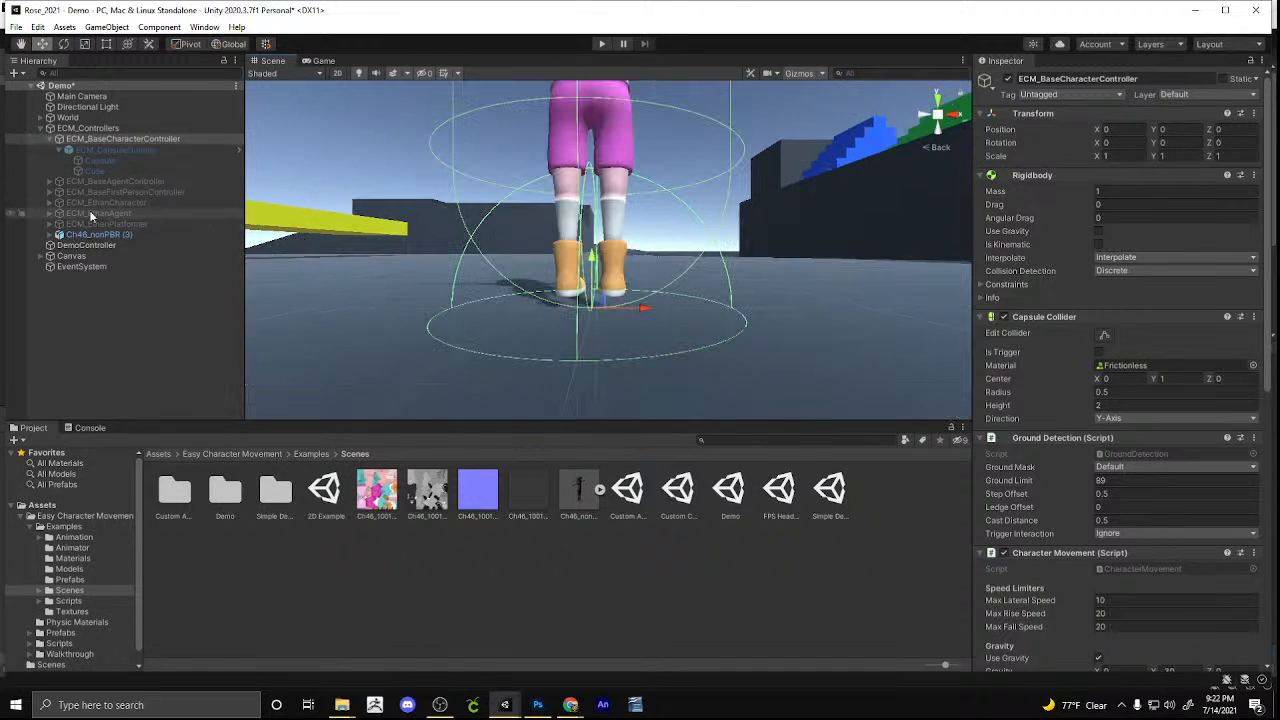
pyautogui.click(175, 233)
pyautogui.moveTo(497, 233); pyautogui.dragTo(486, 246, button='middle')
pyautogui.scroll(-3, 486, 246)
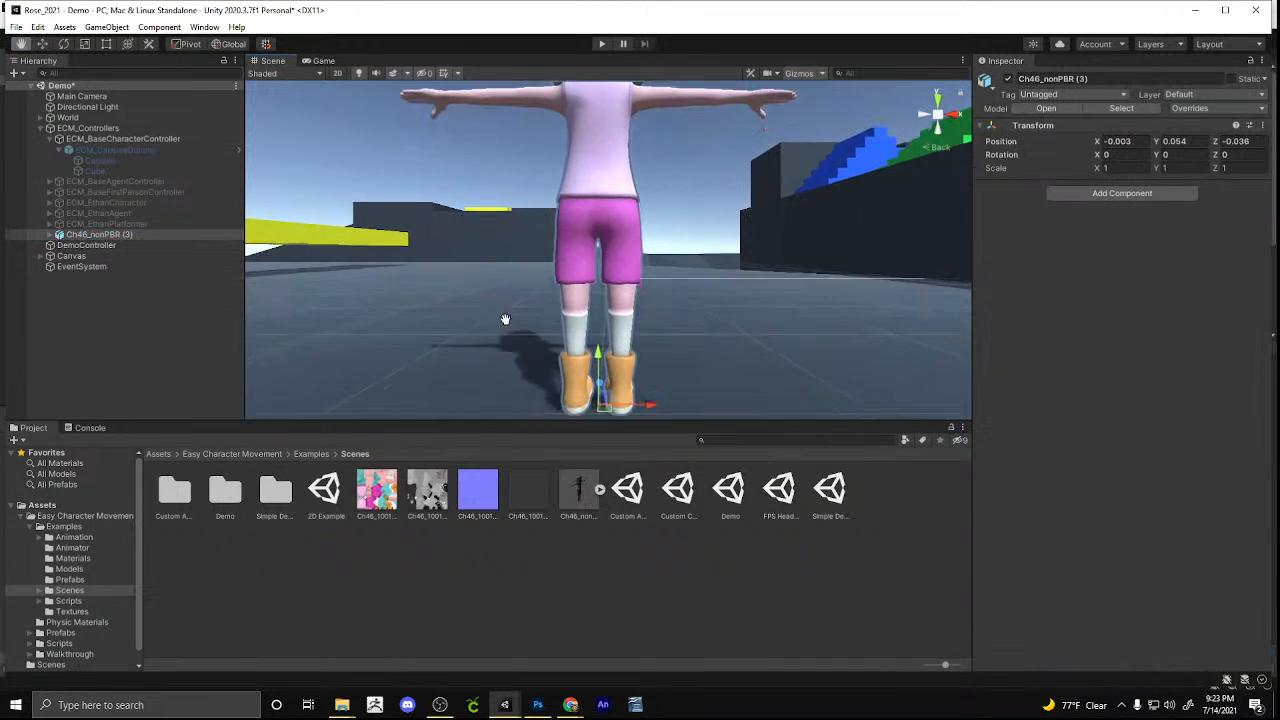
pyautogui.scroll(3, 474, 280)
pyautogui.scroll(-3, 530, 276)
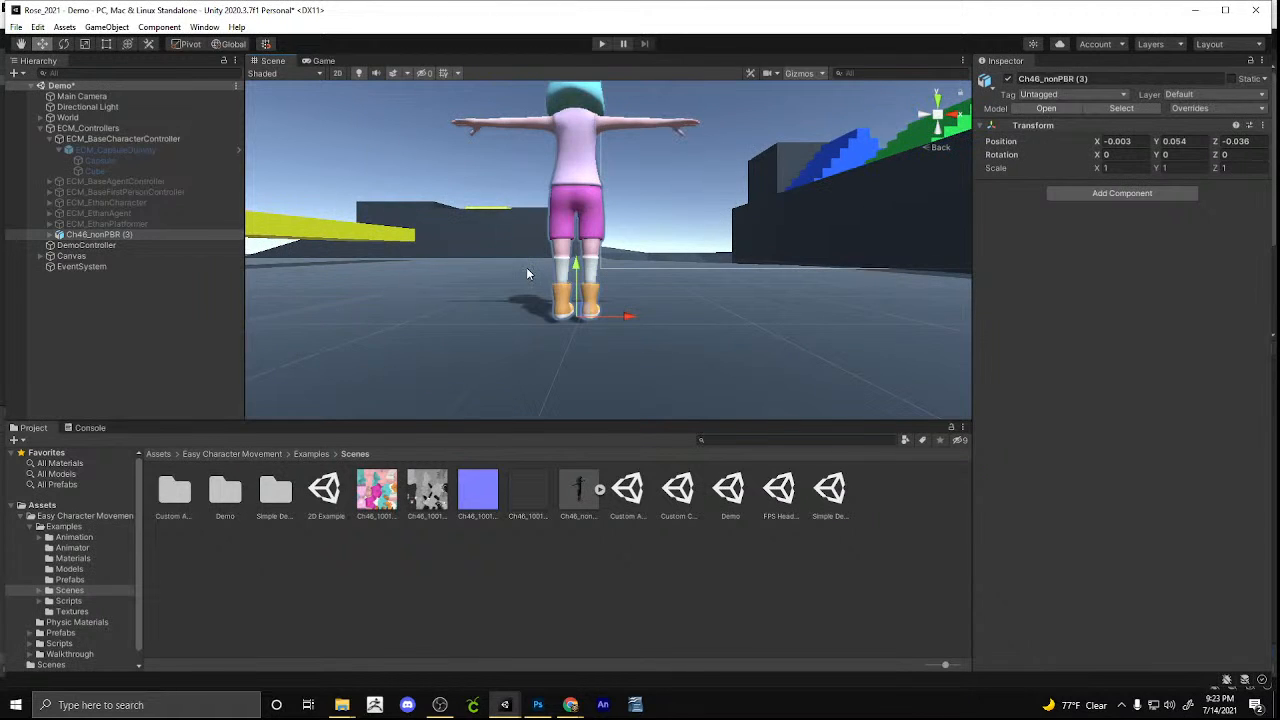
pyautogui.moveTo(526, 267); pyautogui.dragTo(530, 280, button='middle')
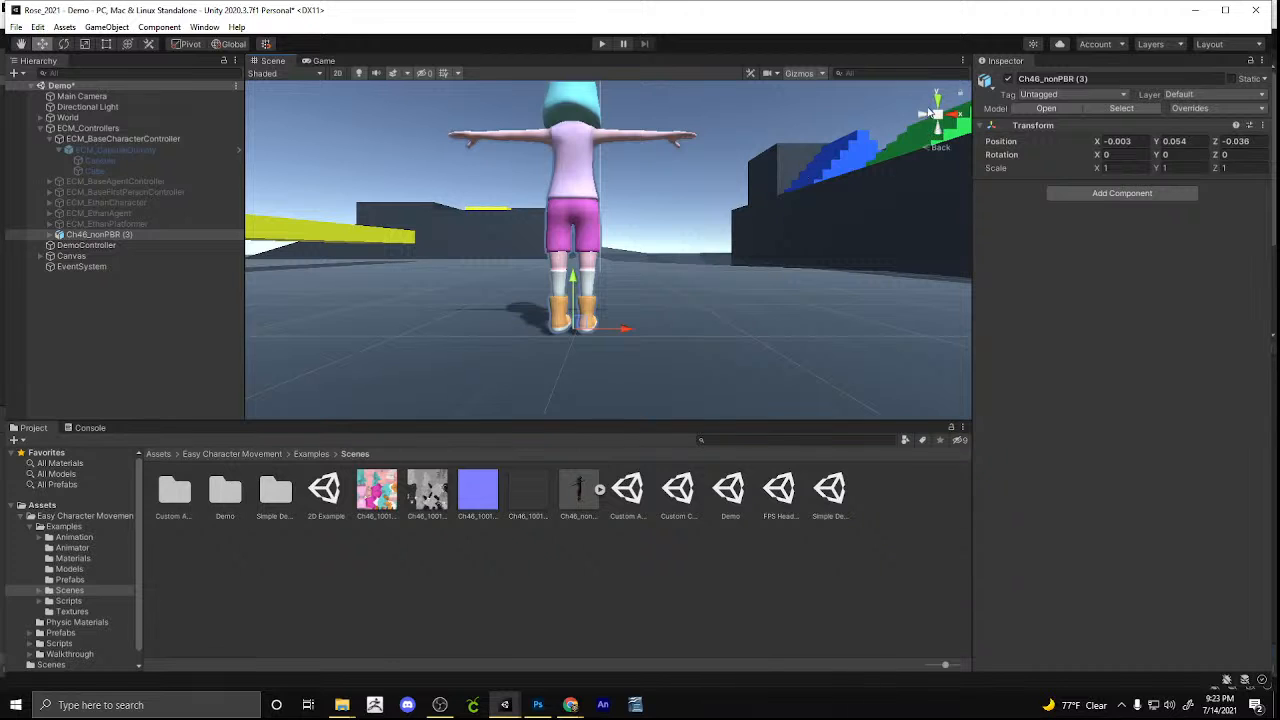
pyautogui.keyDown('alt'); pyautogui.moveTo(926, 113); pyautogui.dragTo(672, 168); pyautogui.keyUp('alt')
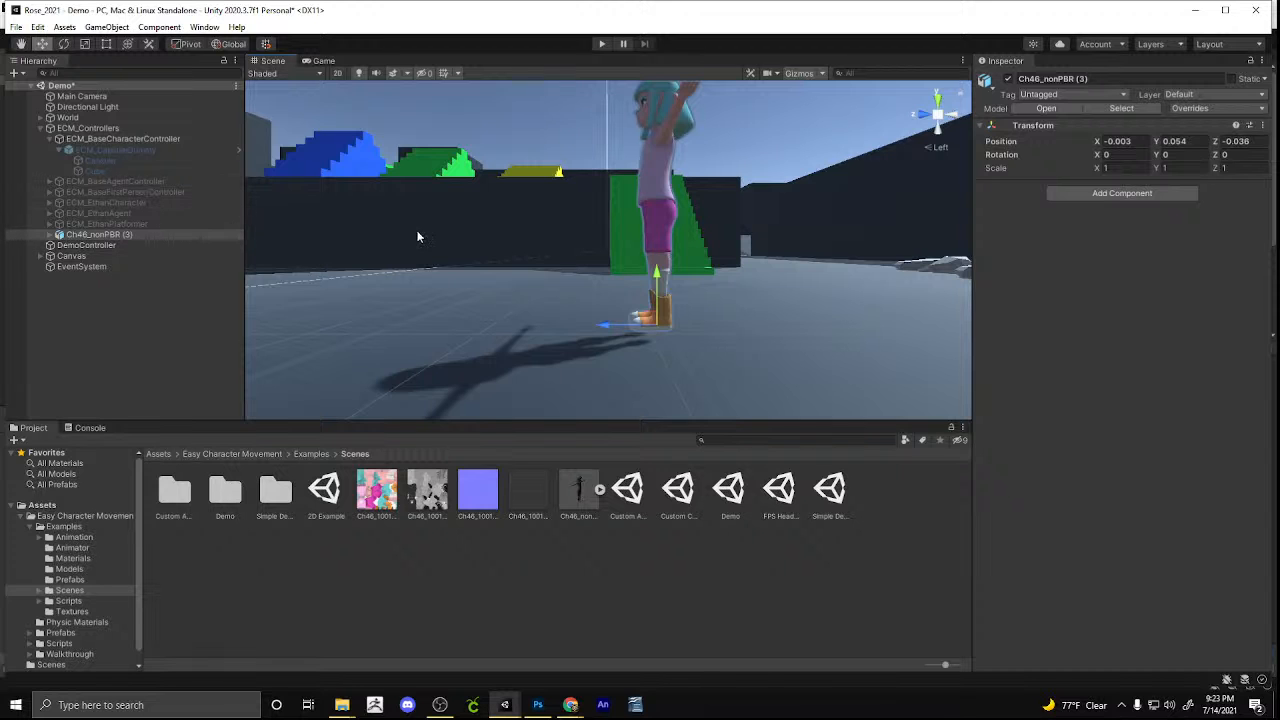
pyautogui.moveTo(398, 237); pyautogui.dragTo(482, 310, button='middle')
pyautogui.keyDown('alt'); pyautogui.moveTo(482, 310); pyautogui.dragTo(789, 300); pyautogui.keyUp('alt')
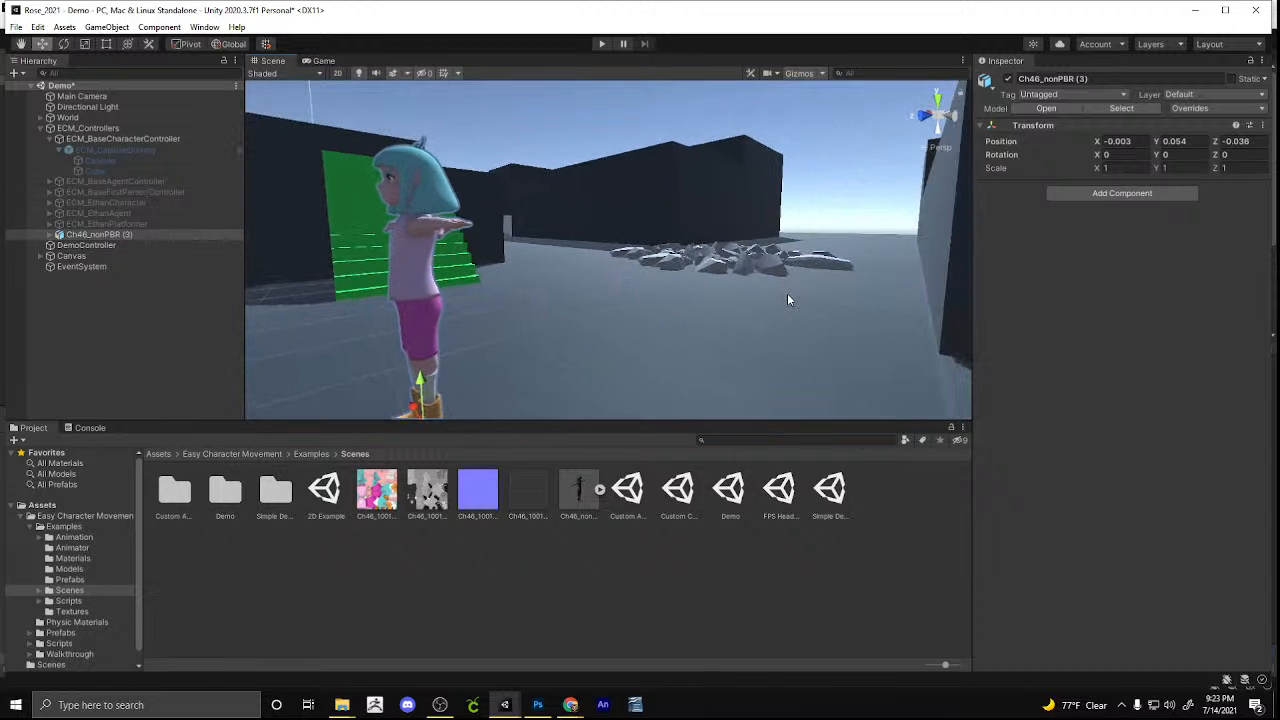
pyautogui.press('f')
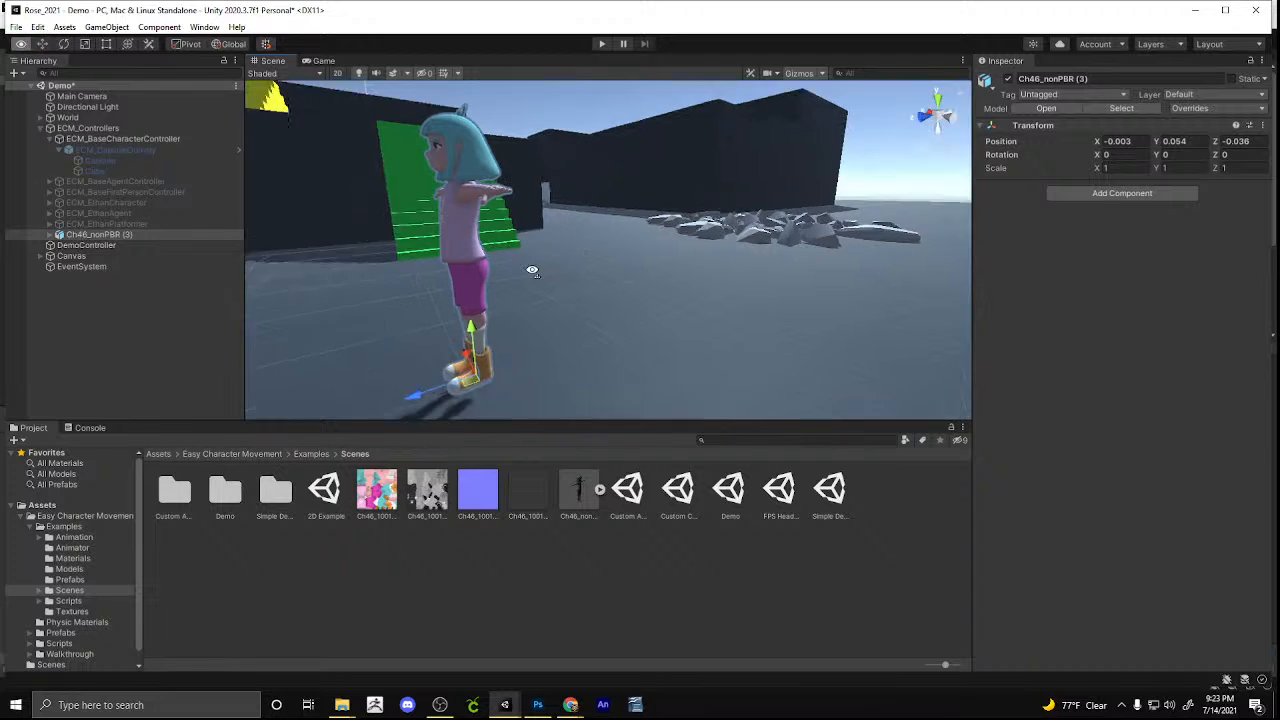
pyautogui.scroll(-6, 556, 229)
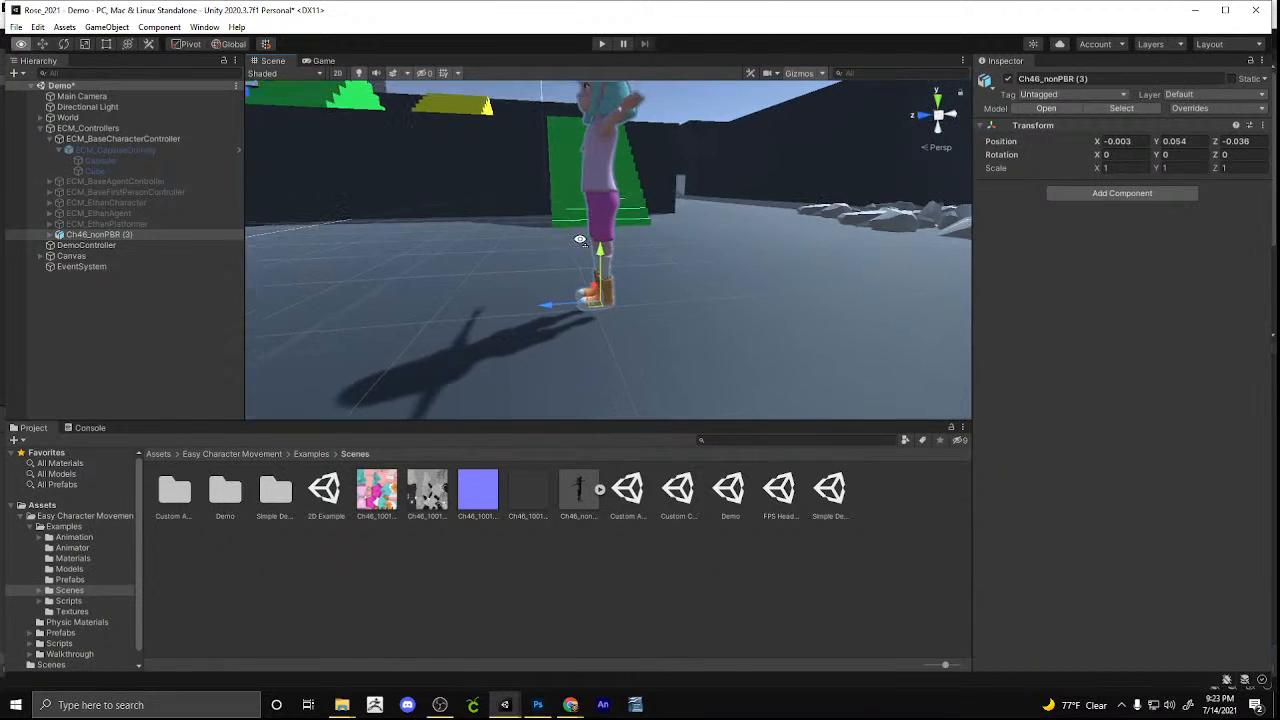
# Lower the Ch46_nonPBR (3) model to about Y 0.016 toward the ground and check its boots from the front
pyautogui.moveTo(604, 202); pyautogui.dragTo(534, 228)
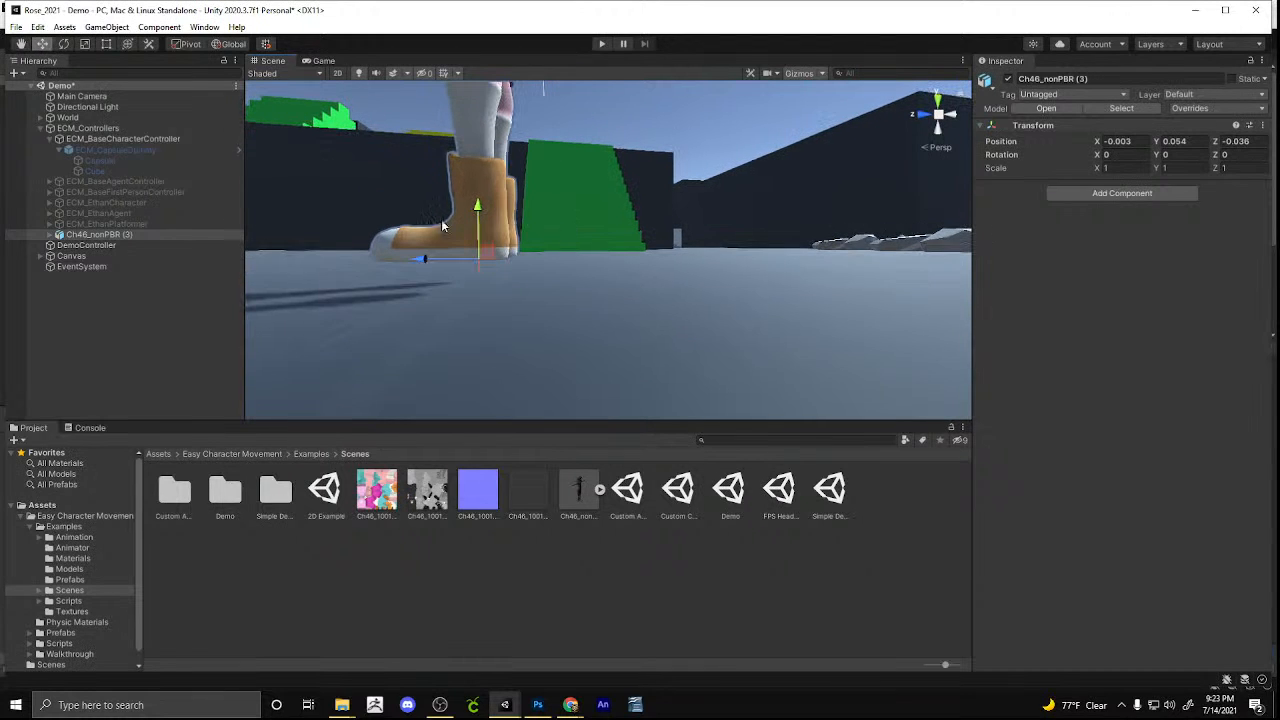
pyautogui.click(126, 235)
pyautogui.scroll(3, 423, 223)
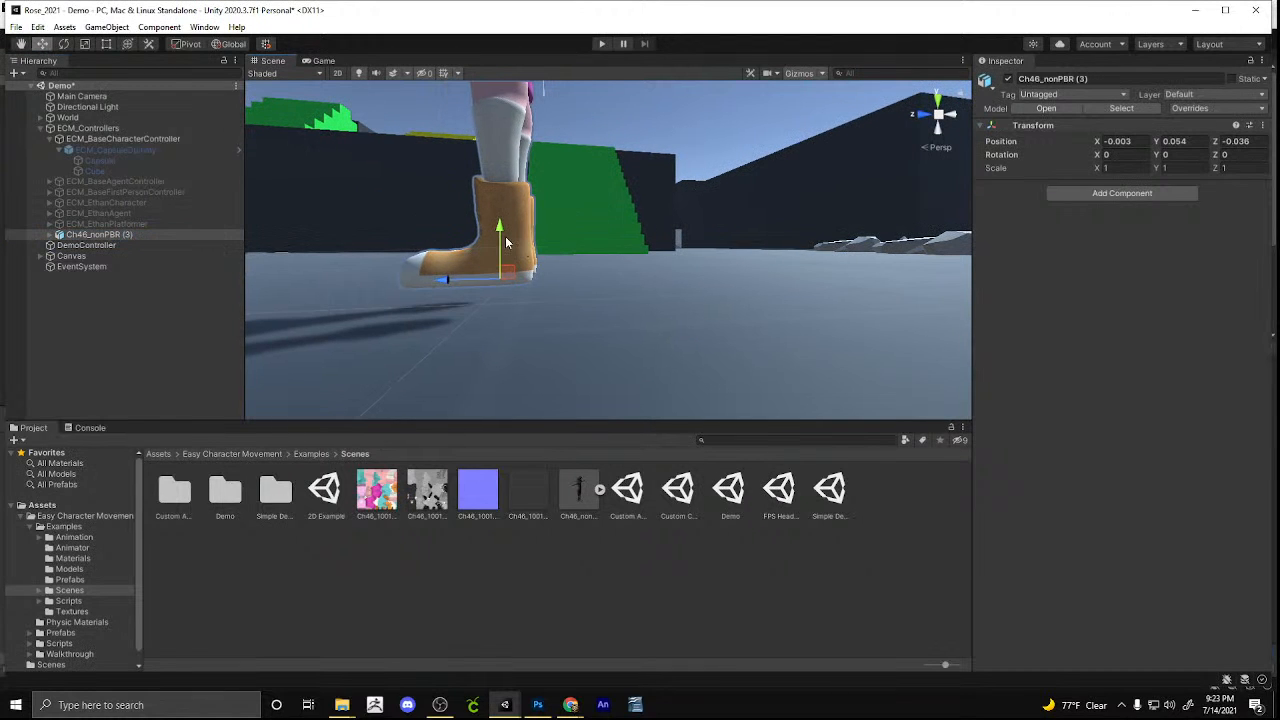
pyautogui.moveTo(494, 214); pyautogui.dragTo(499, 249)
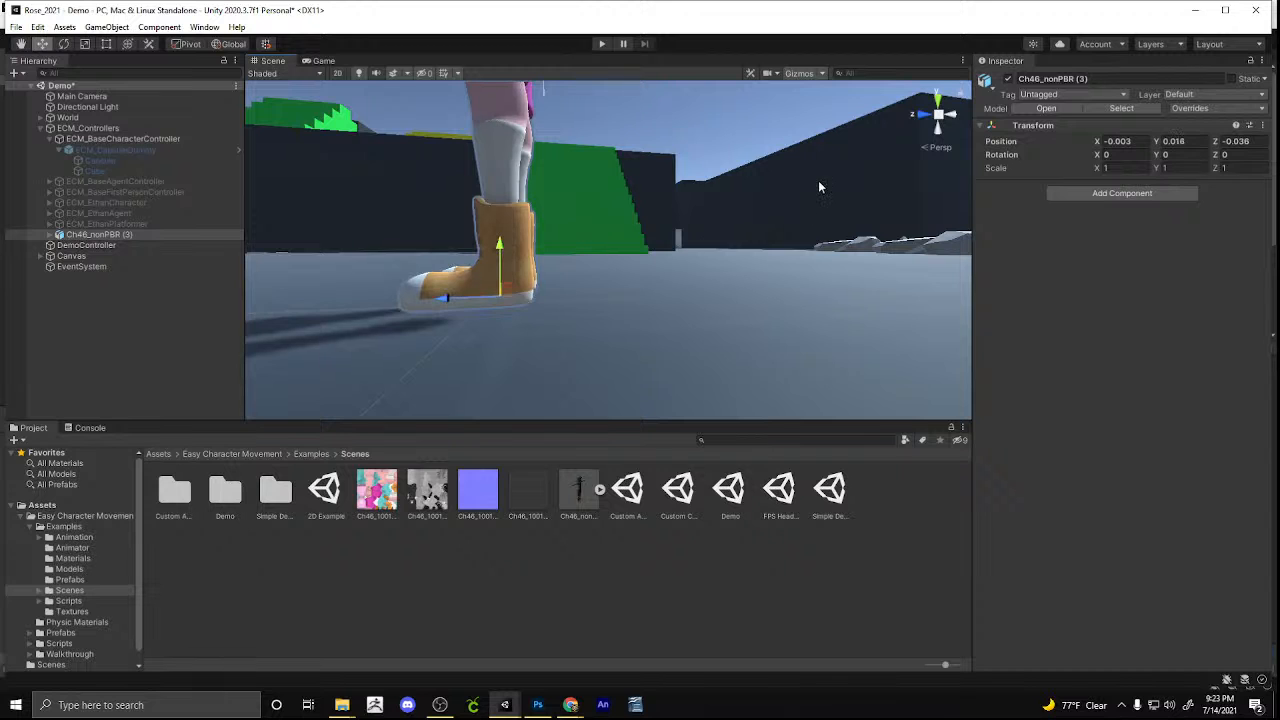
pyautogui.click(924, 117)
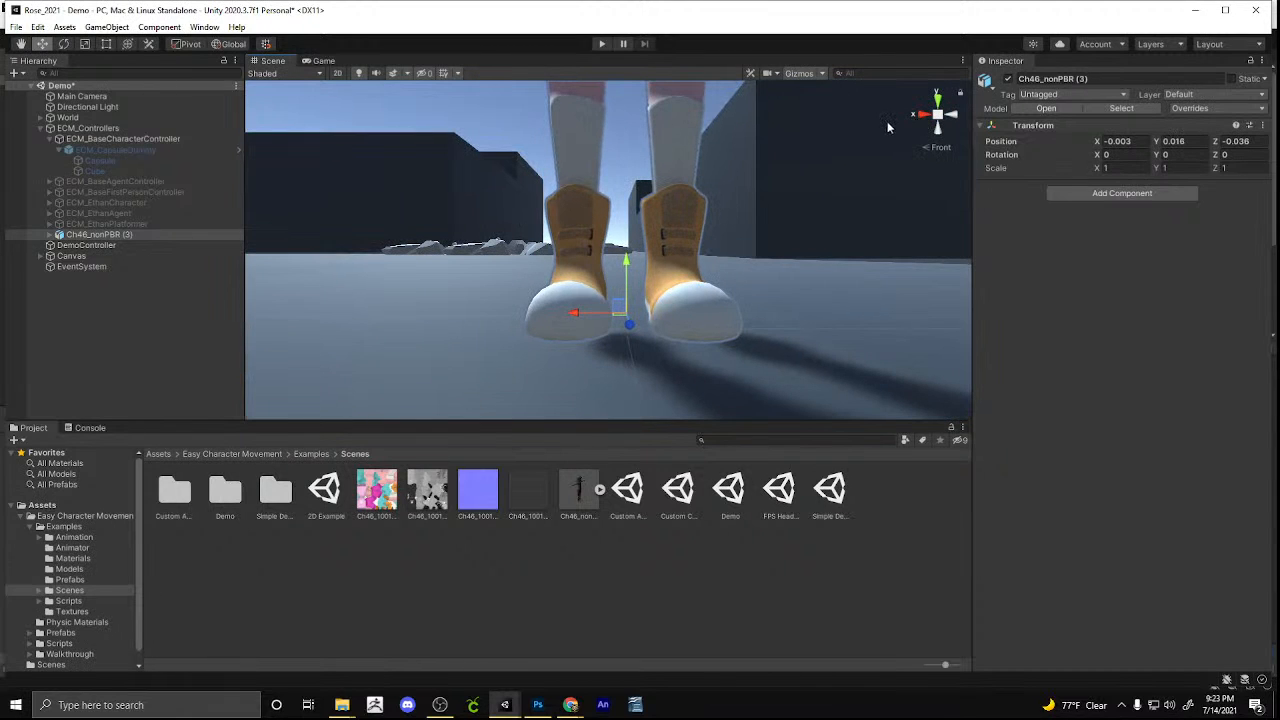
# Check from the front how the controller's collider surrounds the Ch46 character, and play-test the scene in the Game view
pyautogui.click(88, 128)
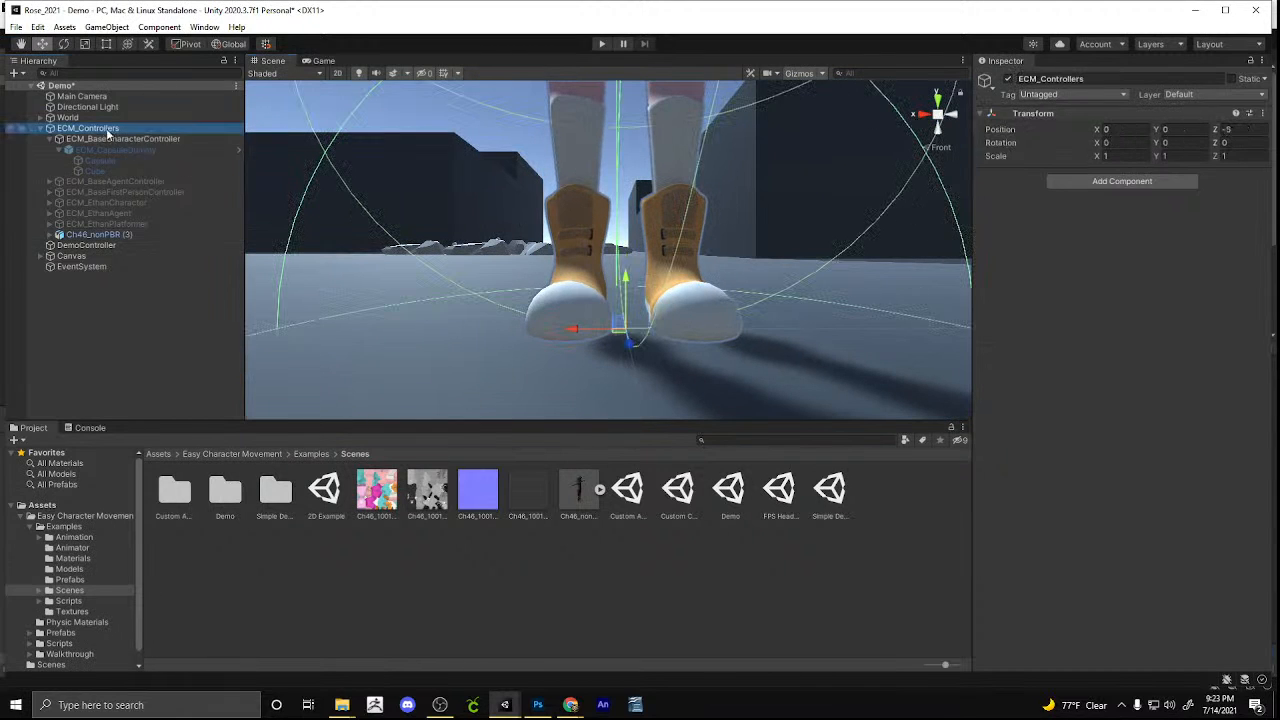
pyautogui.press('f')
pyautogui.scroll(-5, 547, 189)
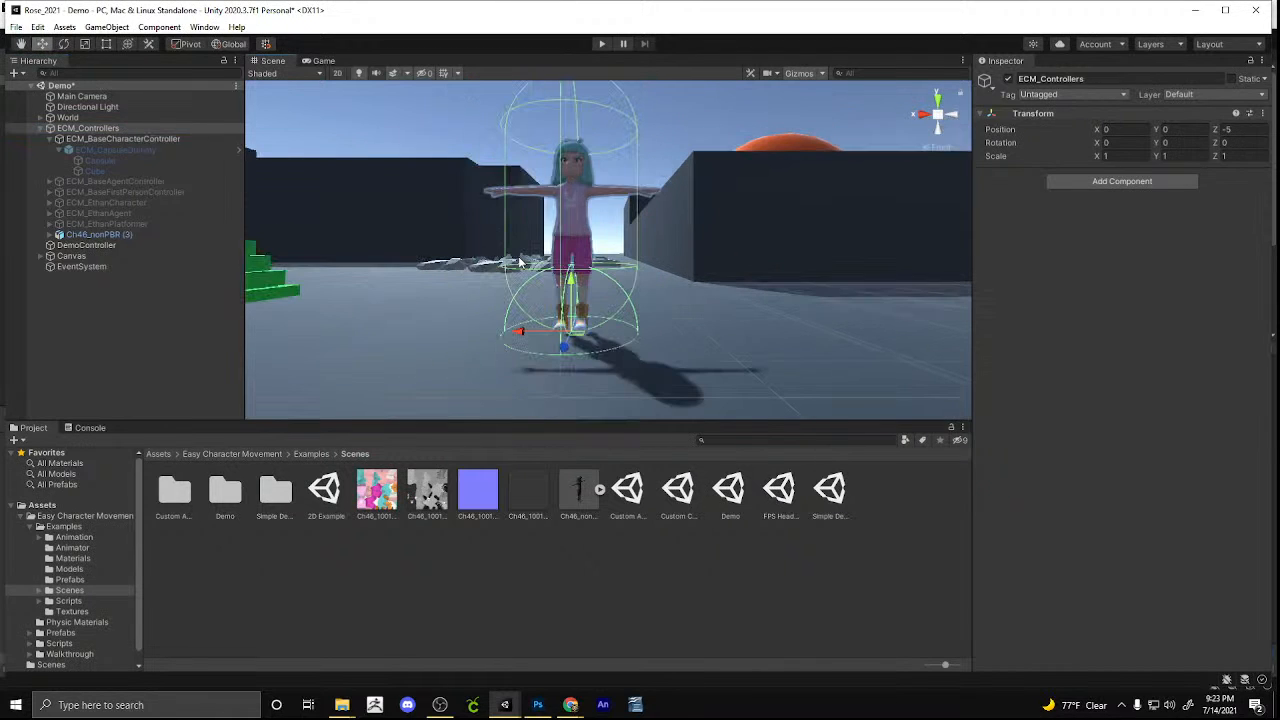
pyautogui.scroll(2, 540, 215)
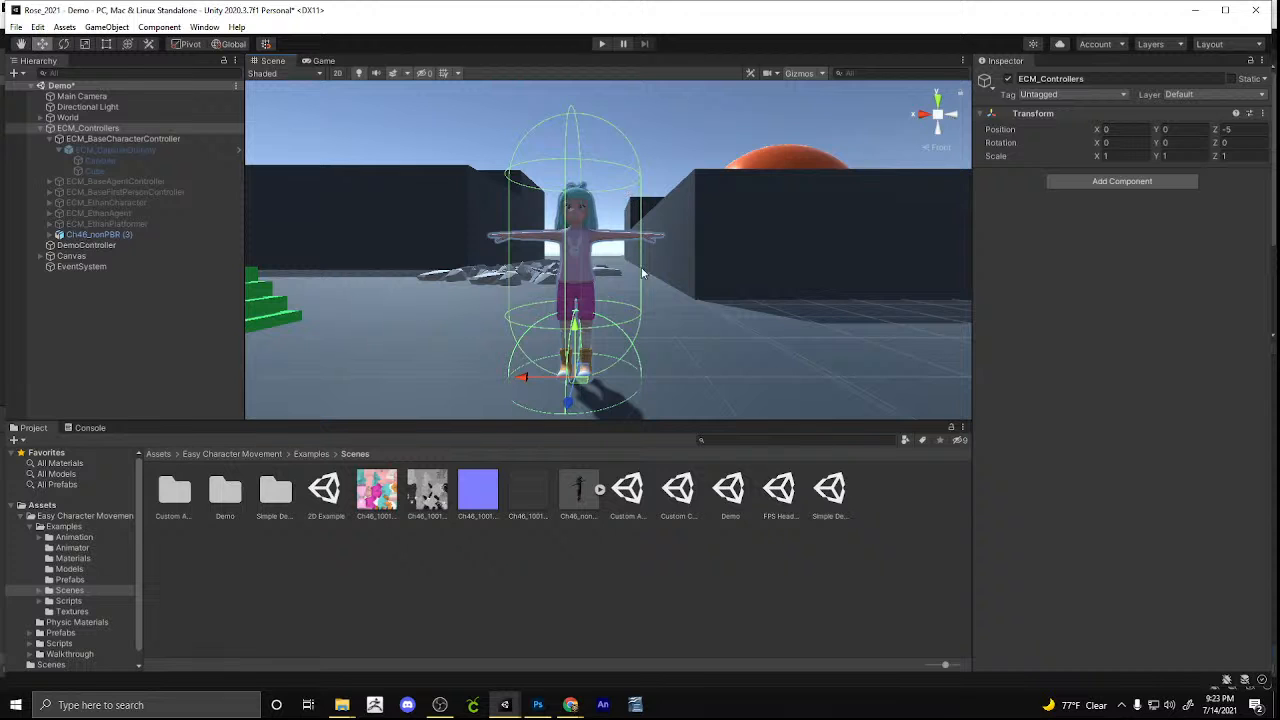
pyautogui.scroll(2, 677, 271)
pyautogui.scroll(-4, 677, 265)
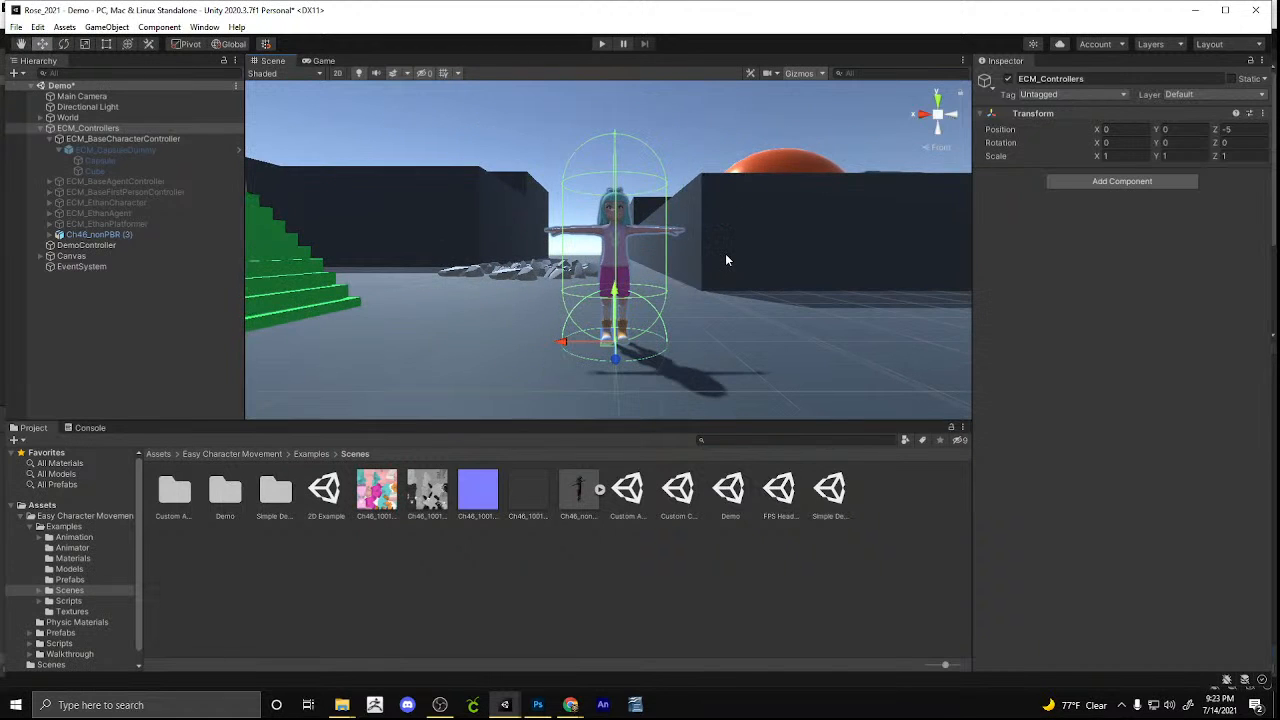
pyautogui.scroll(2, 720, 257)
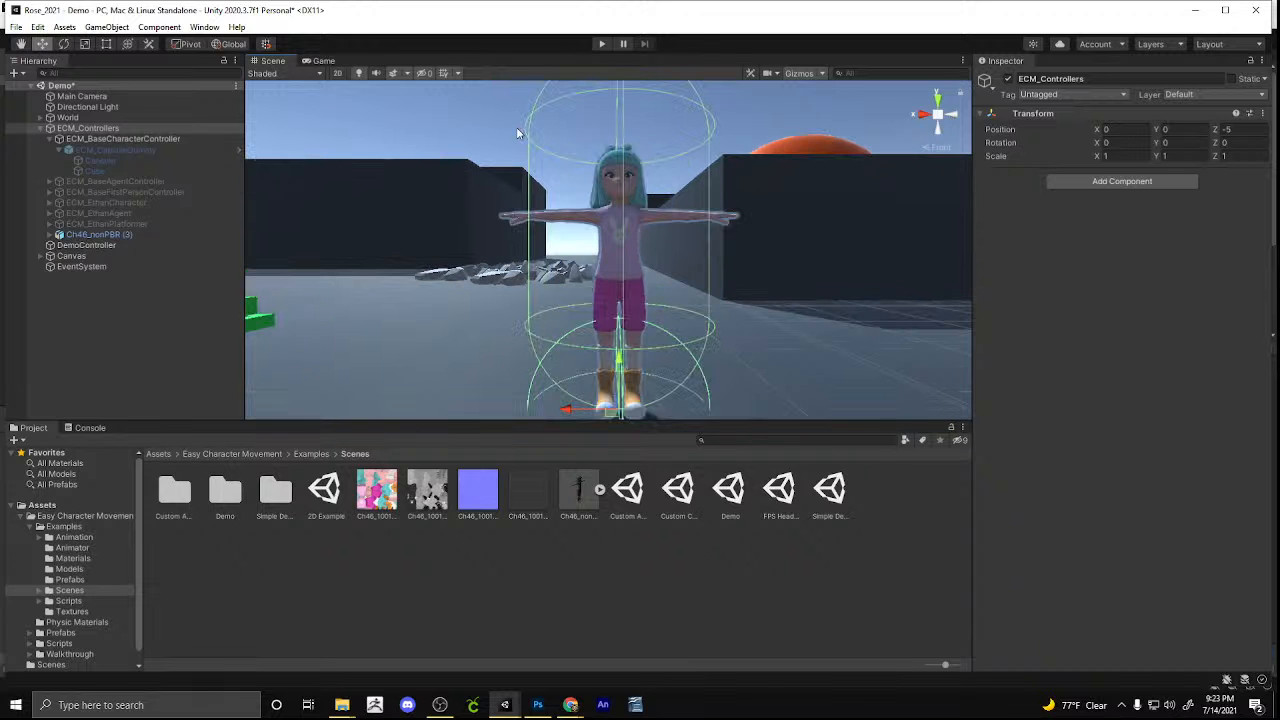
pyautogui.click(323, 60)
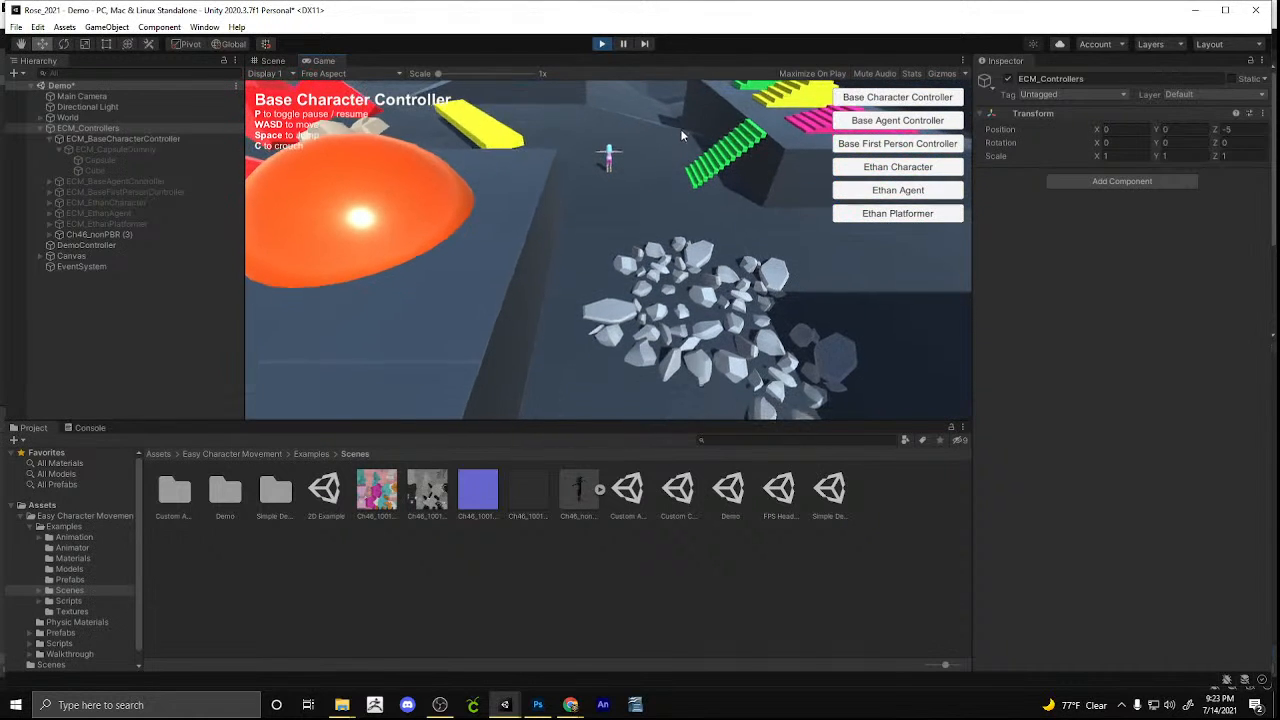
pyautogui.click(601, 43)
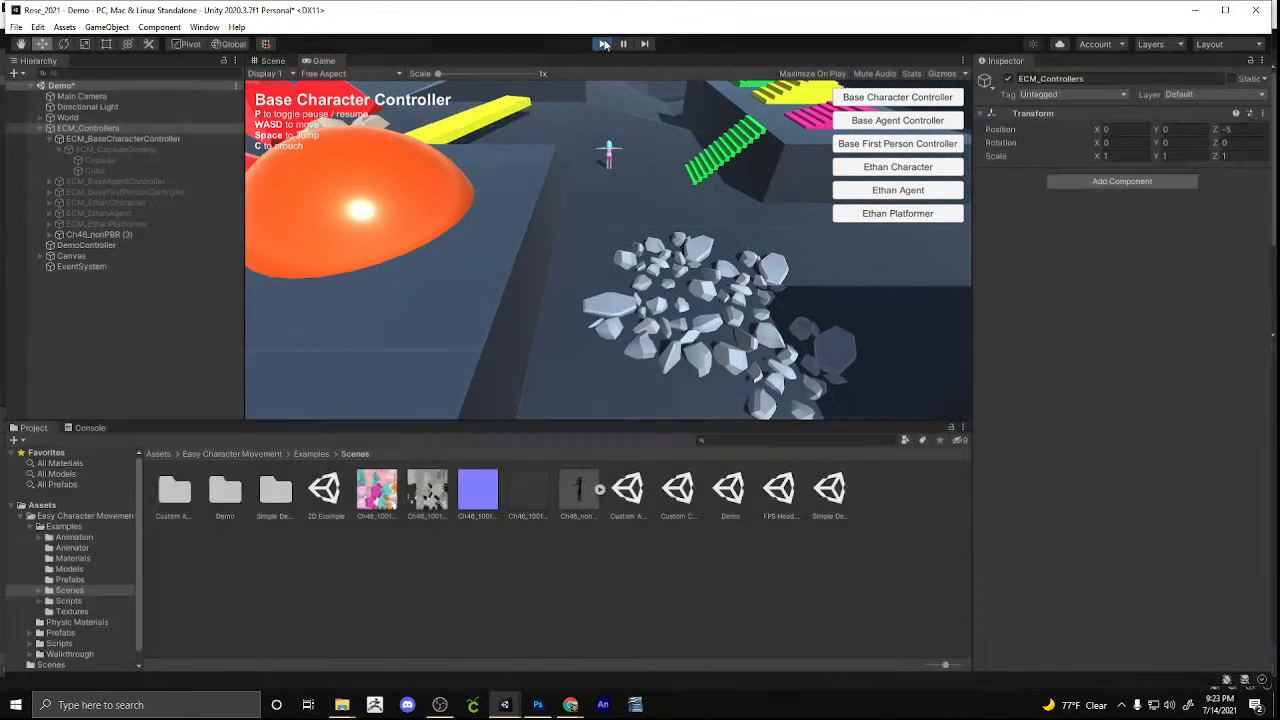
# Make Ch46_nonPBR (3) a child of ECM_BaseCharacterController and play-test the scene
pyautogui.moveTo(106, 242); pyautogui.dragTo(118, 138)
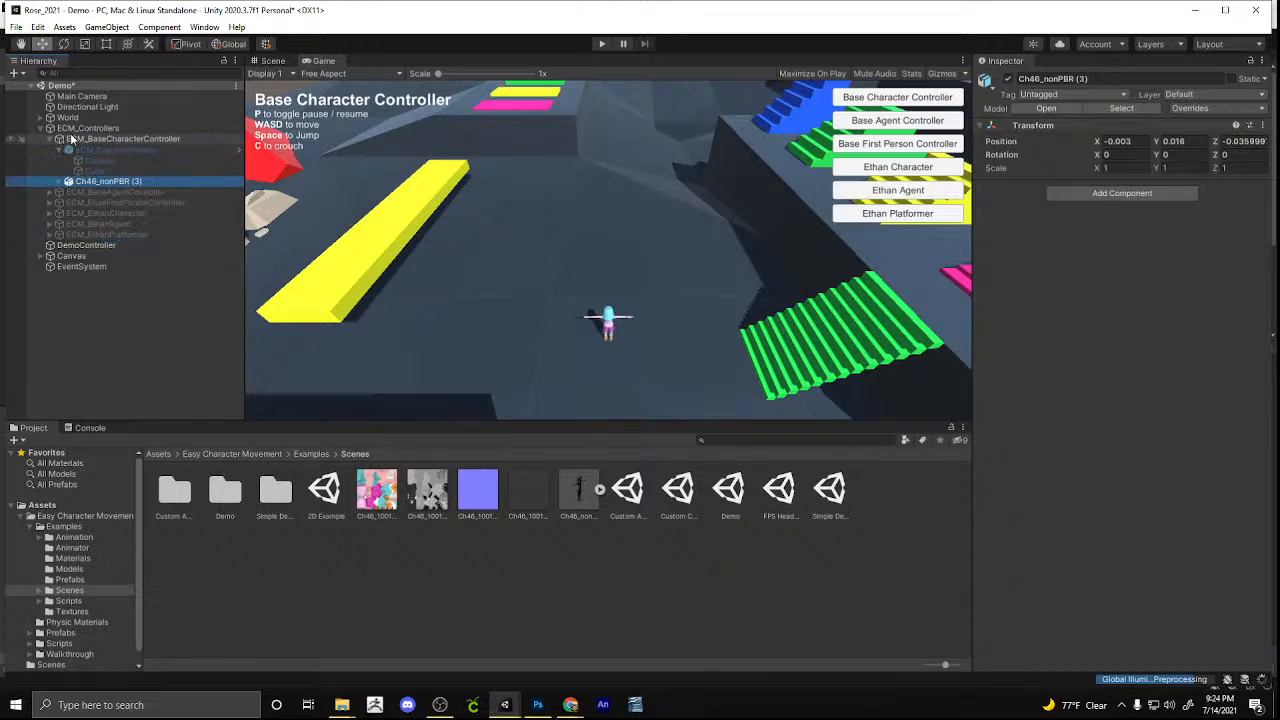
pyautogui.click(66, 138)
pyautogui.click(72, 129)
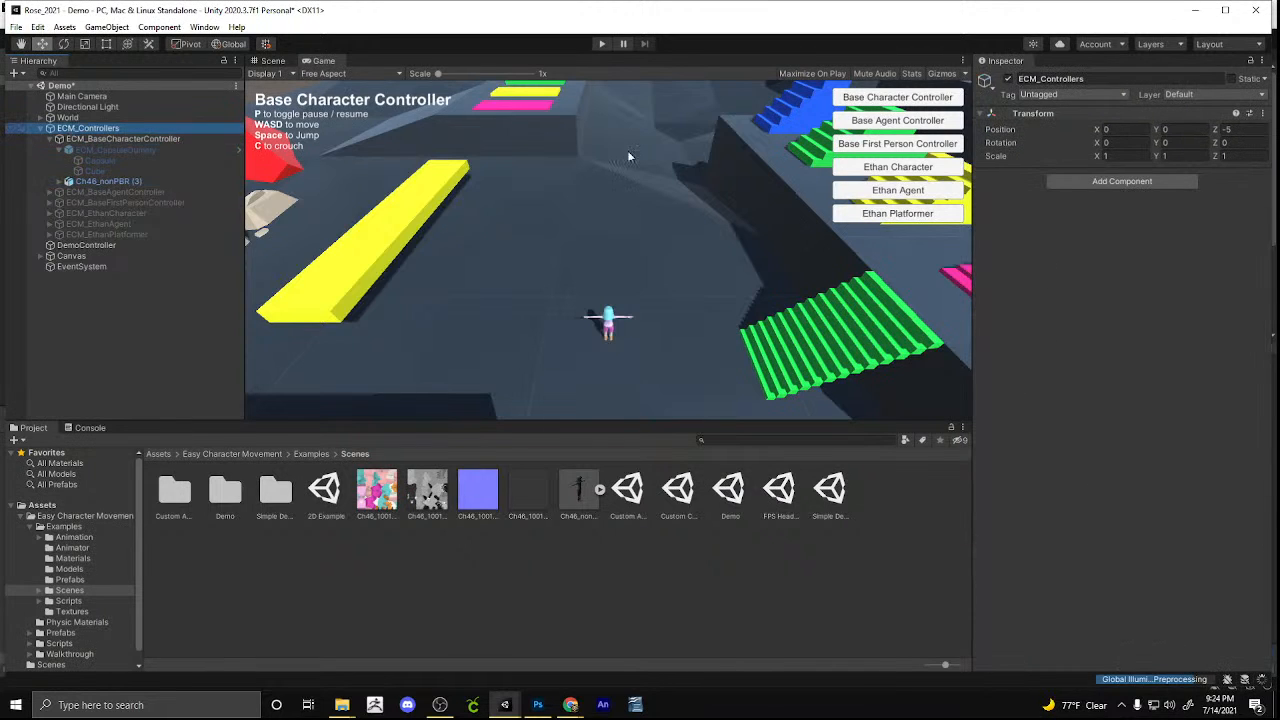
pyautogui.click(601, 44)
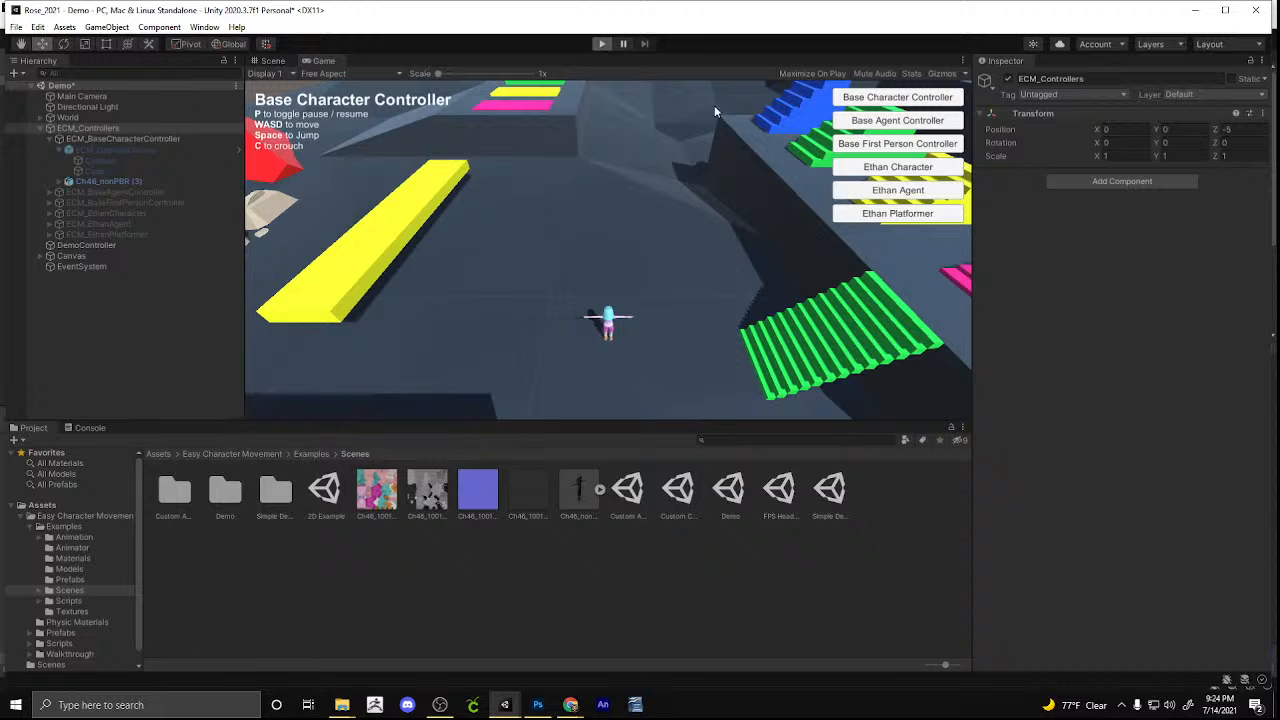
pyautogui.hotkey('ctrl', 'p')
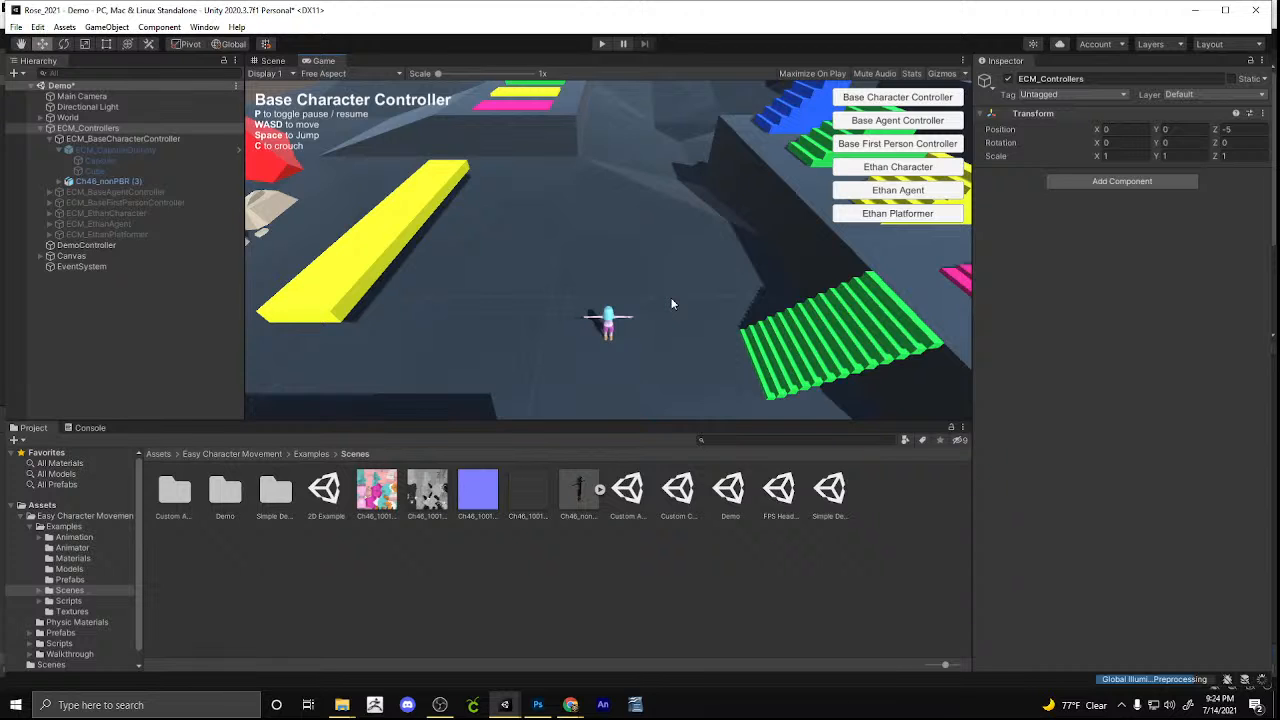
# Run the scene with ECM_CapsuleDummy selected, try the Ethan Character controller, and stop the game
pyautogui.click(112, 150)
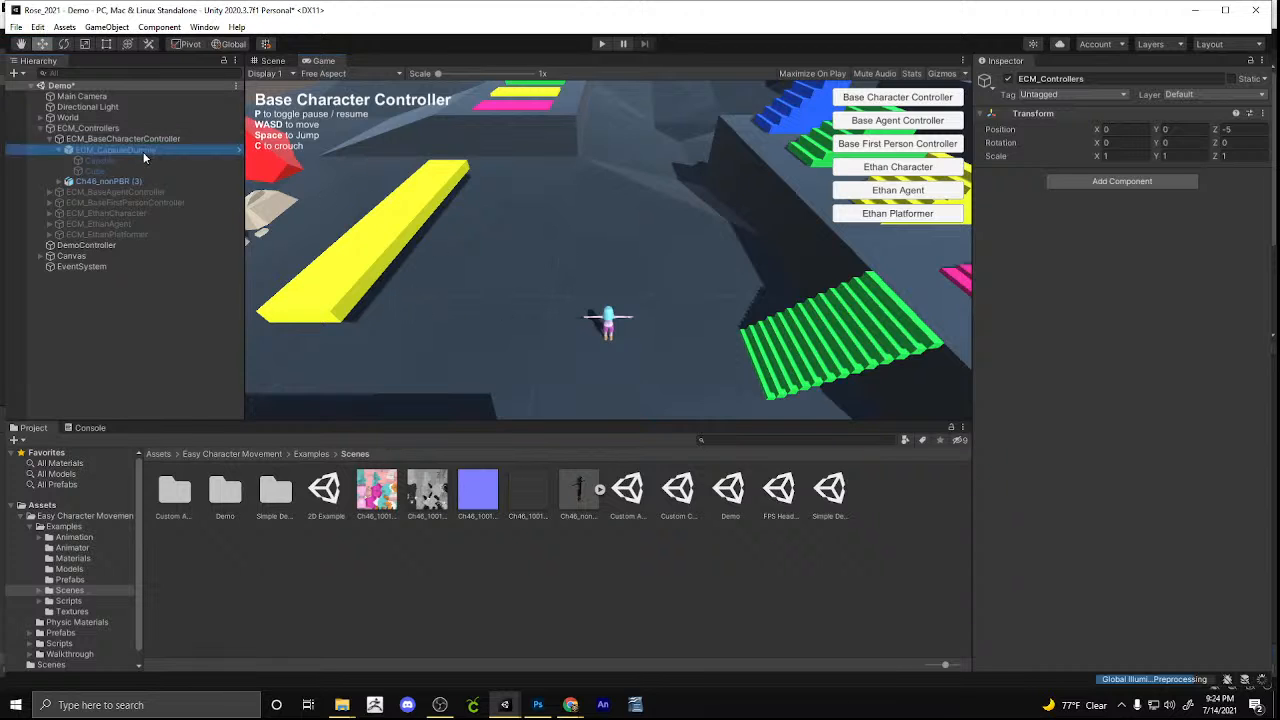
pyautogui.click(600, 45)
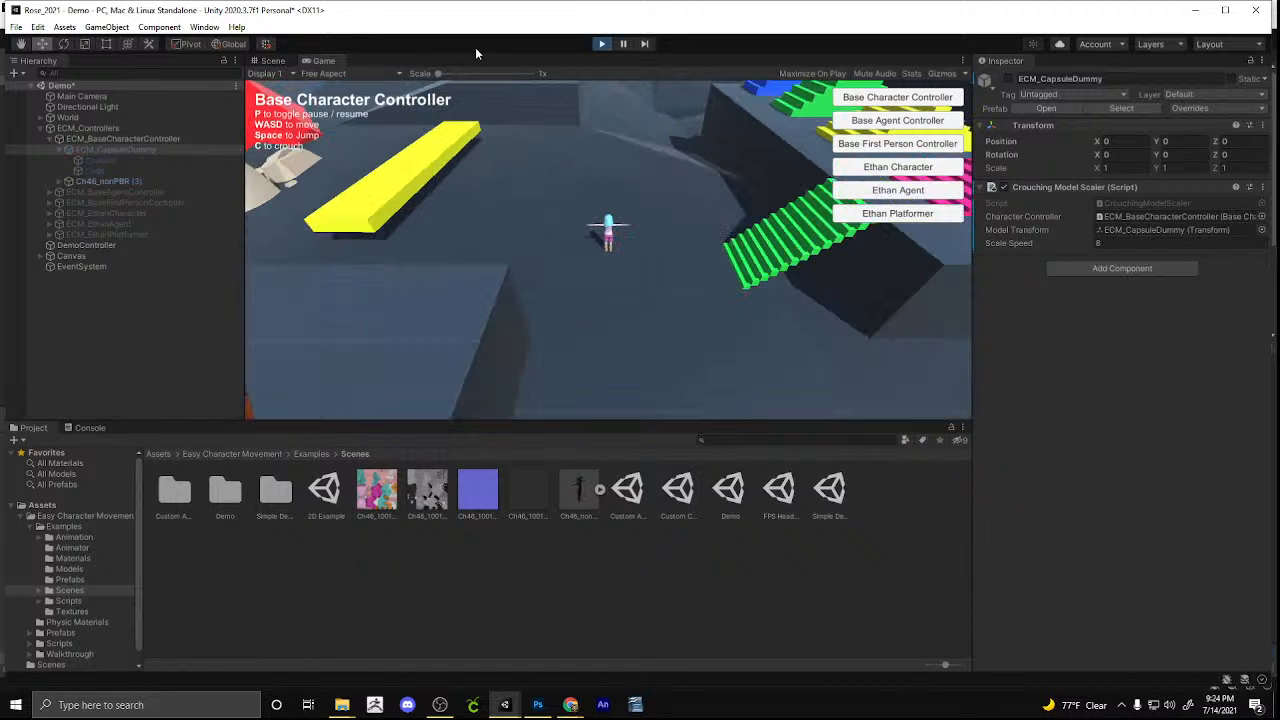
pyautogui.click(898, 167)
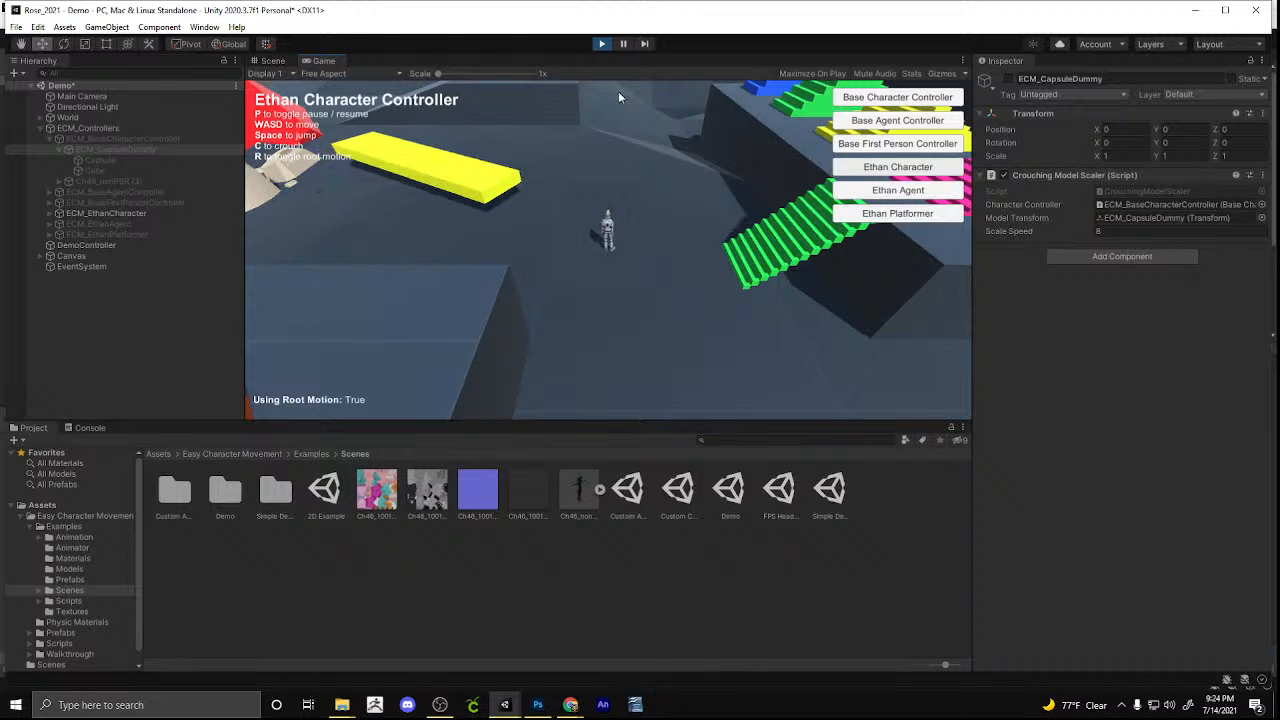
pyautogui.click(601, 44)
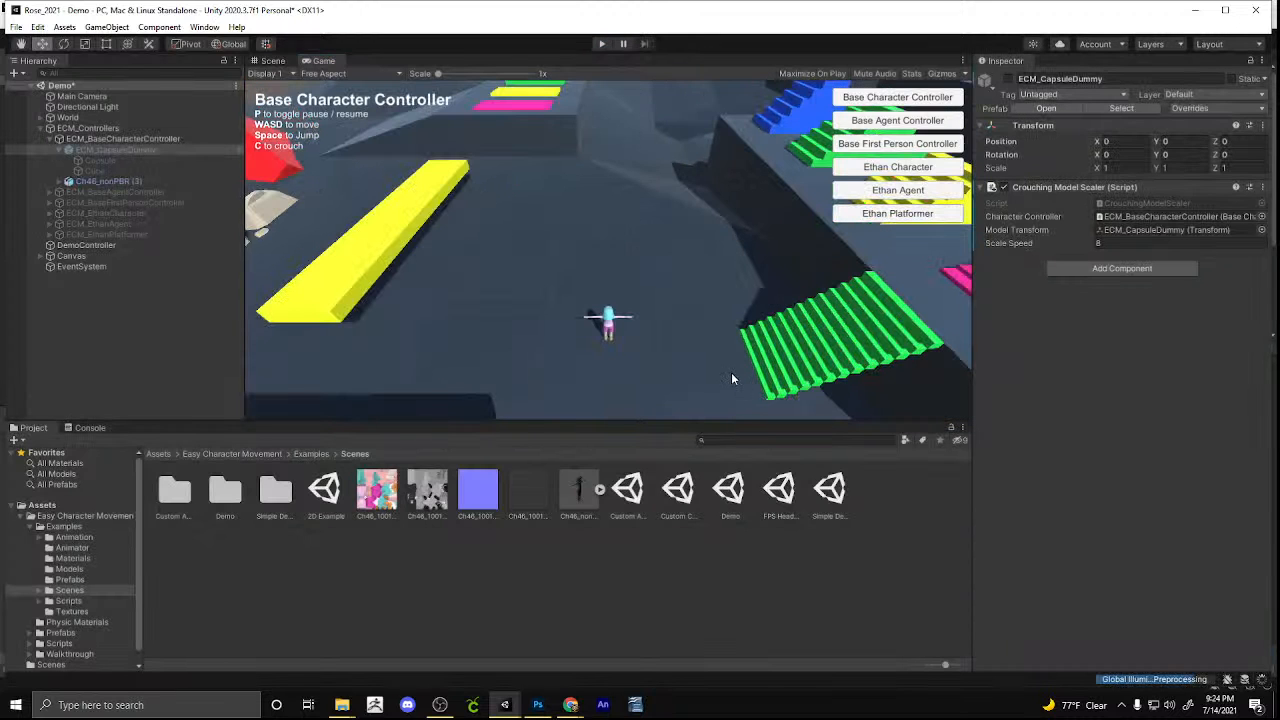
# View the Ch46 character at an angle in the Scene view and select its Ch46_1001_Diffuse texture for preview
pyautogui.click(279, 60)
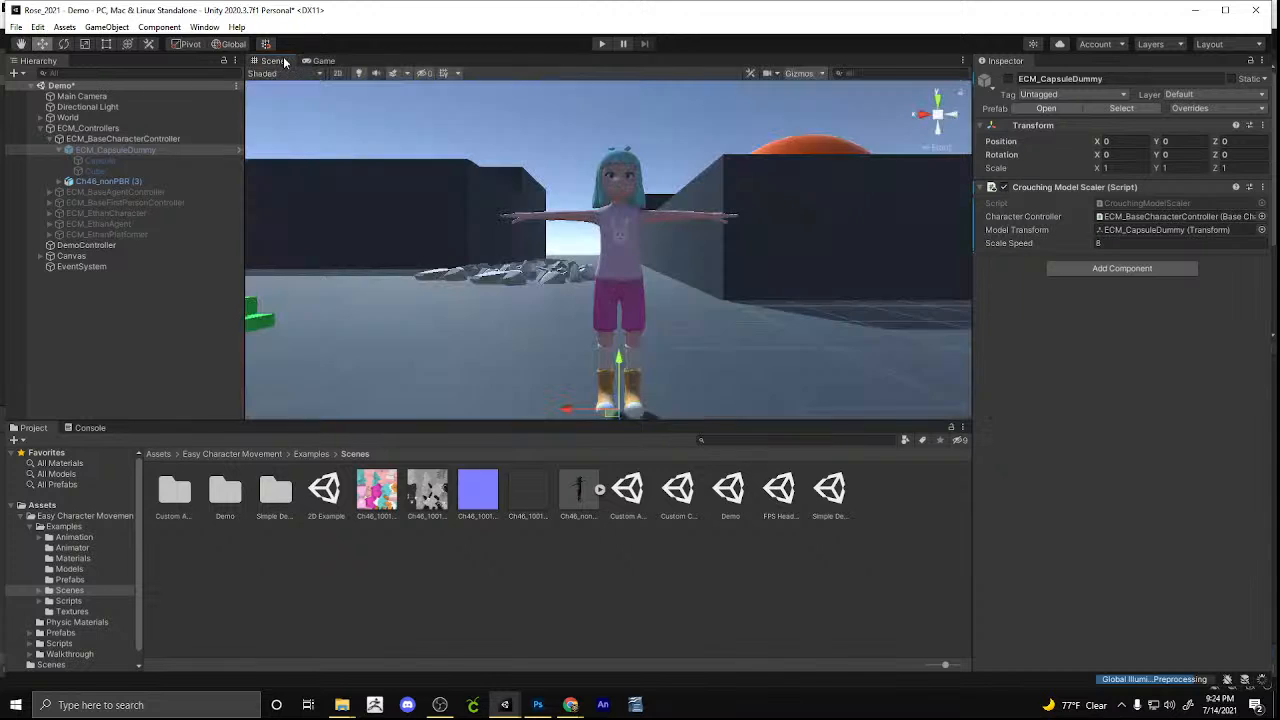
pyautogui.moveTo(510, 168)
pyautogui.mouseDown(button='middle')
pyautogui.moveTo(590, 231)
pyautogui.moveTo(472, 200)
pyautogui.mouseUp(button='middle')
pyautogui.scroll(-8, 595, 222)
pyautogui.scroll(3, 593, 220)
pyautogui.moveTo(582, 206); pyautogui.dragTo(430, 222, button='middle')
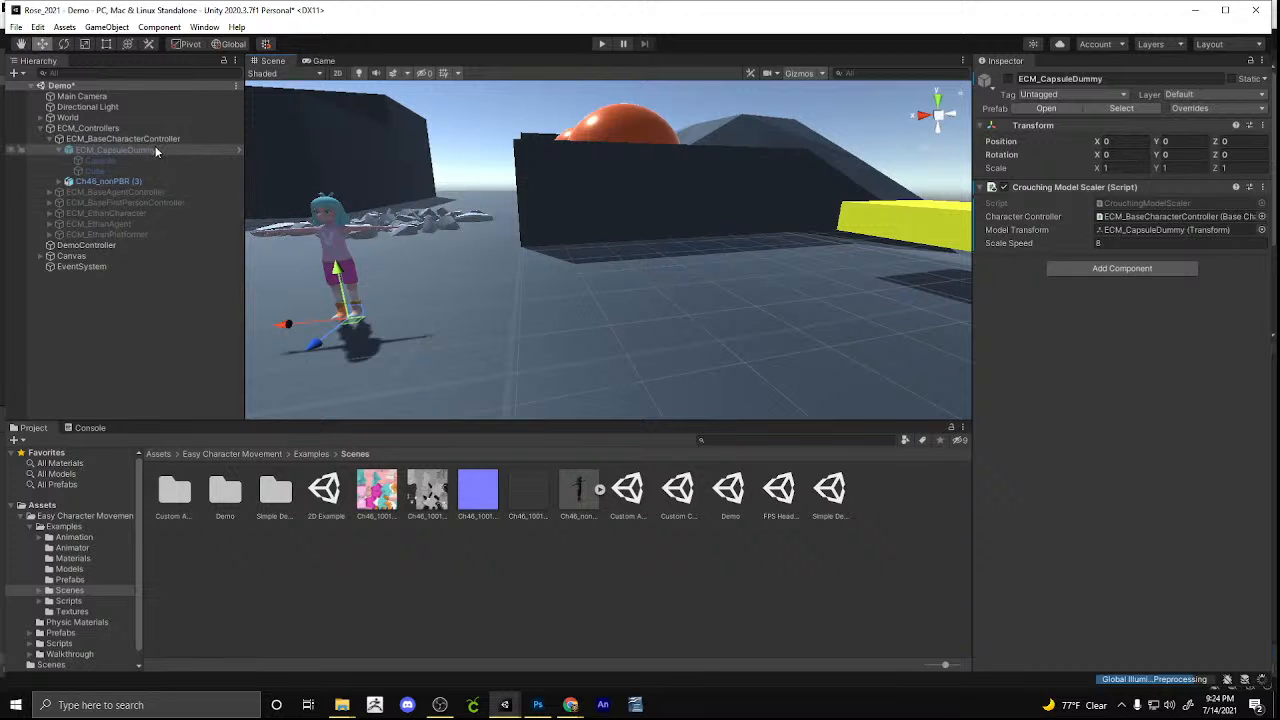
pyautogui.keyDown('alt'); pyautogui.moveTo(374, 250); pyautogui.dragTo(473, 266); pyautogui.keyUp('alt')
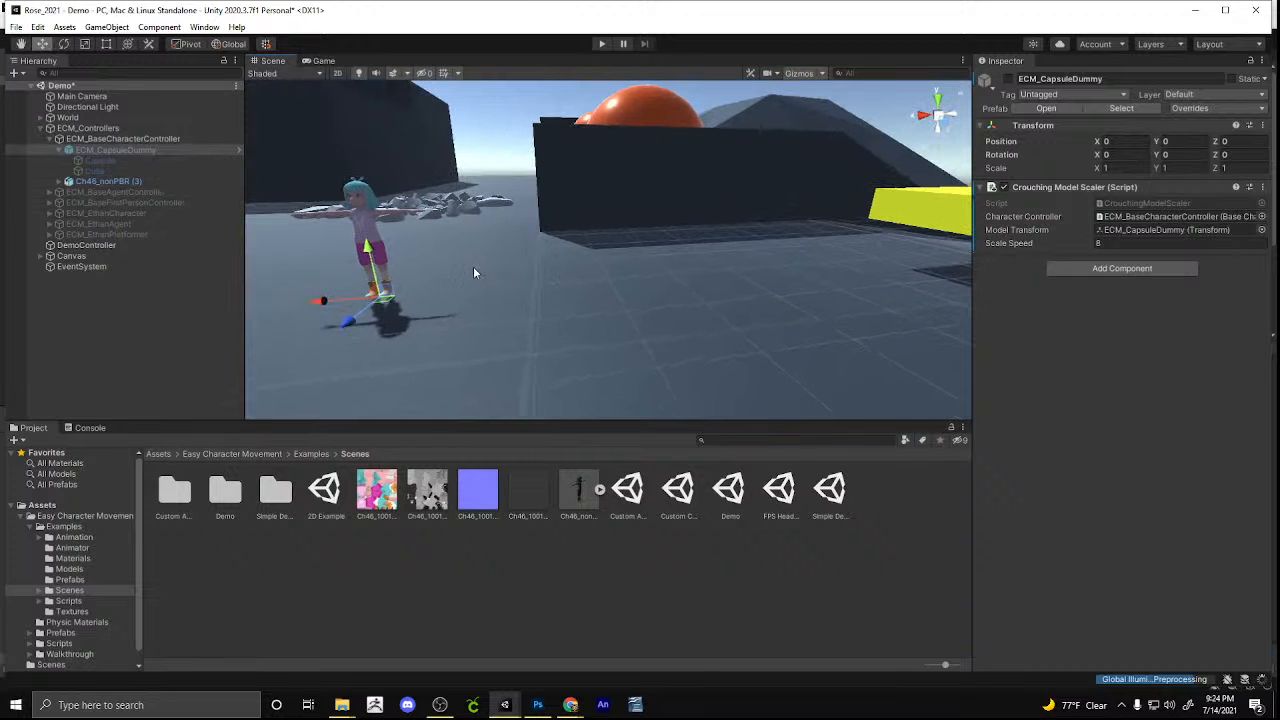
pyautogui.click(376, 490)
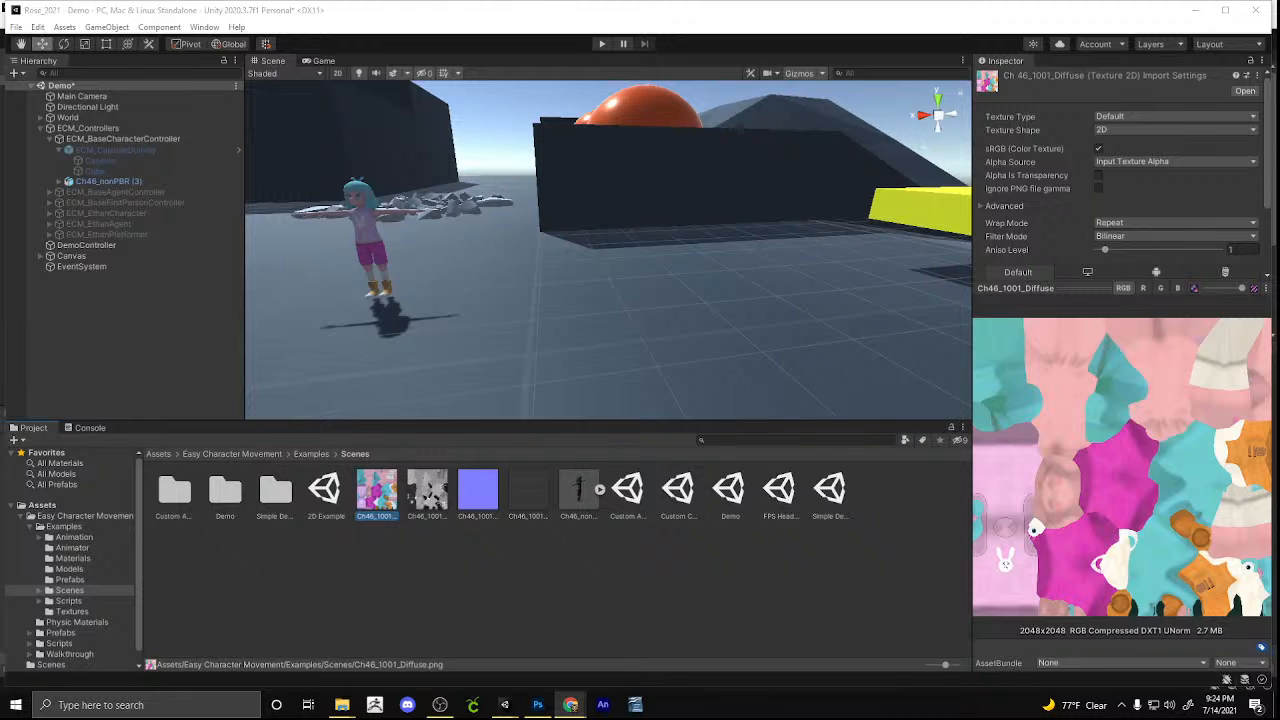
# Switch to Mixamo in the browser, look through the animations and the Ch46_nonPBR character preview, and return to Unity
pyautogui.moveTo(1279, 182); pyautogui.dragTo(860, 3)
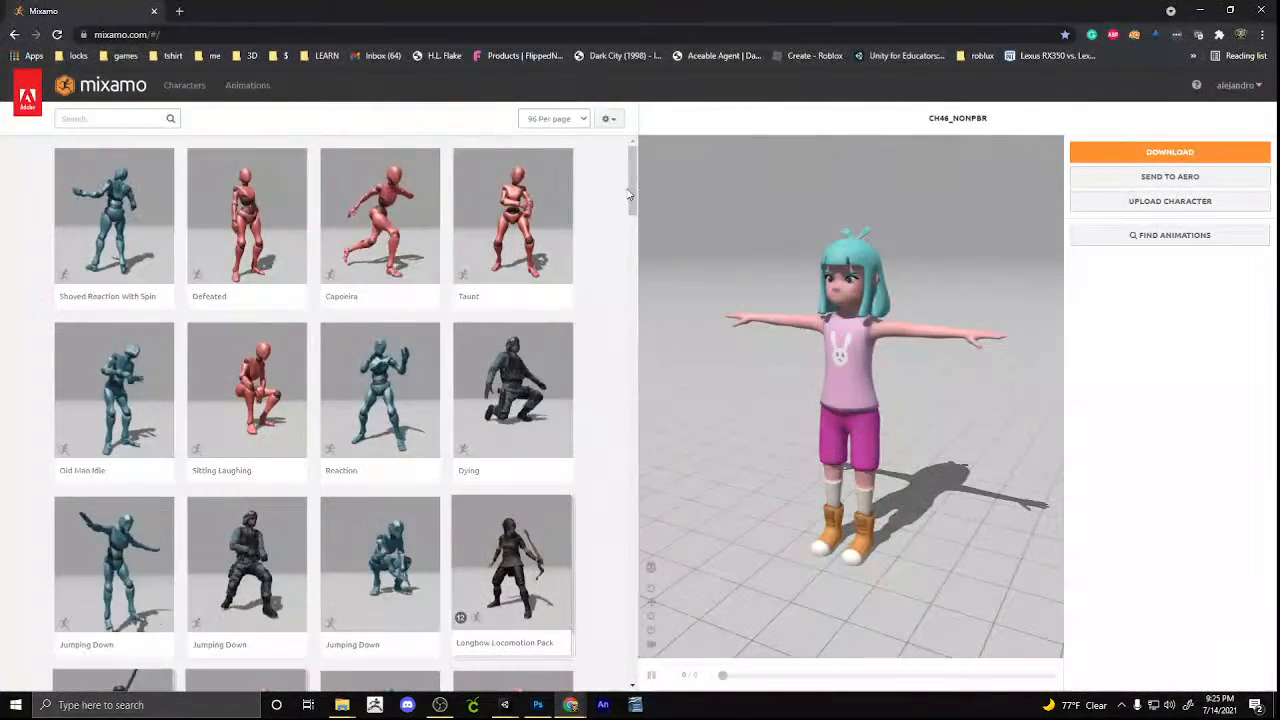
pyautogui.scroll(-12, 592, 244)
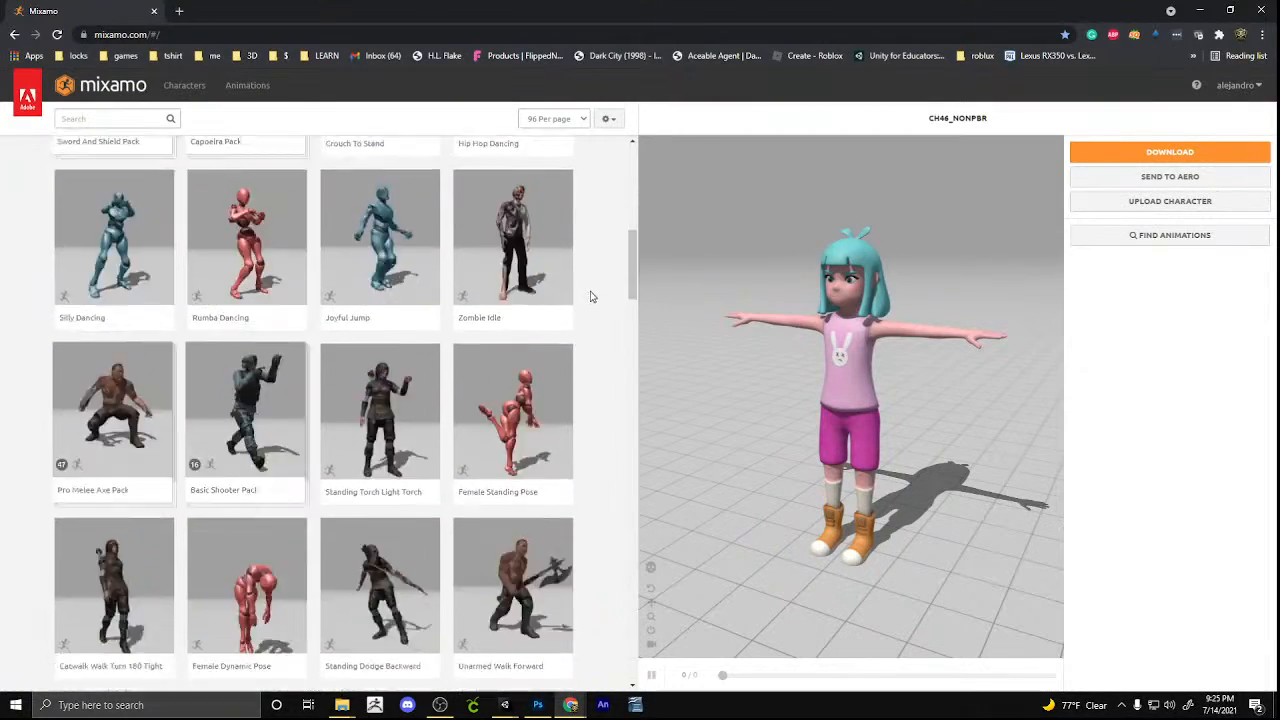
pyautogui.scroll(2, 884, 380)
pyautogui.moveTo(884, 380); pyautogui.dragTo(1045, 390)
pyautogui.scroll(-1, 820, 313)
pyautogui.click(1197, 9)
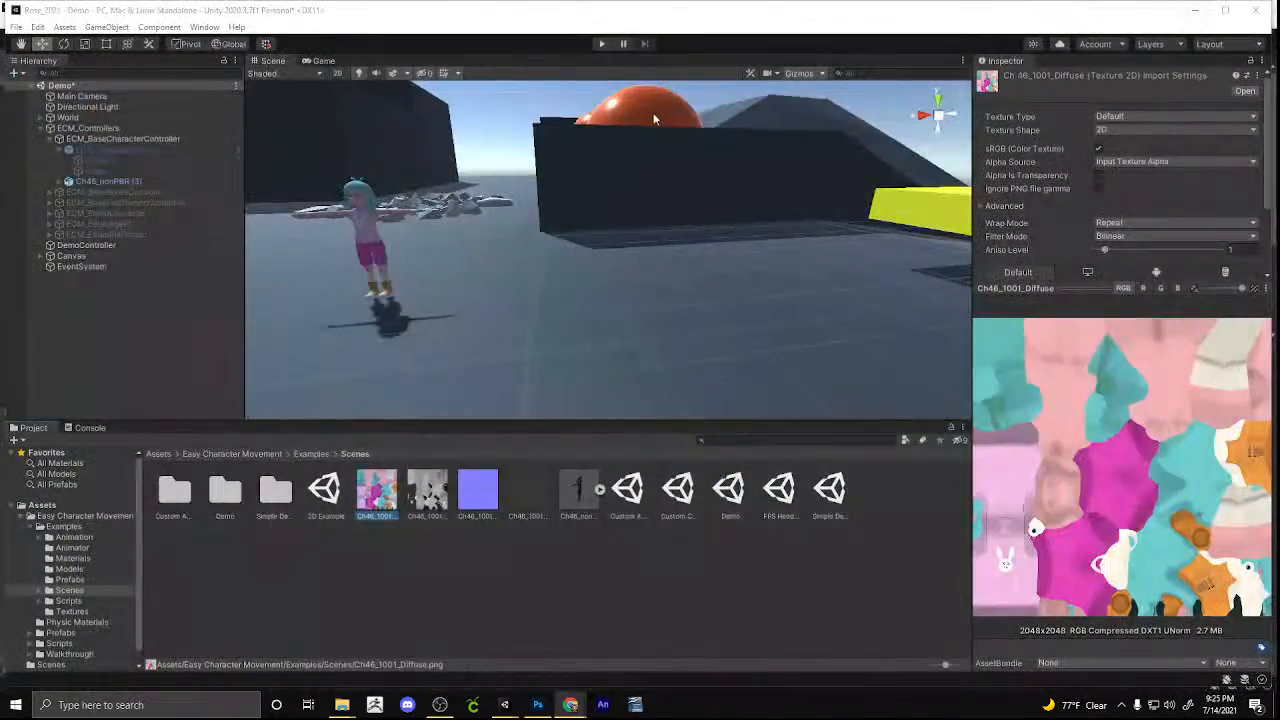
# Show the Ch46_1001_Diffuse texture in its Scenes folder and open the PNG in Photoshop
pyautogui.rightClick(390, 505)
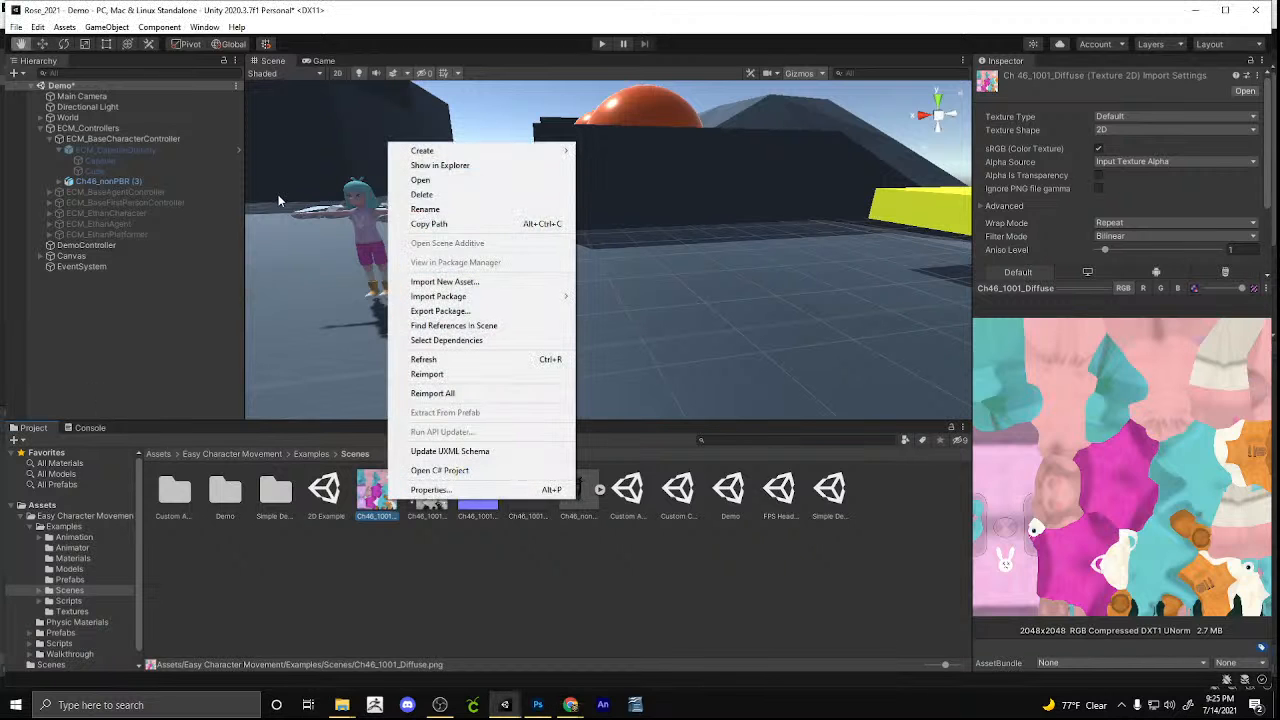
pyautogui.click(467, 167)
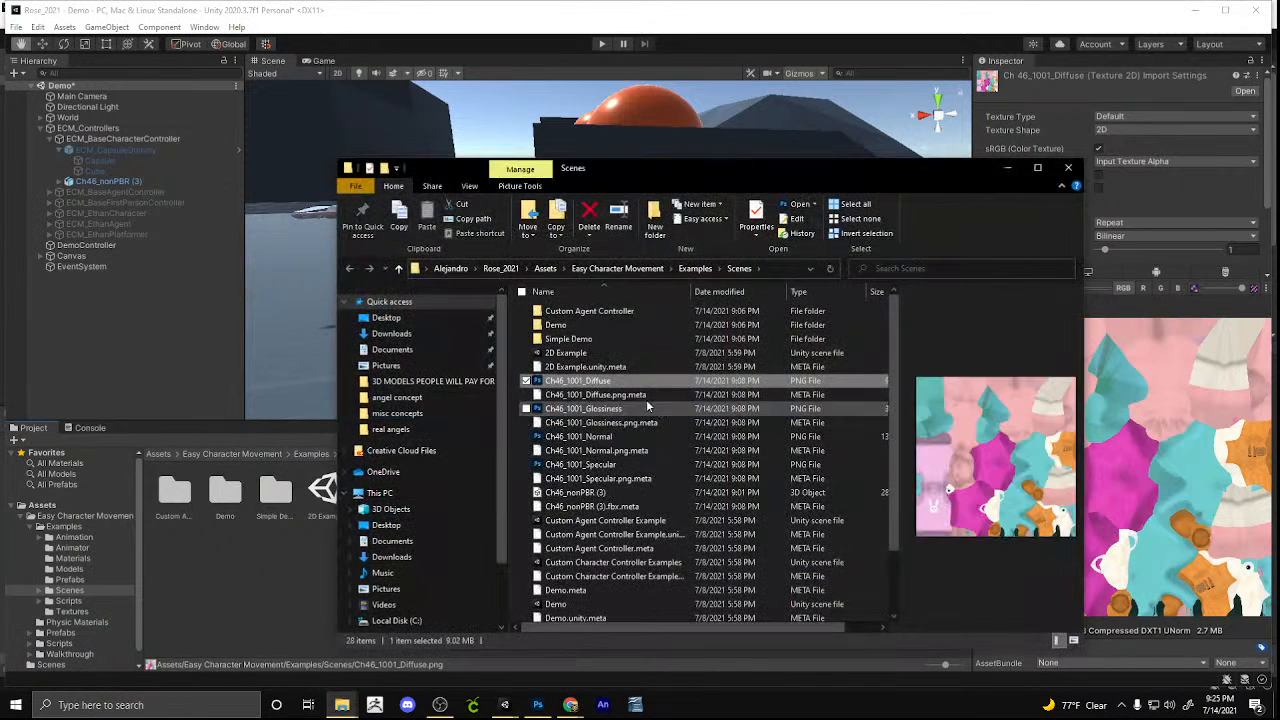
pyautogui.moveTo(610, 382); pyautogui.dragTo(467, 46)
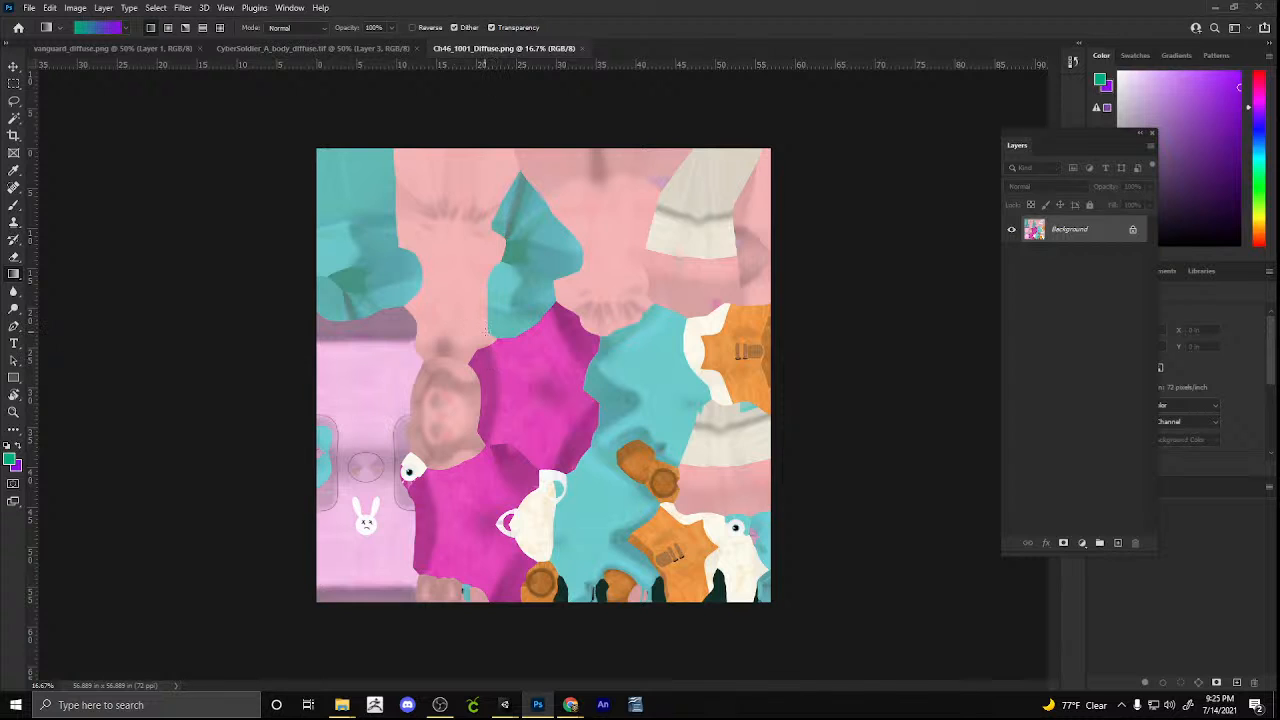
# Duplicate the Background layer of Ch46_1001_Diffuse.png as Background copy and delete the original Background layer
pyautogui.click(13, 412)
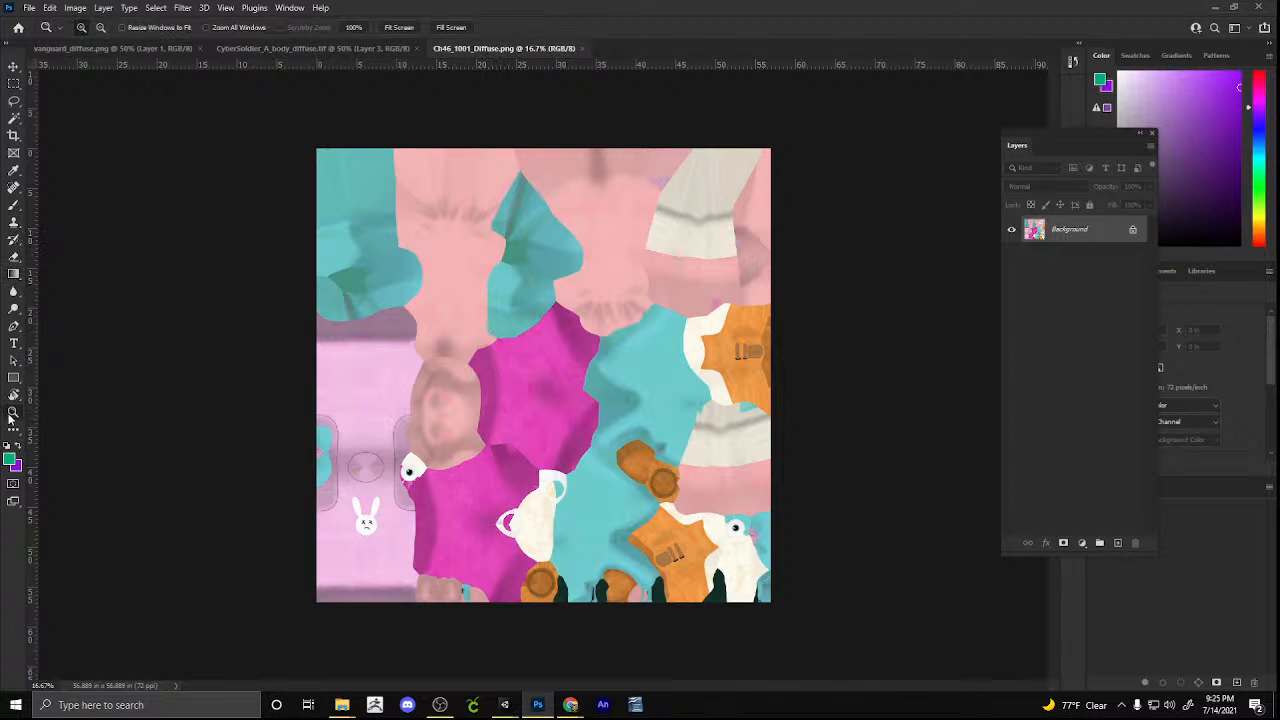
pyautogui.click(571, 373)
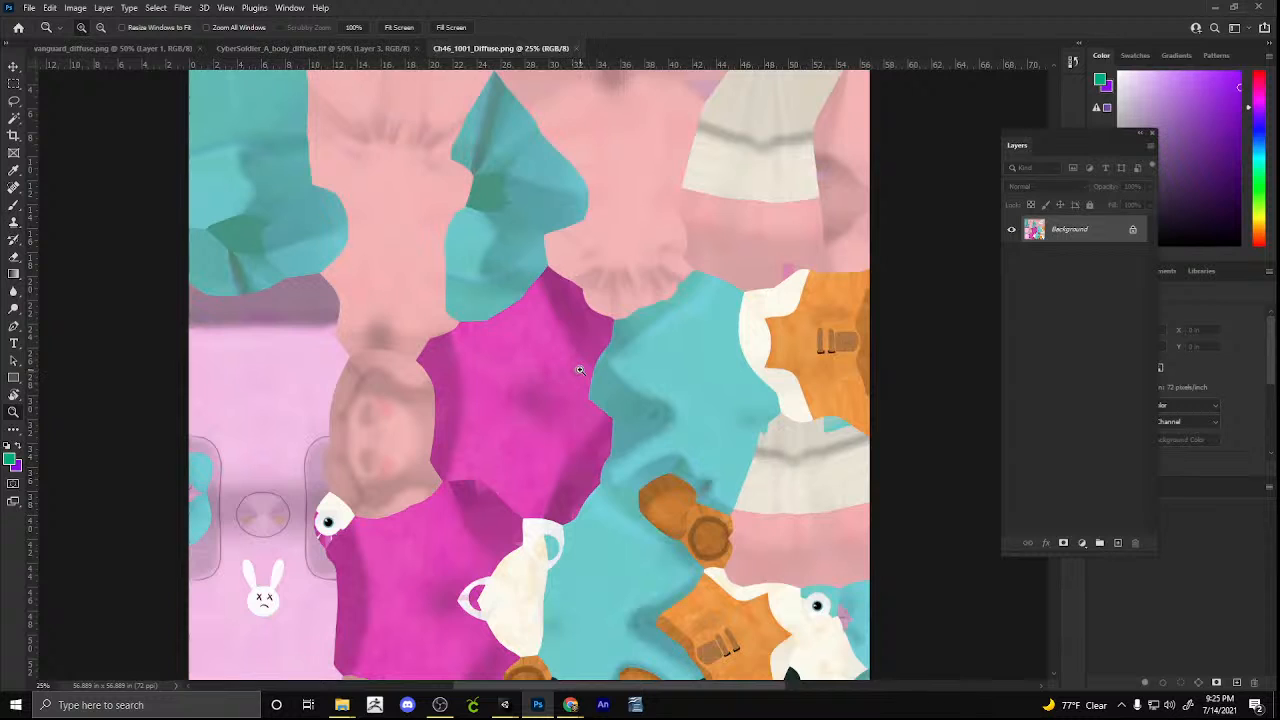
pyautogui.scroll(-2, 600, 535)
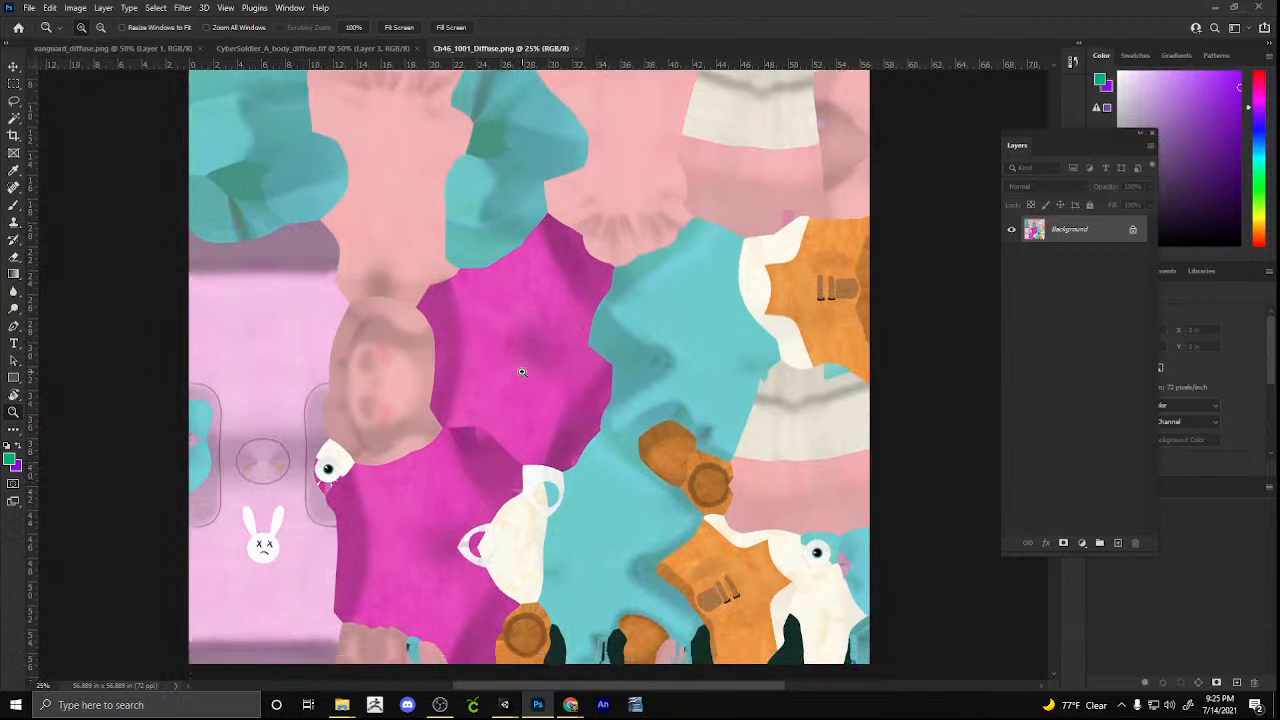
pyautogui.scroll(-1, 521, 372)
pyautogui.click(260, 514)
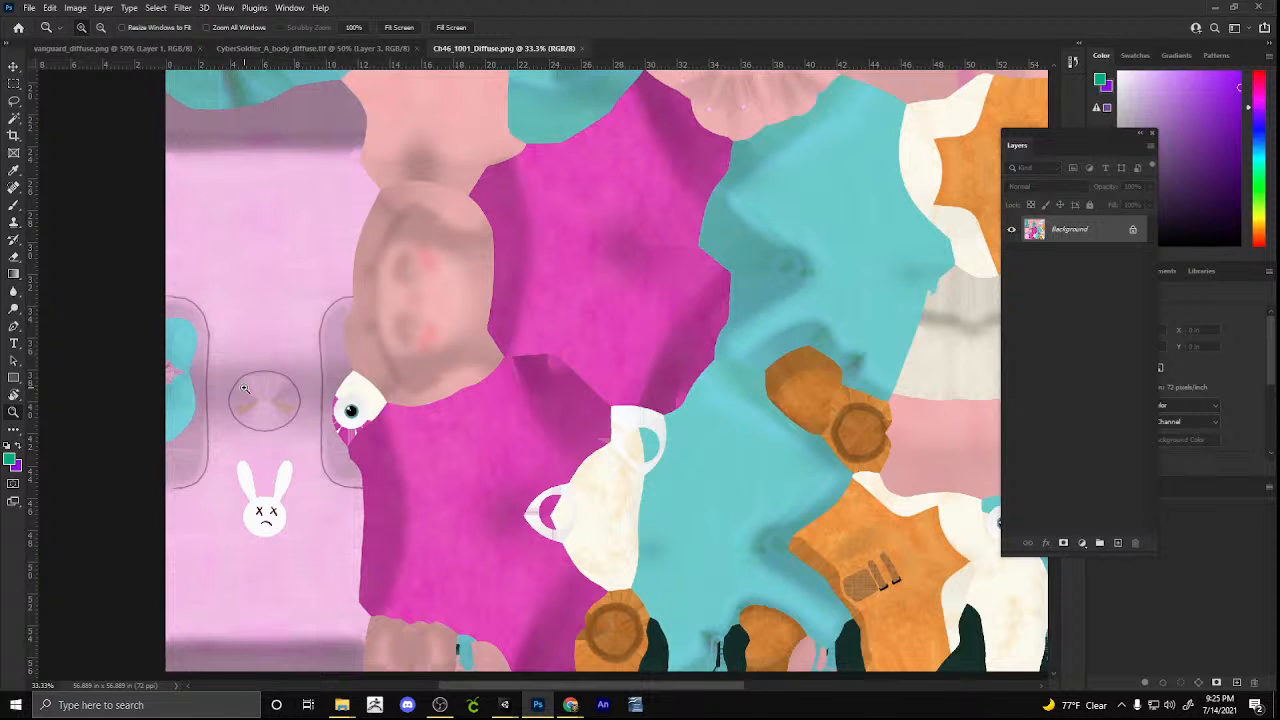
pyautogui.click(14, 204)
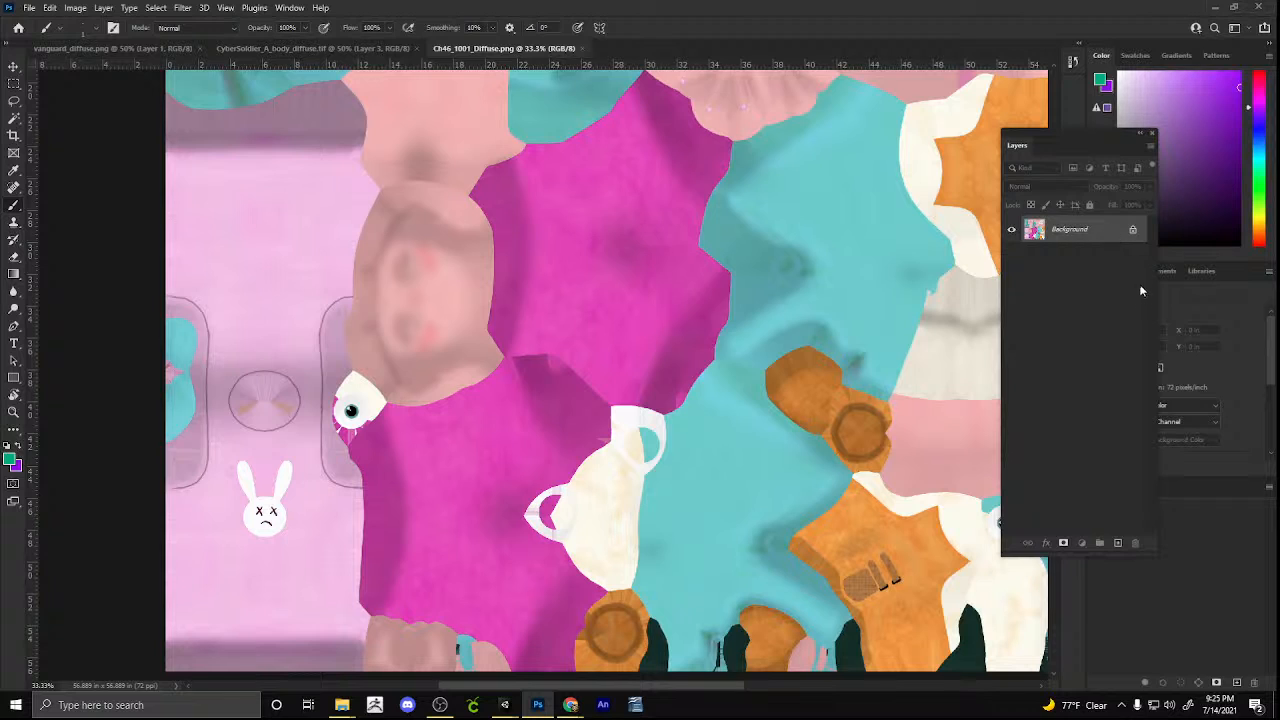
pyautogui.rightClick(1092, 224)
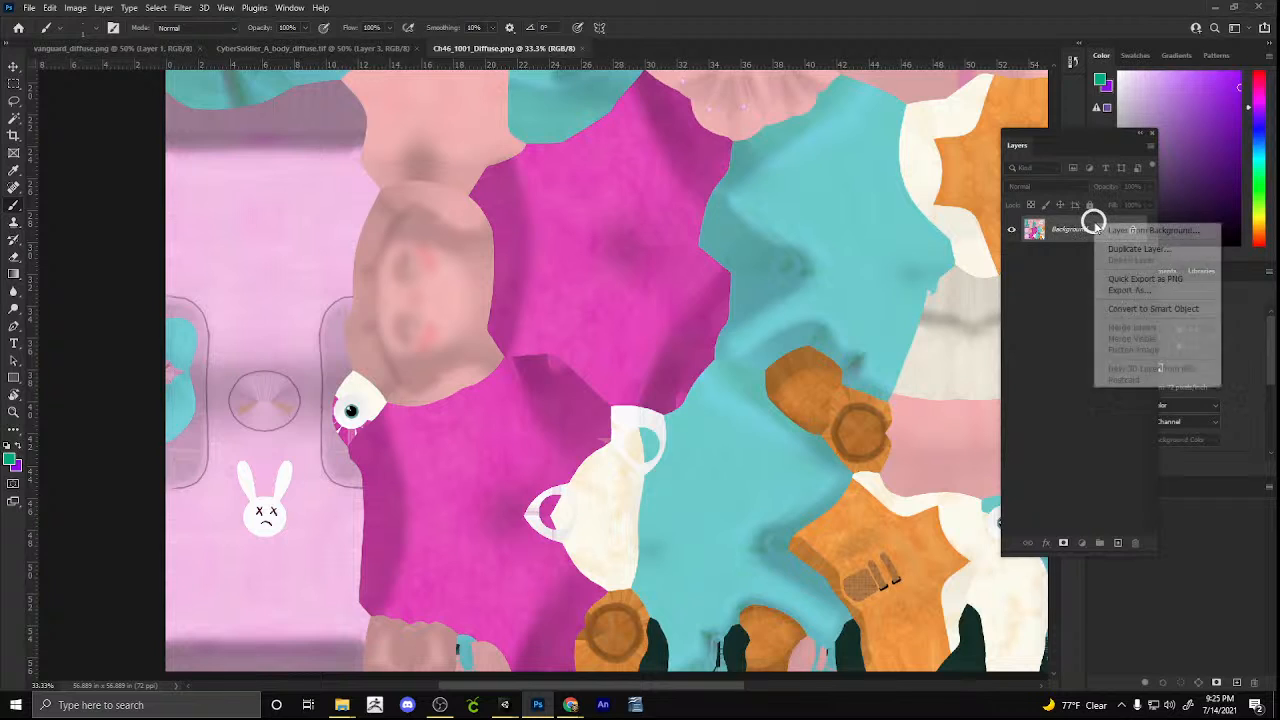
pyautogui.click(1138, 248)
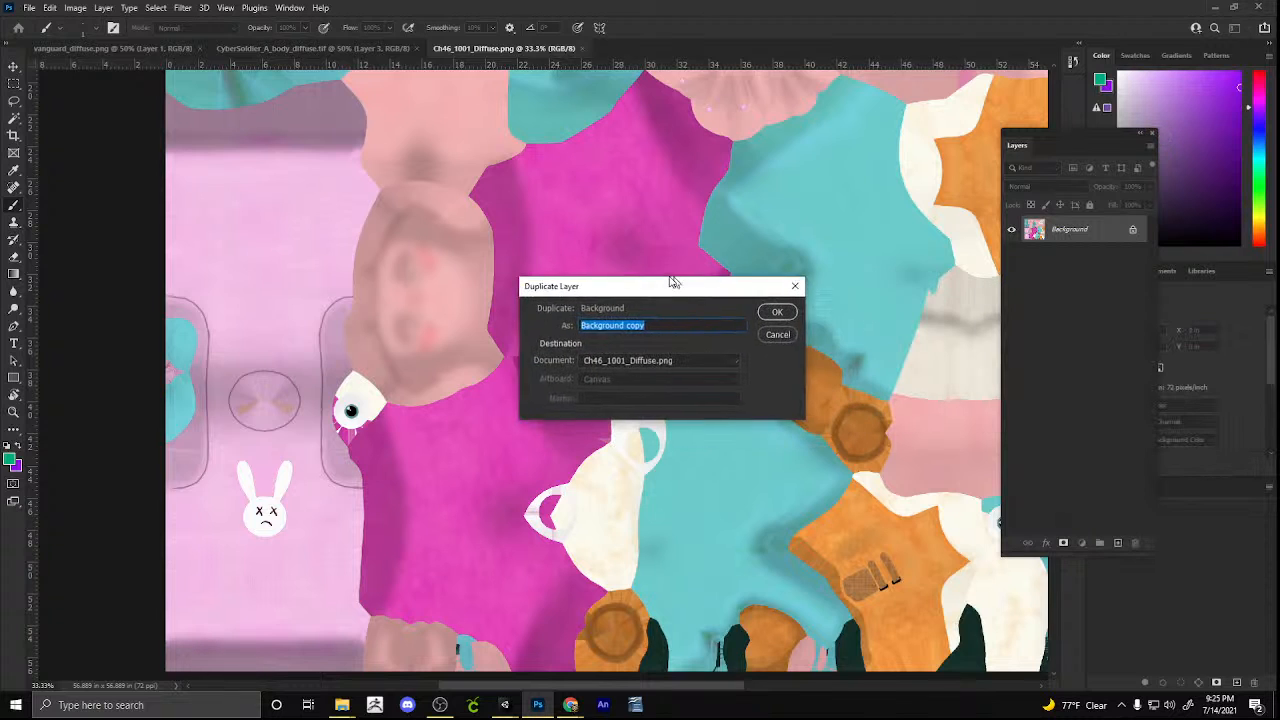
pyautogui.click(758, 313)
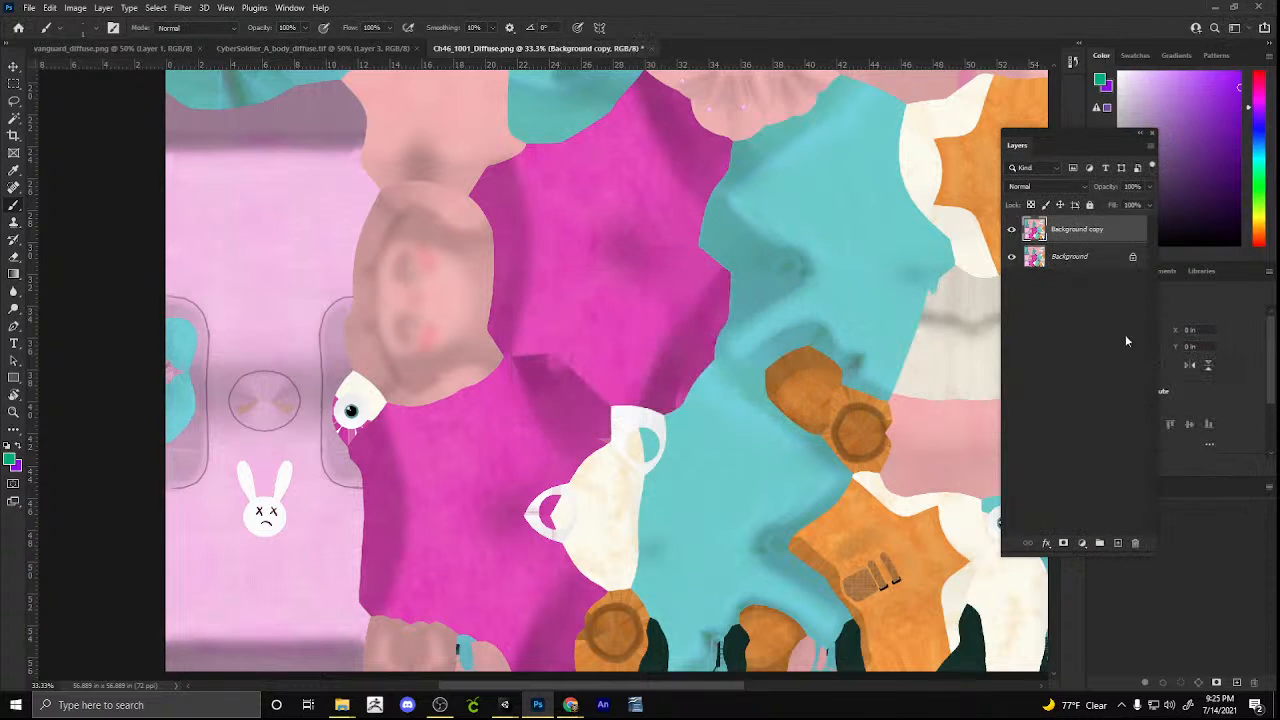
pyautogui.click(1106, 259)
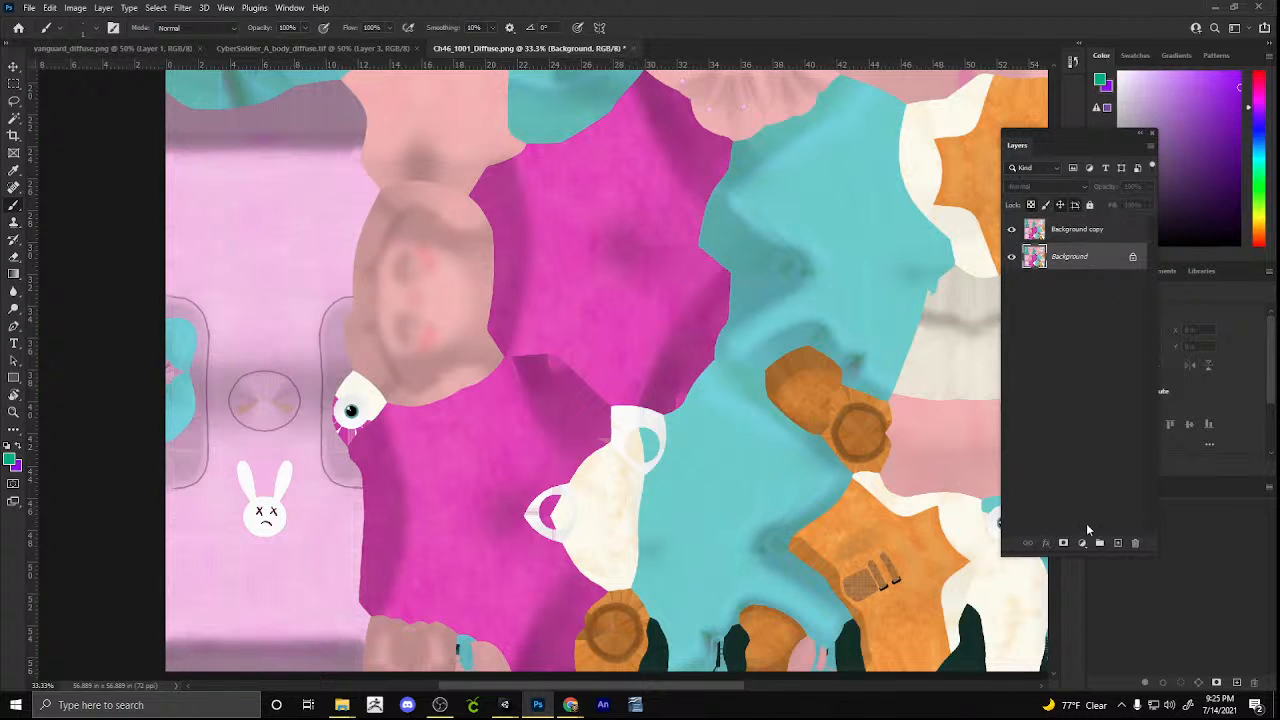
pyautogui.click(1137, 544)
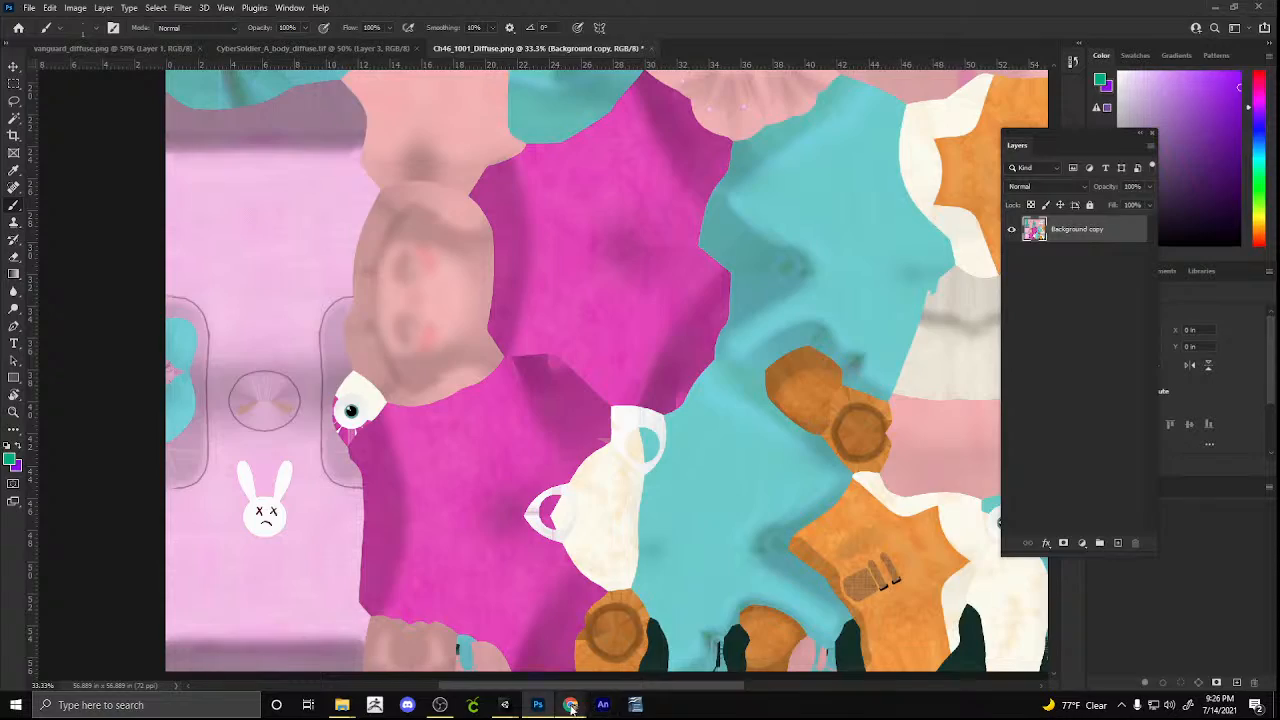
# Zoom in on the white bunny face on the light pink area and move the floating Layers panel off the canvas
pyautogui.moveTo(571, 705)
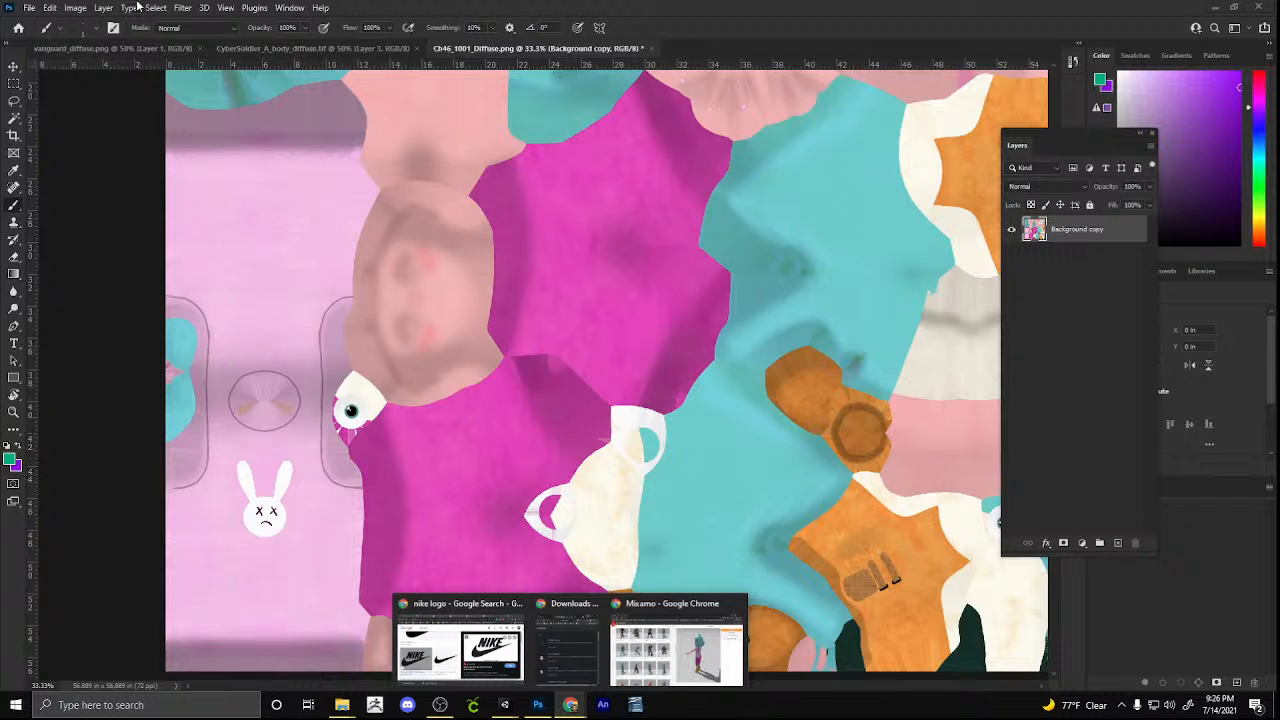
pyautogui.click(15, 412)
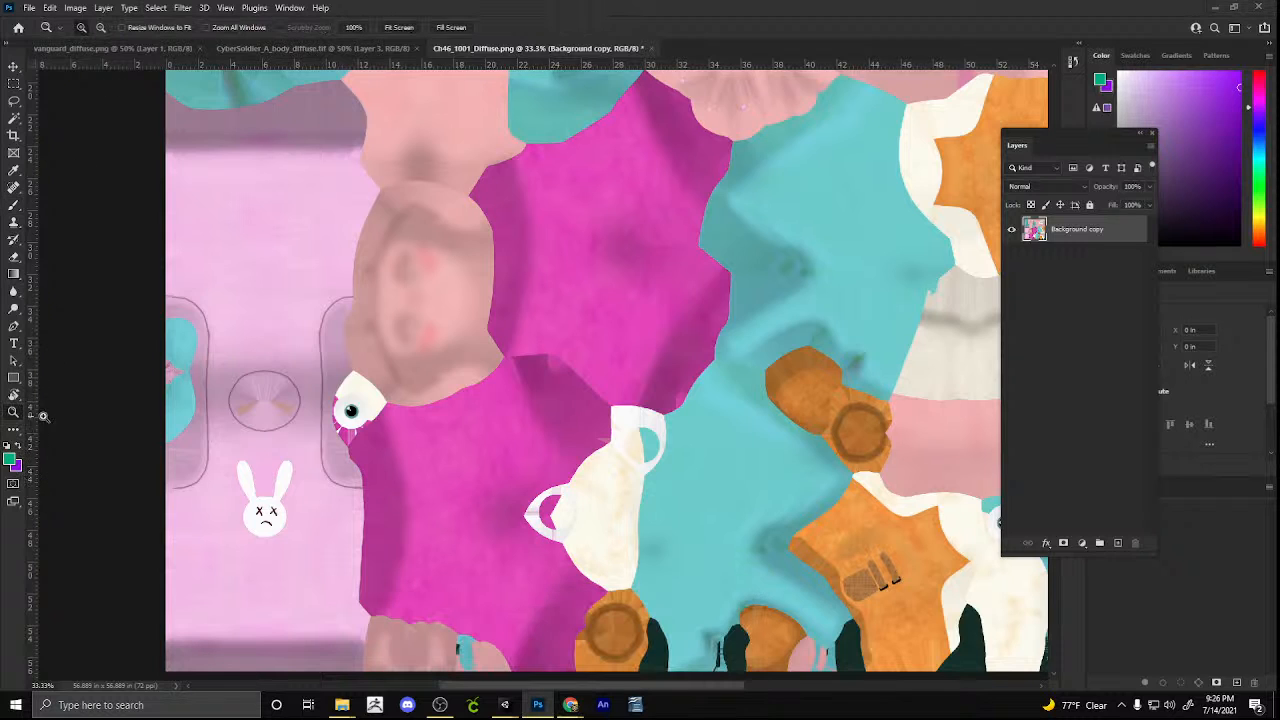
pyautogui.click(251, 500)
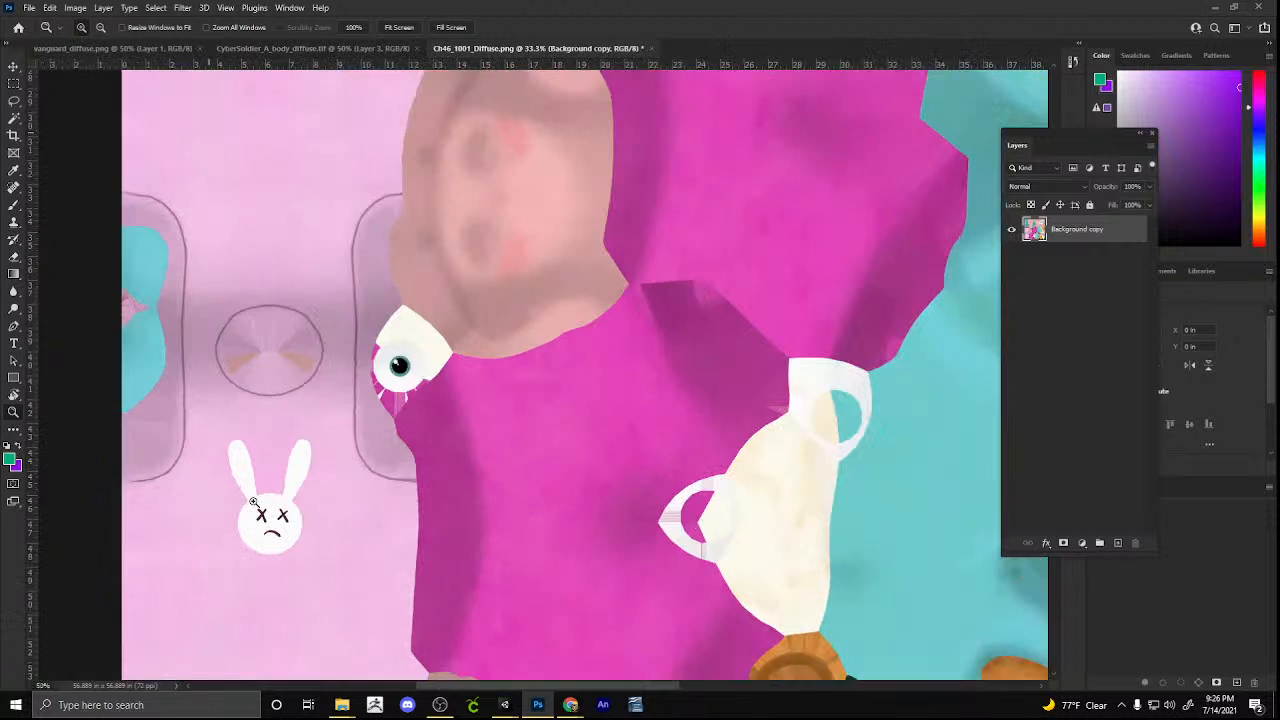
pyautogui.moveTo(677, 687); pyautogui.dragTo(631, 680)
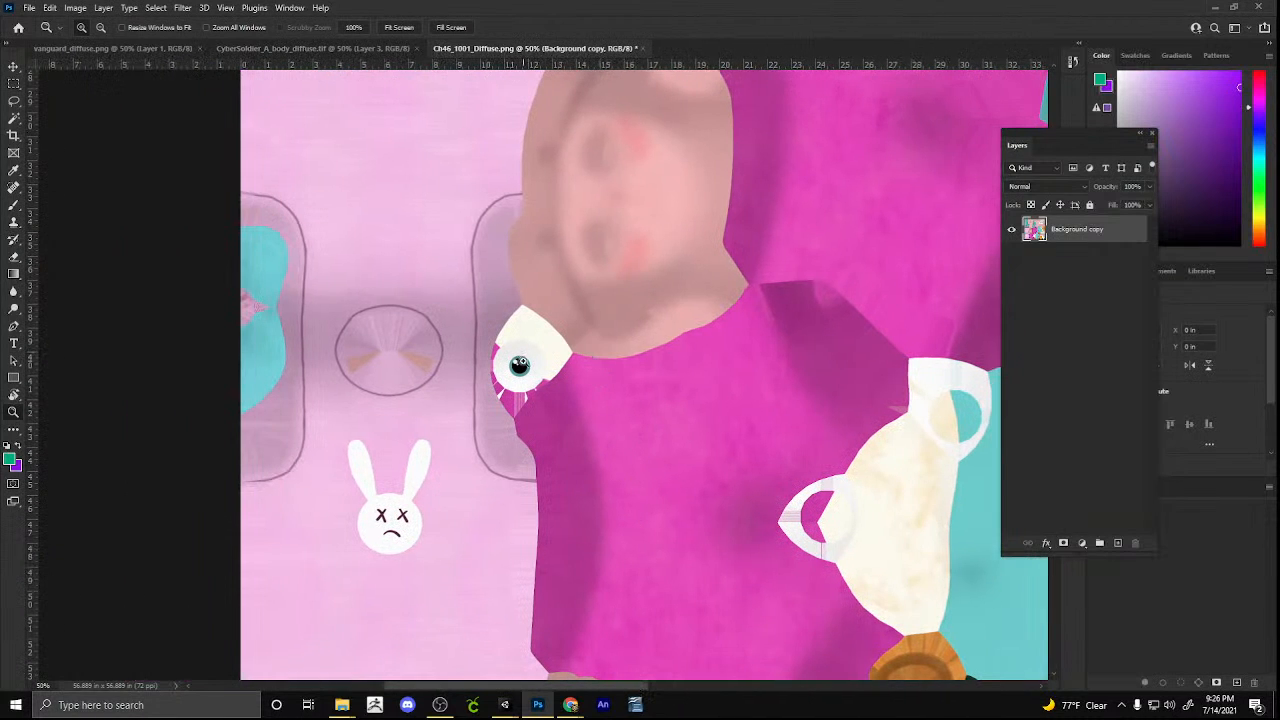
pyautogui.click(530, 358)
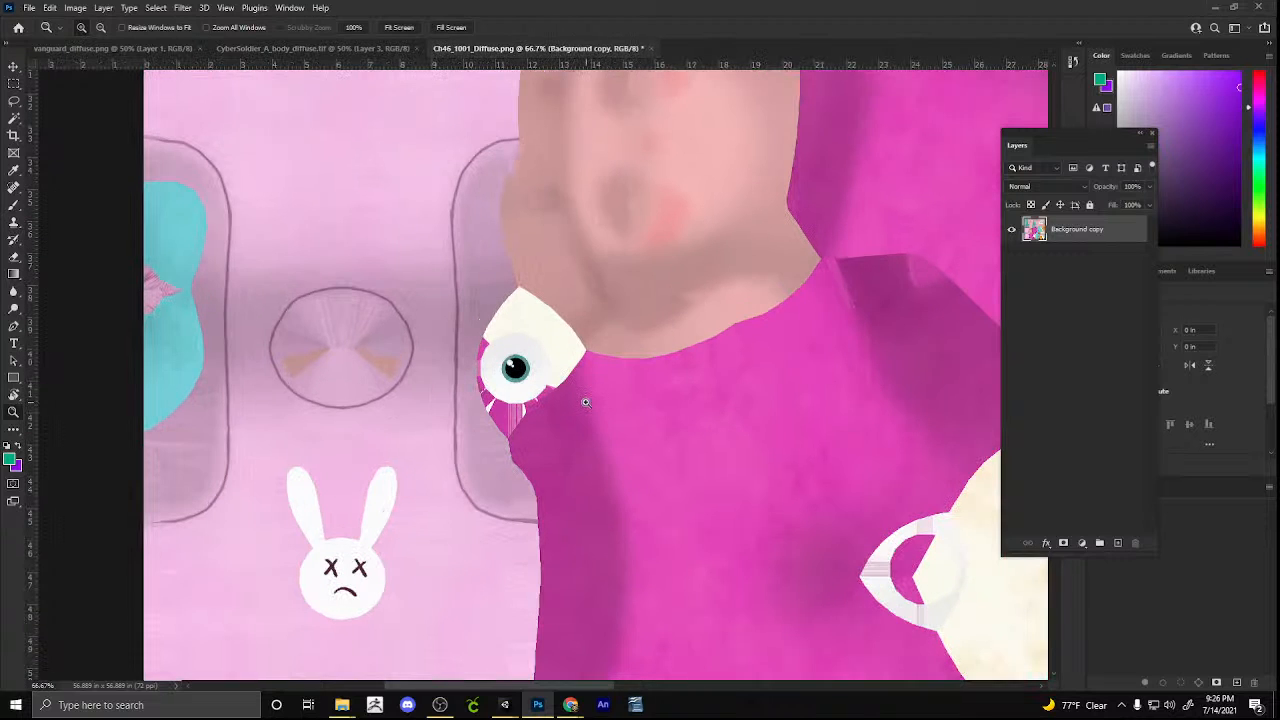
pyautogui.moveTo(1115, 138); pyautogui.dragTo(1160, 285)
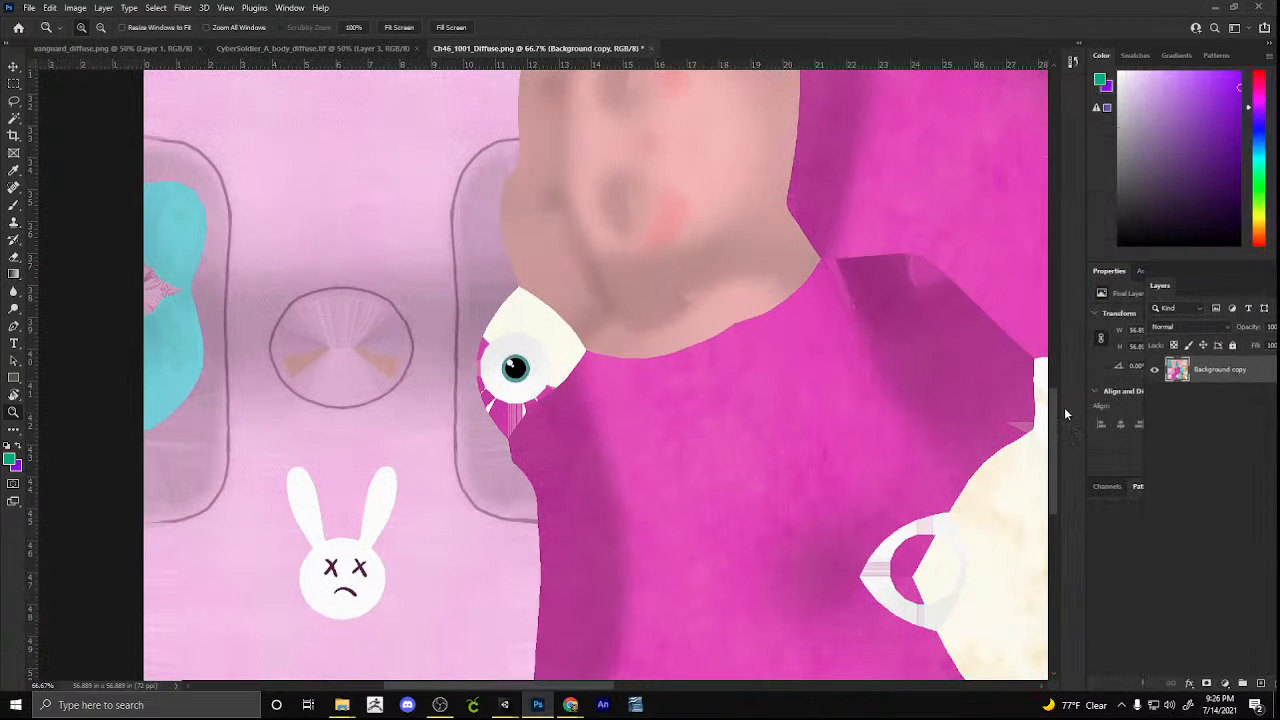
pyautogui.scroll(-4, 1055, 419)
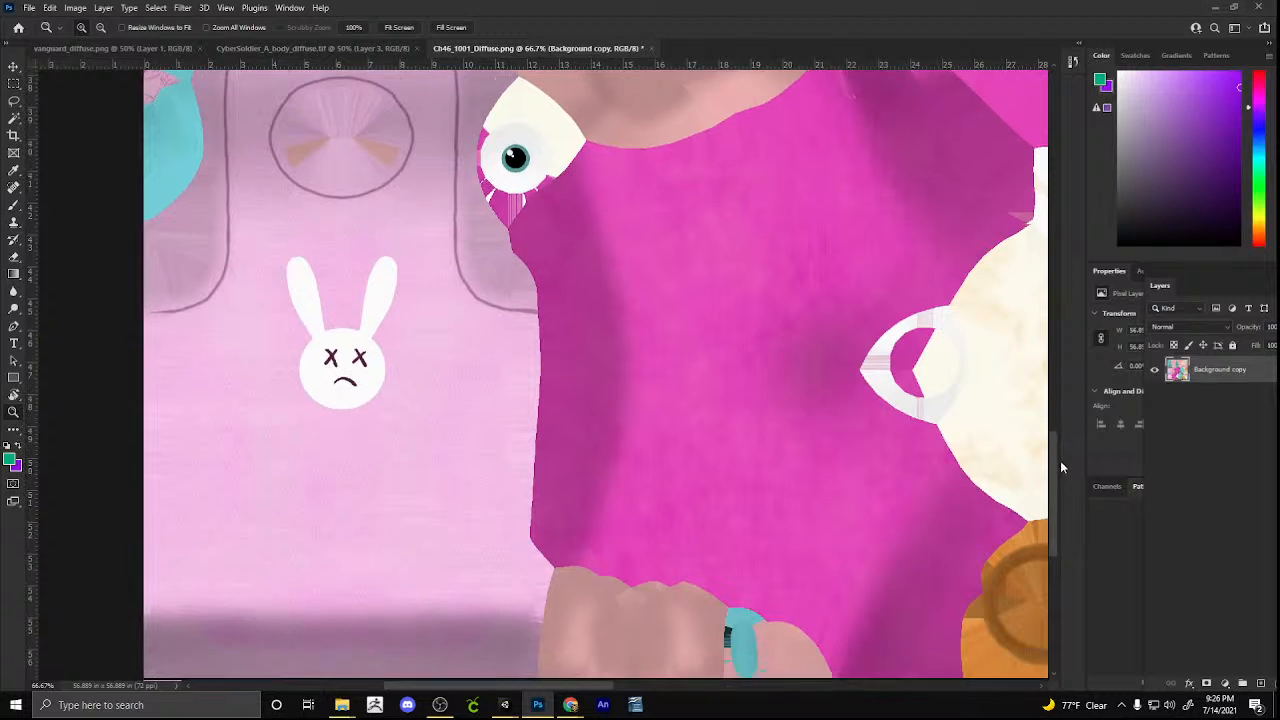
pyautogui.scroll(-1, 1061, 465)
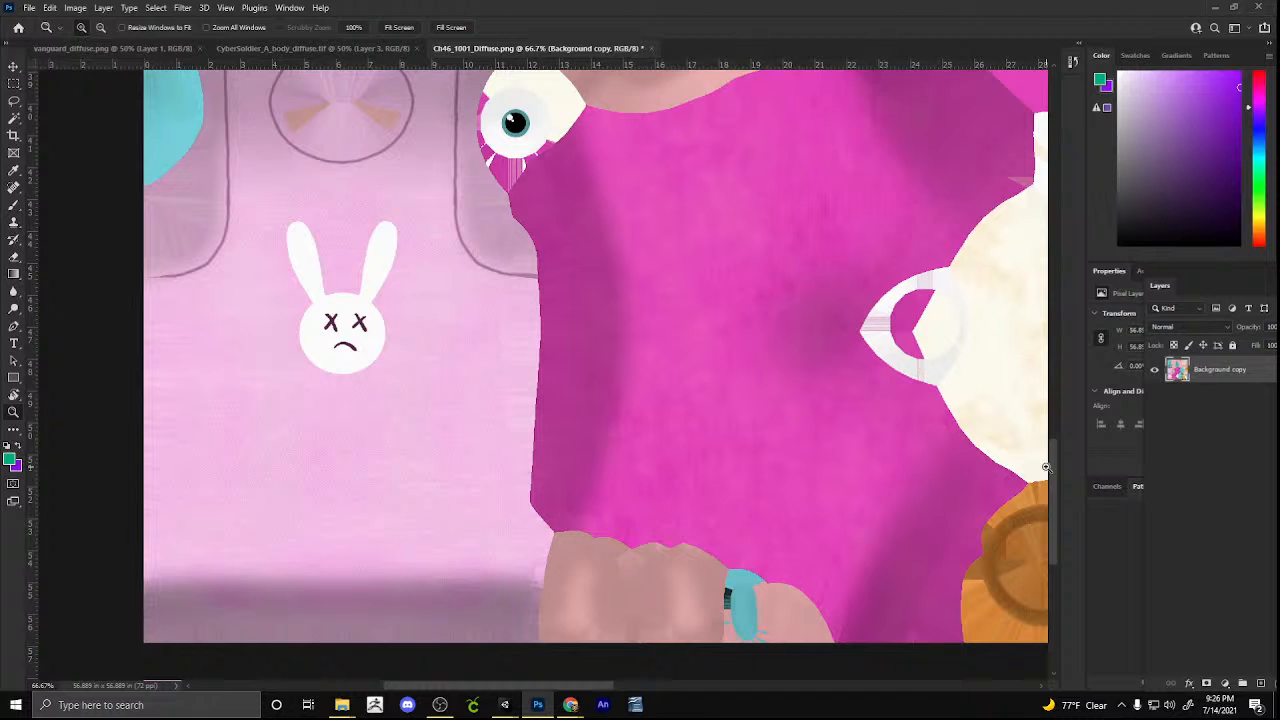
# Examine the whole Ch46_1001_Diffuse texture and the white bunny face on the light pink area up close
pyautogui.press('b')
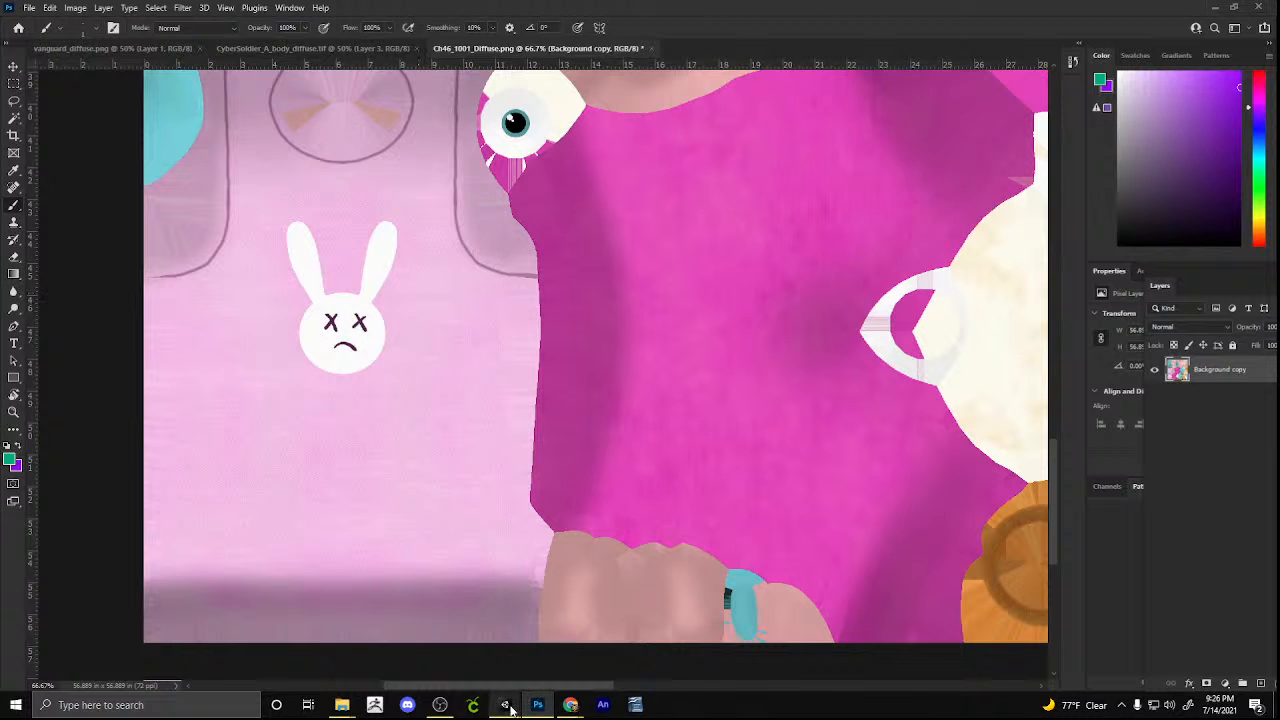
pyautogui.moveTo(504, 705)
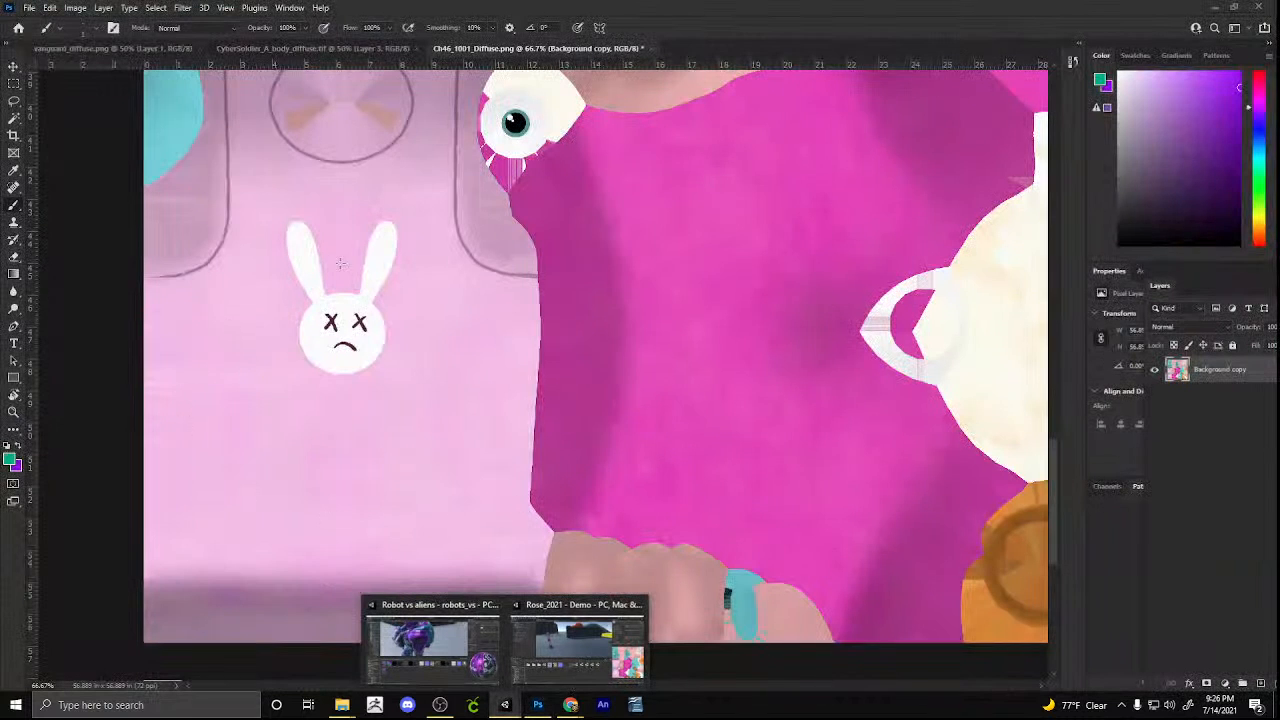
pyautogui.click(14, 411)
pyautogui.click(403, 28)
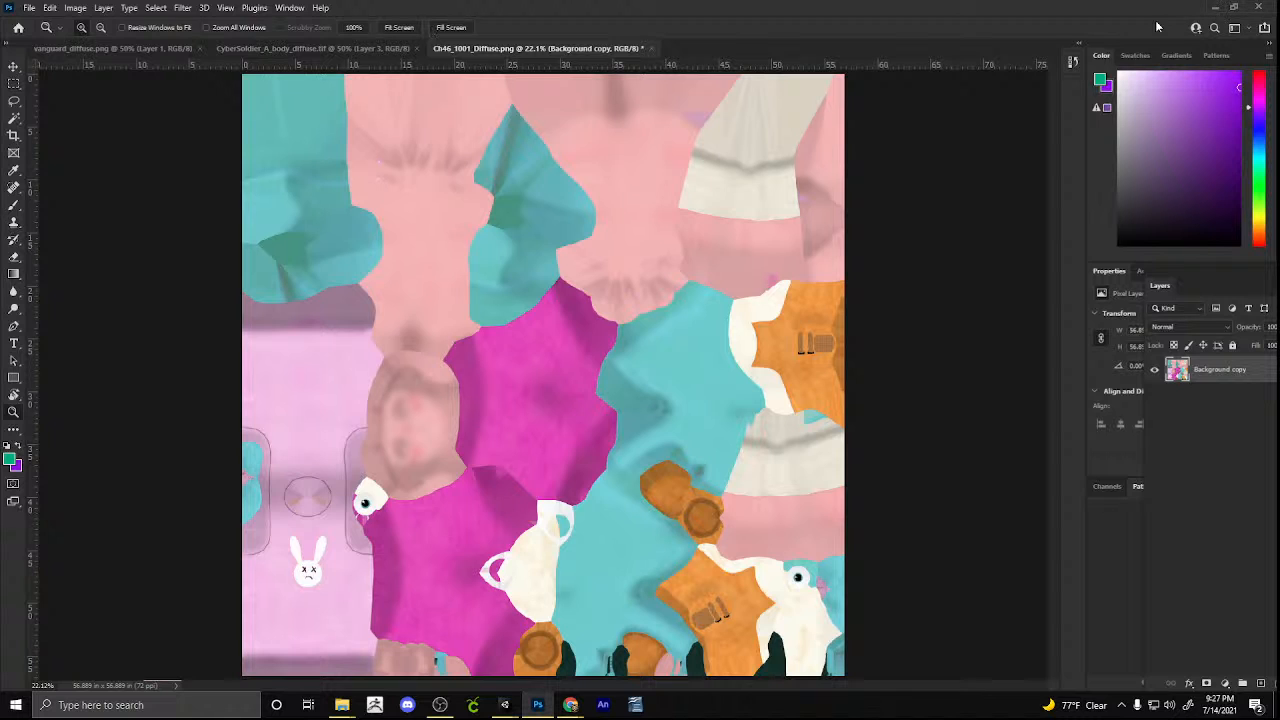
pyautogui.click(298, 558)
pyautogui.click(328, 551)
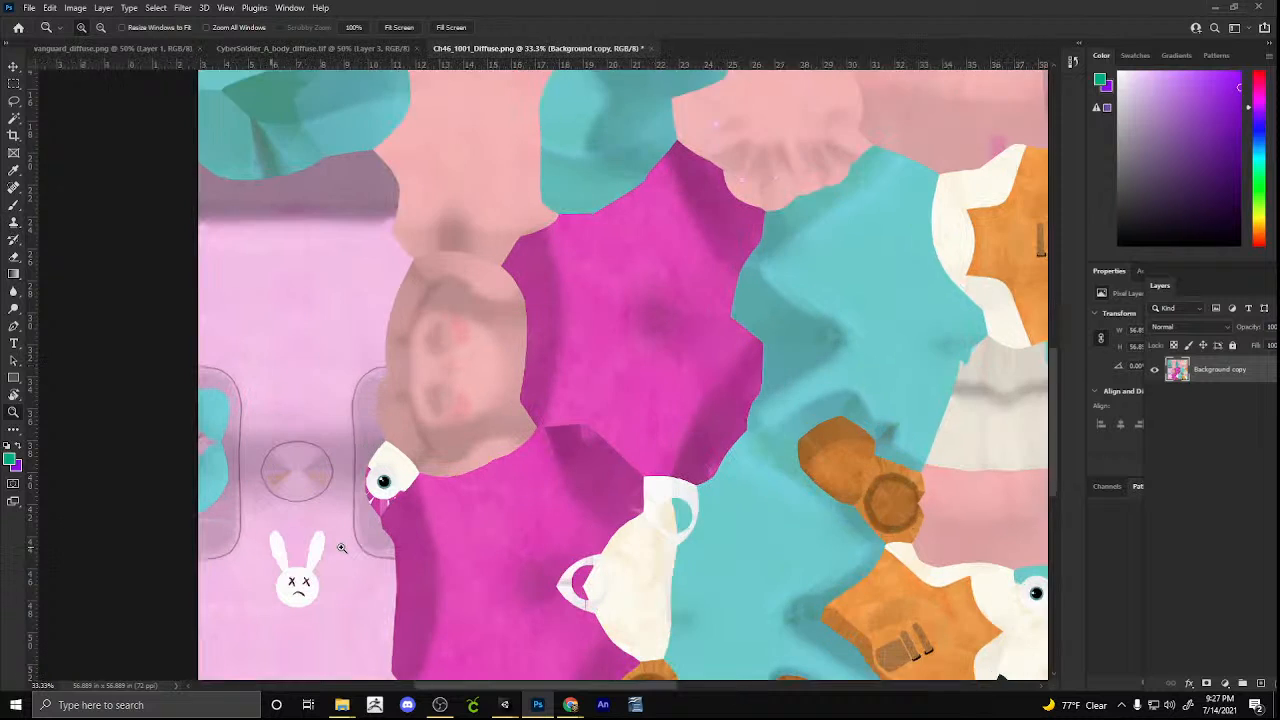
pyautogui.click(341, 548)
pyautogui.moveTo(1057, 387); pyautogui.dragTo(1053, 450)
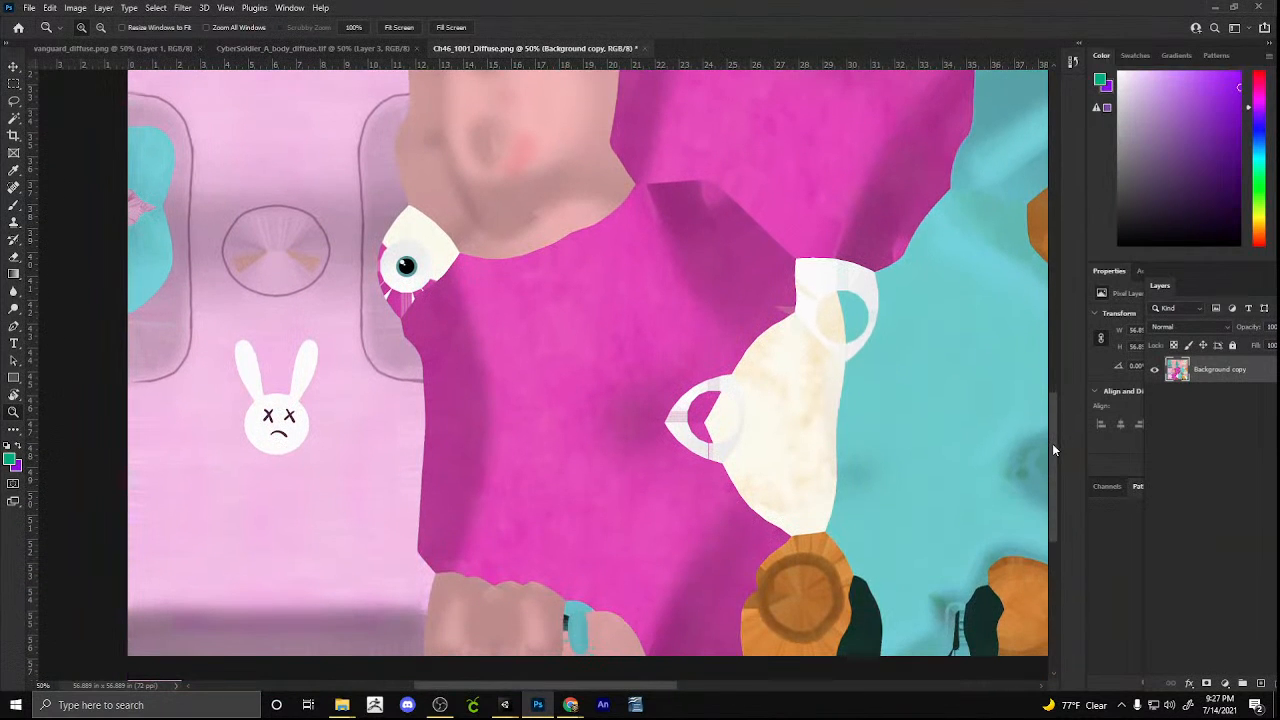
pyautogui.click(280, 398)
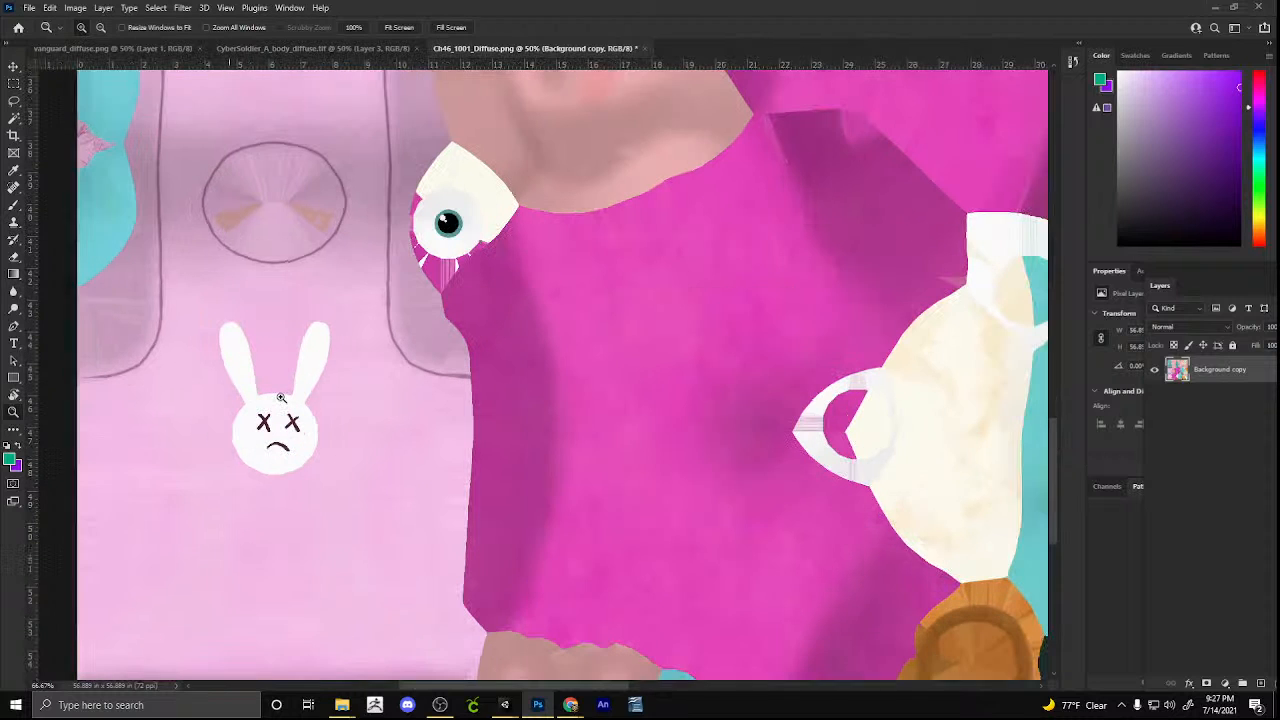
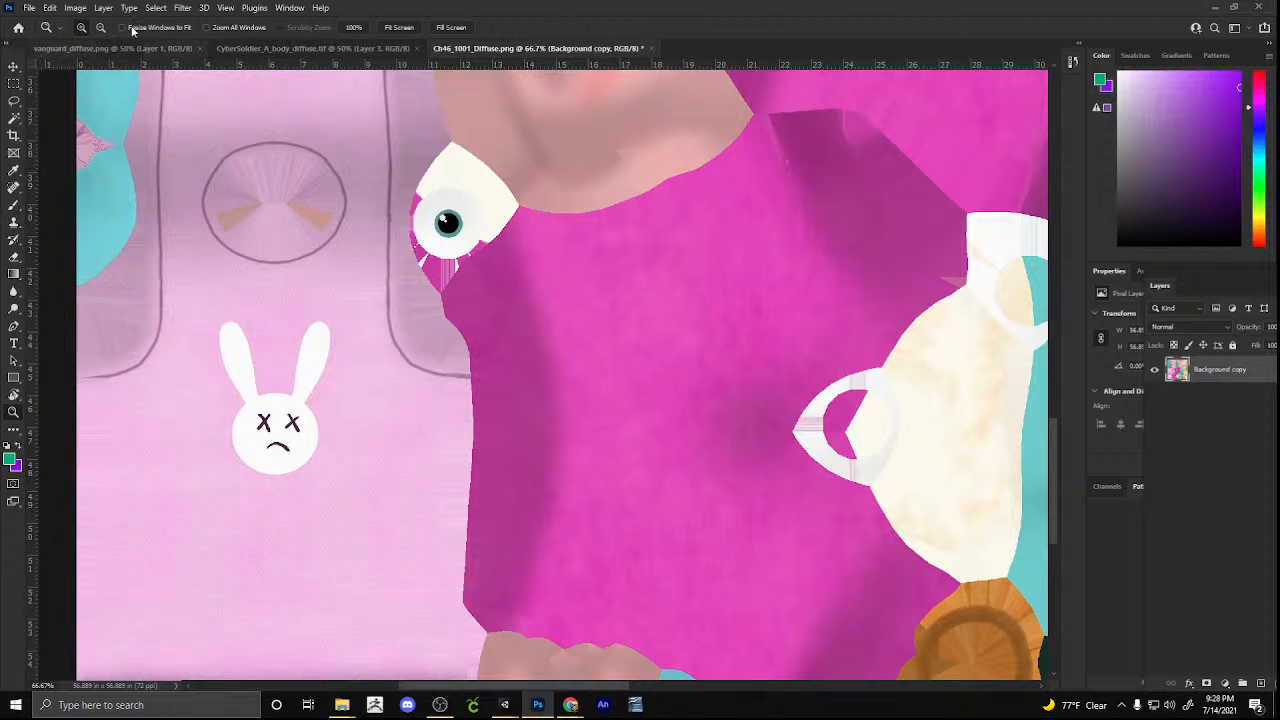
# Paint out the white bunny face with a 177 px Clone Stamp brush, sampling the surrounding light pink fabric
pyautogui.click(14, 222)
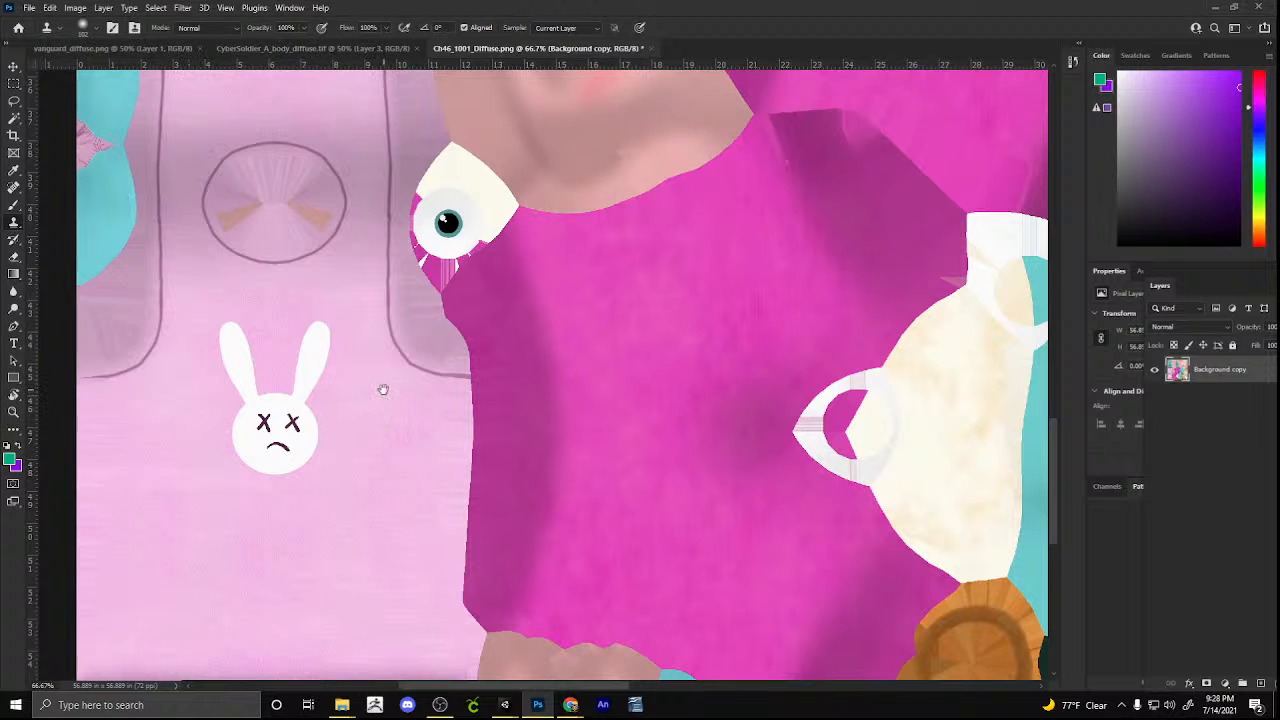
pyautogui.click(92, 27)
pyautogui.moveTo(118, 71); pyautogui.dragTo(132, 71)
pyautogui.click(180, 477)
pyautogui.keyDown('alt'); pyautogui.click(211, 486); pyautogui.keyUp('alt')
pyautogui.moveTo(280, 454)
pyautogui.mouseDown()
pyautogui.moveTo(255, 445)
pyautogui.moveTo(285, 455)
pyautogui.moveTo(263, 466)
pyautogui.moveTo(231, 316)
pyautogui.moveTo(250, 395)
pyautogui.moveTo(267, 389)
pyautogui.mouseUp()
pyautogui.hotkey('ctrl', 'z')
pyautogui.keyDown('alt'); pyautogui.click(198, 518); pyautogui.keyUp('alt')
pyautogui.moveTo(228, 327); pyautogui.dragTo(218, 346)
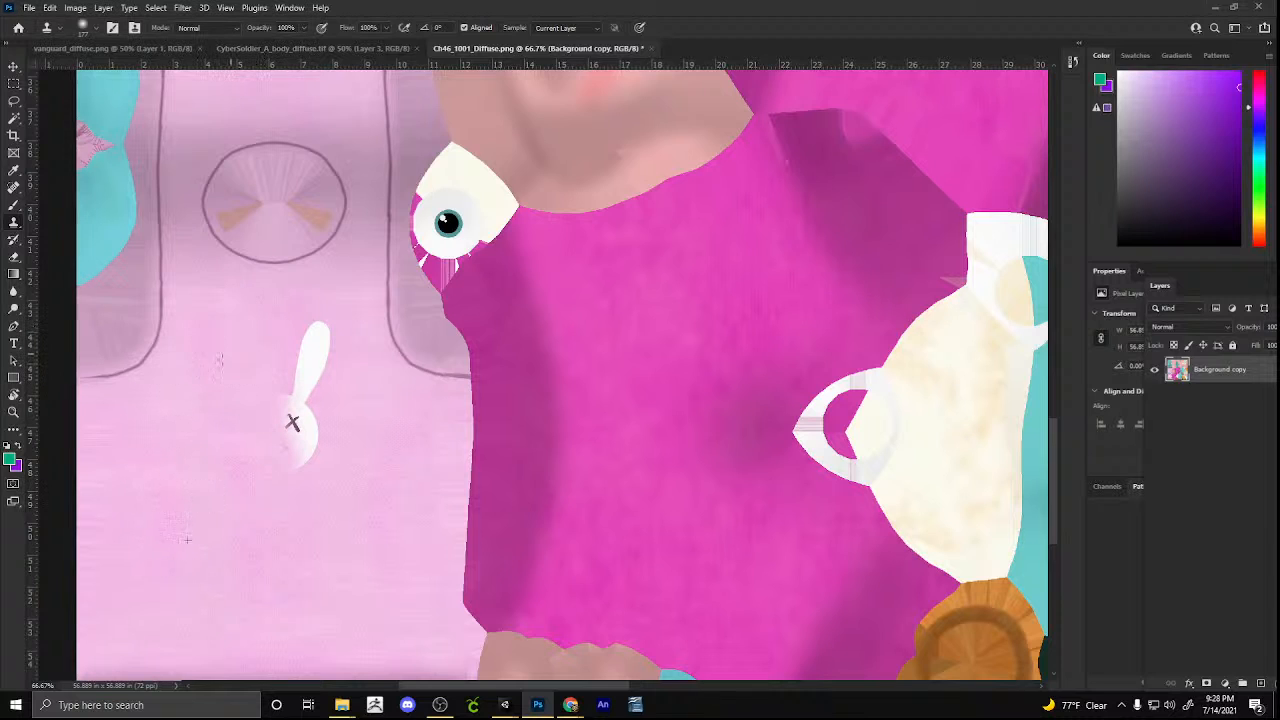
pyautogui.moveTo(292, 422); pyautogui.dragTo(313, 334)
pyautogui.moveTo(440, 286); pyautogui.dragTo(446, 183)
# Bring the leopard-print image over from the browser and paste it into Ch46_1001_Diffuse.png as a new layer
pyautogui.hotkey('alt', 'Tab')
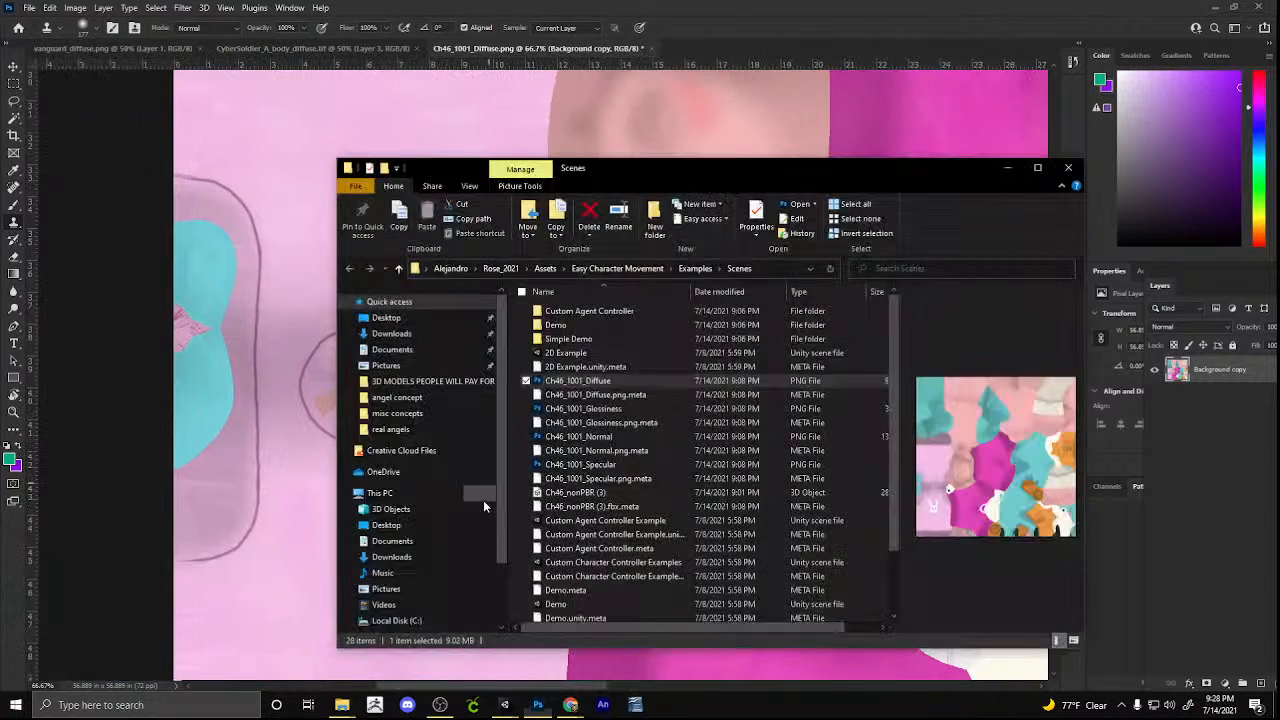
pyautogui.hotkey('alt', 'Tab')
pyautogui.hotkey('alt', 'Tab')
pyautogui.hotkey('alt', 'Tab')
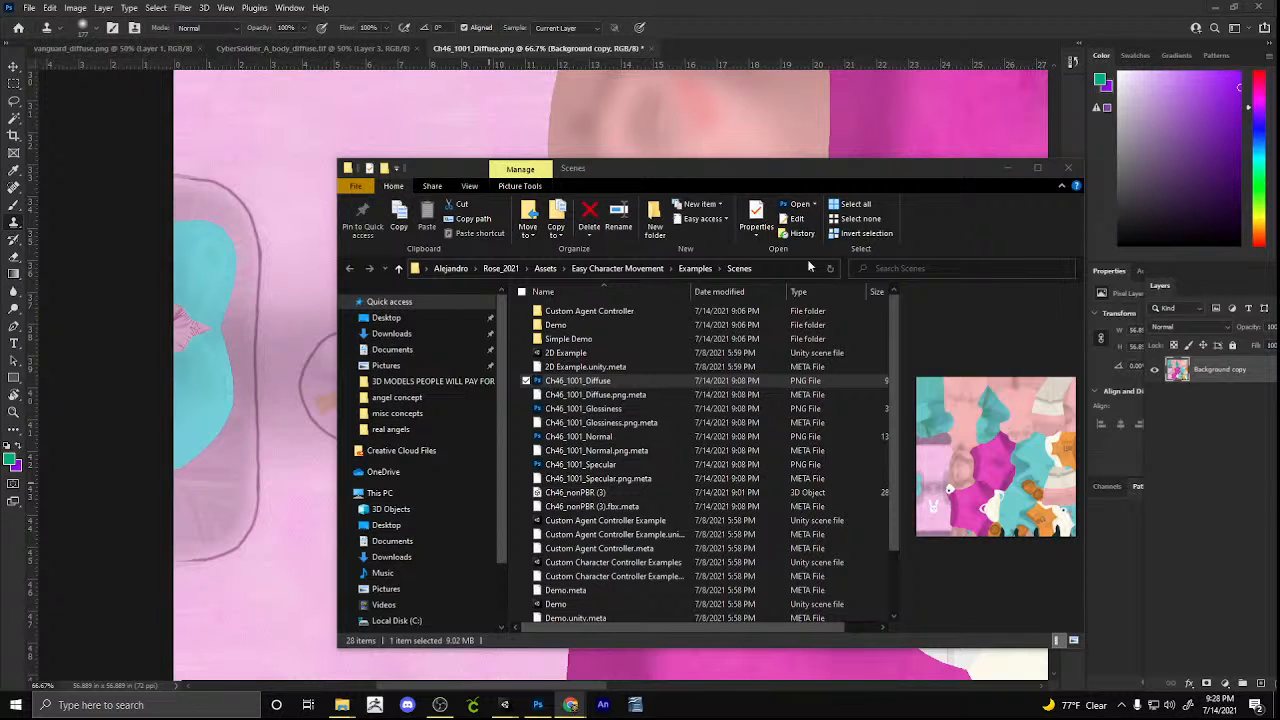
pyautogui.click(98, 155)
pyautogui.click(48, 9)
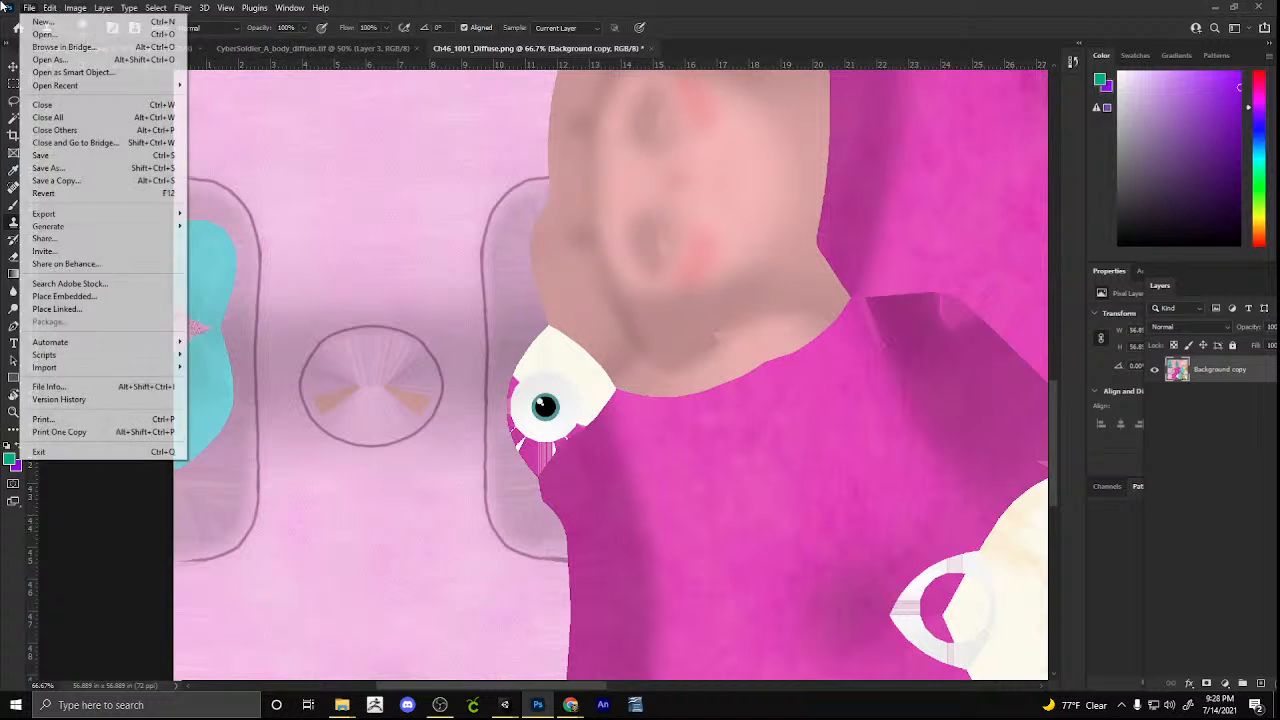
pyautogui.click(84, 124)
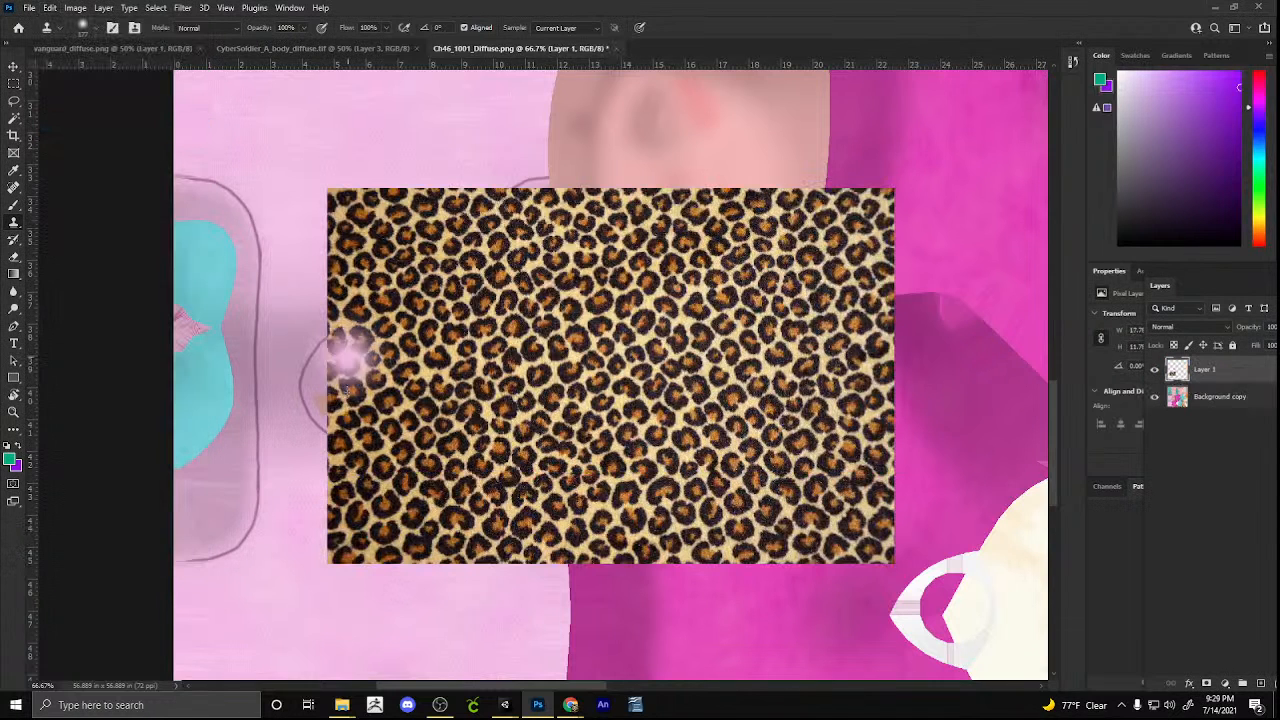
# Move the leopard-print layer up over the teal and pink areas near the texture's upper edge
pyautogui.rightClick(610, 390)
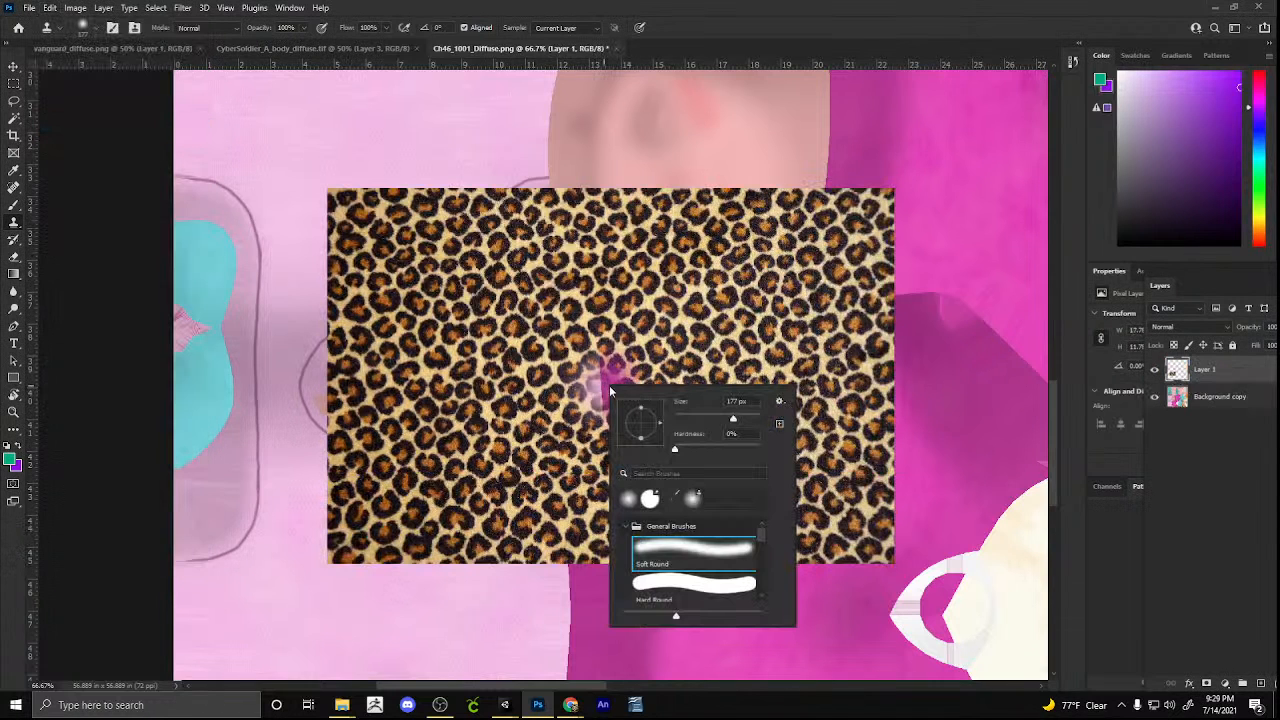
pyautogui.click(13, 67)
pyautogui.click(13, 411)
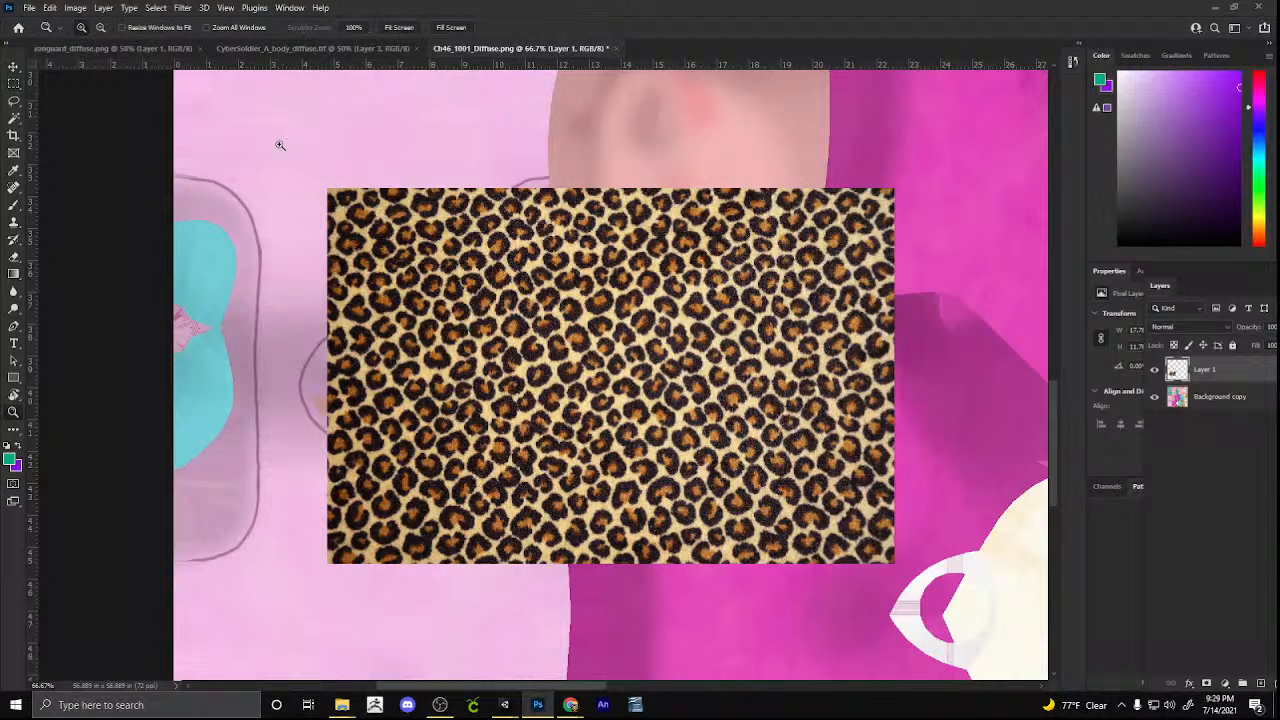
pyautogui.click(399, 27)
pyautogui.press('v')
pyautogui.rightClick(408, 485)
pyautogui.click(437, 525)
pyautogui.moveTo(435, 525); pyautogui.dragTo(385, 291)
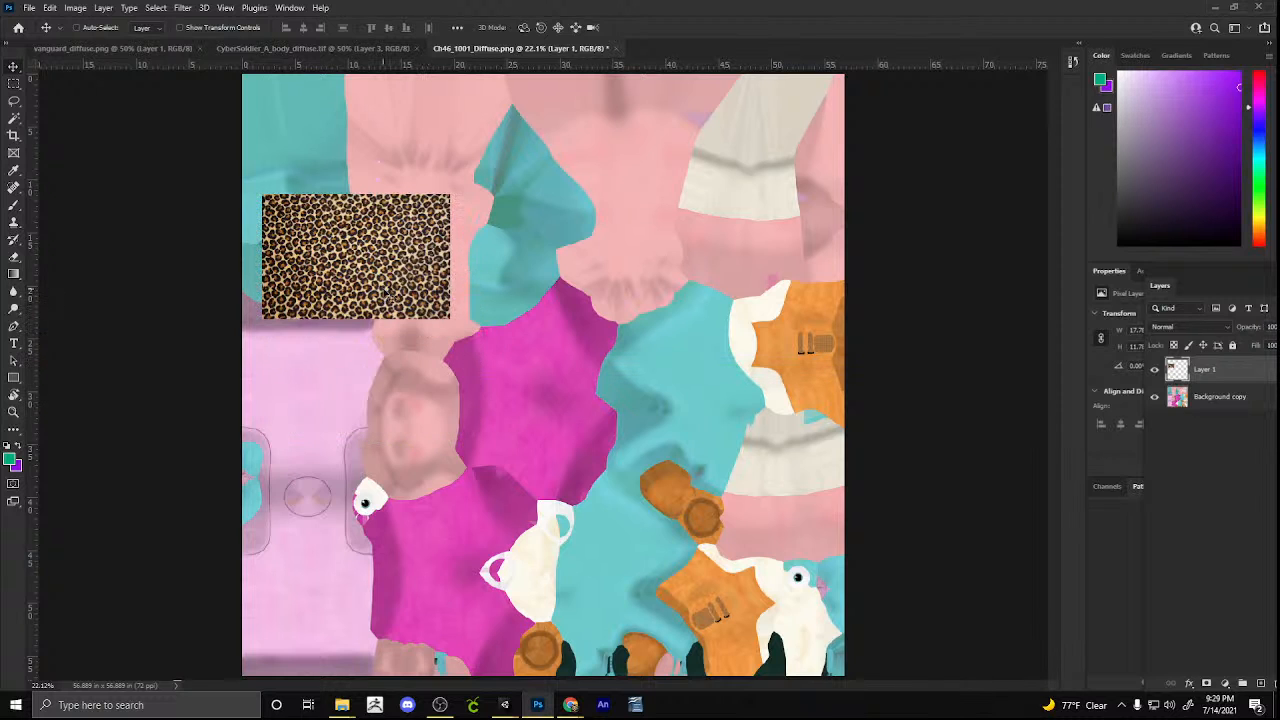
# Paste the copied sheet of black-and-white cartoon skulls into the texture as a new layer above the leopard print
pyautogui.press('z')
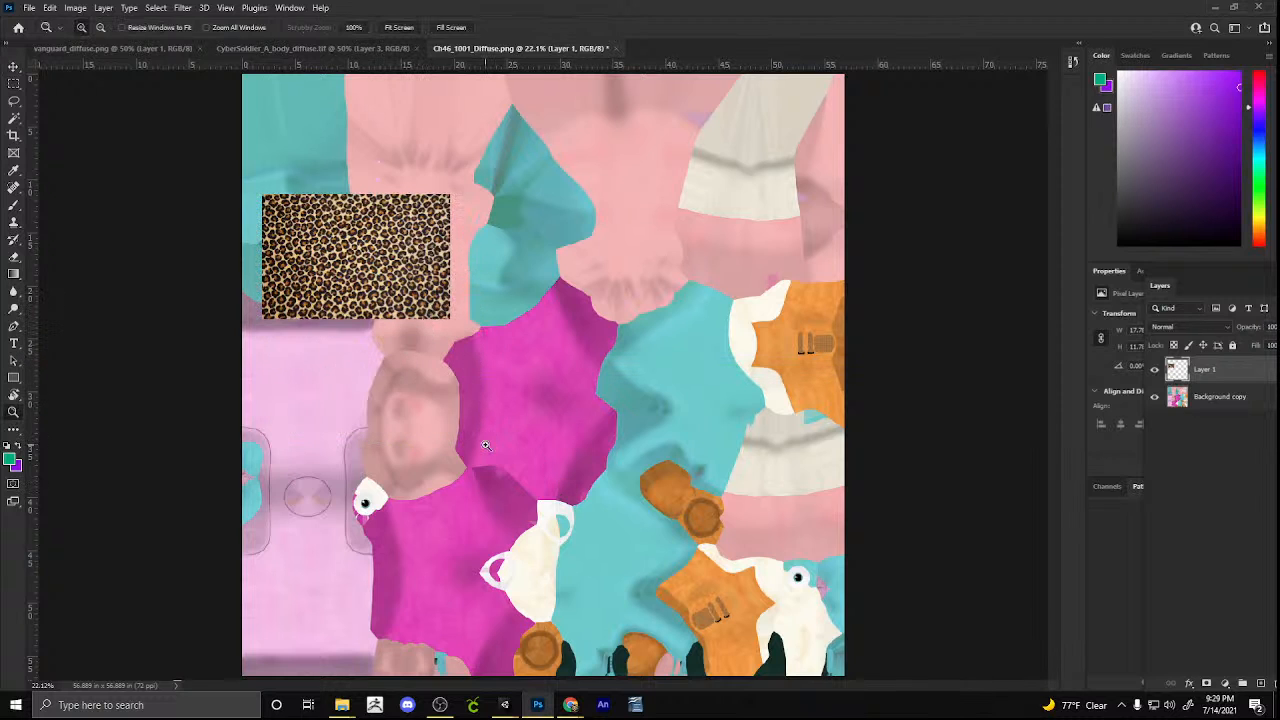
pyautogui.moveTo(360, 417); pyautogui.dragTo(362, 417)
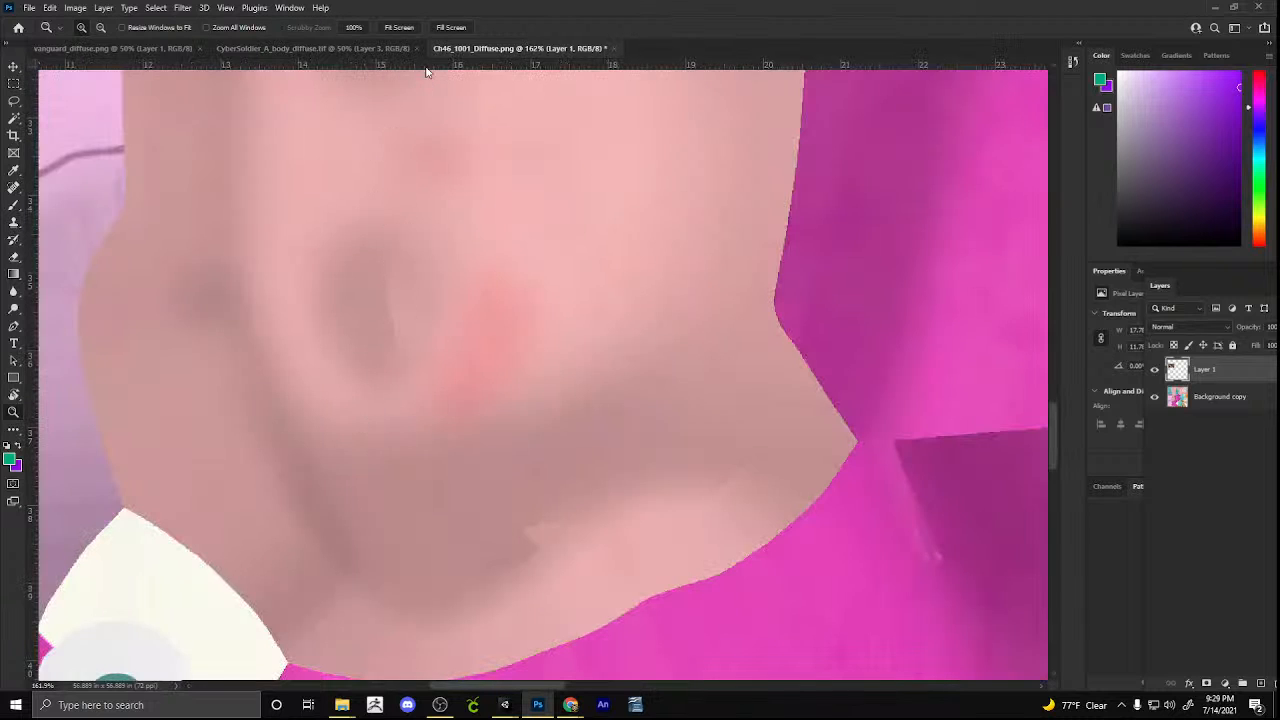
pyautogui.click(401, 28)
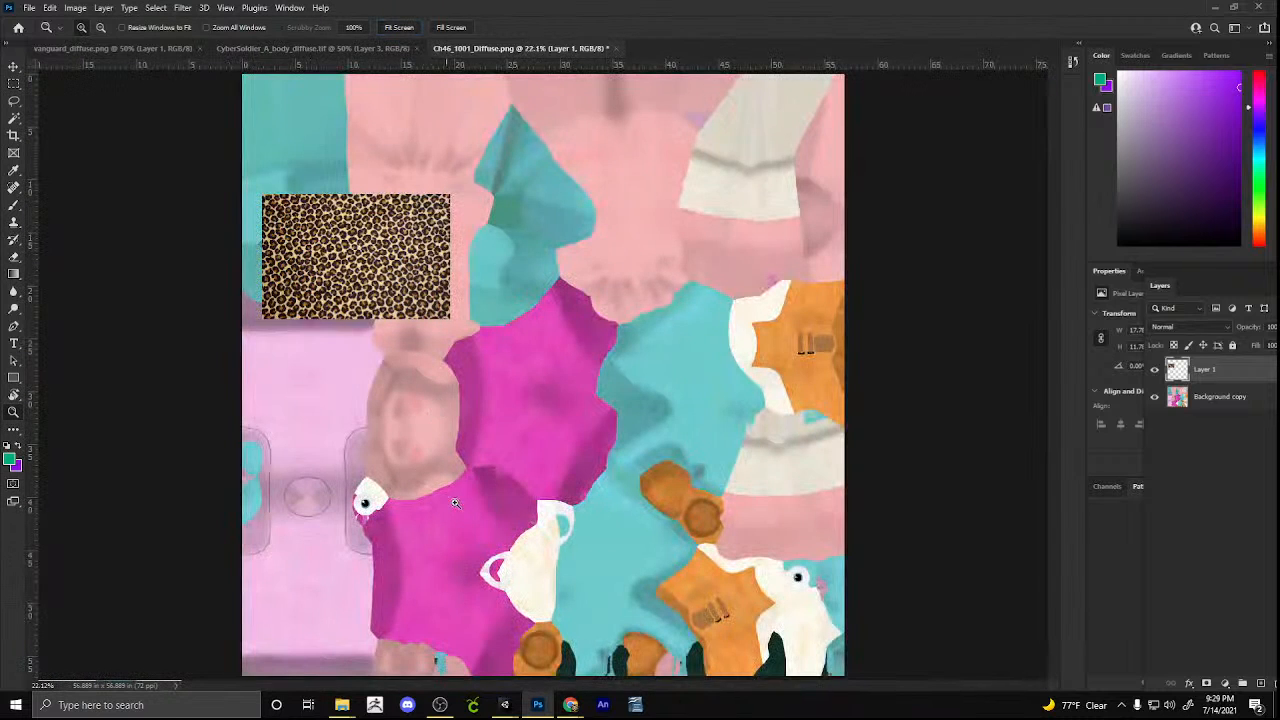
pyautogui.moveTo(463, 511); pyautogui.dragTo(396, 491)
pyautogui.click(400, 27)
pyautogui.moveTo(385, 267); pyautogui.dragTo(309, 441)
pyautogui.moveTo(352, 343); pyautogui.dragTo(636, 393)
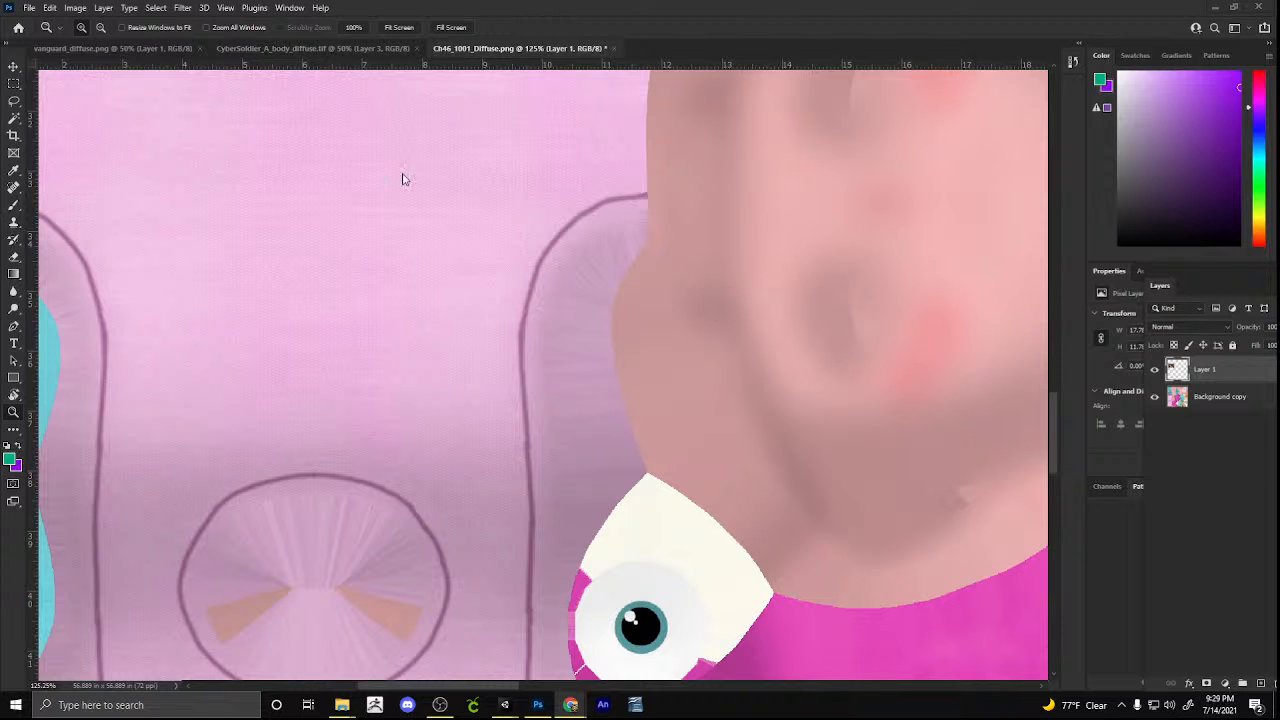
pyautogui.click(49, 7)
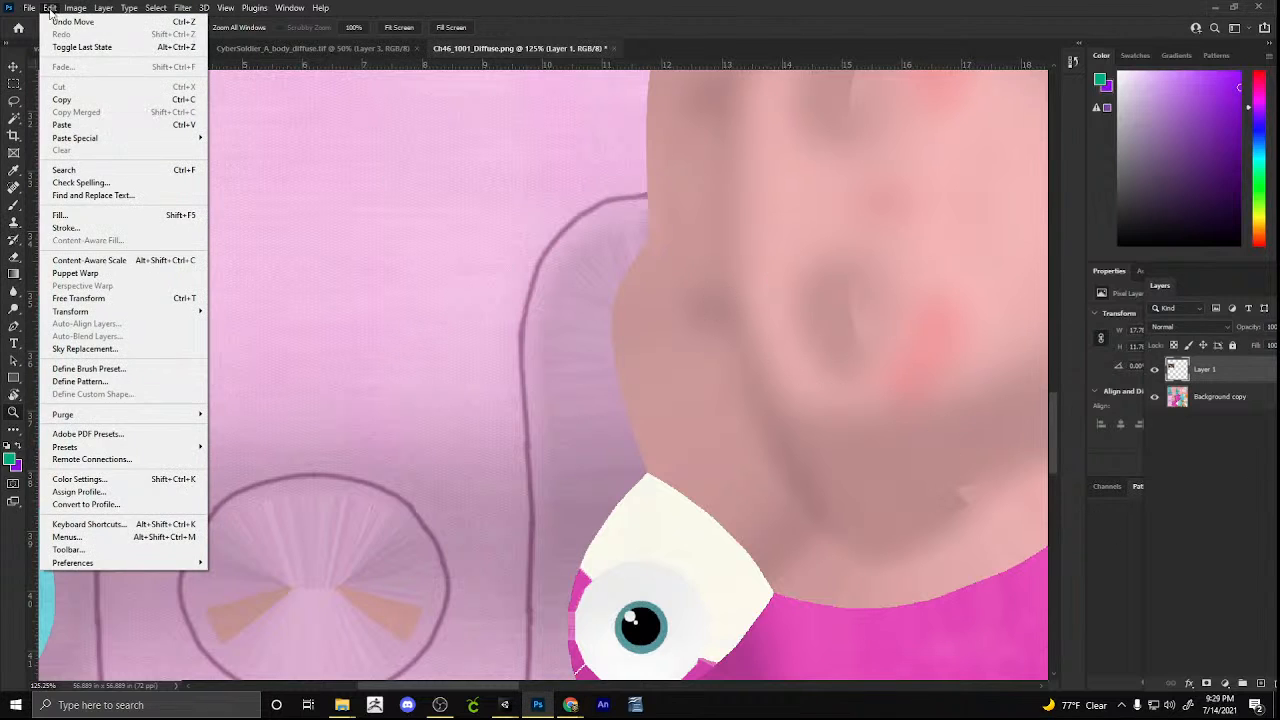
pyautogui.click(80, 126)
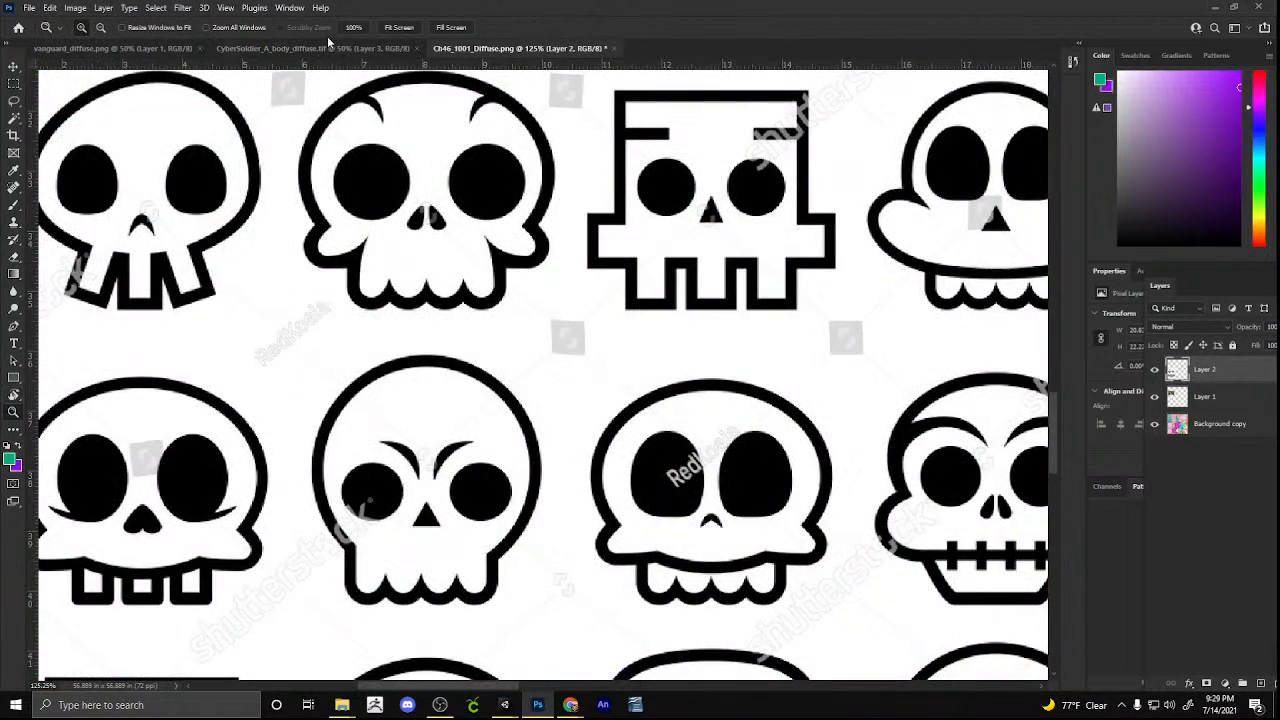
# Examine the pasted skull sheet up close, focusing on the stitched-mouth skull at the end of the third row
pyautogui.click(399, 27)
pyautogui.click(396, 441)
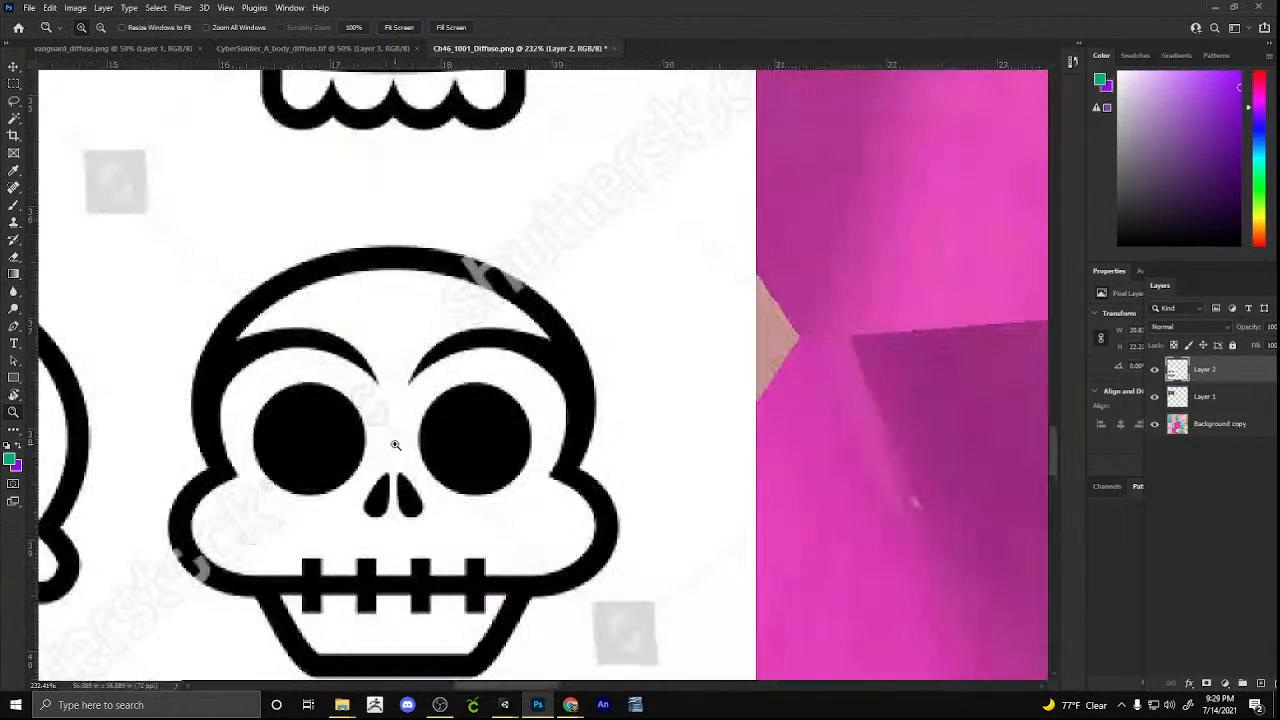
pyautogui.click(399, 27)
pyautogui.press('v')
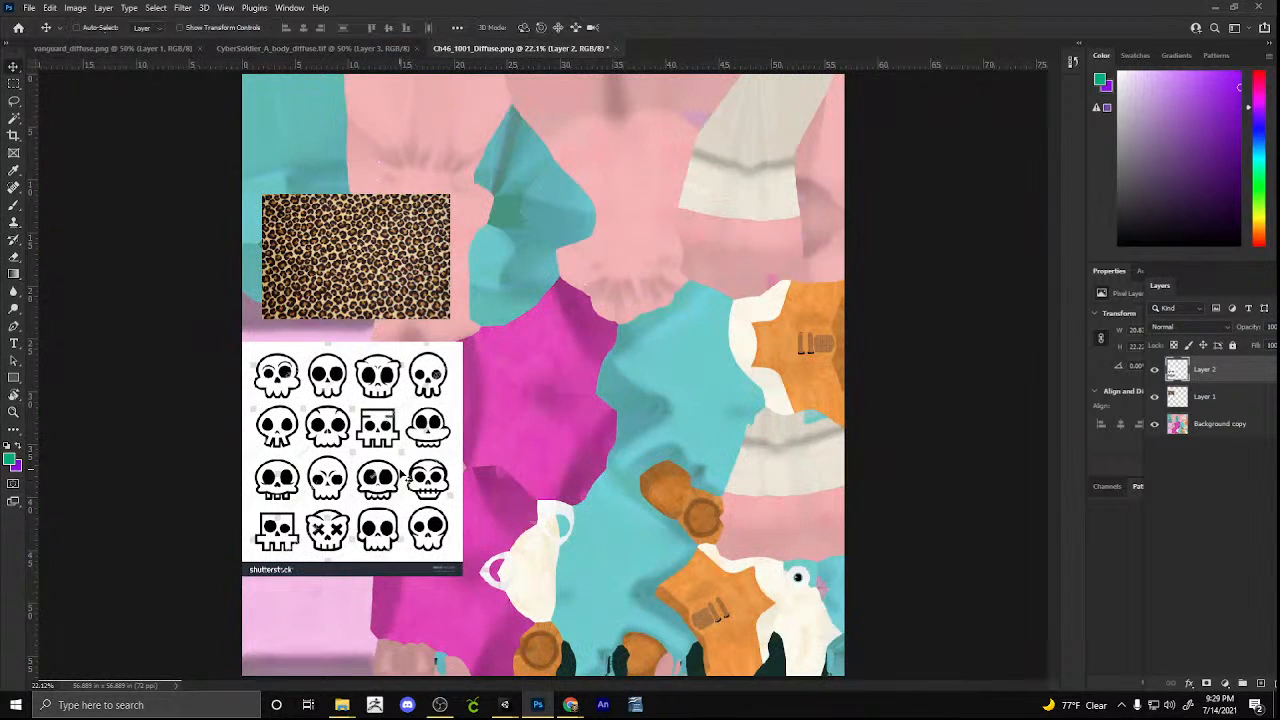
pyautogui.press('z')
pyautogui.click(400, 476)
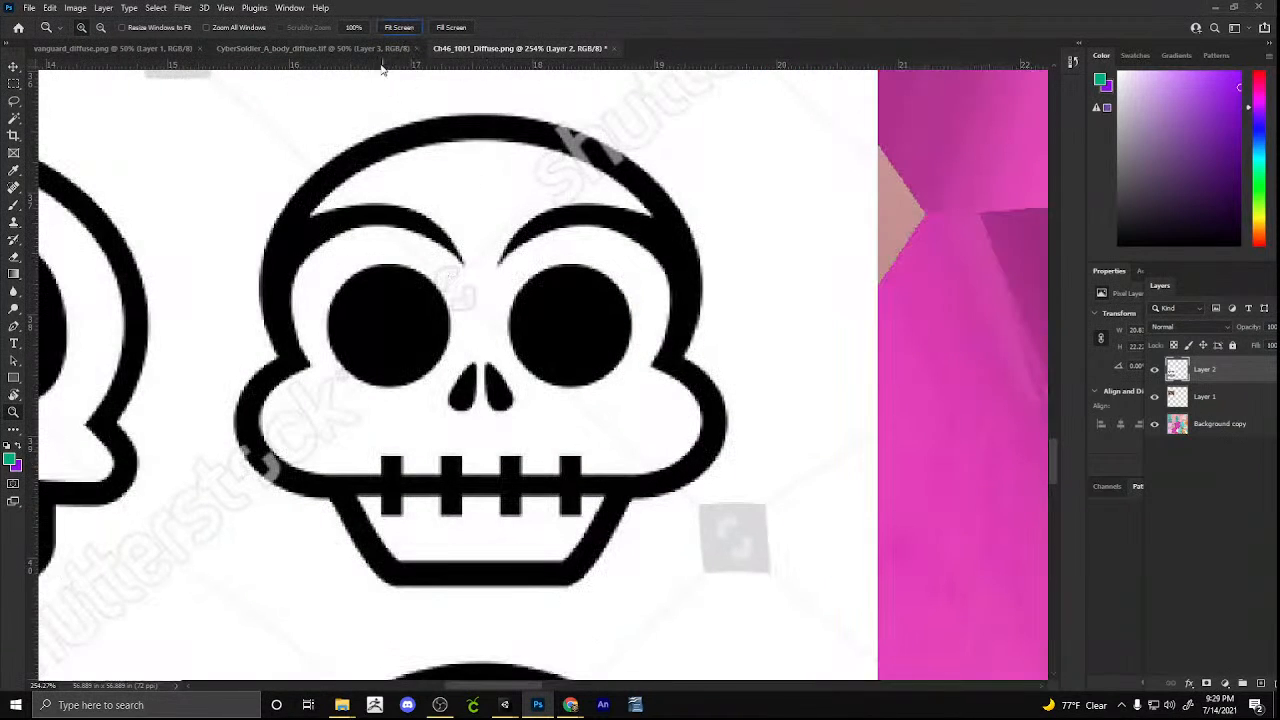
pyautogui.click(100, 27)
pyautogui.click(100, 27)
pyautogui.click(100, 27)
pyautogui.click(100, 27)
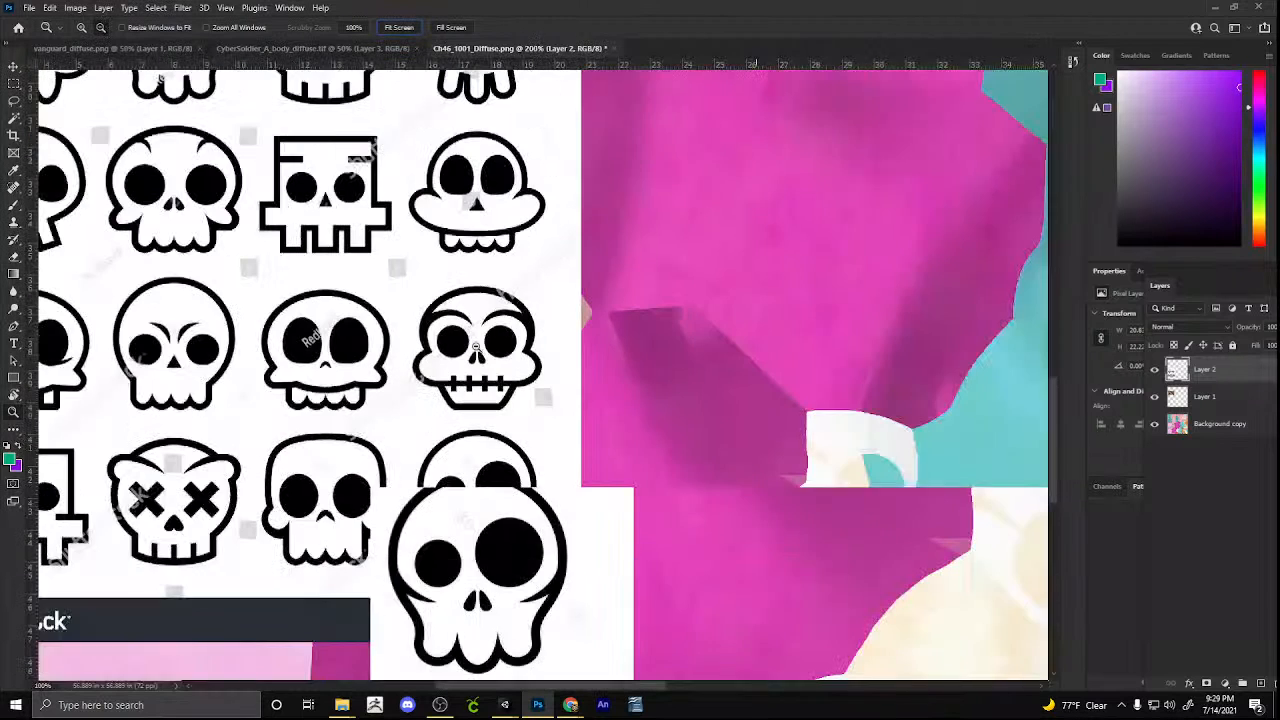
pyautogui.keyDown('alt'); pyautogui.click(476, 346); pyautogui.keyUp('alt')
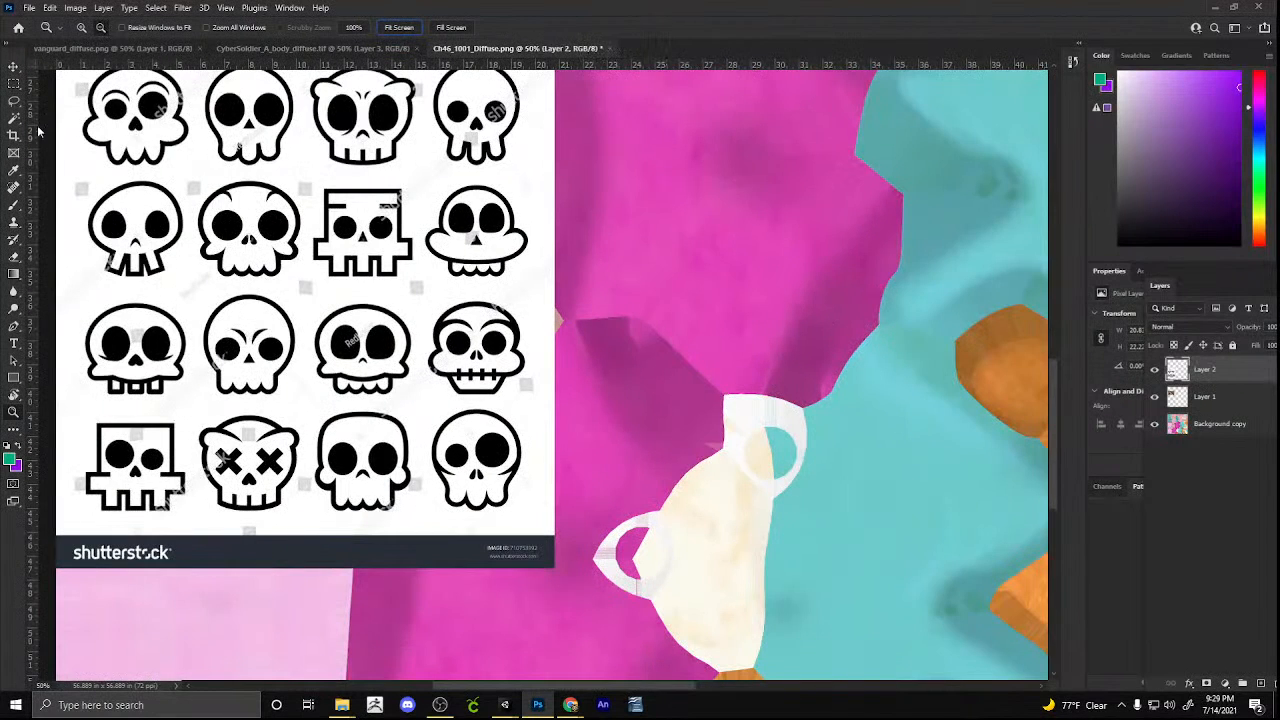
# Shift the skull sheet diagonally down over the face area and set its layer's blending mode to Multiply
pyautogui.click(13, 66)
pyautogui.moveTo(427, 268); pyautogui.dragTo(485, 318)
pyautogui.hotkey('ctrl', 'z')
pyautogui.moveTo(237, 148); pyautogui.dragTo(304, 238)
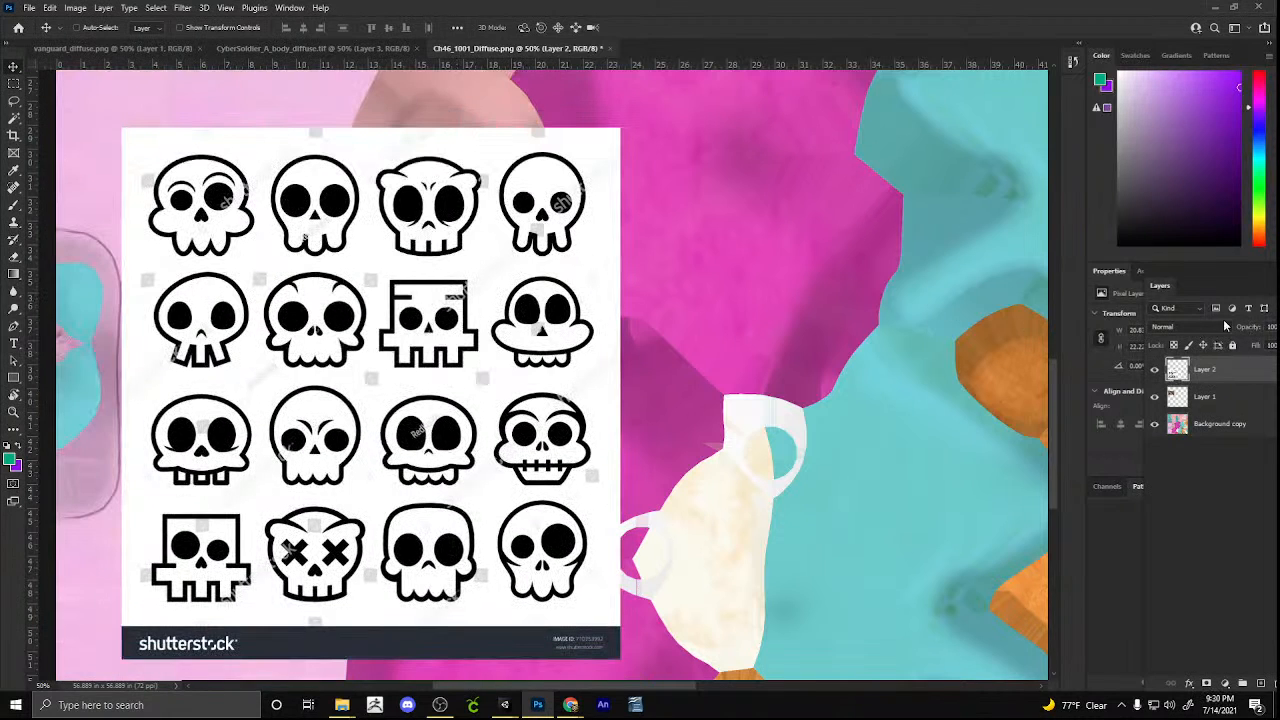
pyautogui.click(1234, 326)
pyautogui.click(1195, 373)
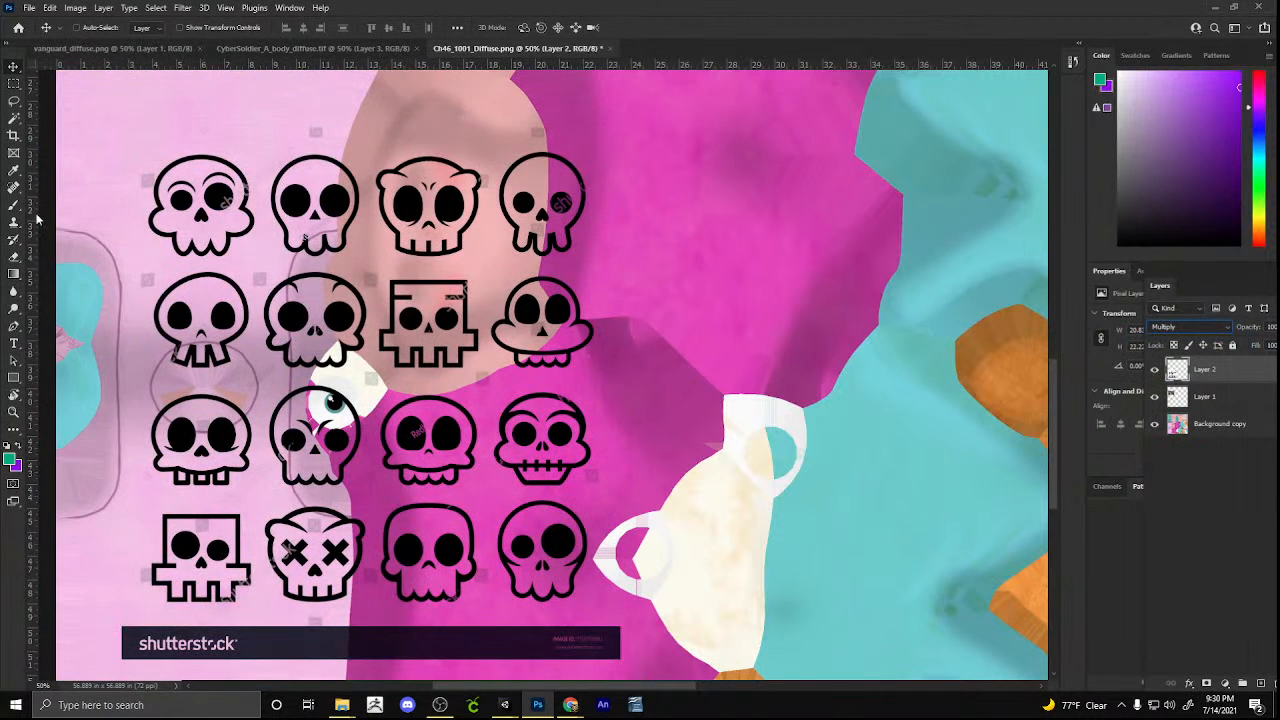
# Cut the third-column skulls of the second and third rows into a new layer, nudge it aside and hide it
pyautogui.click(14, 83)
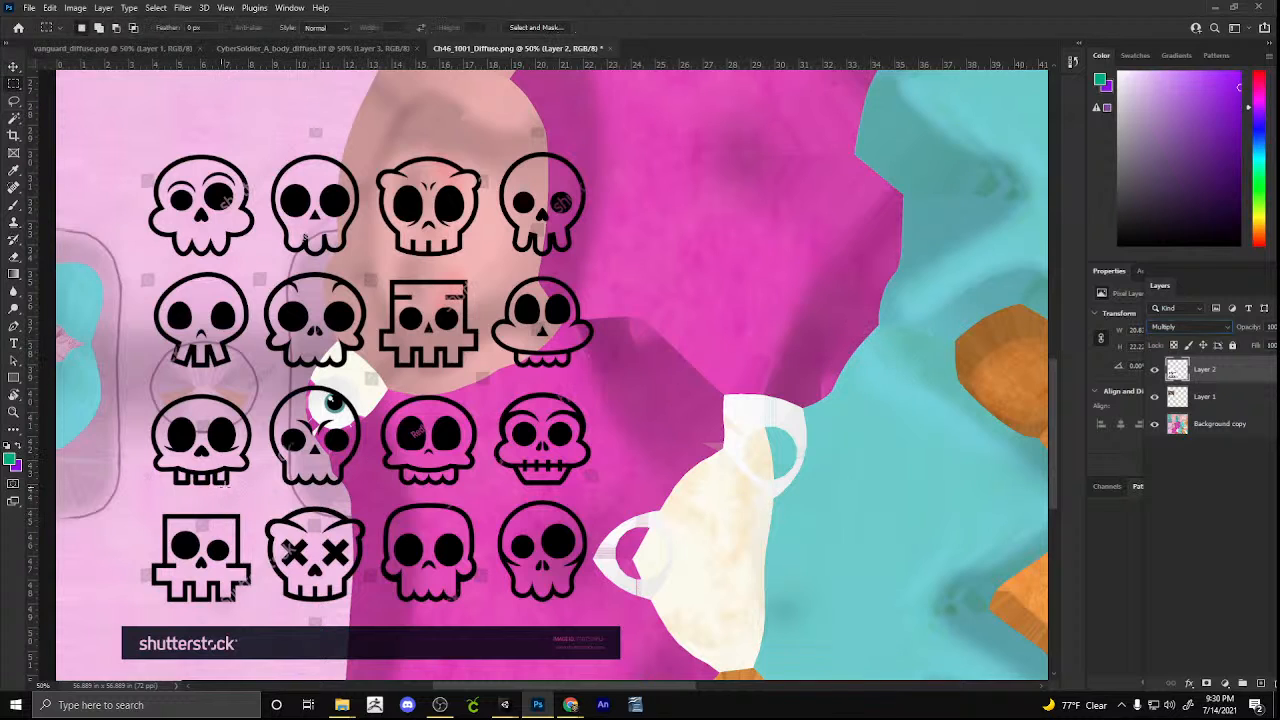
pyautogui.moveTo(366, 271); pyautogui.dragTo(258, 376)
pyautogui.rightClick(314, 314)
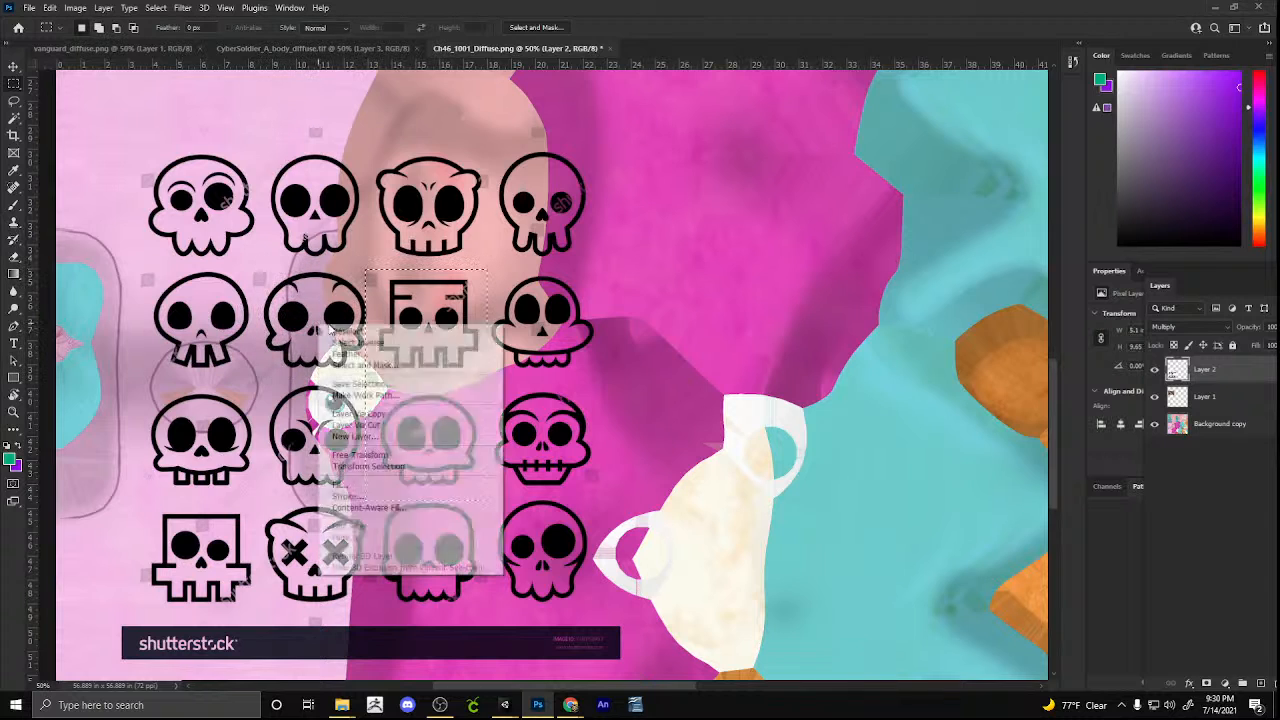
pyautogui.click(440, 434)
pyautogui.press('v')
pyautogui.moveTo(396, 296); pyautogui.dragTo(418, 312)
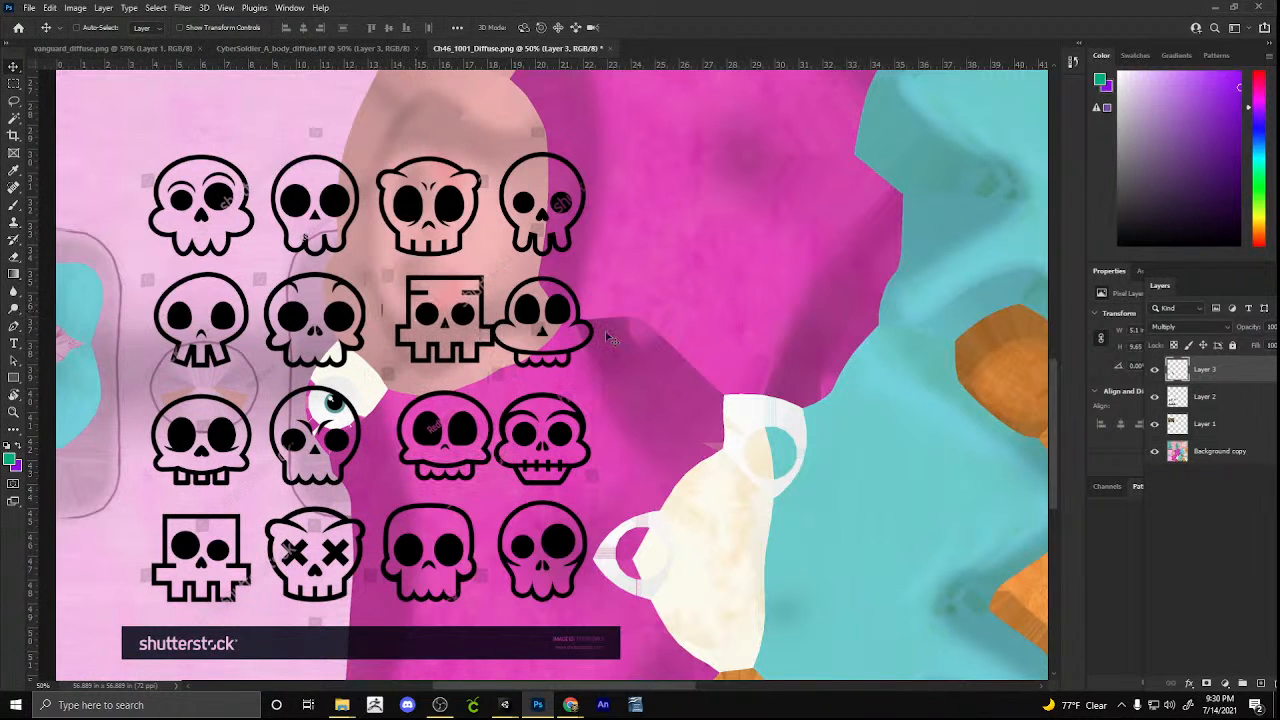
pyautogui.click(1155, 369)
pyautogui.click(1200, 397)
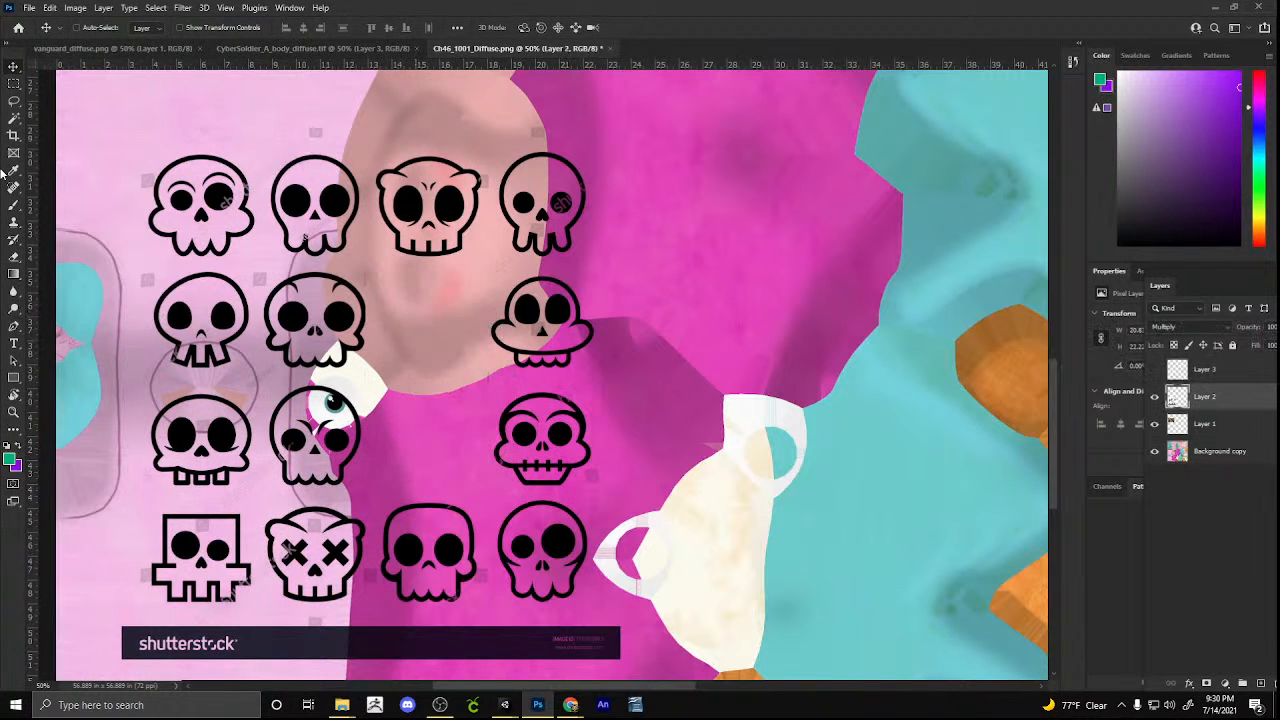
# Cut the second-column skulls of the second and third rows into a new layer, offset it slightly and hide the skull sheet layer
pyautogui.press('m')
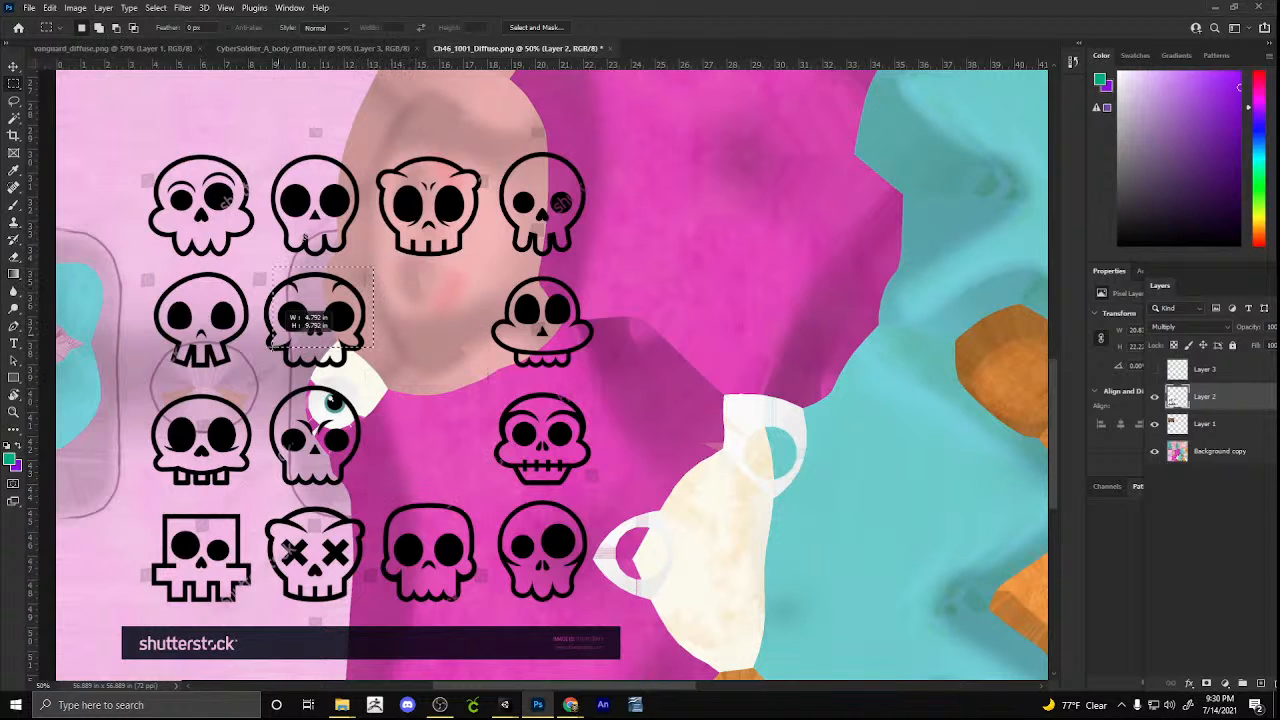
pyautogui.moveTo(373, 266); pyautogui.dragTo(248, 260)
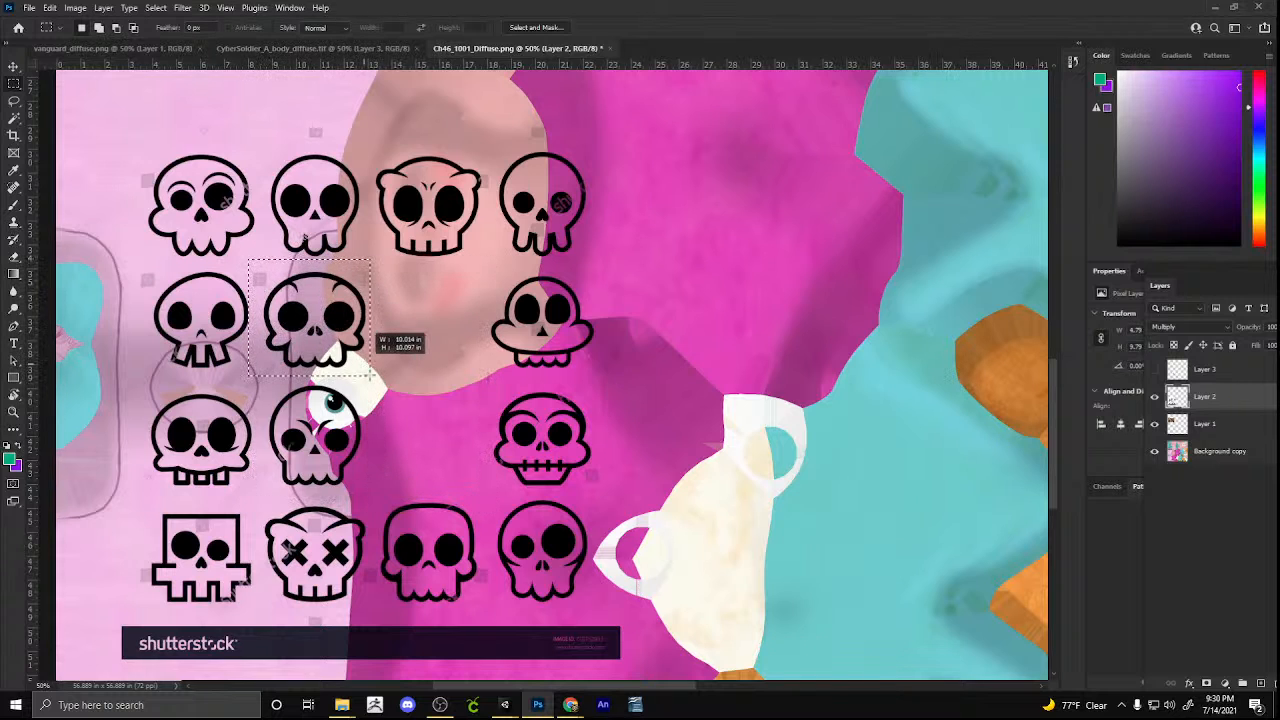
pyautogui.rightClick(331, 343)
pyautogui.click(426, 432)
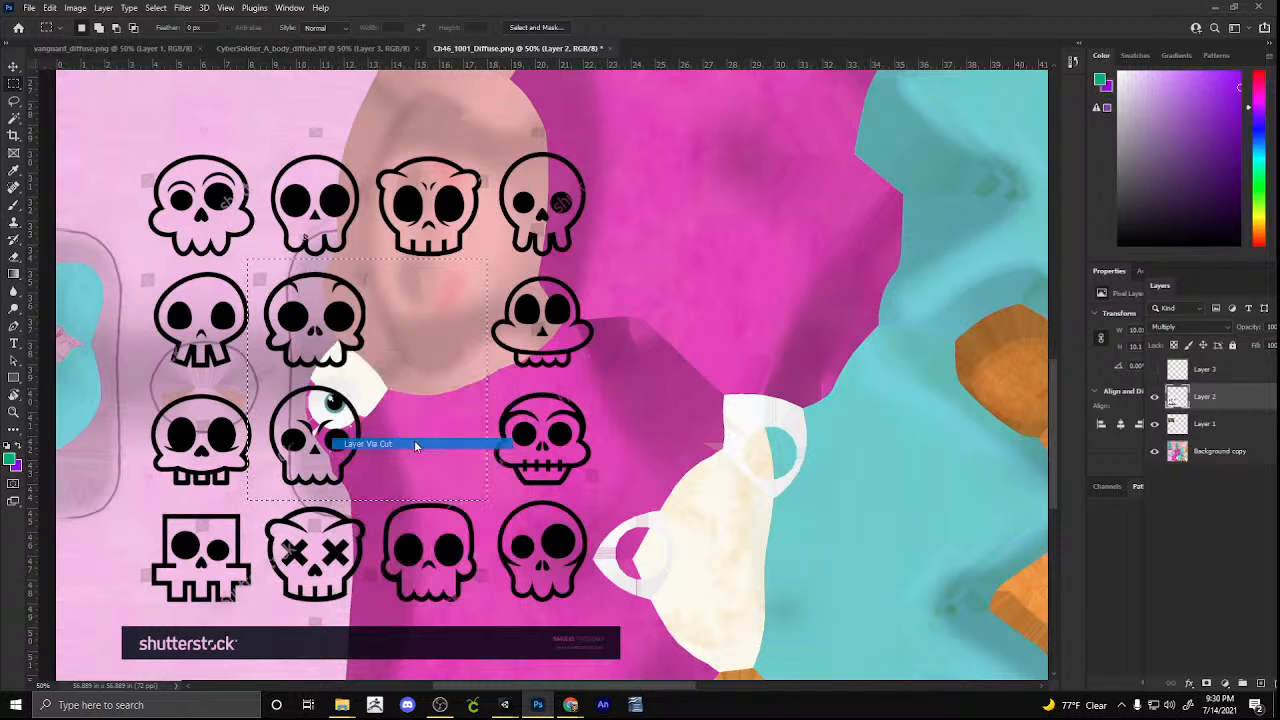
pyautogui.press('v')
pyautogui.moveTo(355, 343); pyautogui.dragTo(375, 355)
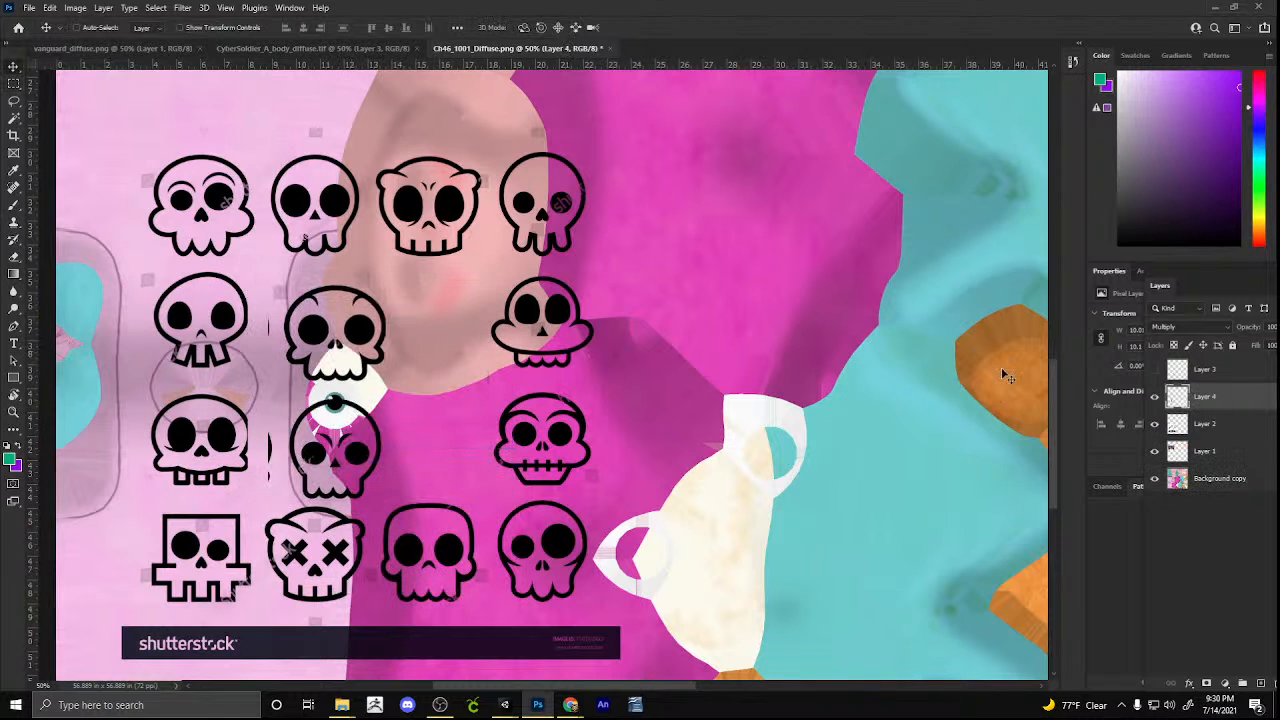
pyautogui.click(1155, 424)
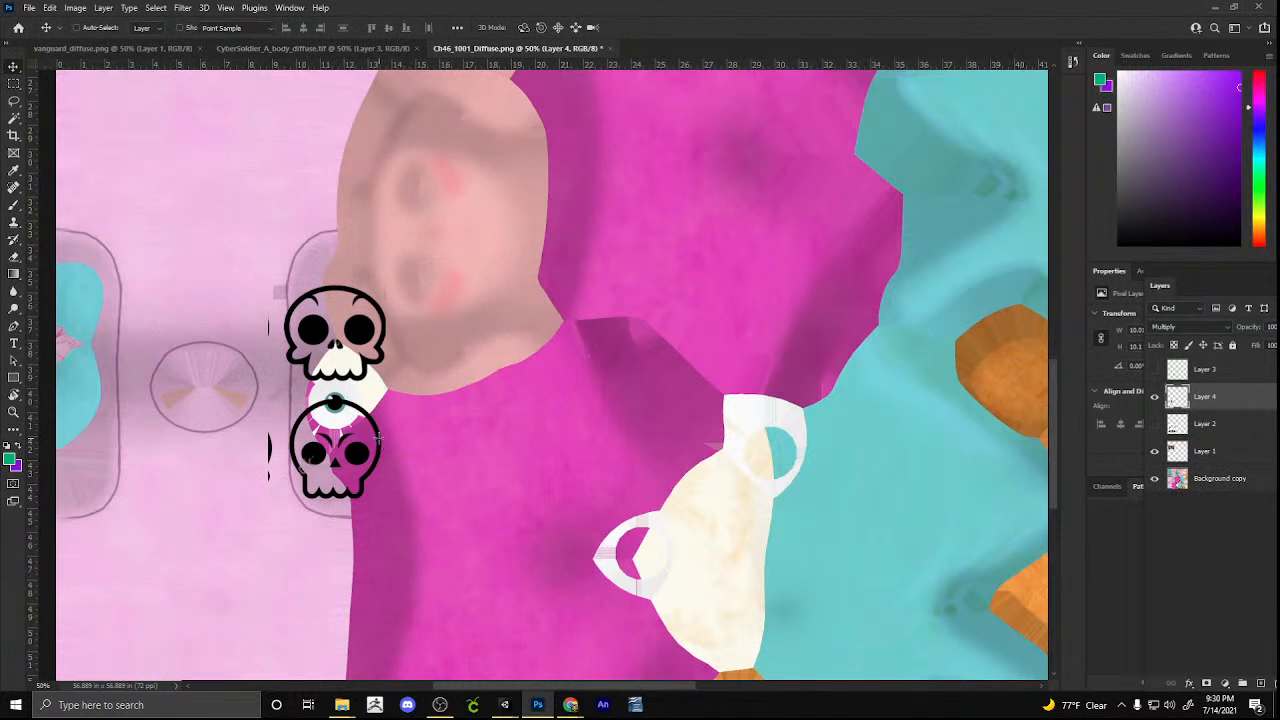
# Erase the lower of the two cut-out skulls, along with the stray line beside it, keeping the upper skull
pyautogui.press('w')
pyautogui.click(14, 258)
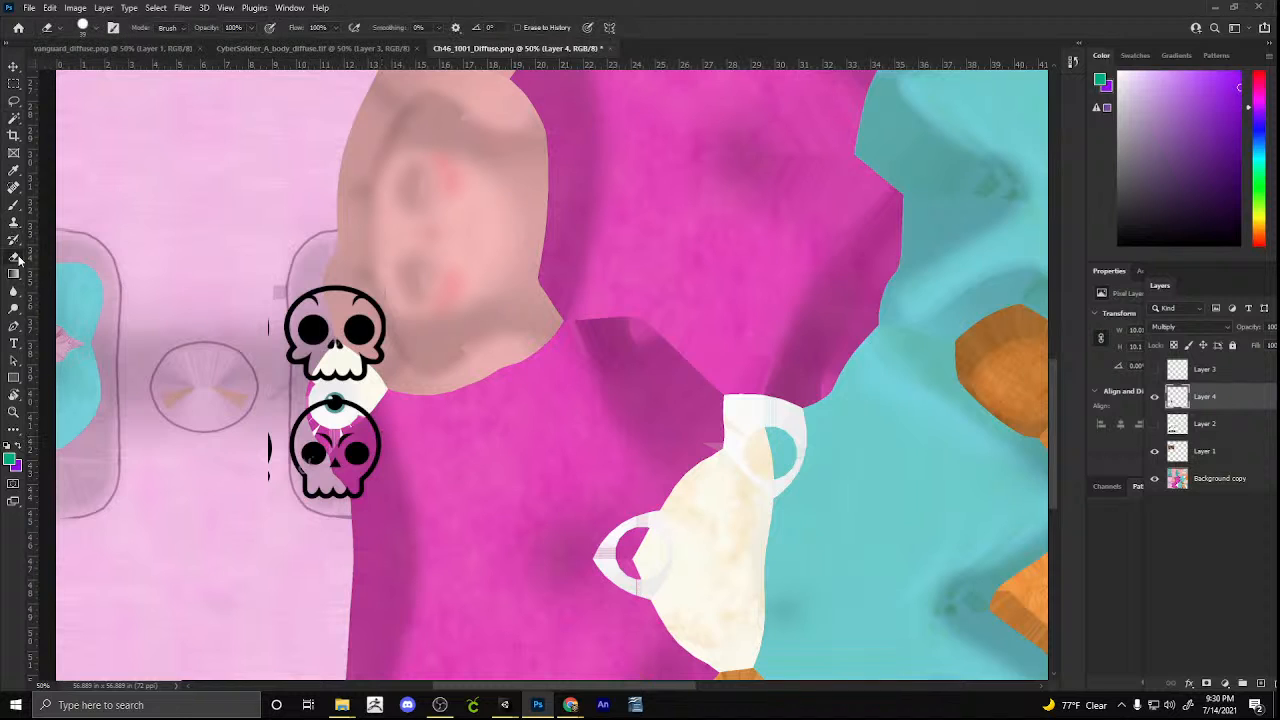
pyautogui.moveTo(372, 495)
pyautogui.mouseDown()
pyautogui.moveTo(370, 418)
pyautogui.moveTo(352, 404)
pyautogui.mouseUp()
pyautogui.moveTo(332, 478); pyautogui.dragTo(352, 448)
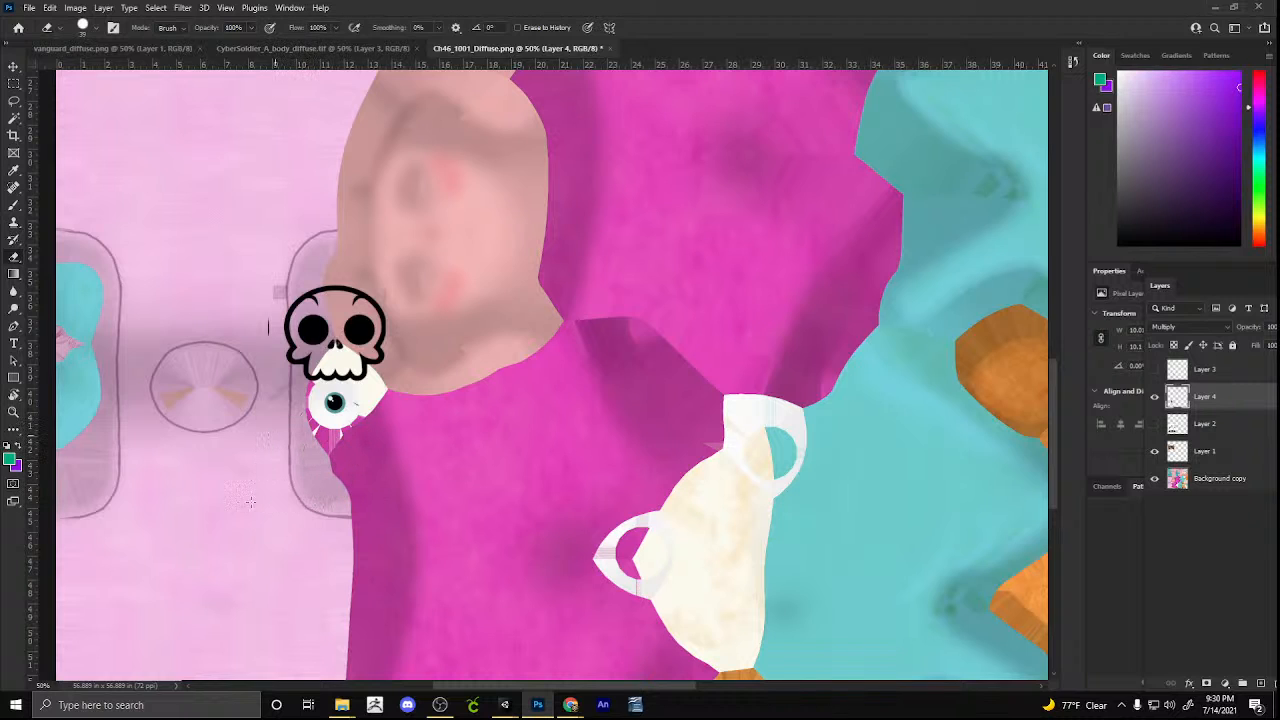
# Move the remaining skull onto the middle of the lower magenta piece, beside the white handled shape
pyautogui.press('v')
pyautogui.moveTo(376, 299); pyautogui.dragTo(571, 549)
pyautogui.click(14, 411)
pyautogui.click(399, 27)
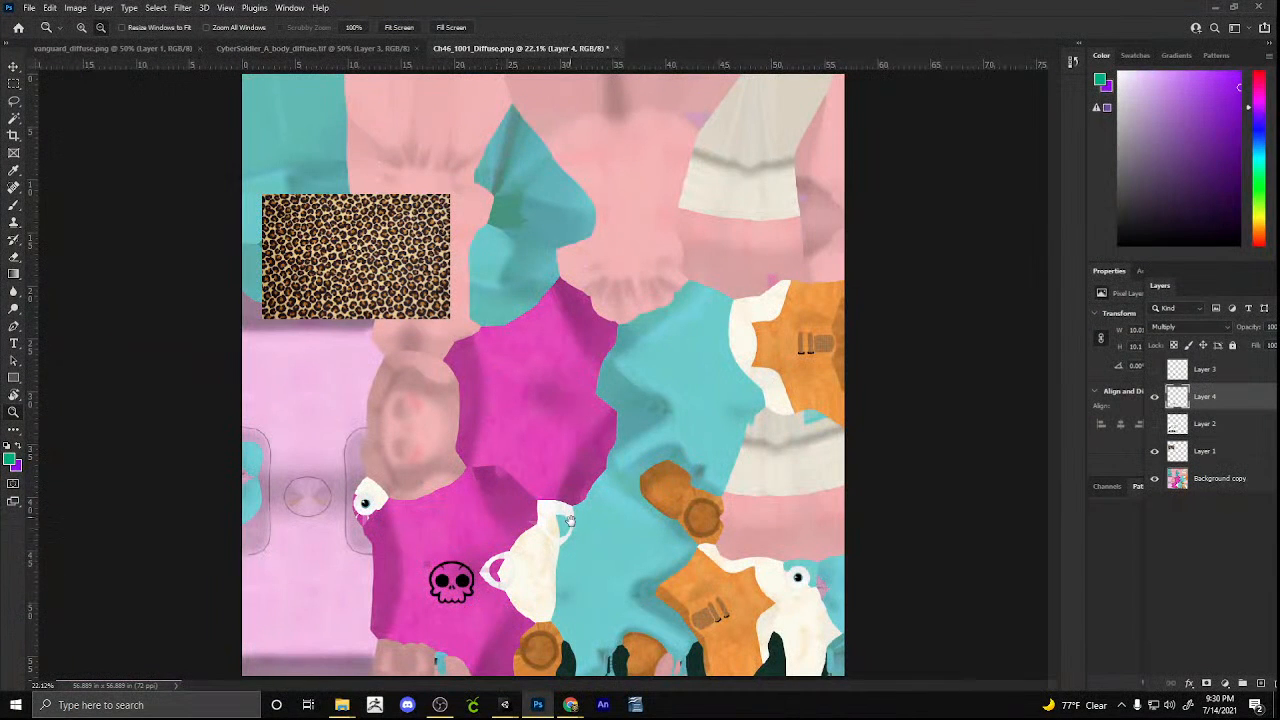
pyautogui.hotkey('ctrl', '-')
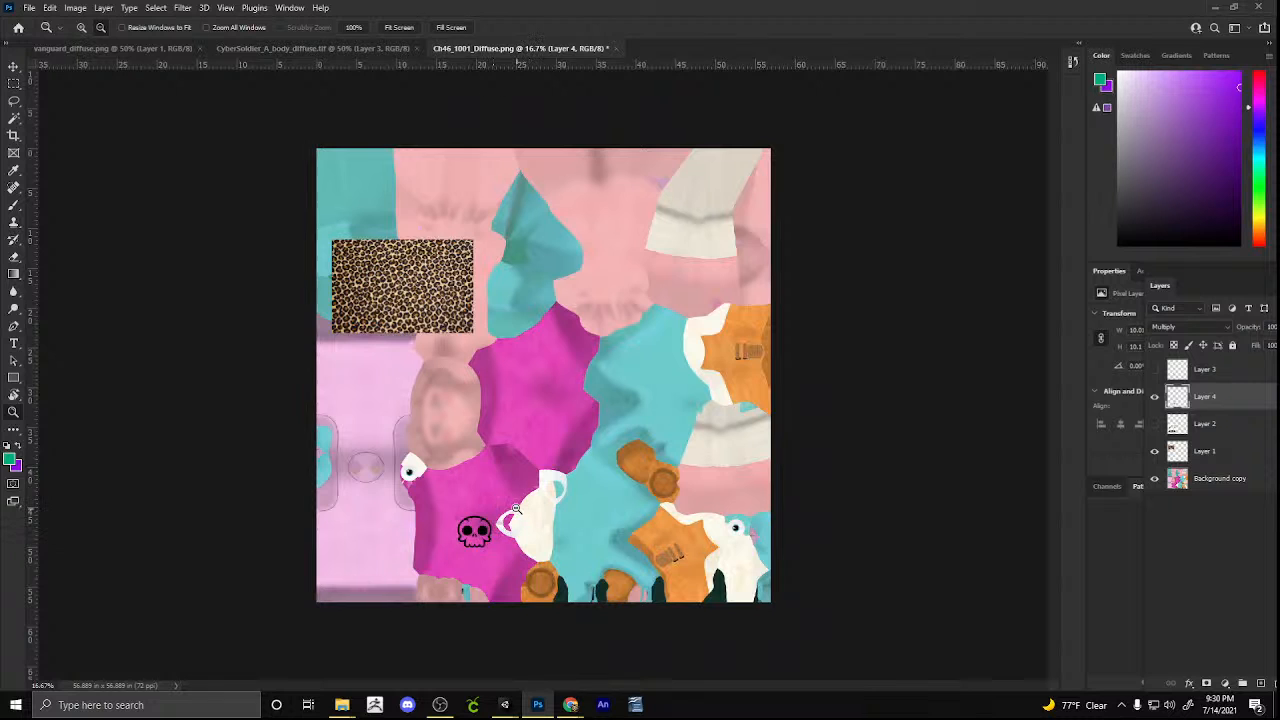
pyautogui.click(478, 537)
pyautogui.click(478, 537)
pyautogui.press('v')
pyautogui.moveTo(494, 527); pyautogui.dragTo(479, 500)
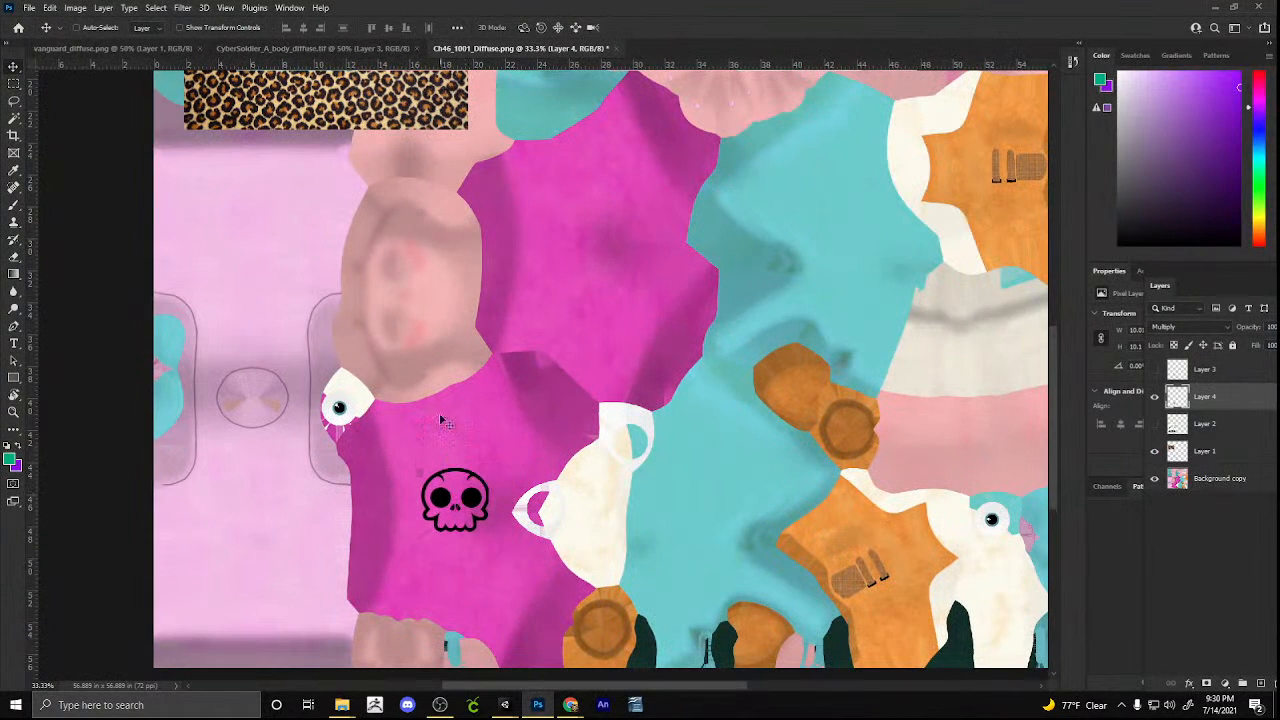
# Erase the leftover stray marks beside the skull on its layer
pyautogui.press('w')
pyautogui.press('e')
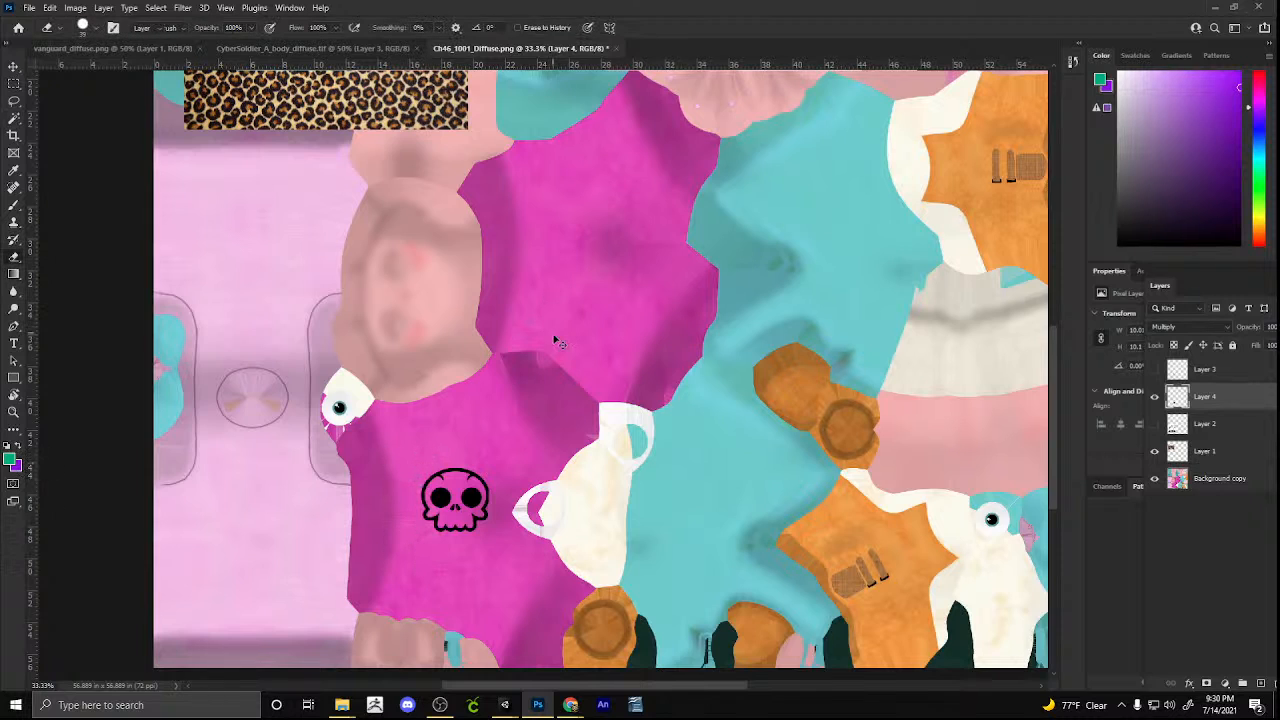
pyautogui.press('v')
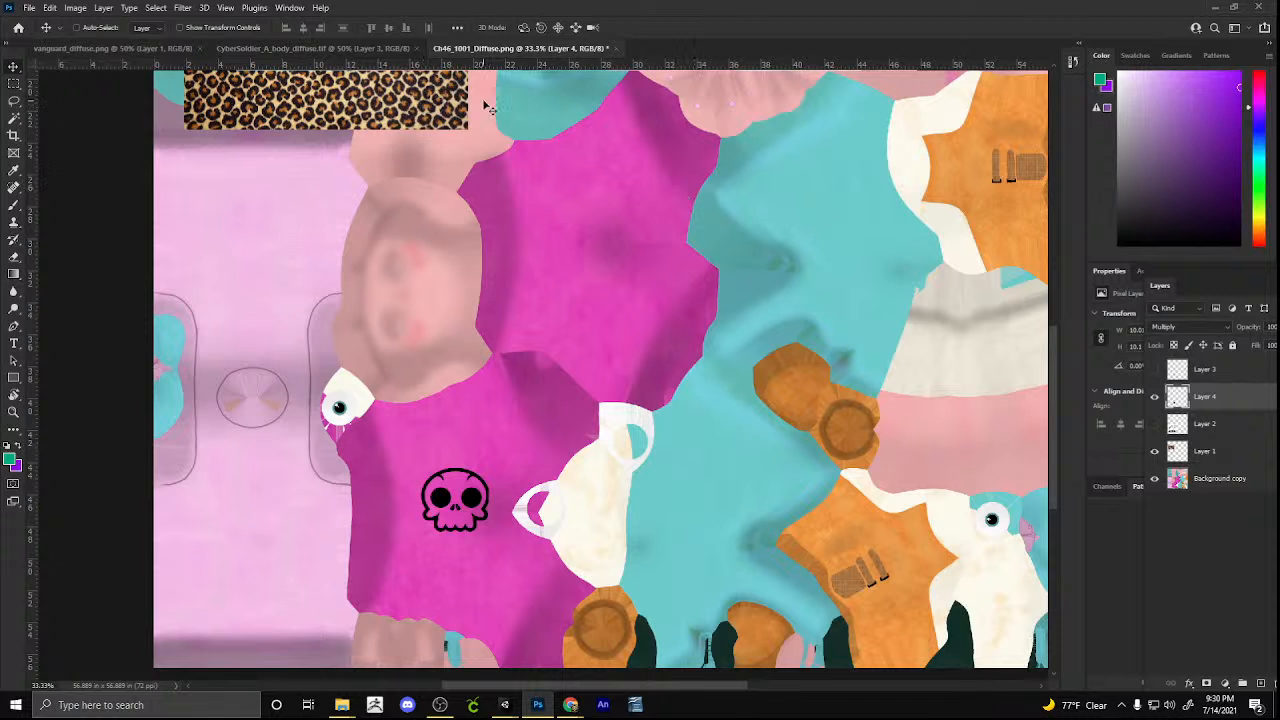
# Move the leopard-print layer onto the lower part of the pale pink panel and scale it down to 52.14%
pyautogui.click(1199, 455)
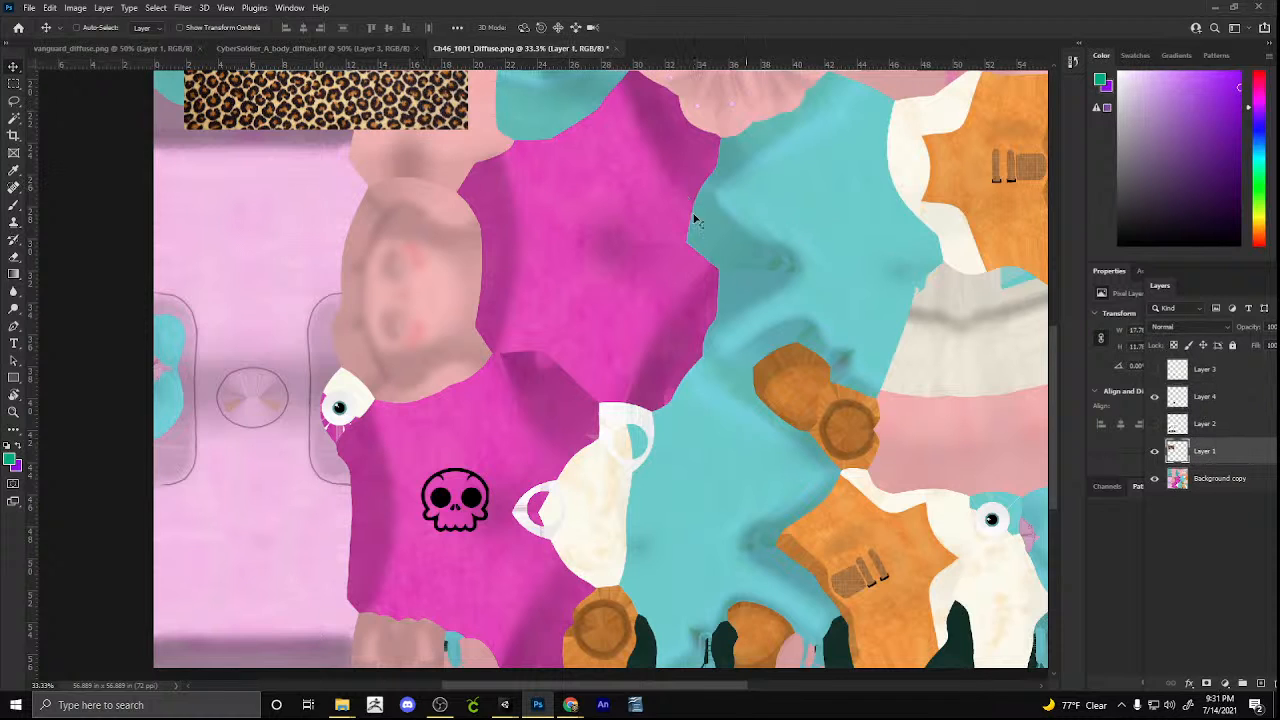
pyautogui.moveTo(463, 149); pyautogui.dragTo(338, 562)
pyautogui.hotkey('ctrl', 't')
pyautogui.moveTo(352, 447); pyautogui.dragTo(228, 560)
pyautogui.moveTo(147, 547); pyautogui.dragTo(249, 544)
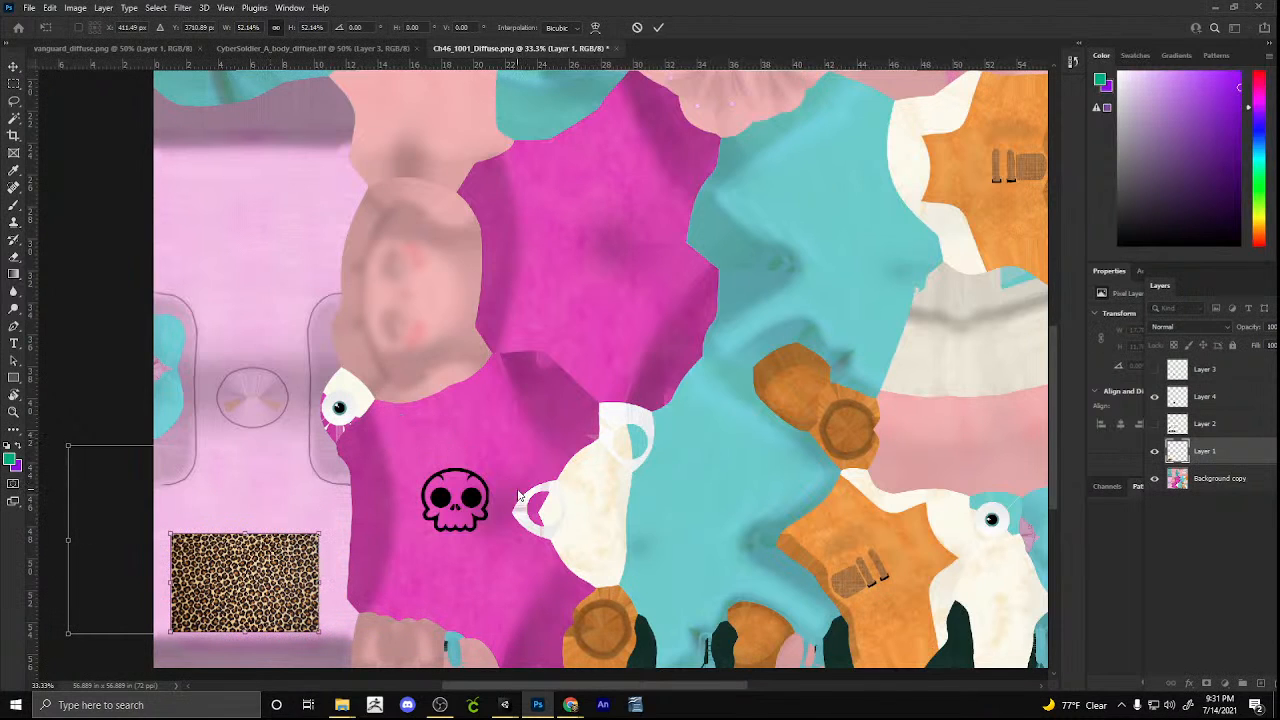
pyautogui.click(13, 67)
# Move the skull layer from the magenta piece onto the pale pink panel, just above the leopard print
pyautogui.rightClick(470, 498)
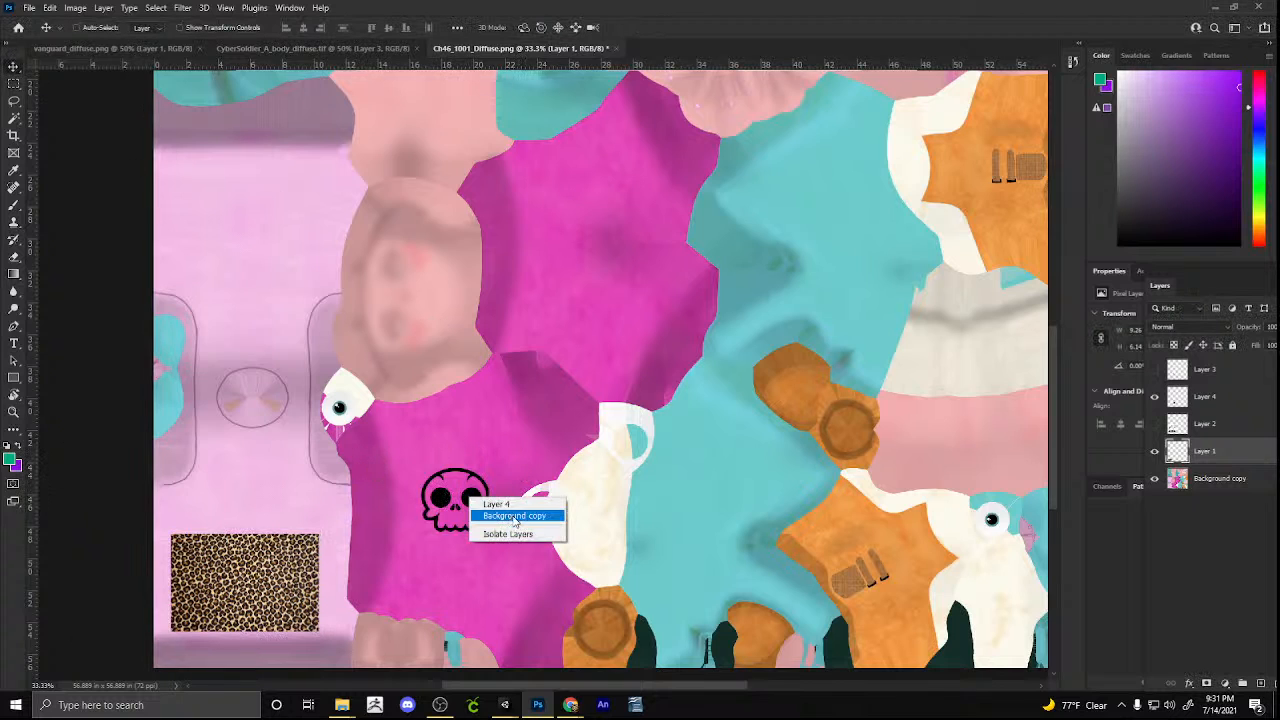
pyautogui.click(500, 504)
pyautogui.moveTo(515, 517); pyautogui.dragTo(314, 519)
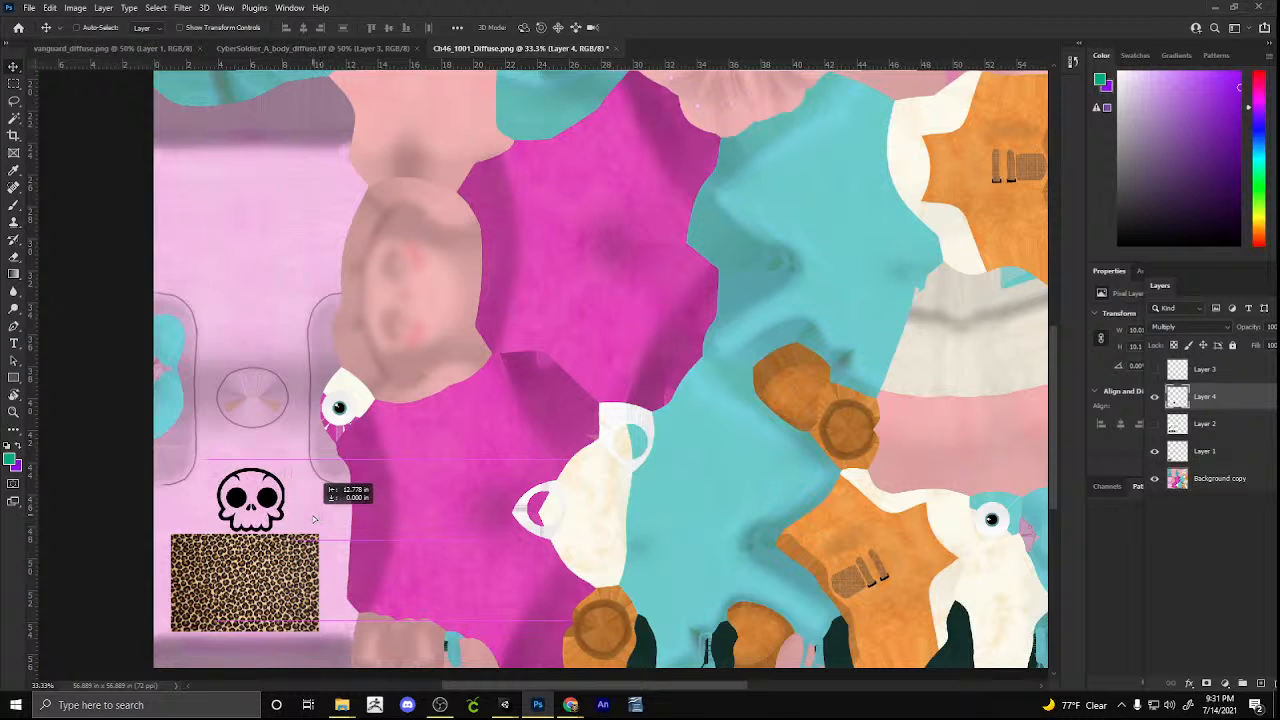
# Move the leopard print to the upper part of the pale pink panel and enlarge it to about 158% to cover the panel's width
pyautogui.rightClick(272, 562)
pyautogui.click(300, 571)
pyautogui.moveTo(280, 578); pyautogui.dragTo(234, 254)
pyautogui.hotkey('ctrl', 't')
pyautogui.moveTo(282, 213); pyautogui.dragTo(365, 213)
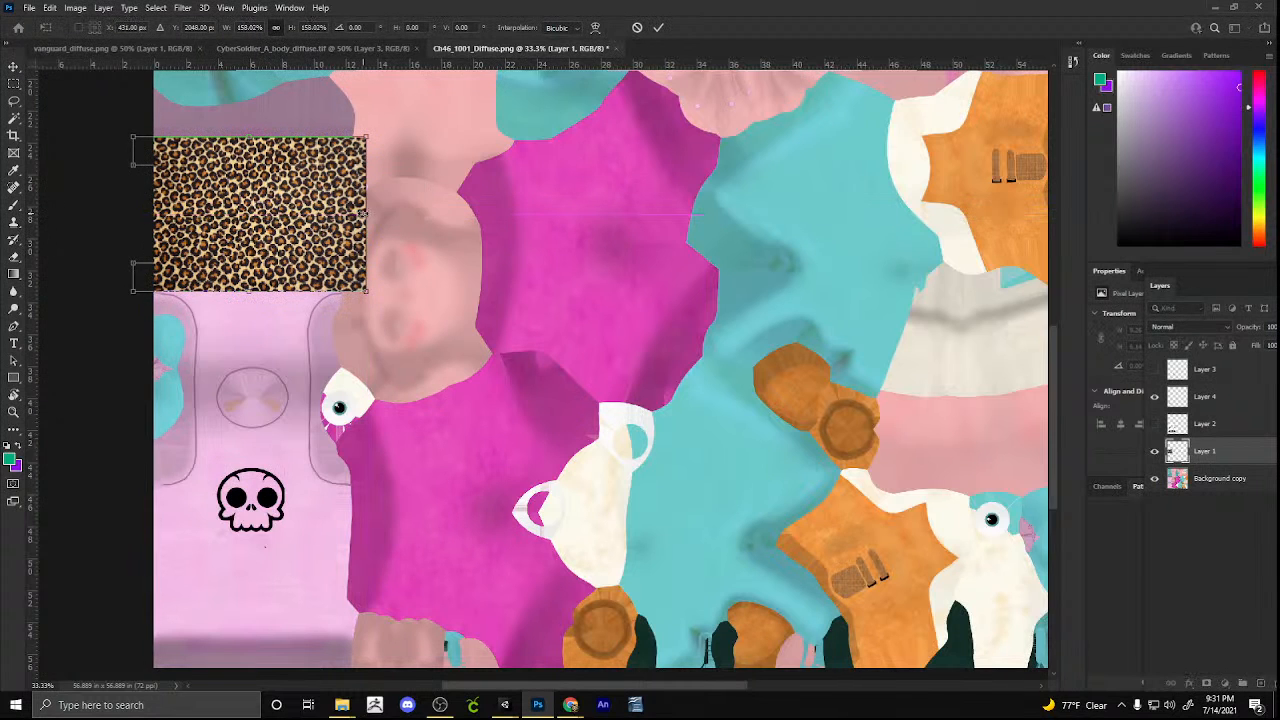
pyautogui.press('Return')
# Trim the leopard print to a narrow horizontal band ending at the pale pink panel's edge, and clear the selection
pyautogui.click(9, 86)
pyautogui.moveTo(442, 125); pyautogui.dragTo(52, 316)
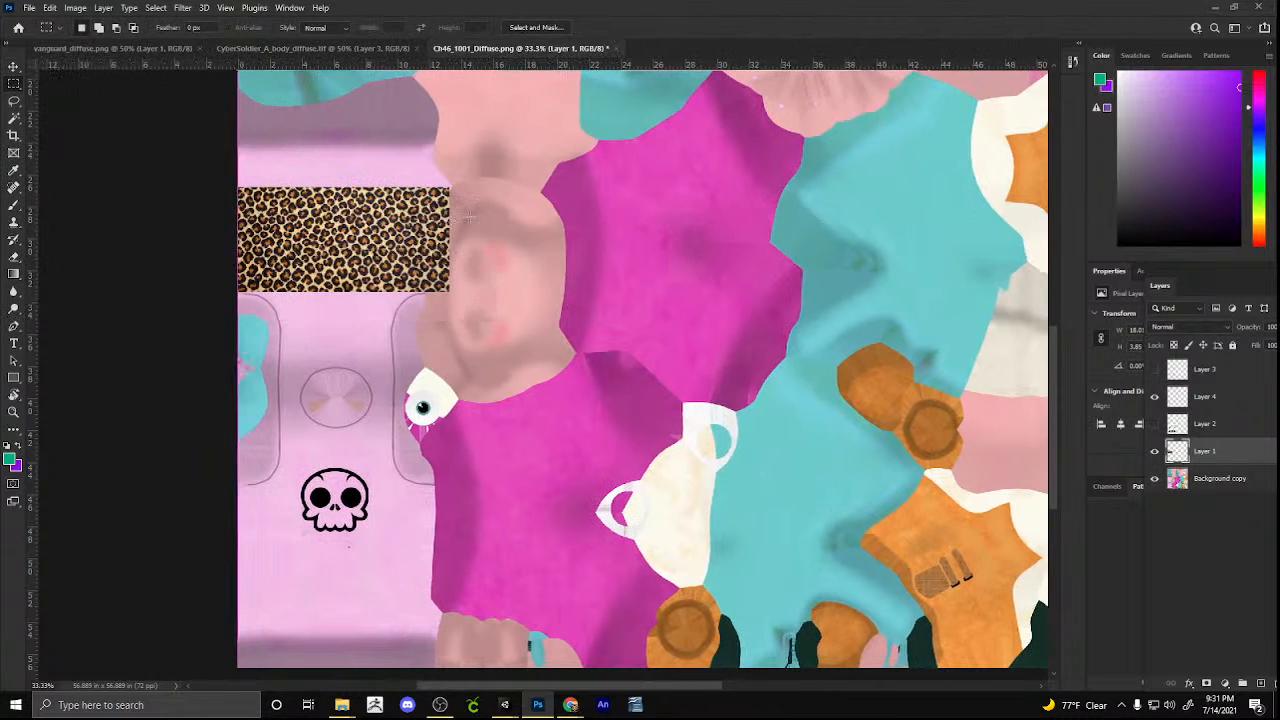
pyautogui.moveTo(517, 176); pyautogui.dragTo(437, 271)
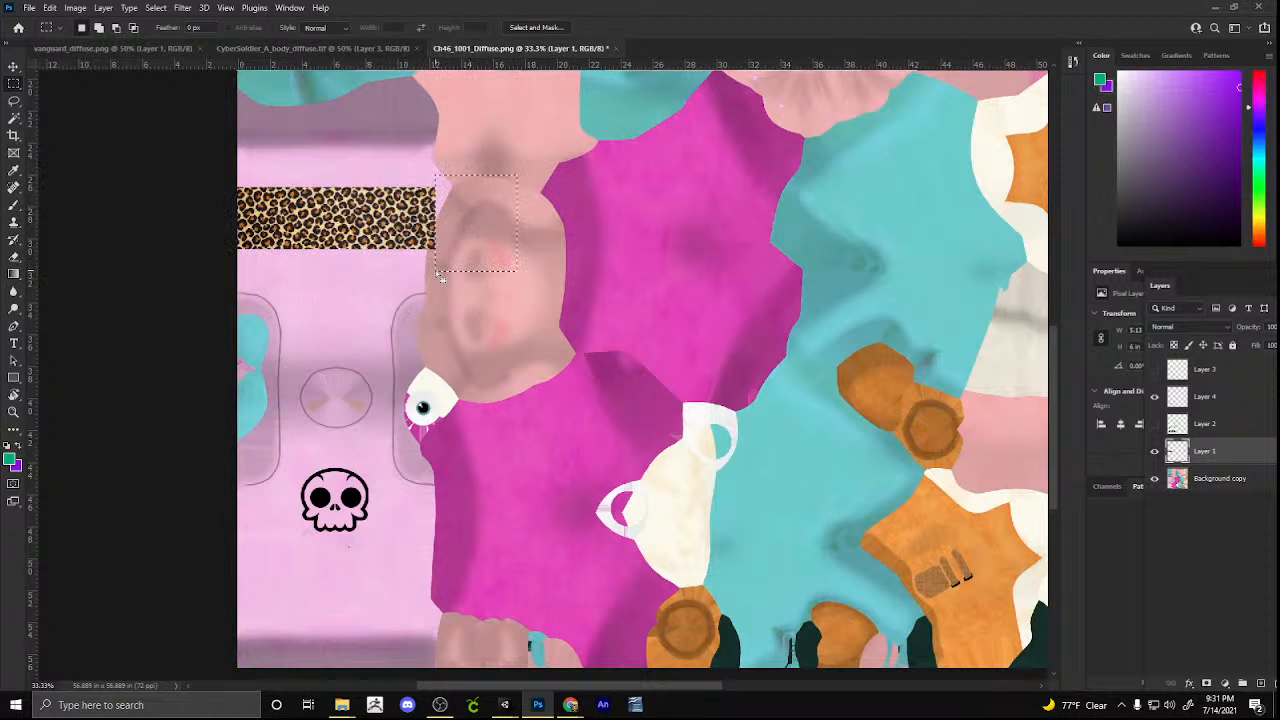
pyautogui.click(158, 7)
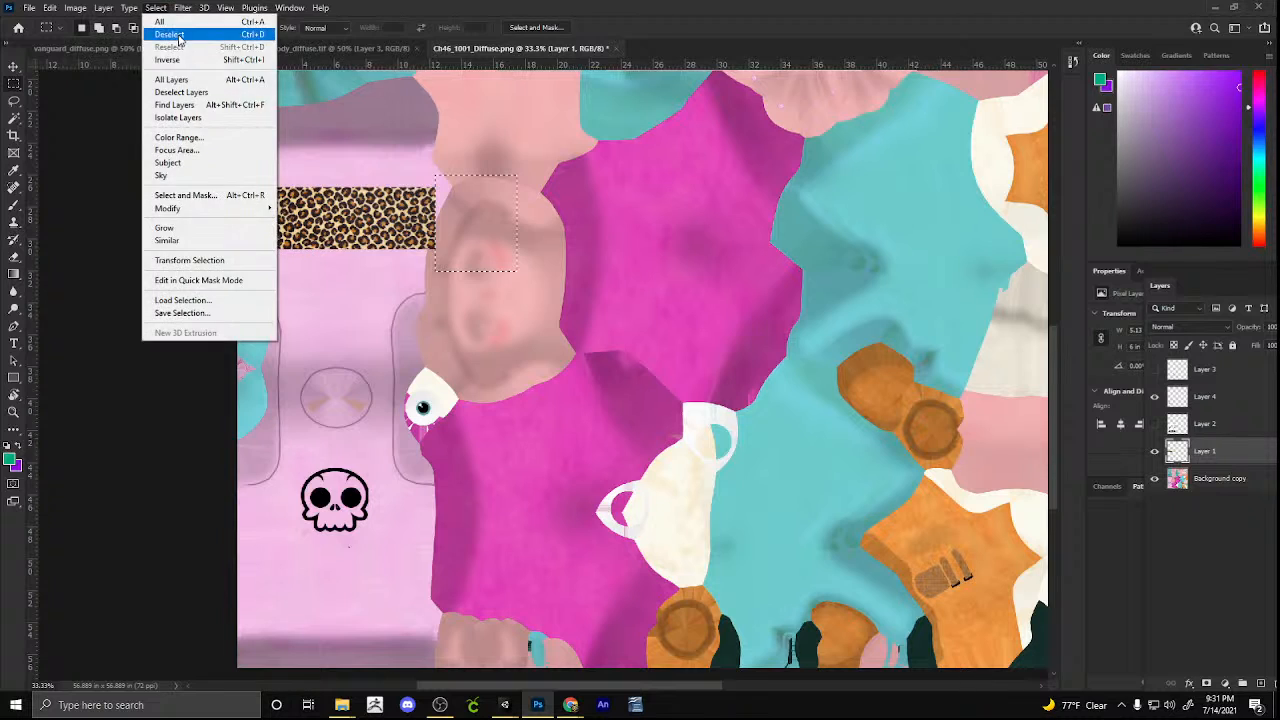
pyautogui.click(169, 34)
# Enlarge the leopard band to about 109% and erase the part of its end that overlaps the face
pyautogui.press('v')
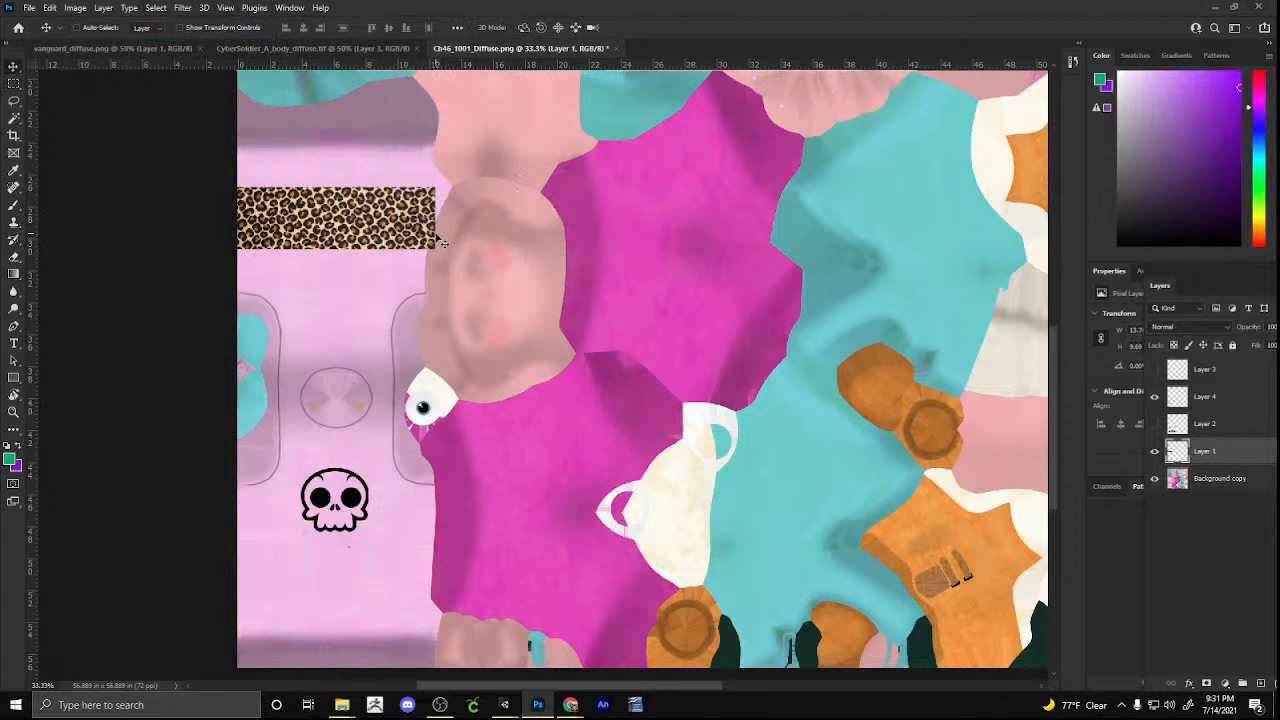
pyautogui.hotkey('ctrl', 't')
pyautogui.moveTo(430, 140); pyautogui.dragTo(460, 132)
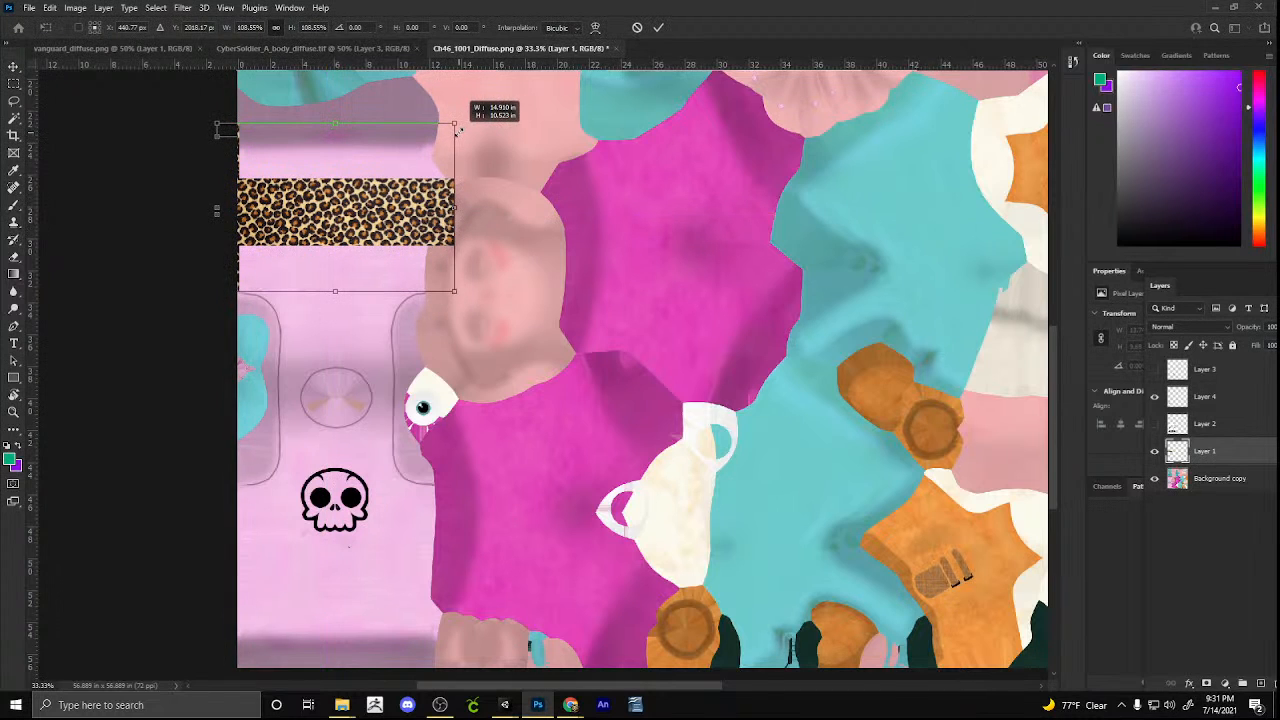
pyautogui.press('Return')
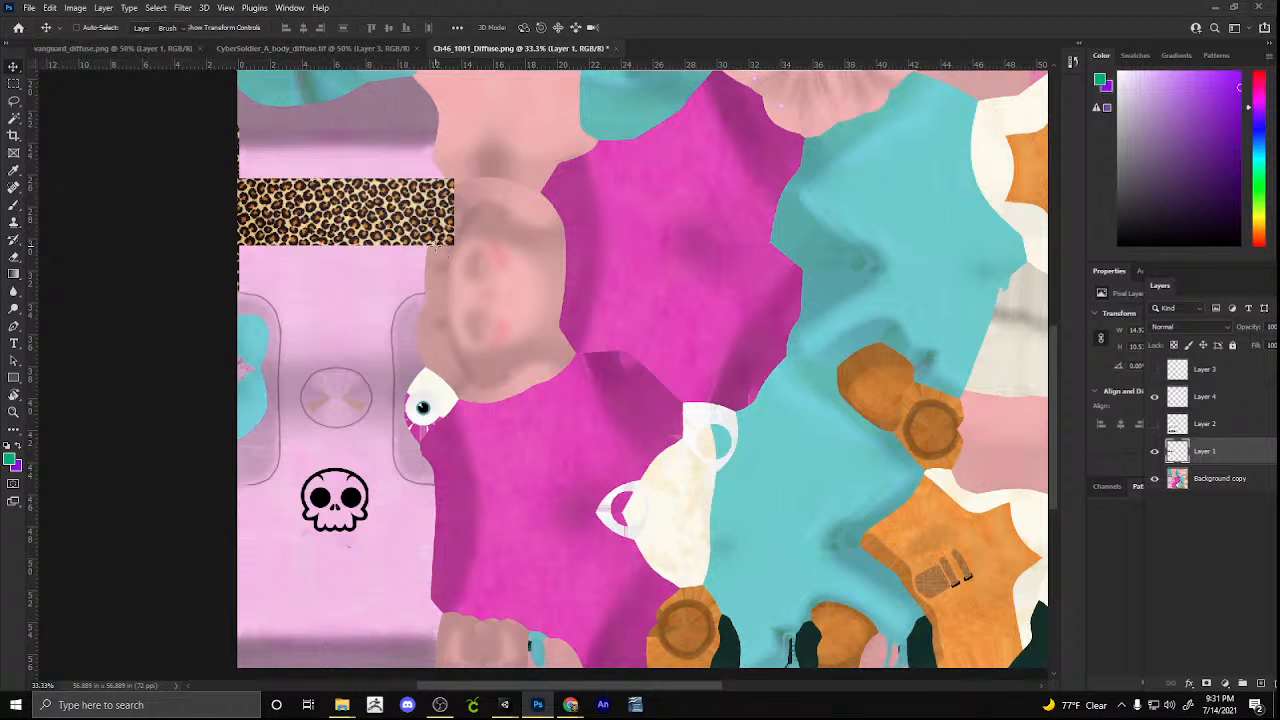
pyautogui.press('e')
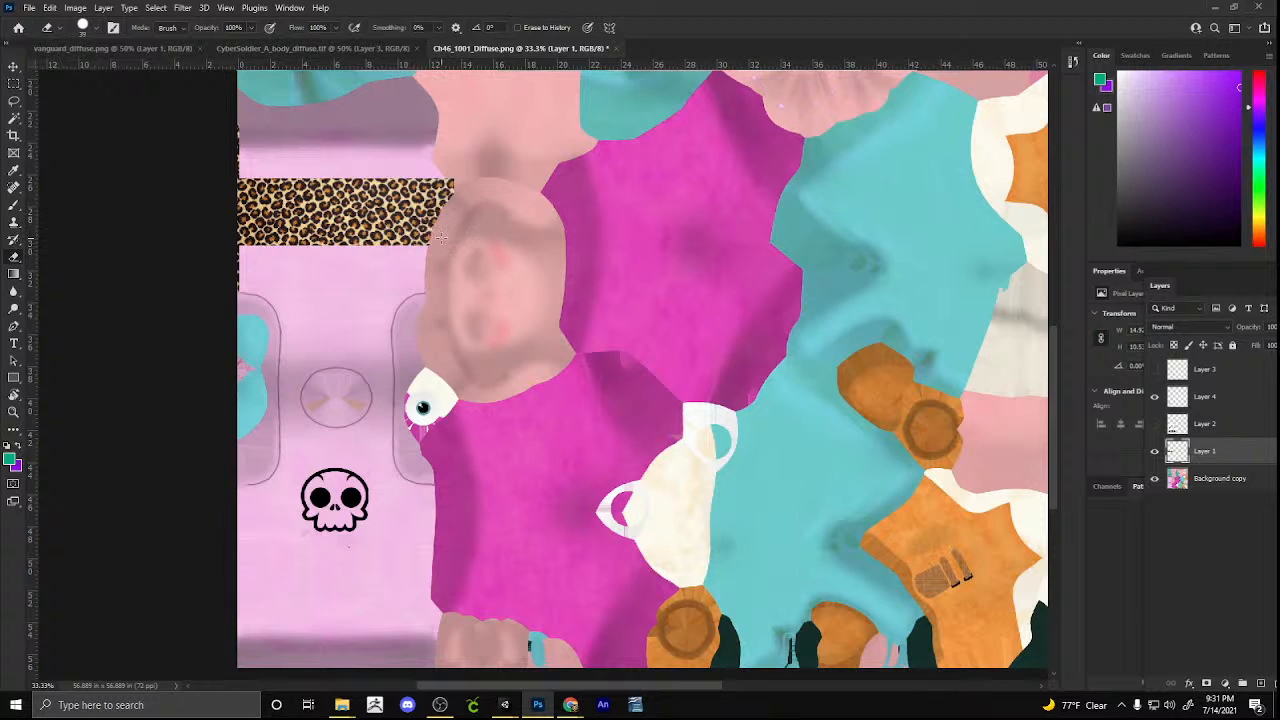
# Save the texture as the TIFF file Ch46_1001_Diffuse with layers included and no image compression
pyautogui.click(29, 7)
pyautogui.click(44, 155)
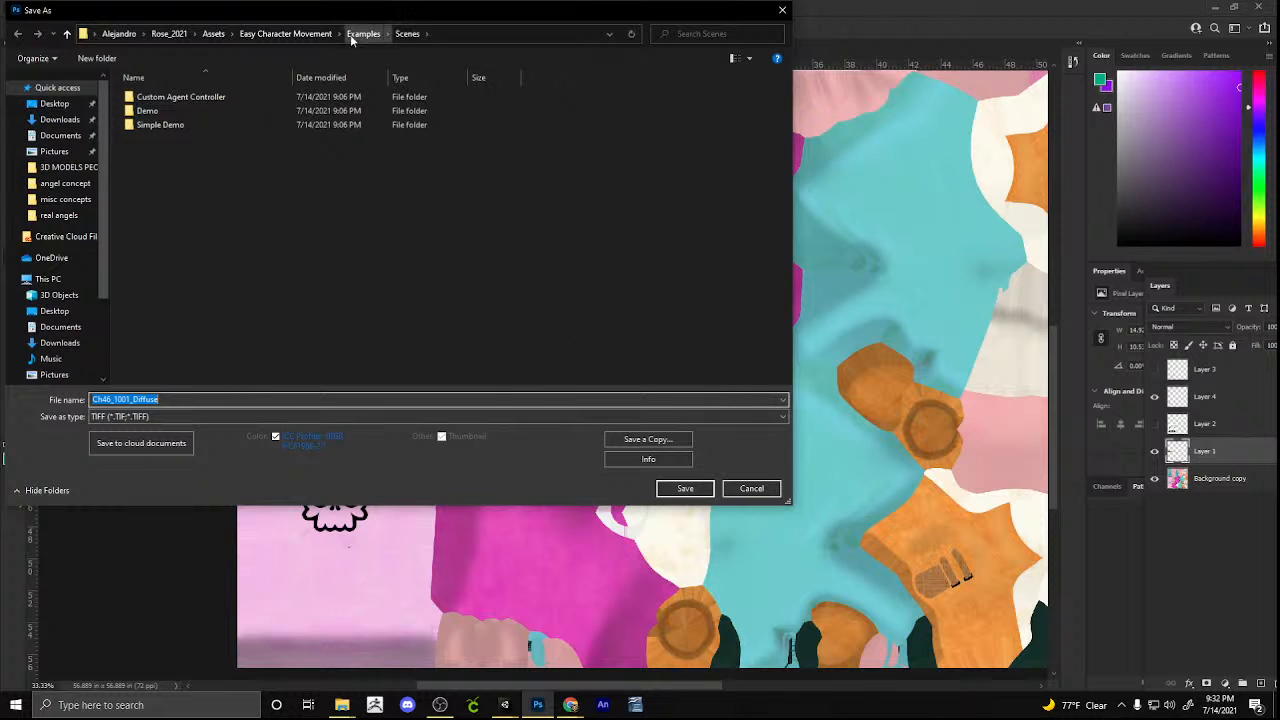
pyautogui.click(712, 491)
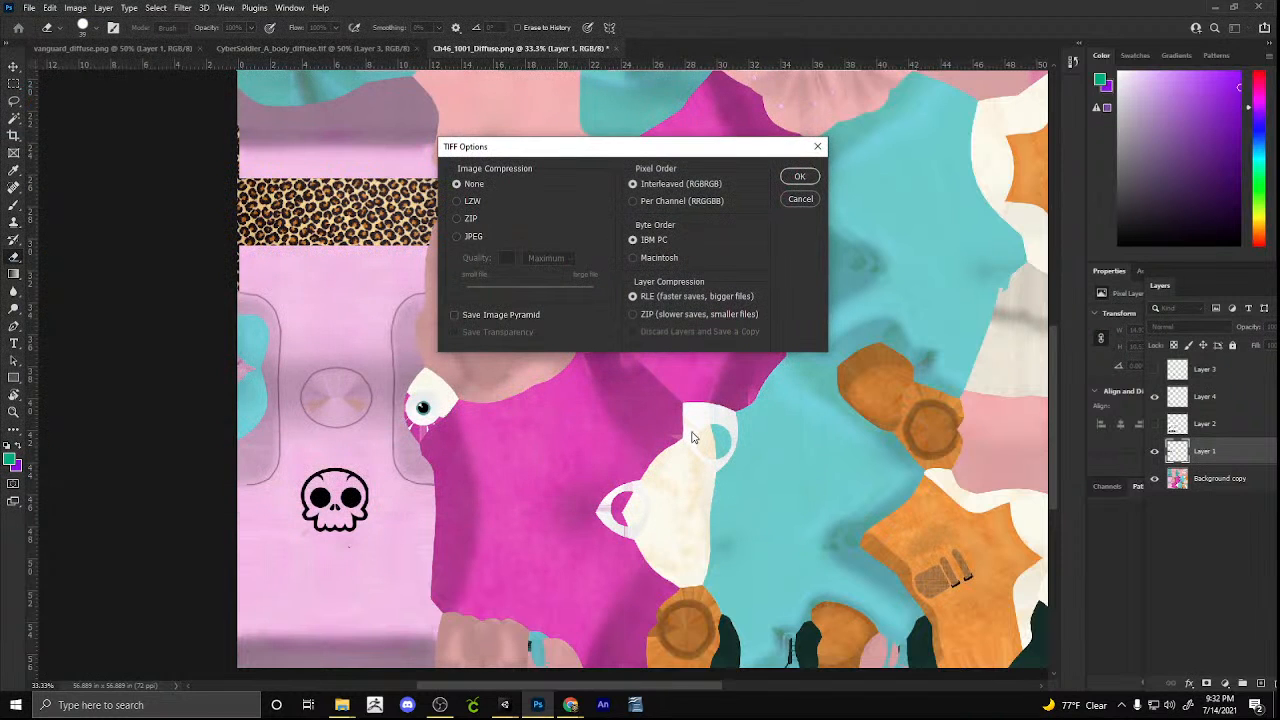
pyautogui.click(800, 177)
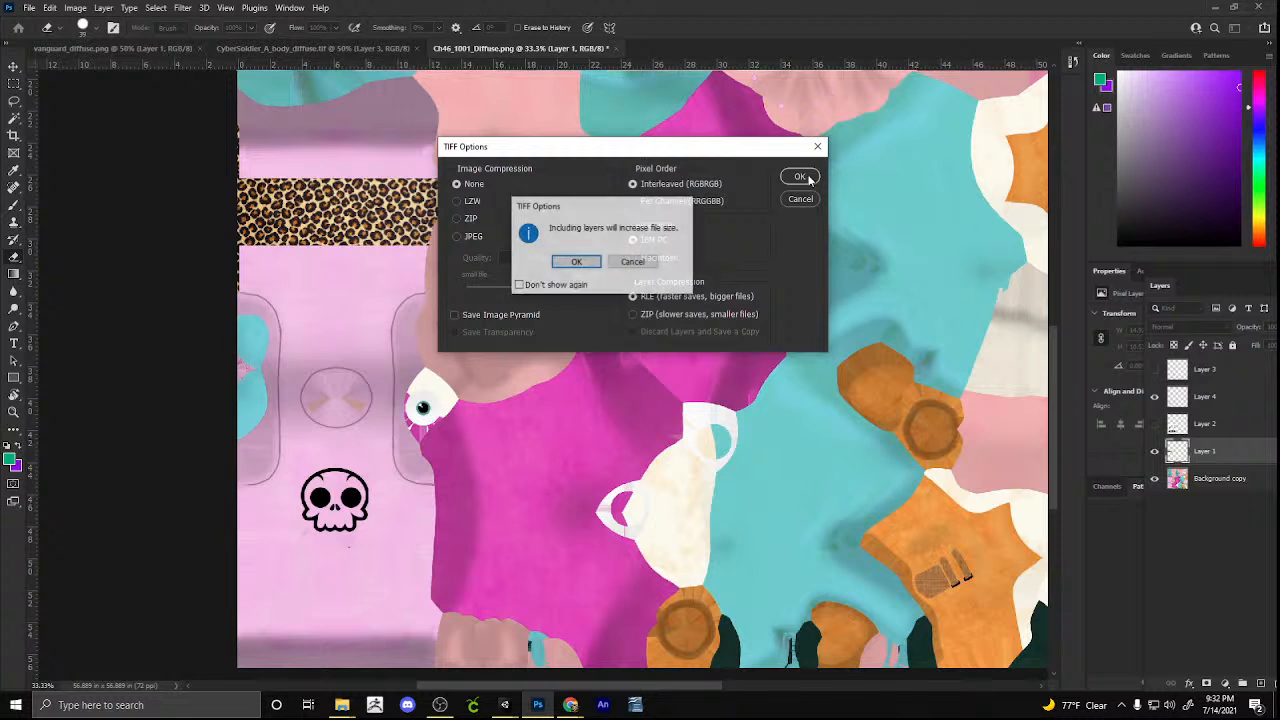
pyautogui.click(579, 264)
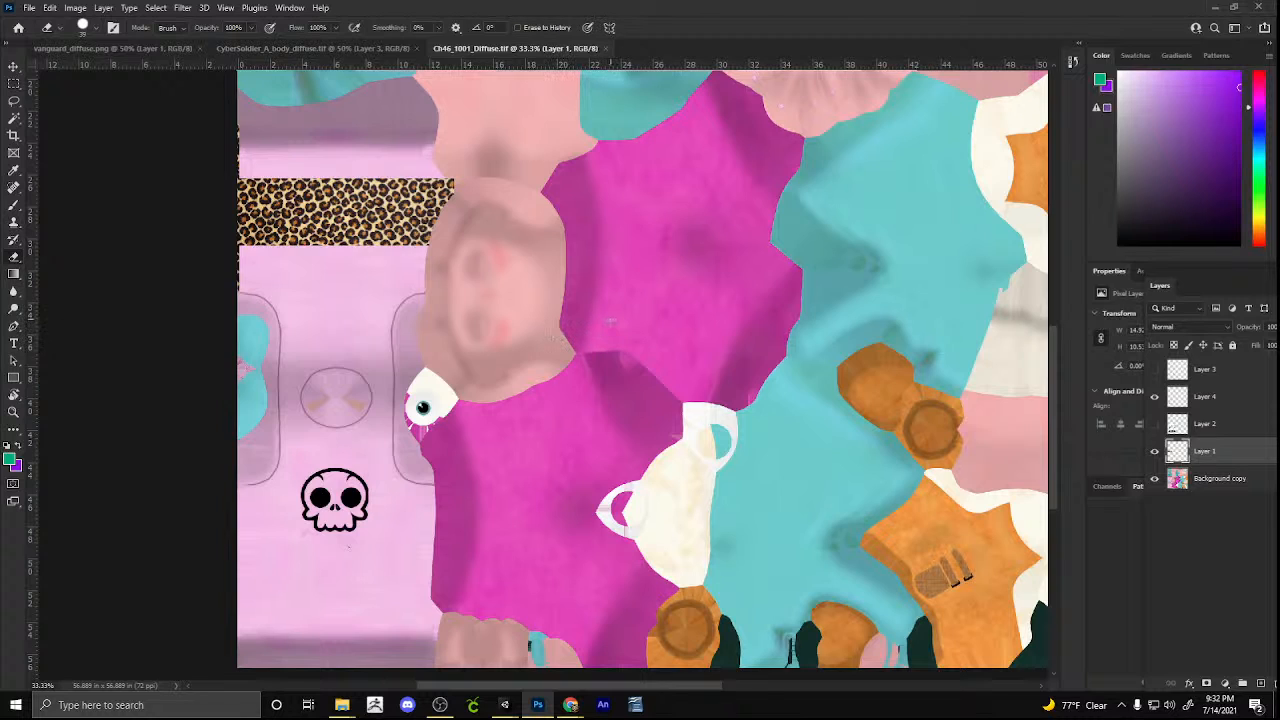
pyautogui.click(13, 66)
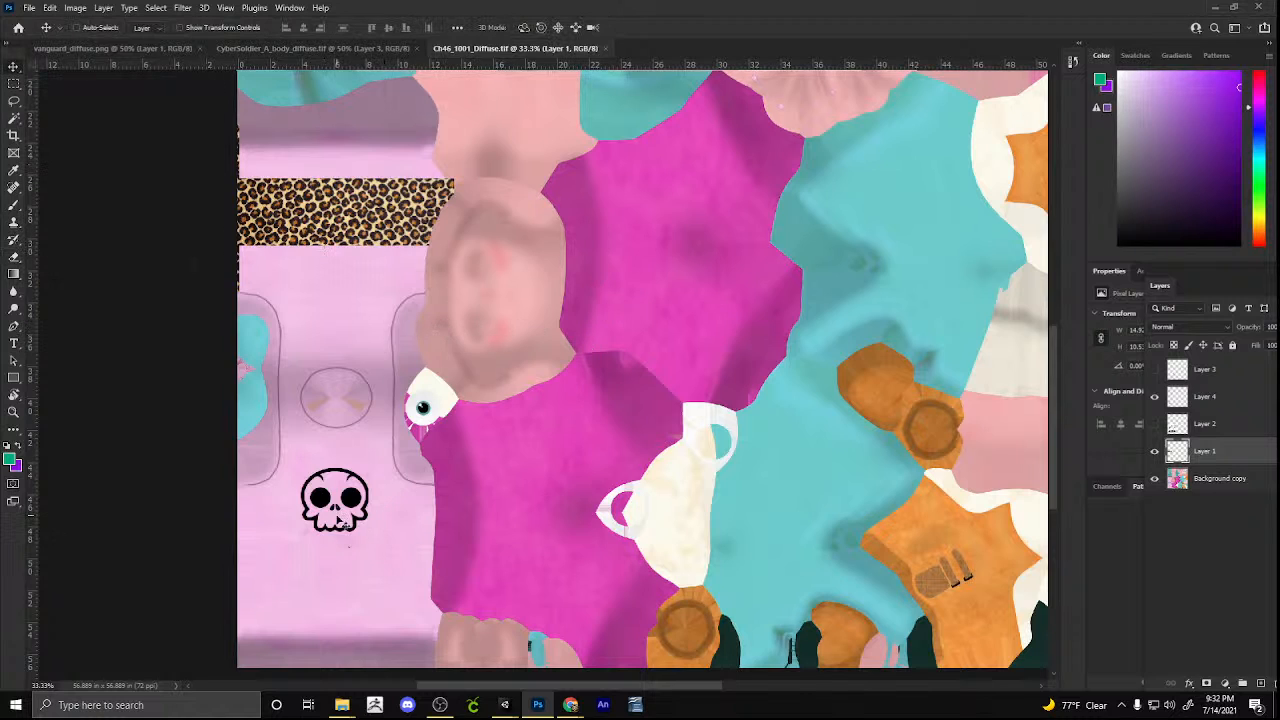
# Select the skull's layer, Layer 4, and set its blend mode to Linear Burn
pyautogui.scroll(-3, 846, 478)
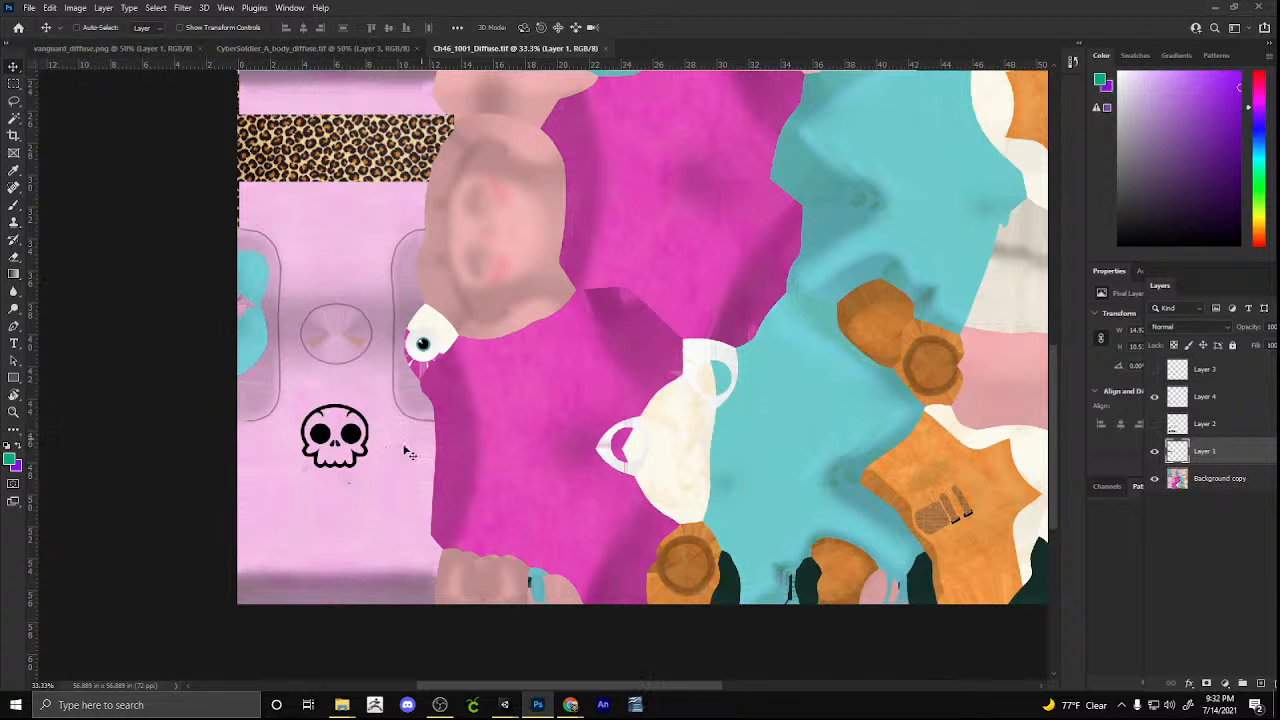
pyautogui.rightClick(362, 436)
pyautogui.click(395, 443)
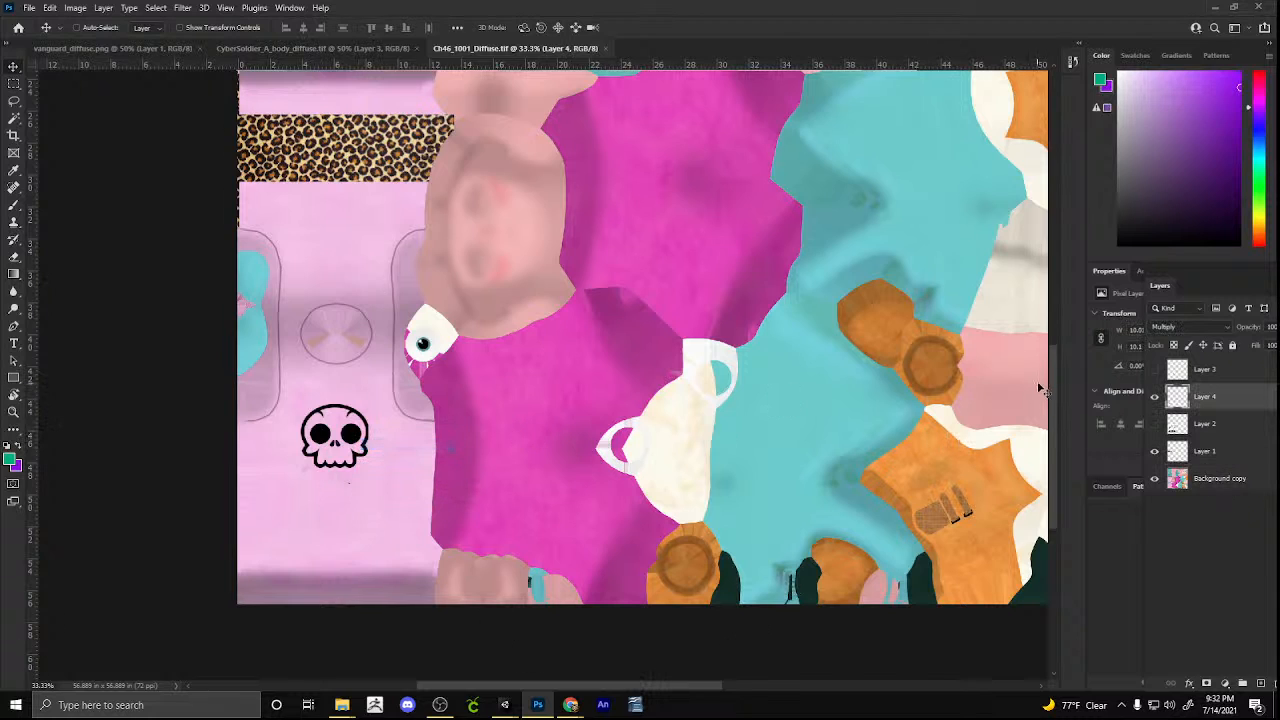
pyautogui.click(1200, 327)
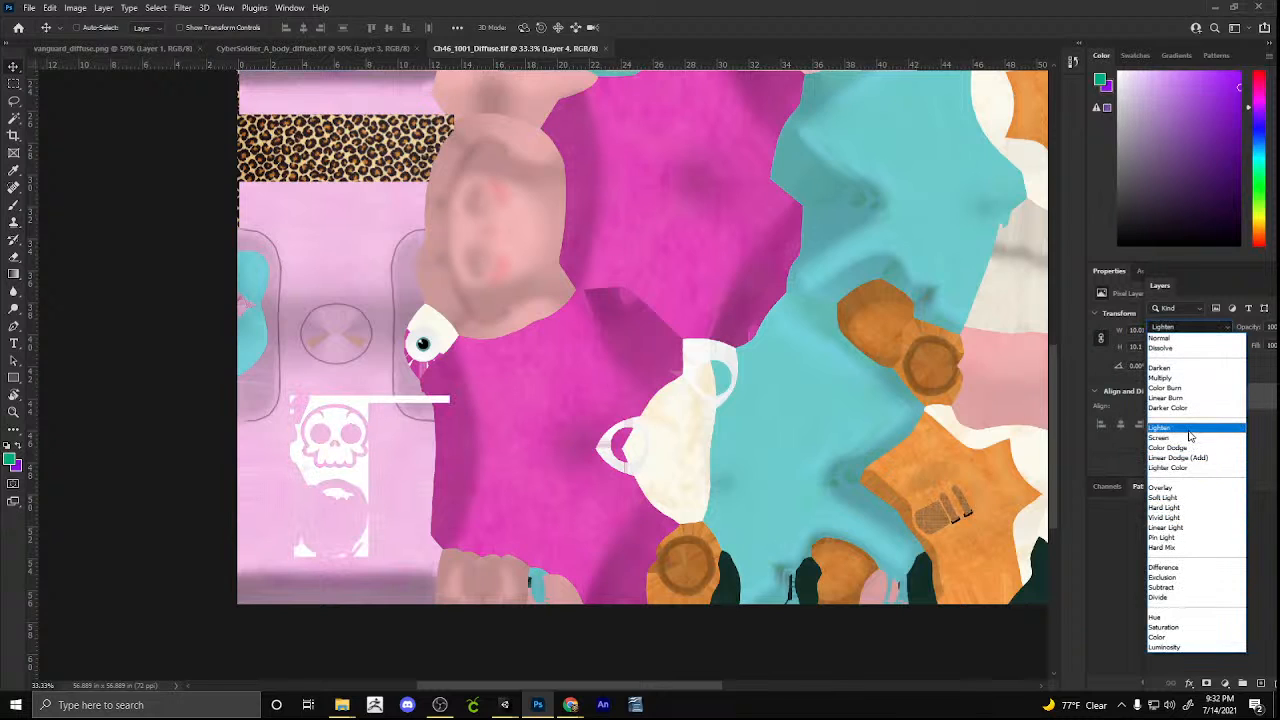
pyautogui.click(1182, 398)
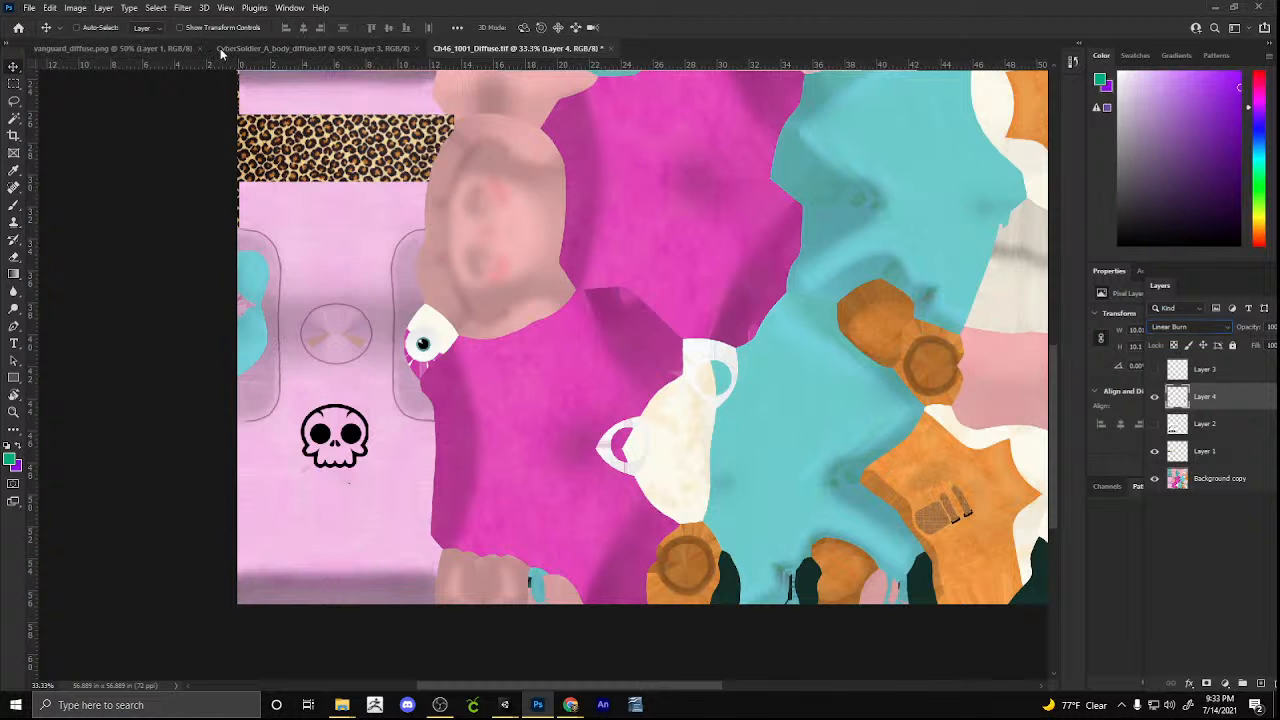
# Switch to the Rose_2021 project in Unity, move the file window out of the way, and open the top-level Assets folder
pyautogui.click(1214, 7)
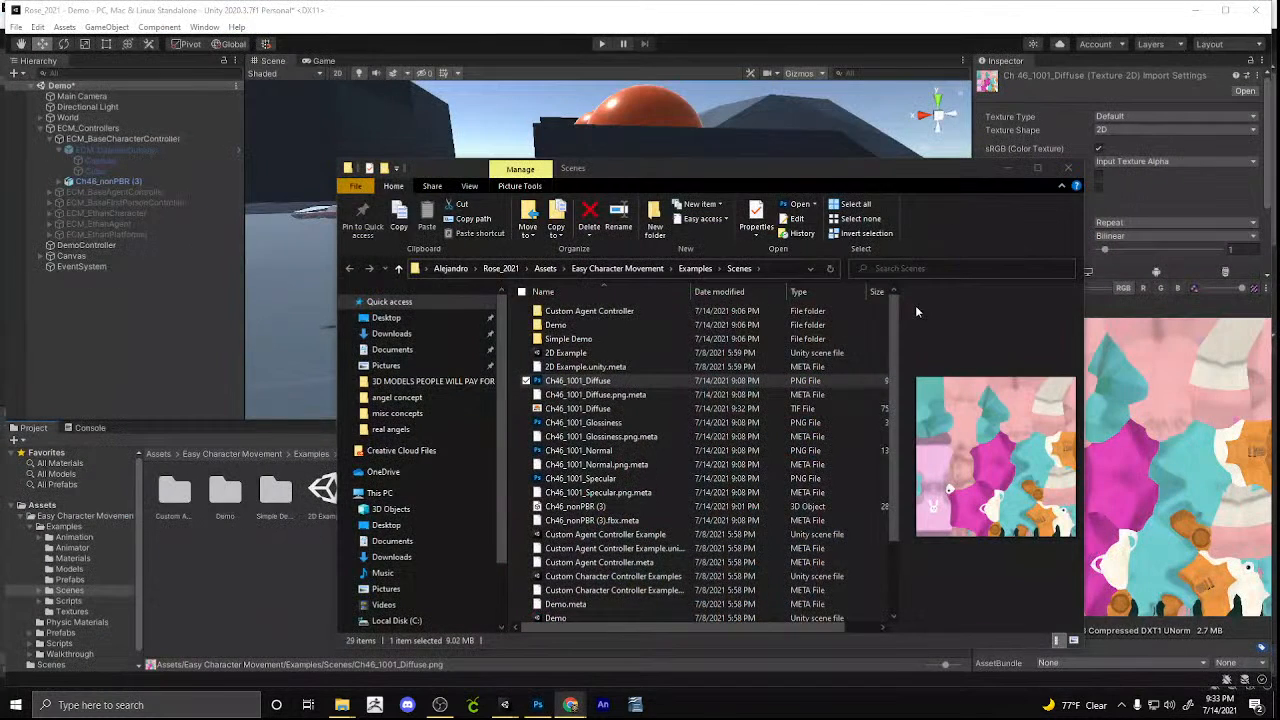
pyautogui.moveTo(599, 174); pyautogui.dragTo(665, 678)
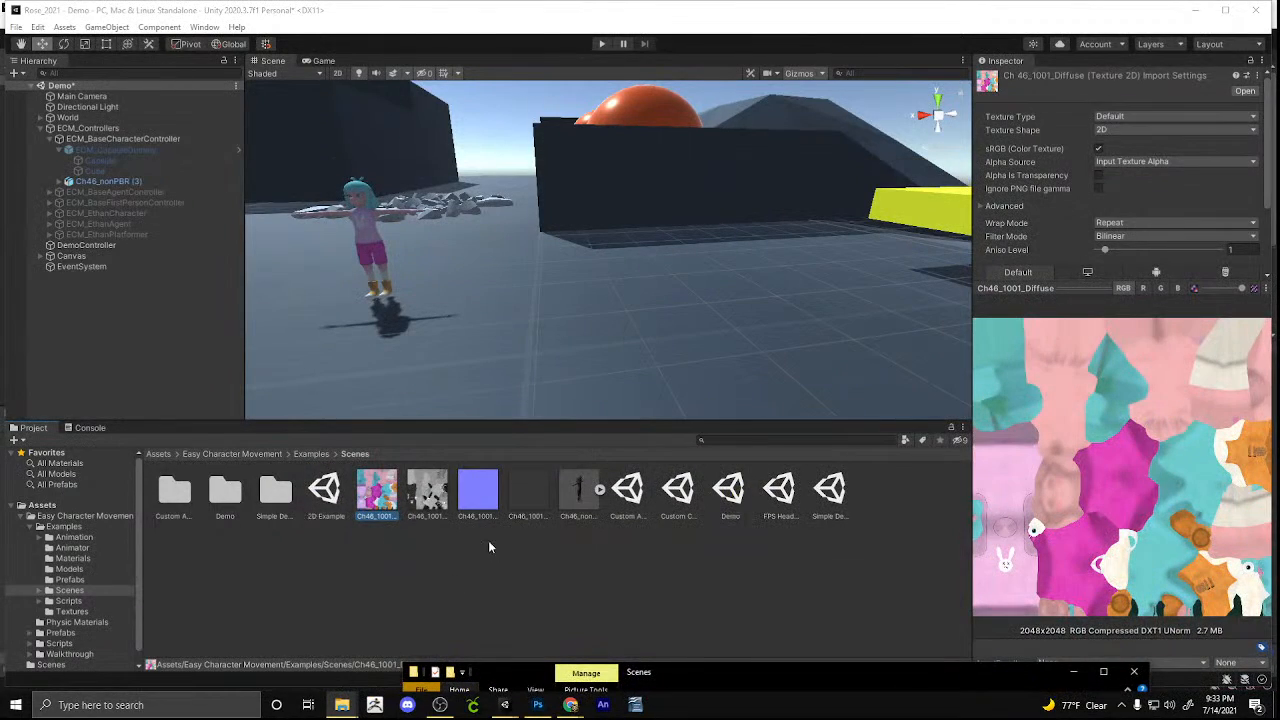
pyautogui.click(31, 508)
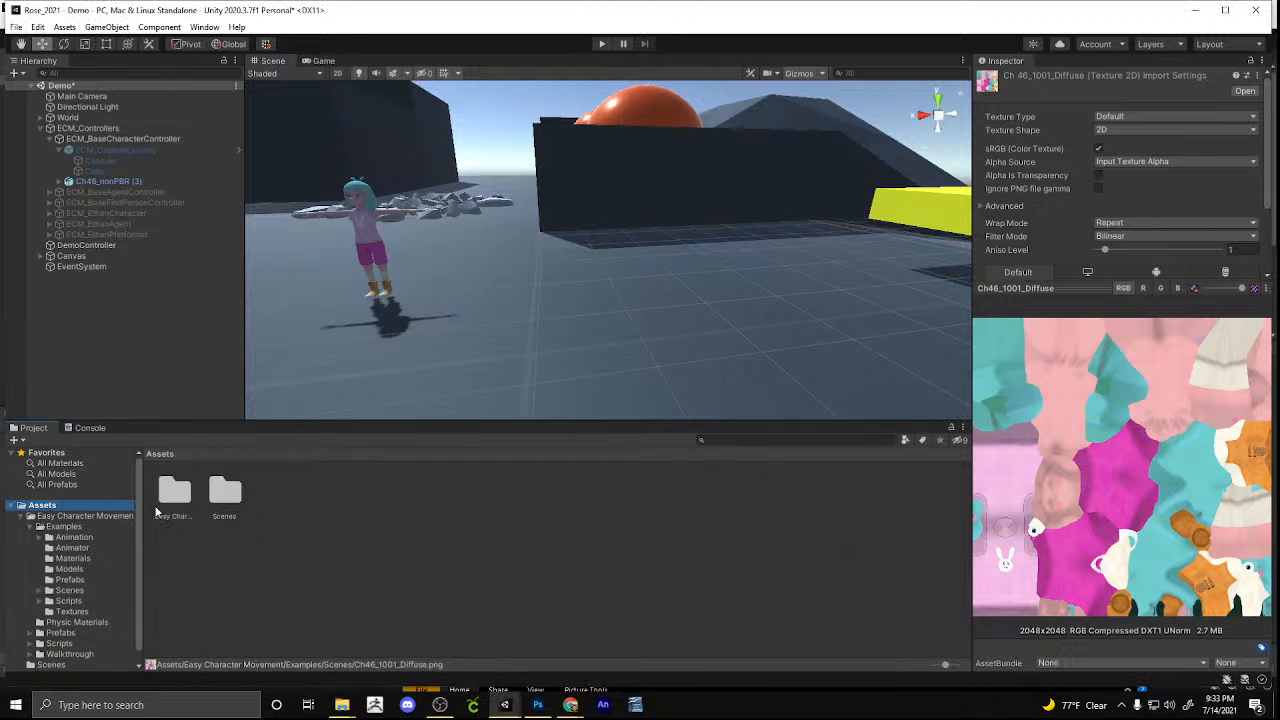
pyautogui.scroll(-1, 35, 562)
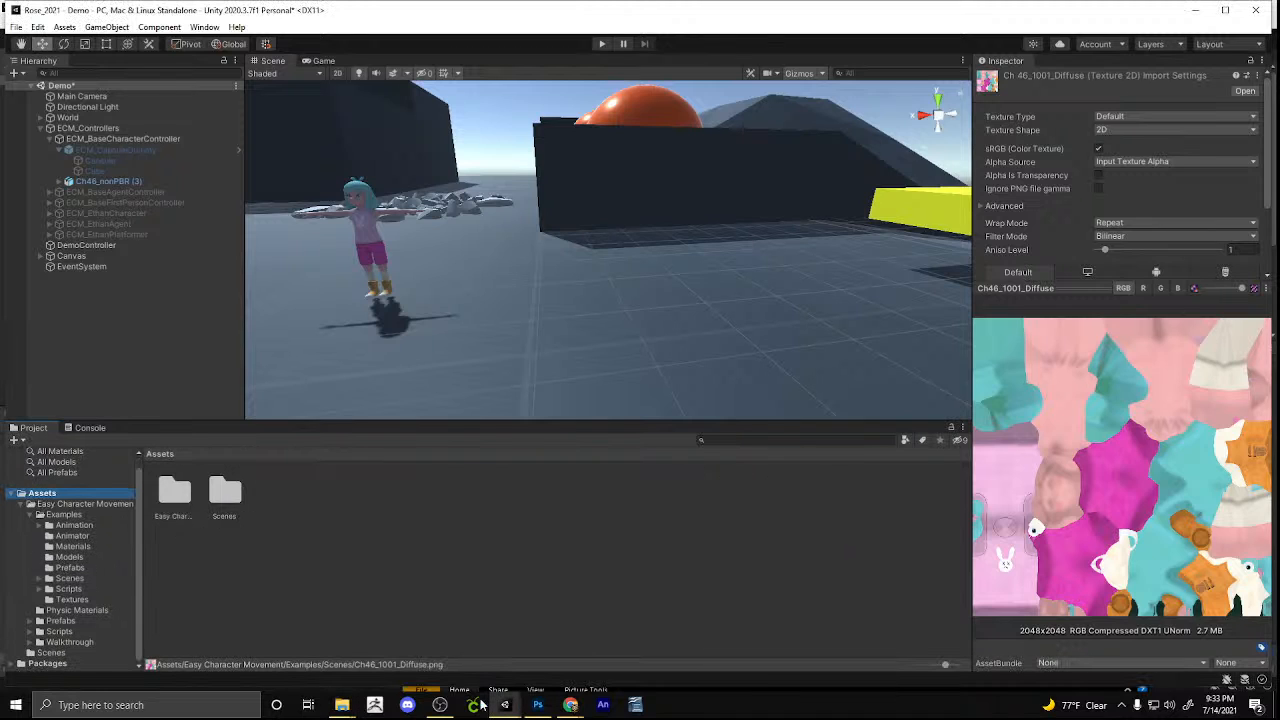
pyautogui.click(341, 705)
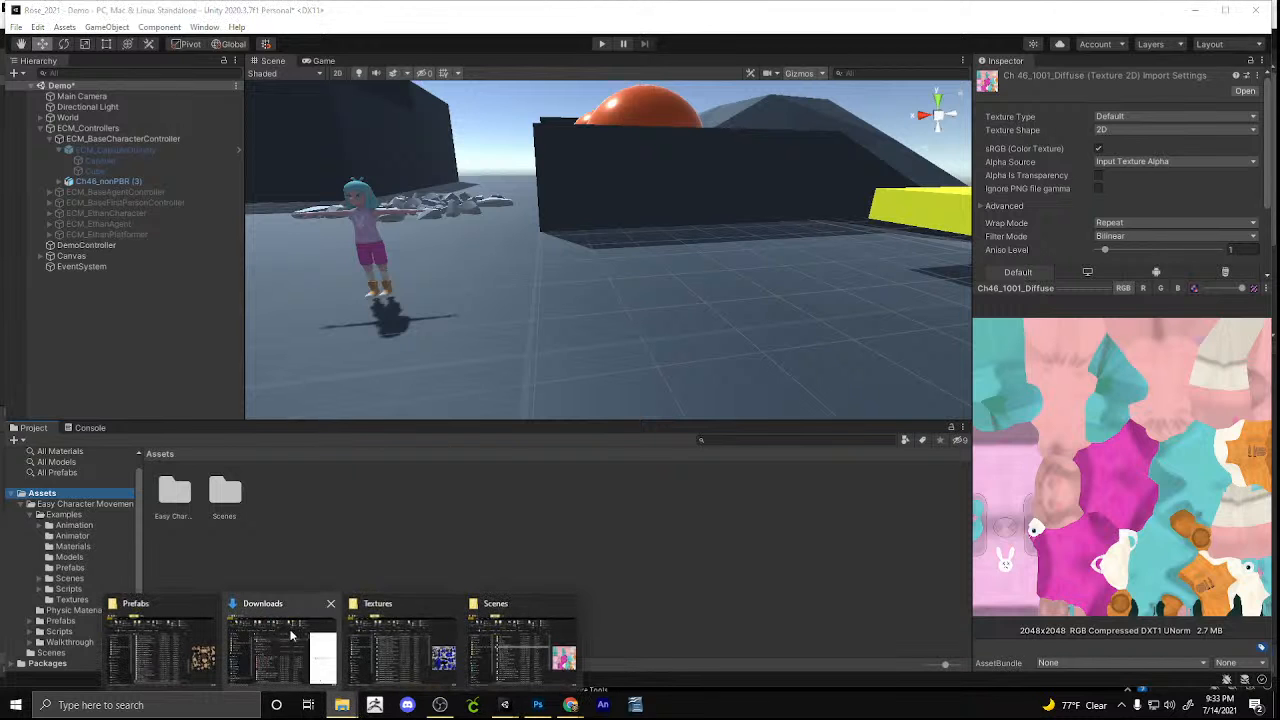
pyautogui.click(548, 628)
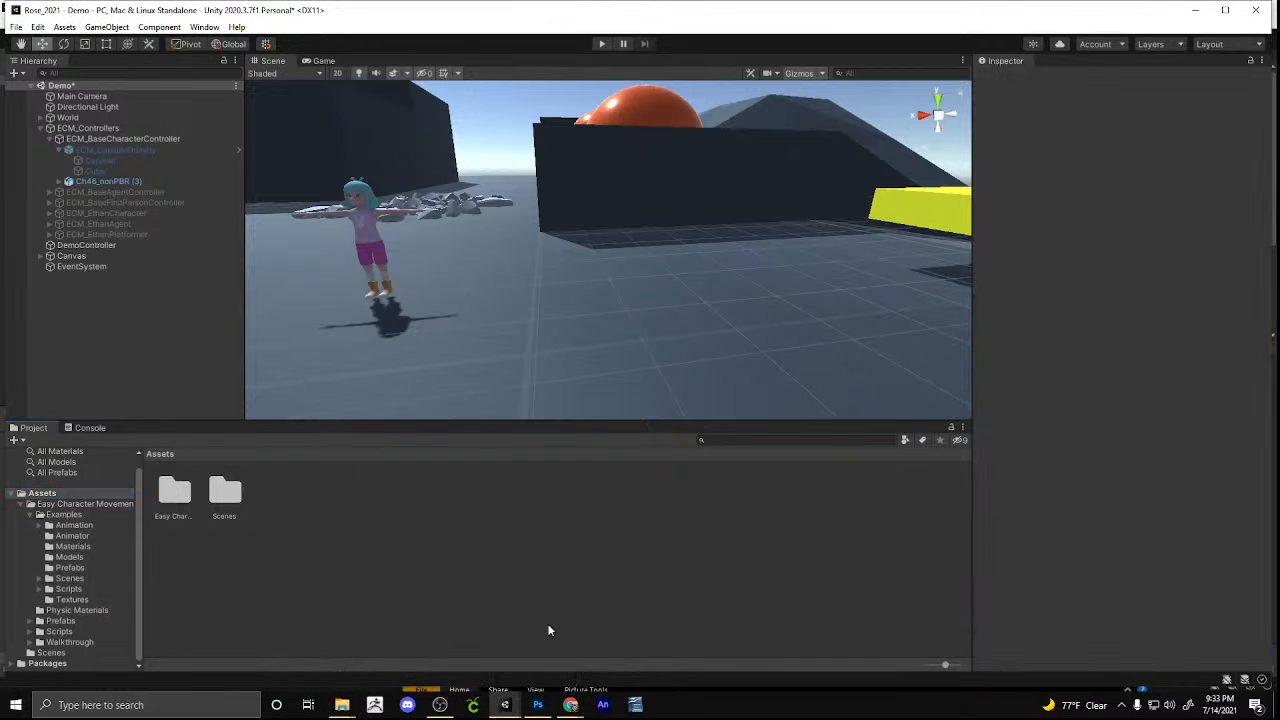
# Return to Photoshop and save the texture as the TIFF Ch46_1001_Diffuse in Rose_2021's Assets folder, with no image compression and RLE layer compression
pyautogui.click(538, 705)
pyautogui.click(30, 9)
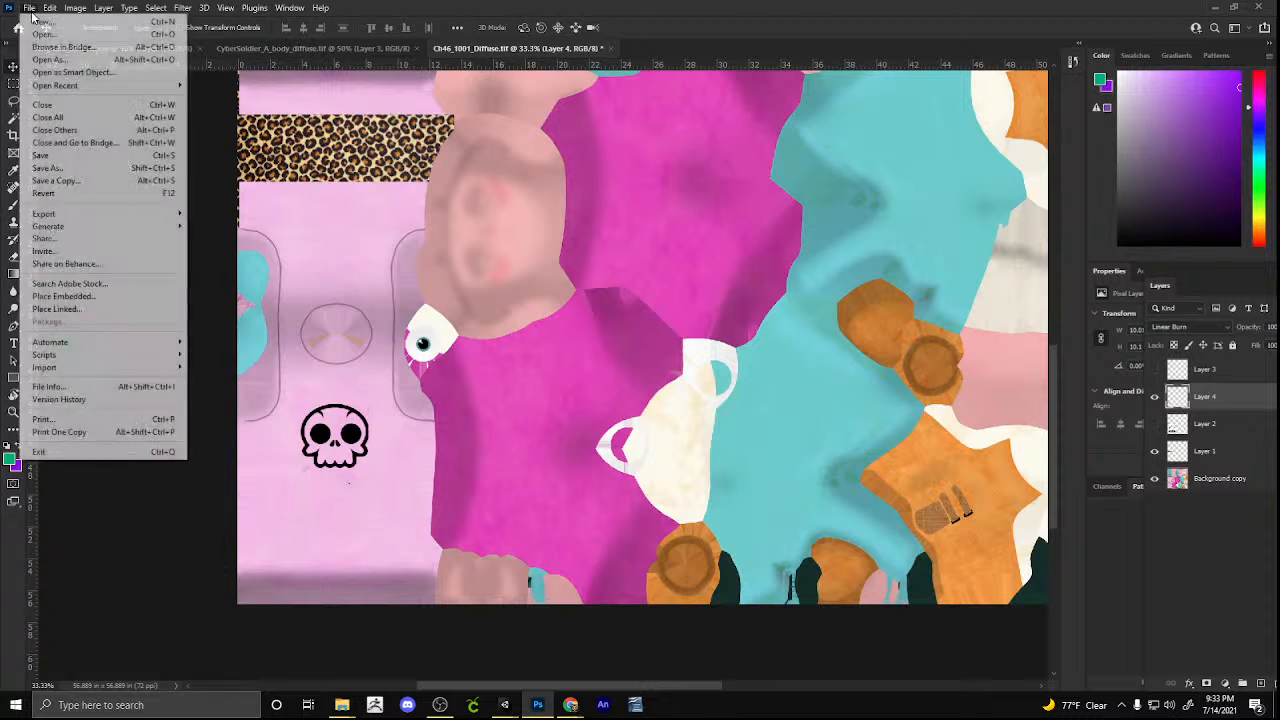
pyautogui.click(112, 171)
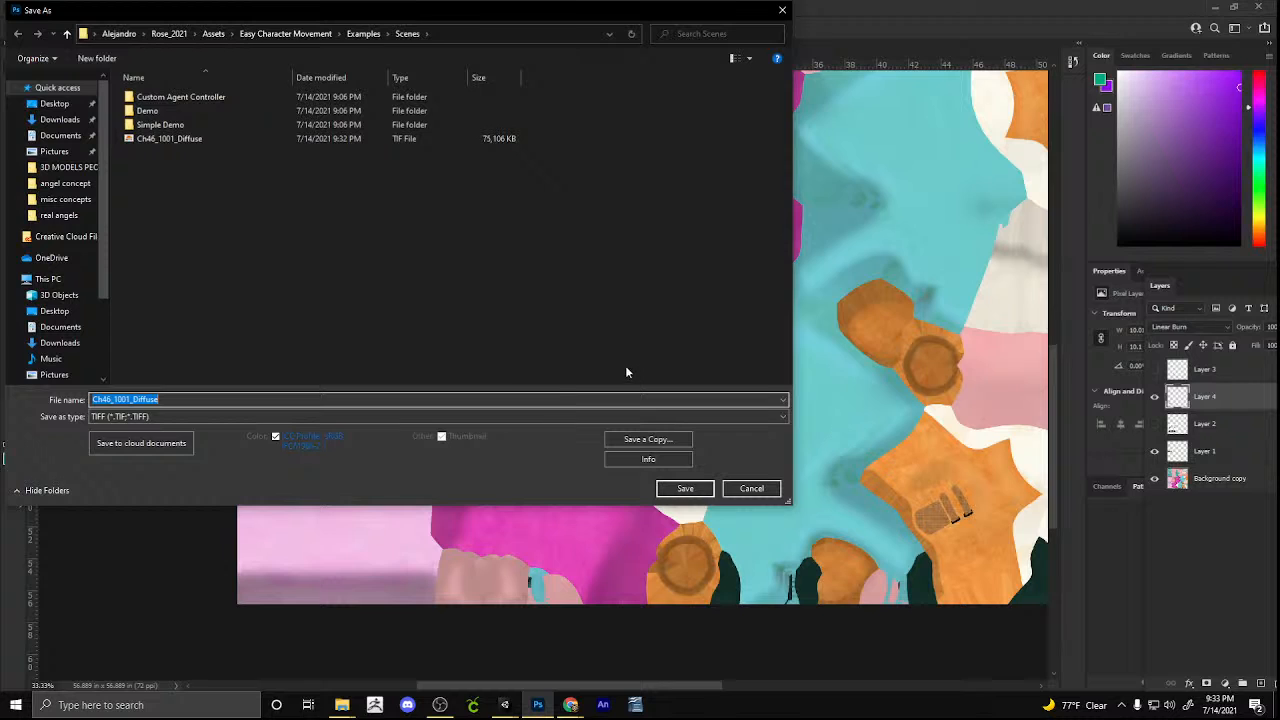
pyautogui.click(363, 34)
pyautogui.click(290, 34)
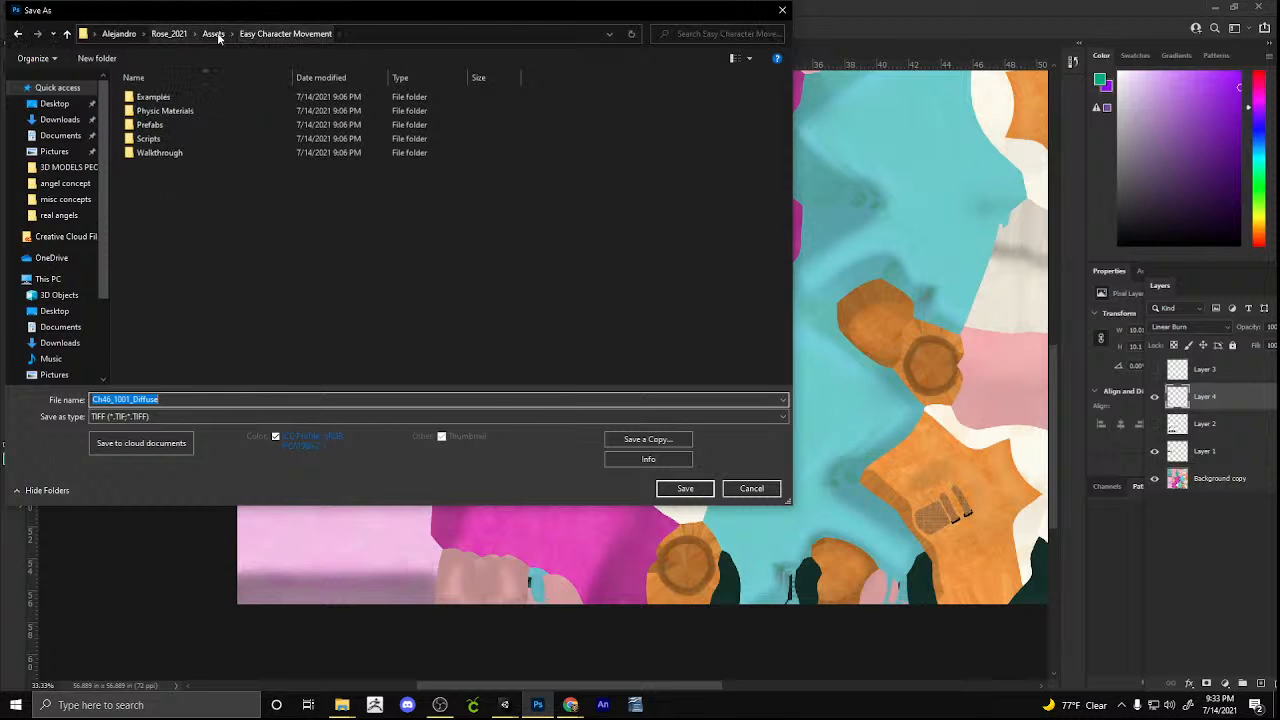
pyautogui.click(212, 34)
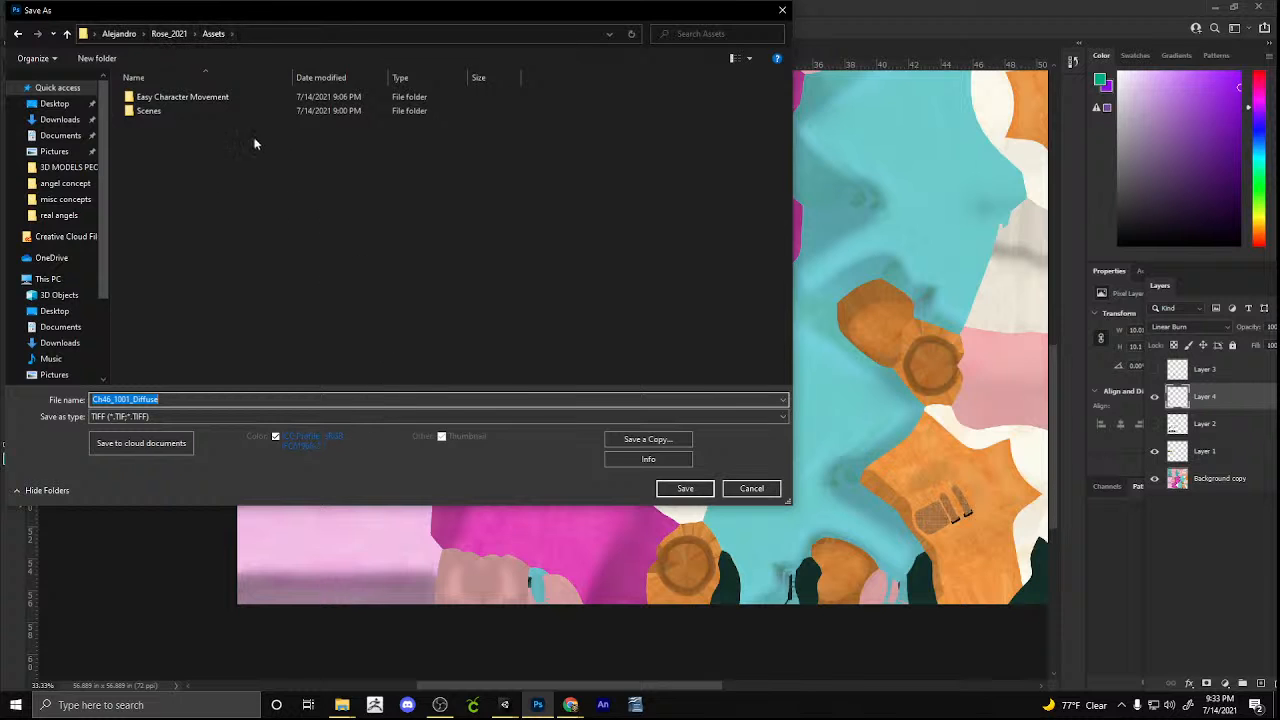
pyautogui.click(685, 489)
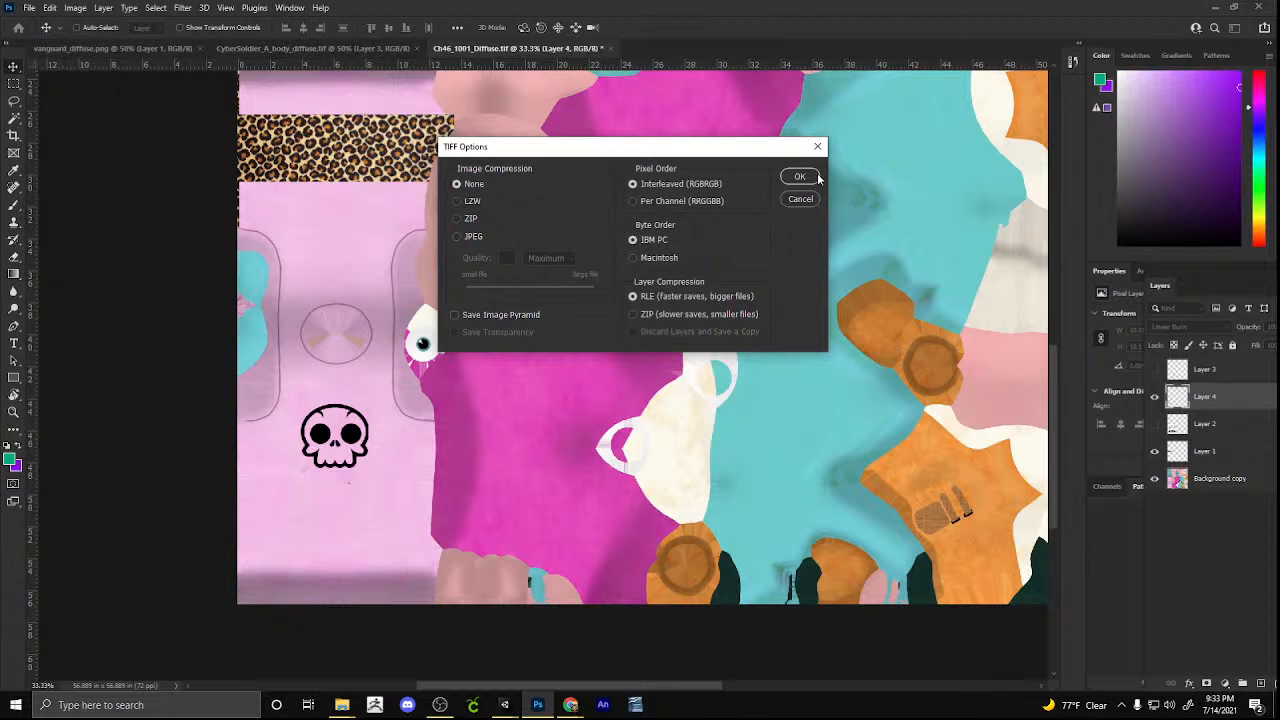
pyautogui.click(812, 180)
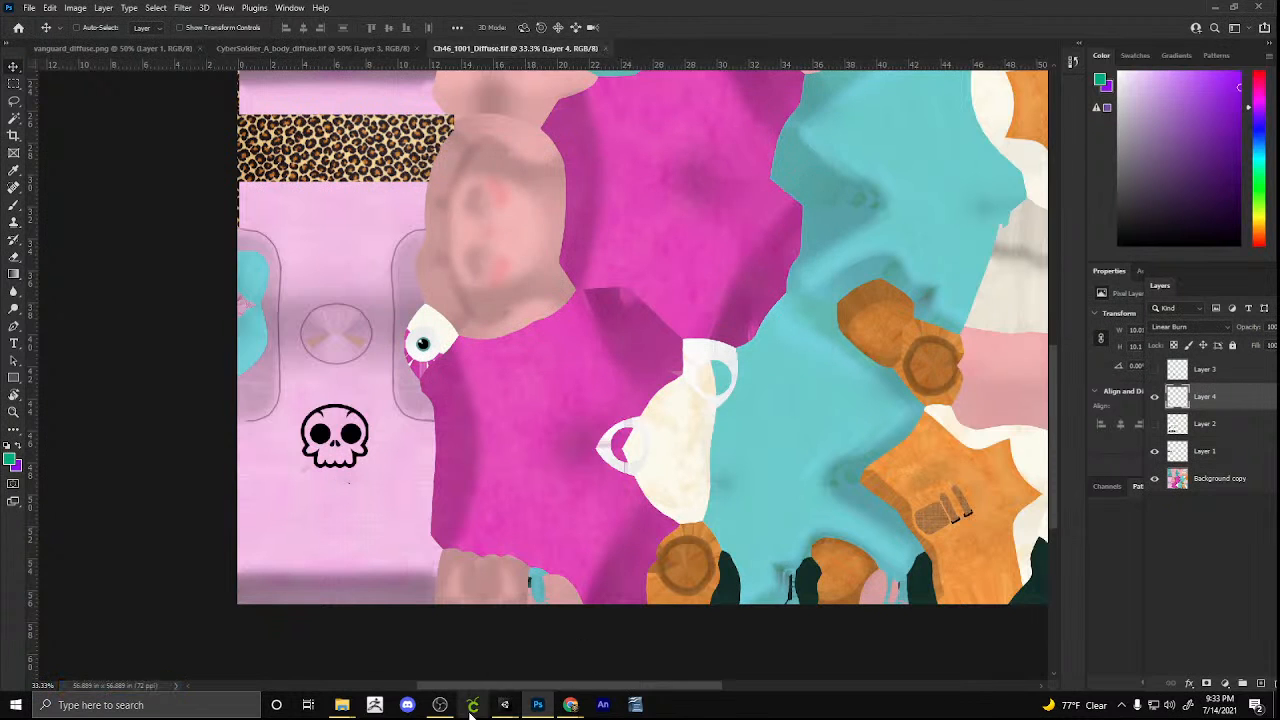
# Close the Robot vs aliens project in Unity without saving its scene, and switch to the Rose_2021 project
pyautogui.moveTo(504, 705)
pyautogui.click(436, 655)
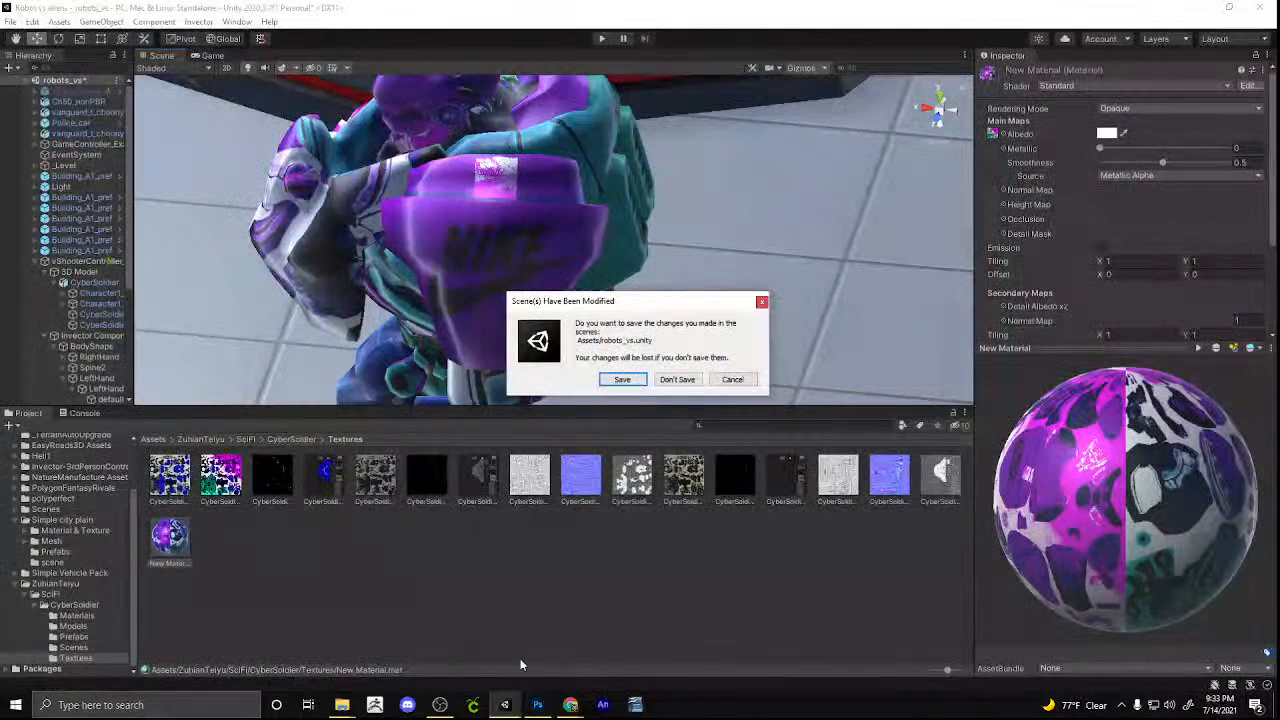
pyautogui.click(677, 380)
pyautogui.moveTo(500, 700)
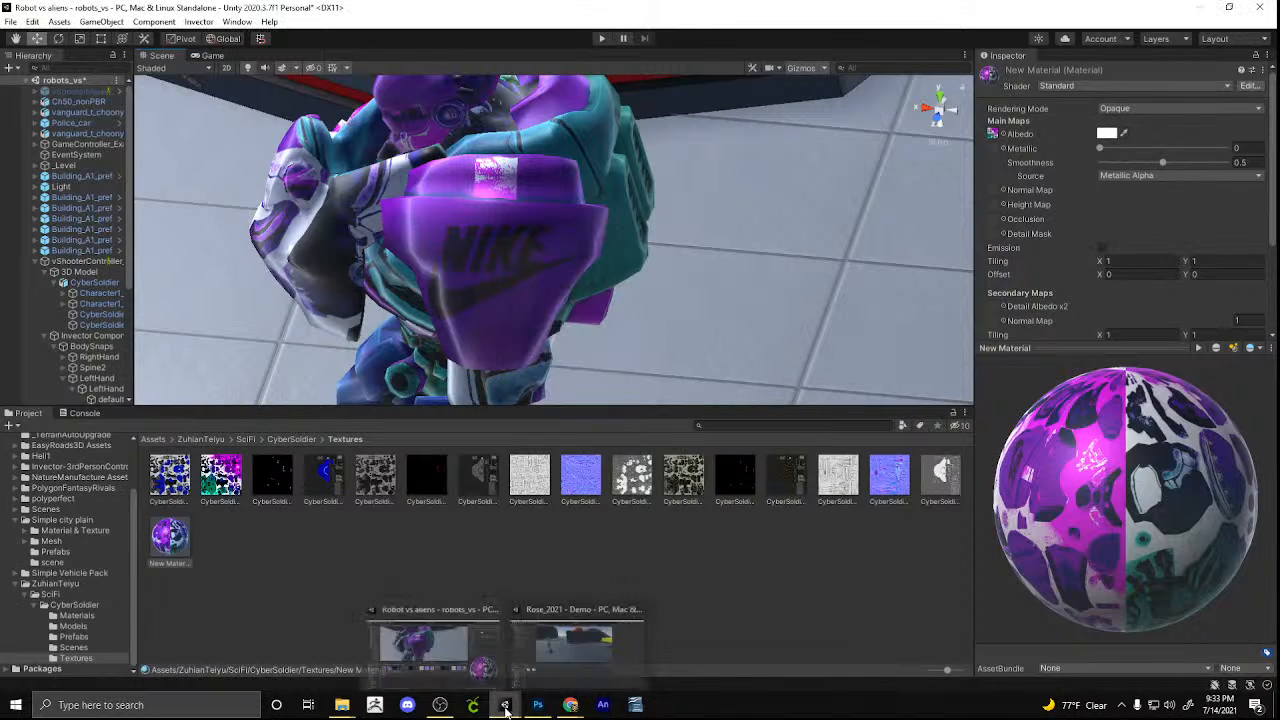
pyautogui.click(560, 628)
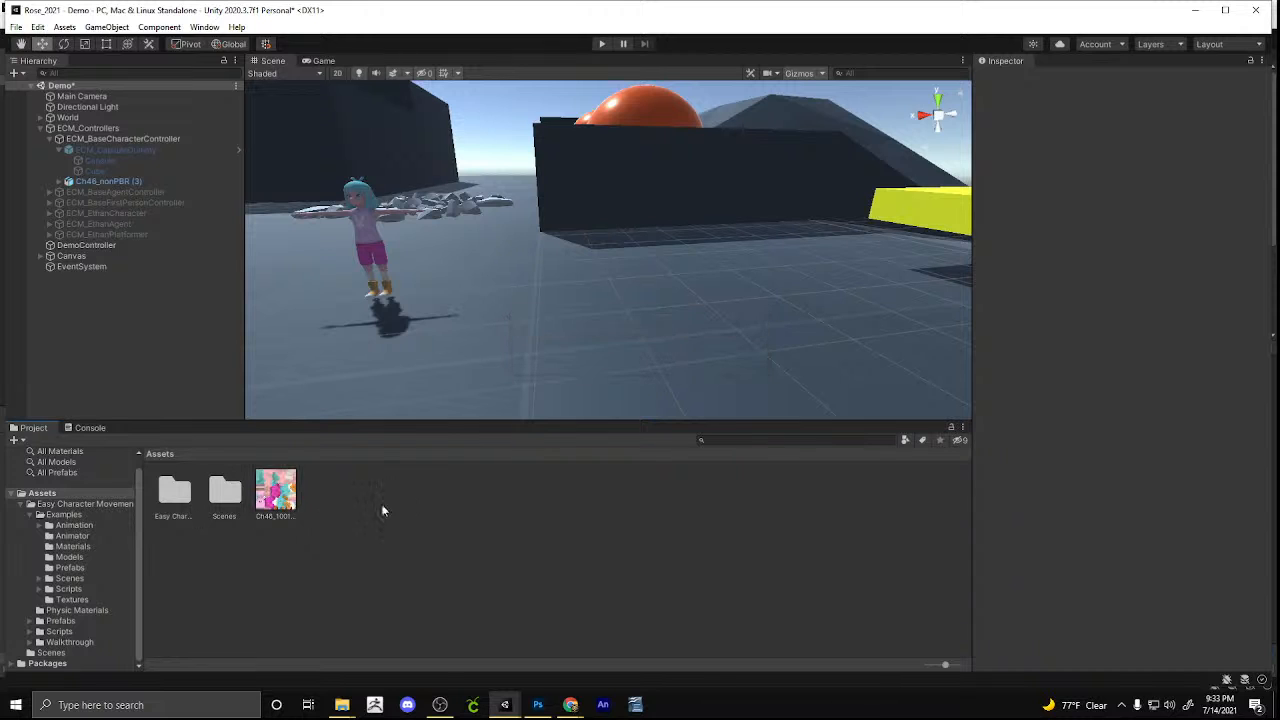
# Create a new material in the Assets folder with its default name and assign the Ch46_1001_Diffuse texture as its albedo map
pyautogui.moveTo(345, 332); pyautogui.dragTo(554, 380, button='right')
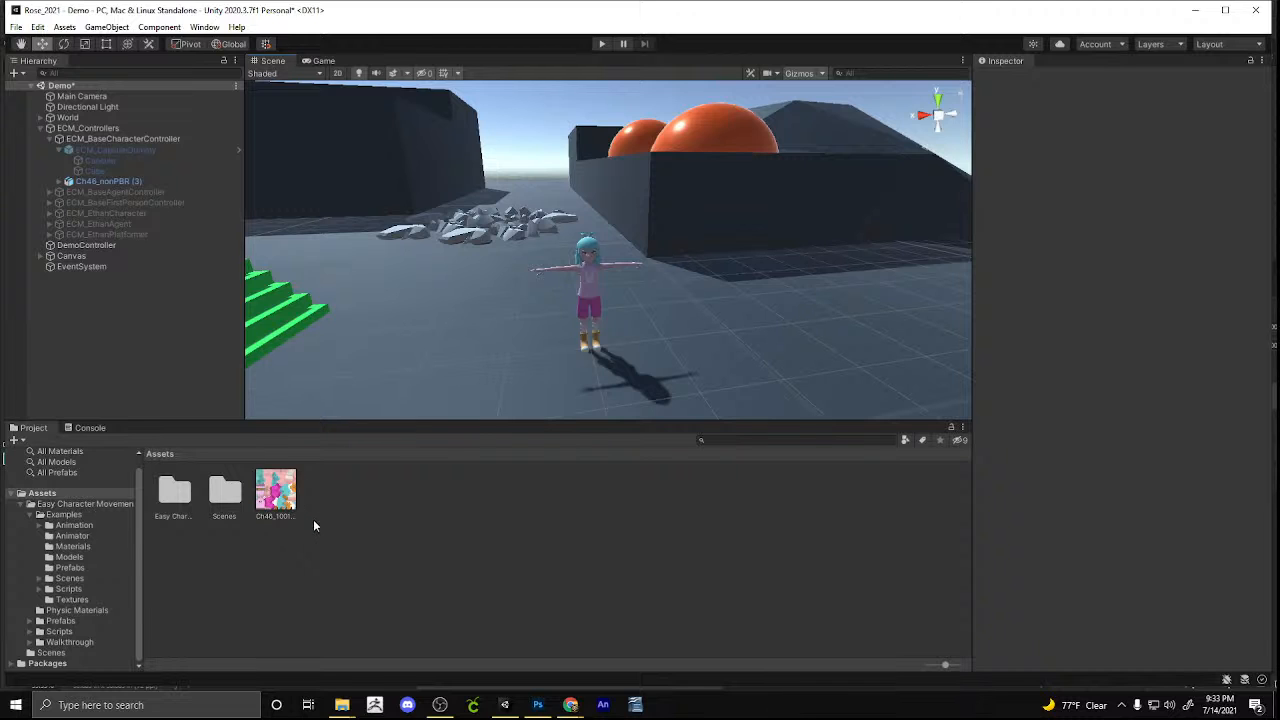
pyautogui.rightClick(397, 521)
pyautogui.moveTo(462, 174)
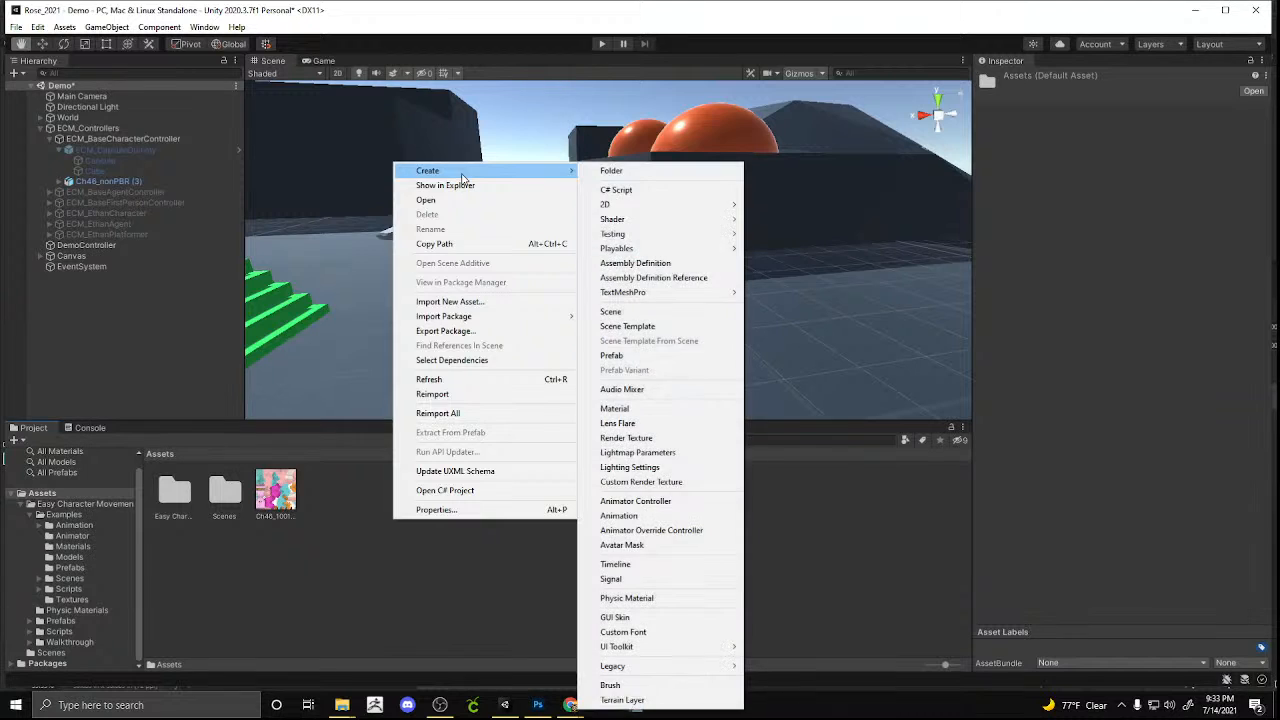
pyautogui.moveTo(720, 220)
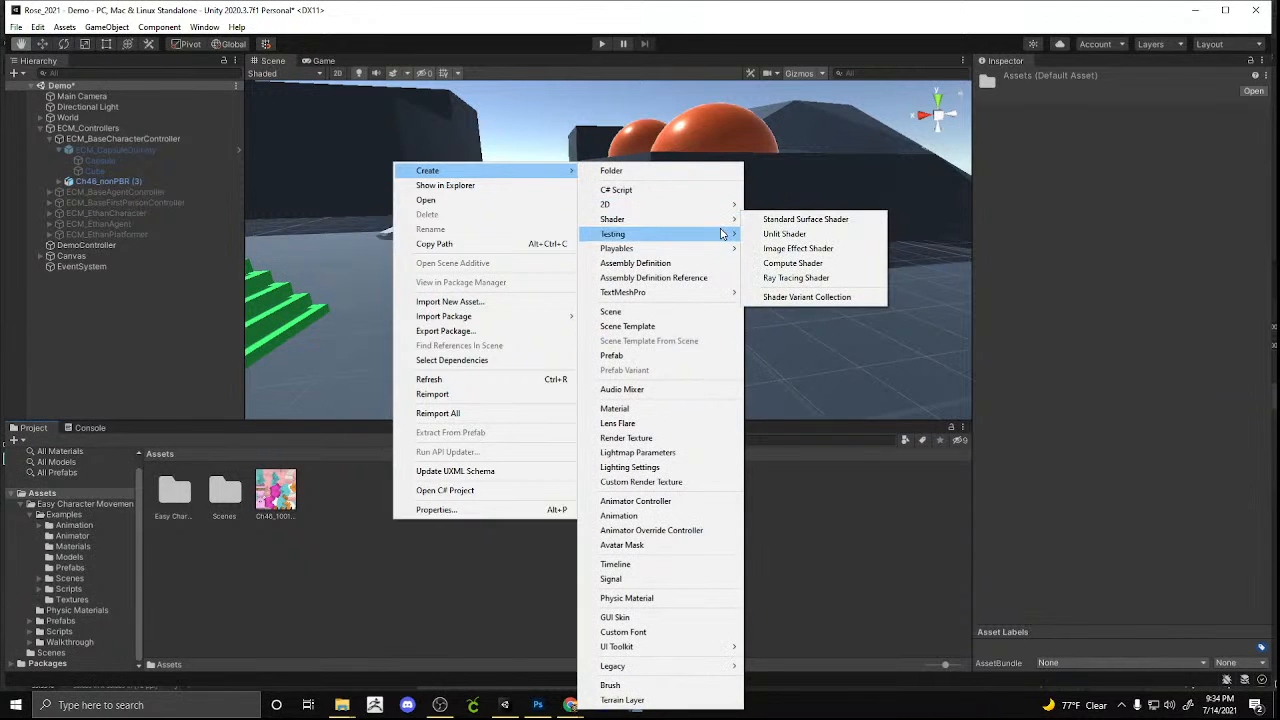
pyautogui.click(686, 410)
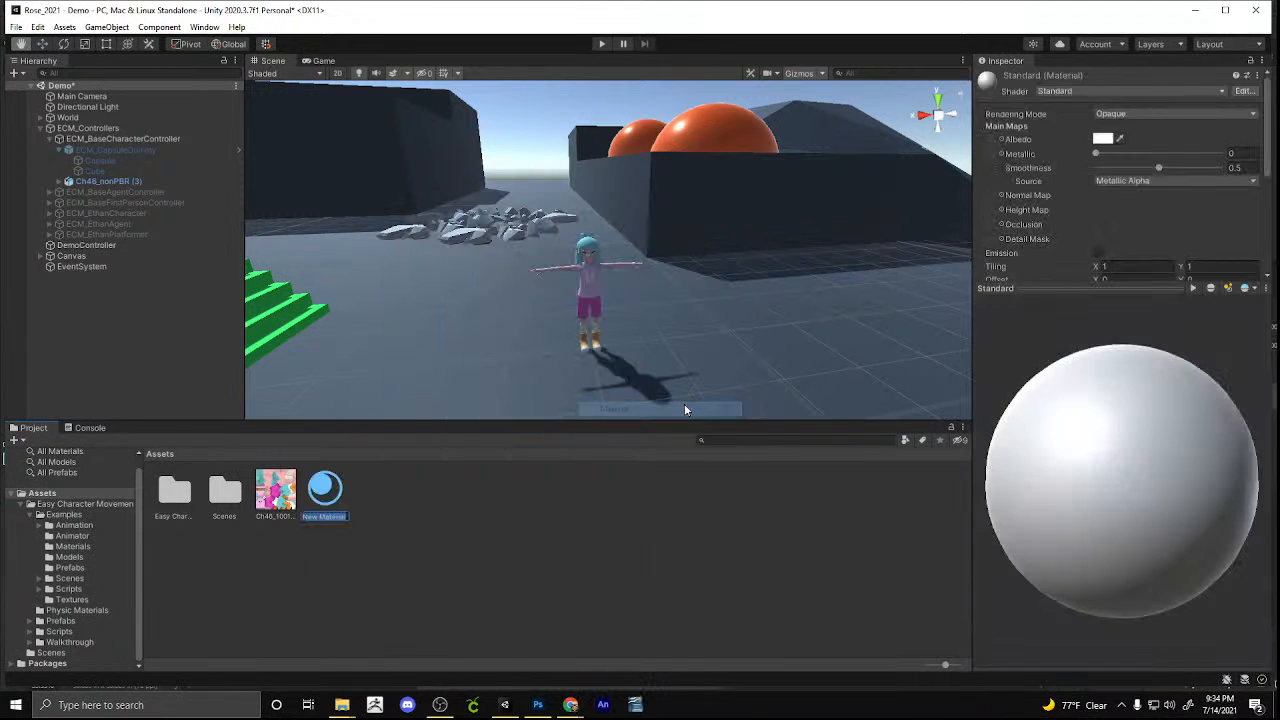
pyautogui.press('Return')
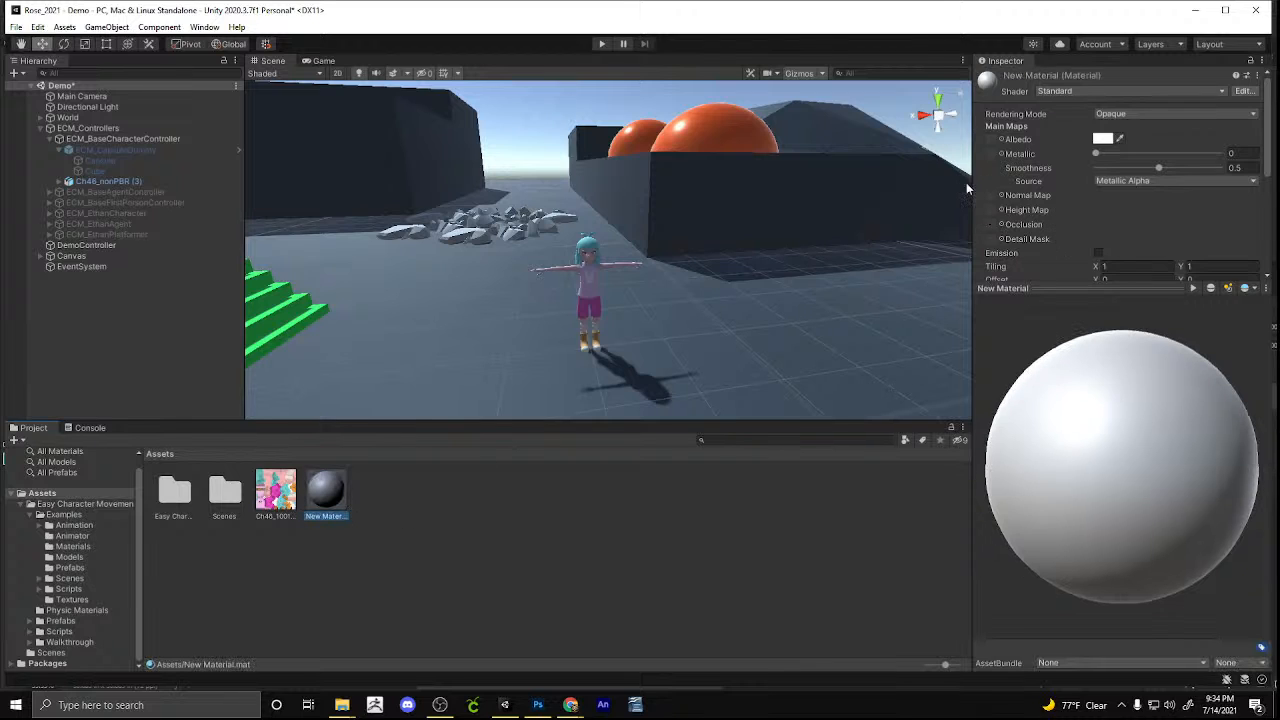
pyautogui.moveTo(285, 505); pyautogui.dragTo(989, 142)
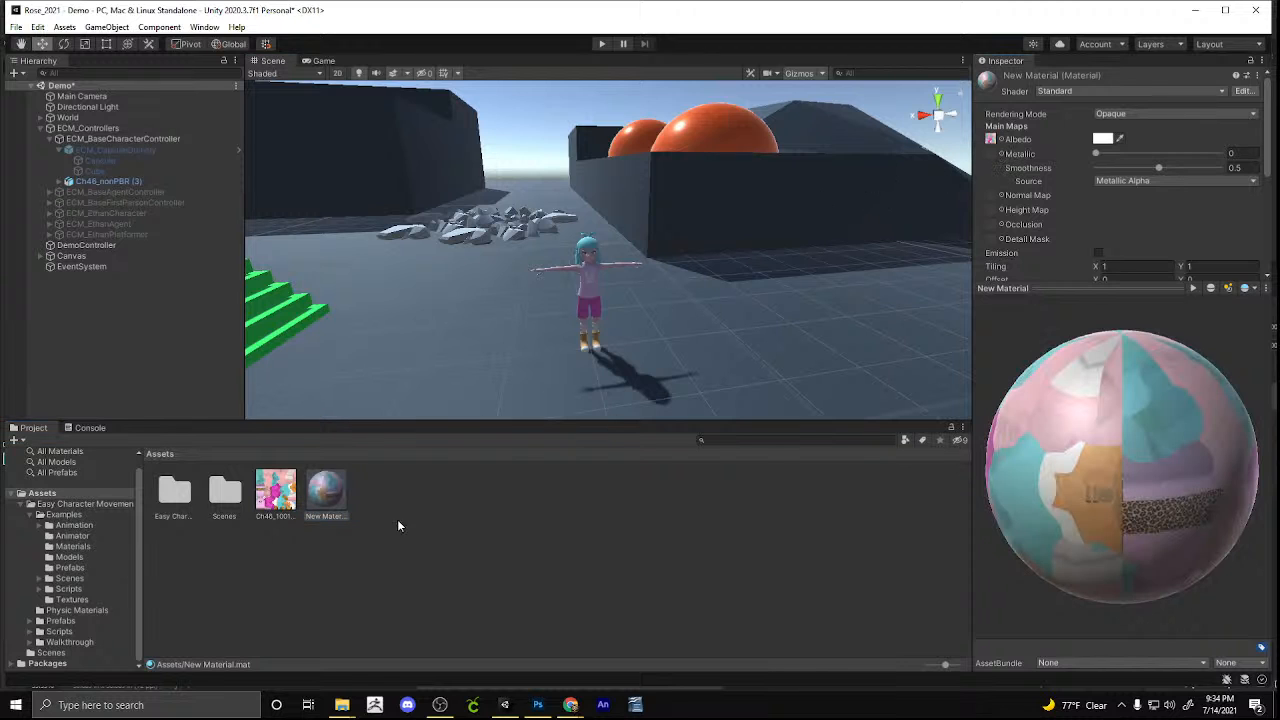
# Apply the new material to the Ch46 character's body and enlarge the Scene view
pyautogui.scroll(4, 558, 305)
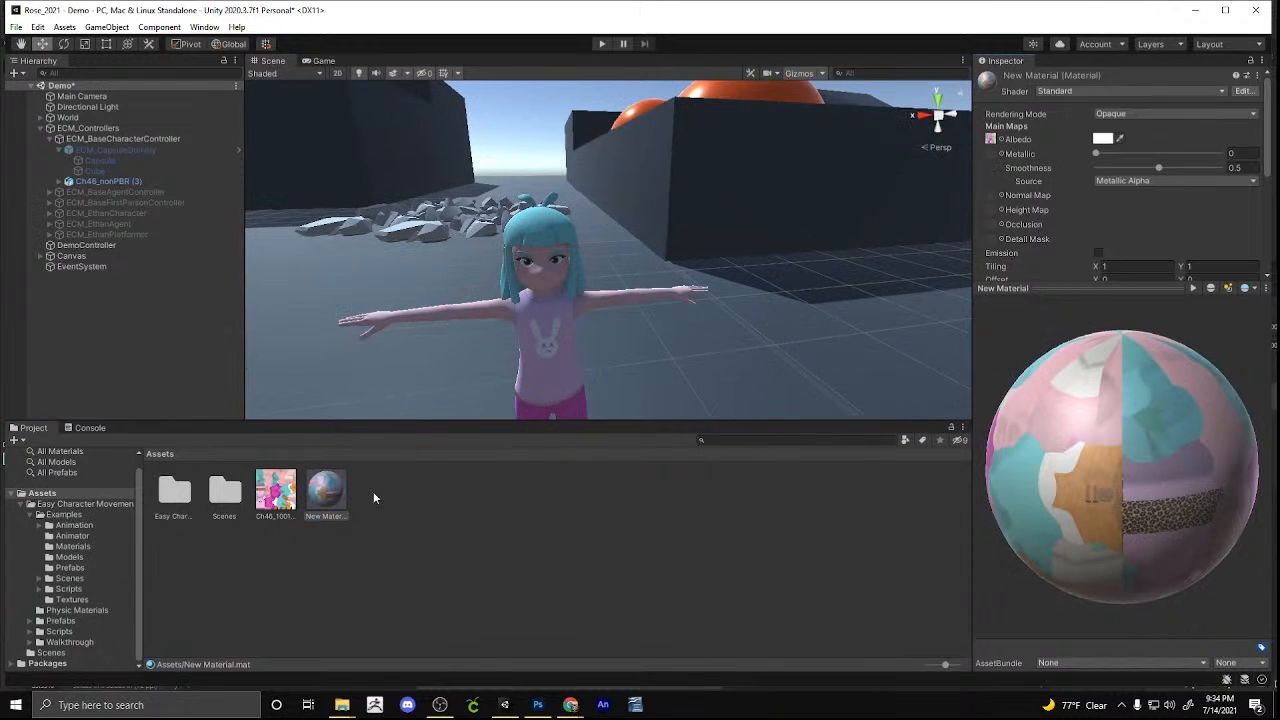
pyautogui.moveTo(339, 492); pyautogui.dragTo(541, 358)
pyautogui.moveTo(551, 366); pyautogui.dragTo(546, 266, button='middle')
pyautogui.moveTo(650, 426); pyautogui.dragTo(671, 583)
# Examine the character from the front and back to check the skull and leopard-print band on the shirt
pyautogui.scroll(-3, 613, 426)
pyautogui.scroll(5, 544, 356)
pyautogui.scroll(-5, 544, 357)
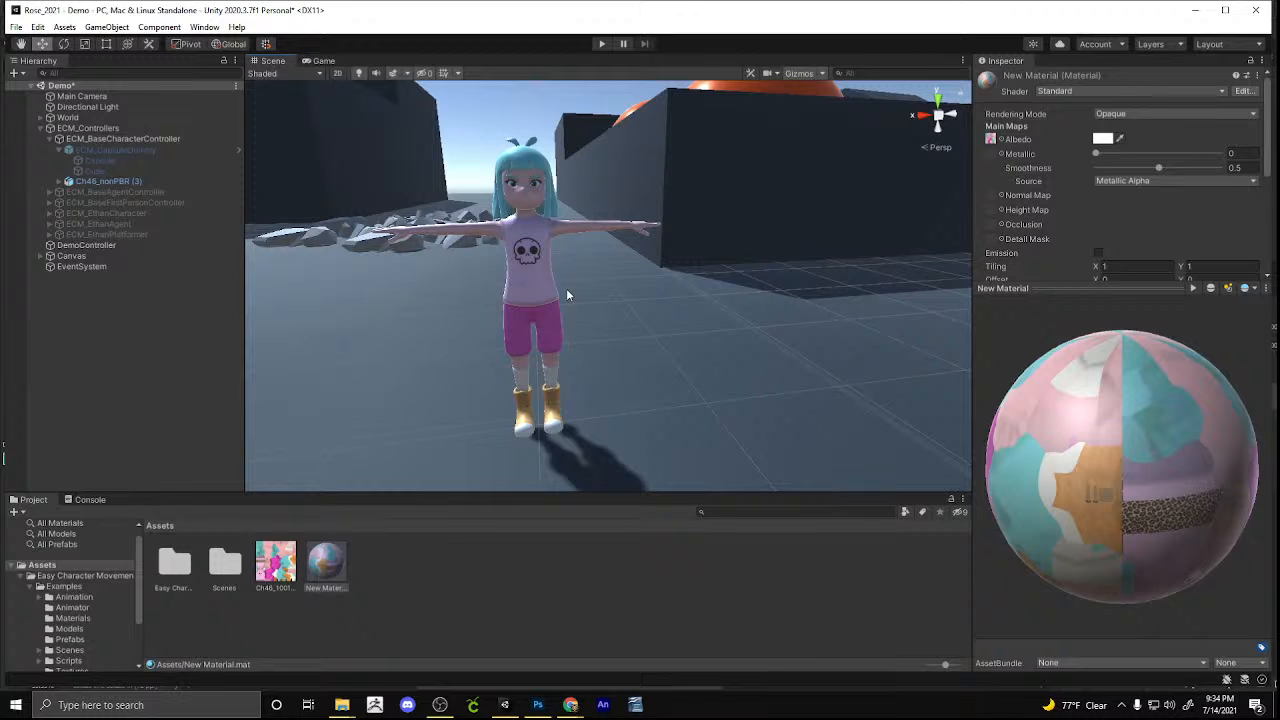
pyautogui.moveTo(720, 196); pyautogui.dragTo(641, 165, button='right')
pyautogui.scroll(-5, 640, 195)
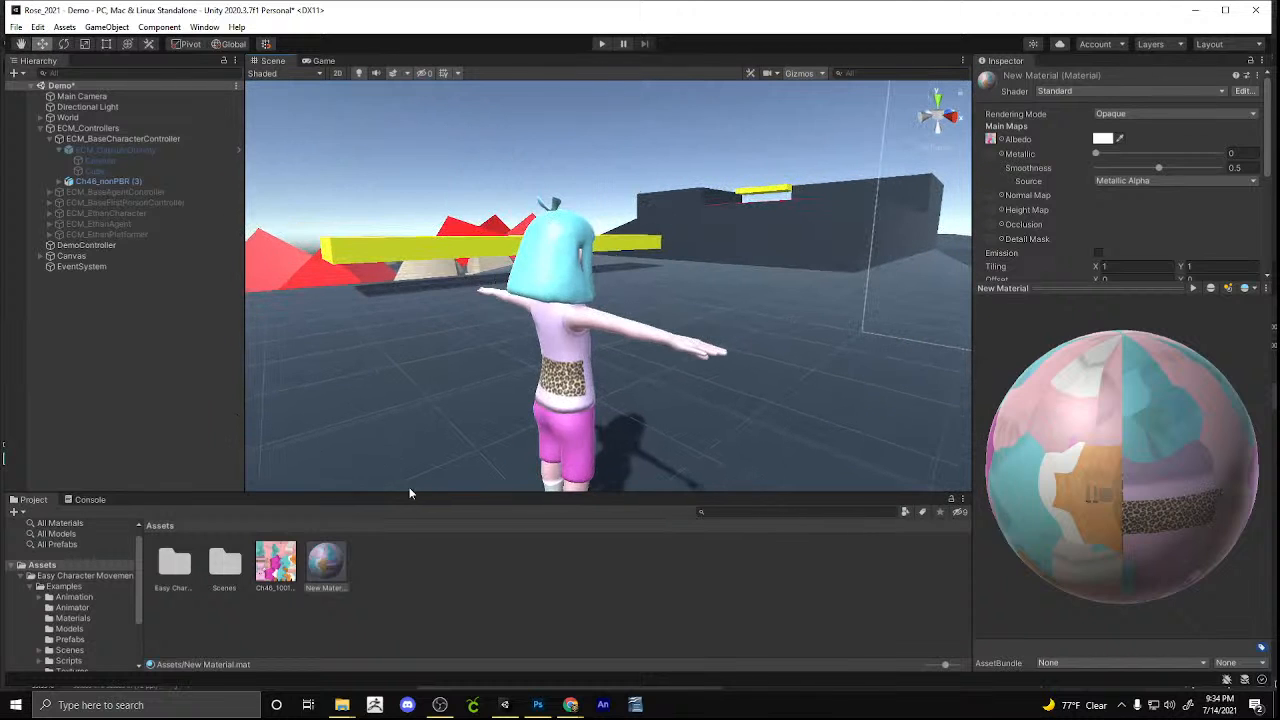
pyautogui.moveTo(570, 704)
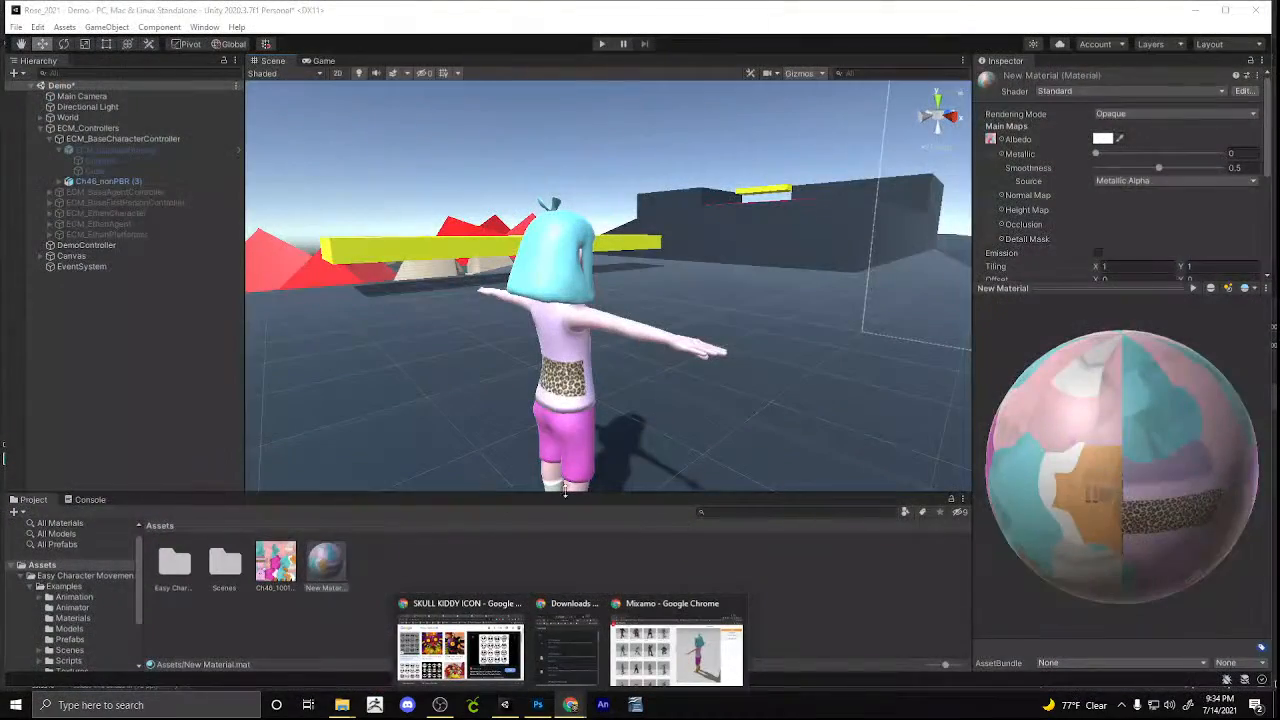
pyautogui.click(478, 556)
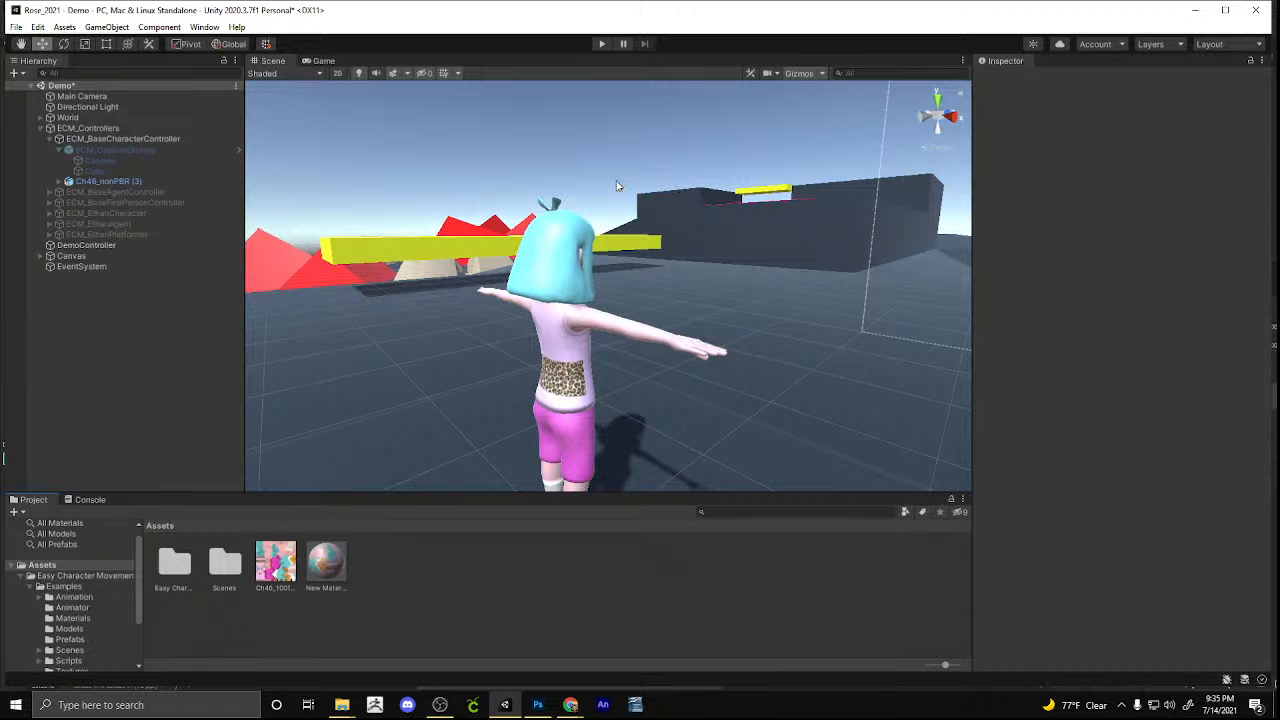
pyautogui.keyDown('alt'); pyautogui.moveTo(594, 237); pyautogui.dragTo(471, 266); pyautogui.keyUp('alt')
pyautogui.scroll(-5, 471, 266)
pyautogui.scroll(2, 508, 268)
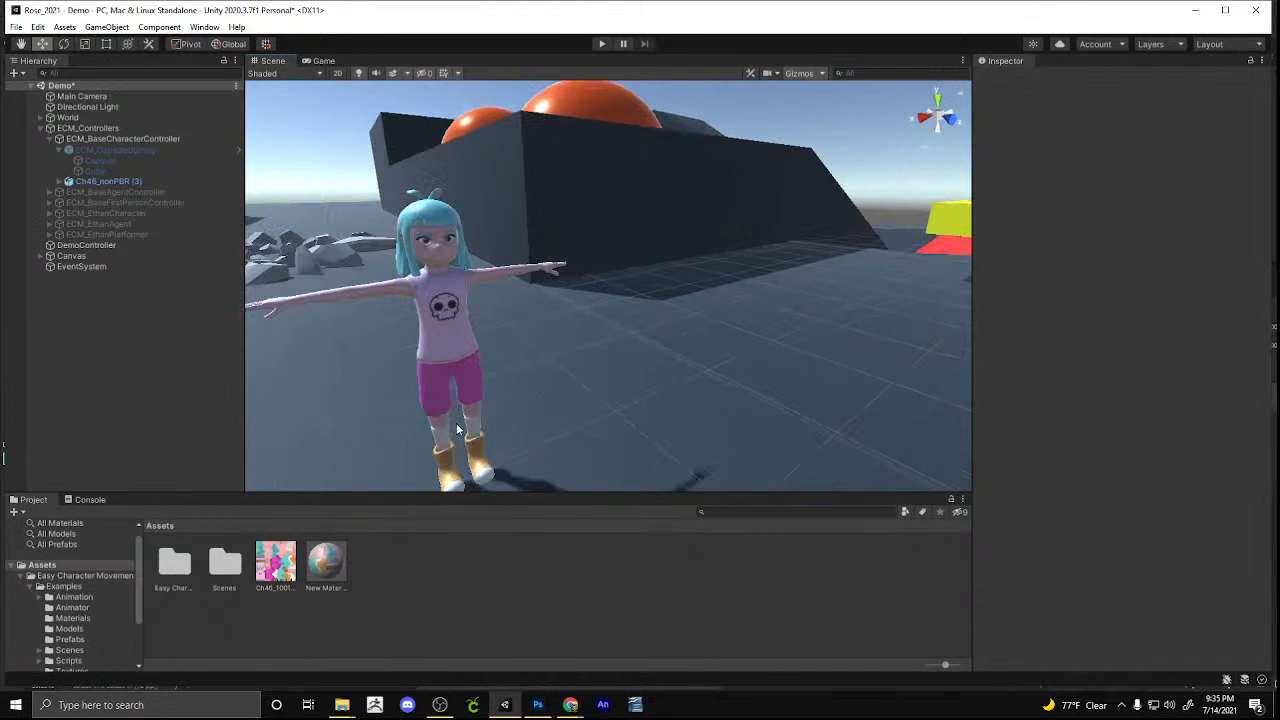
pyautogui.scroll(-2, 460, 391)
pyautogui.click(538, 705)
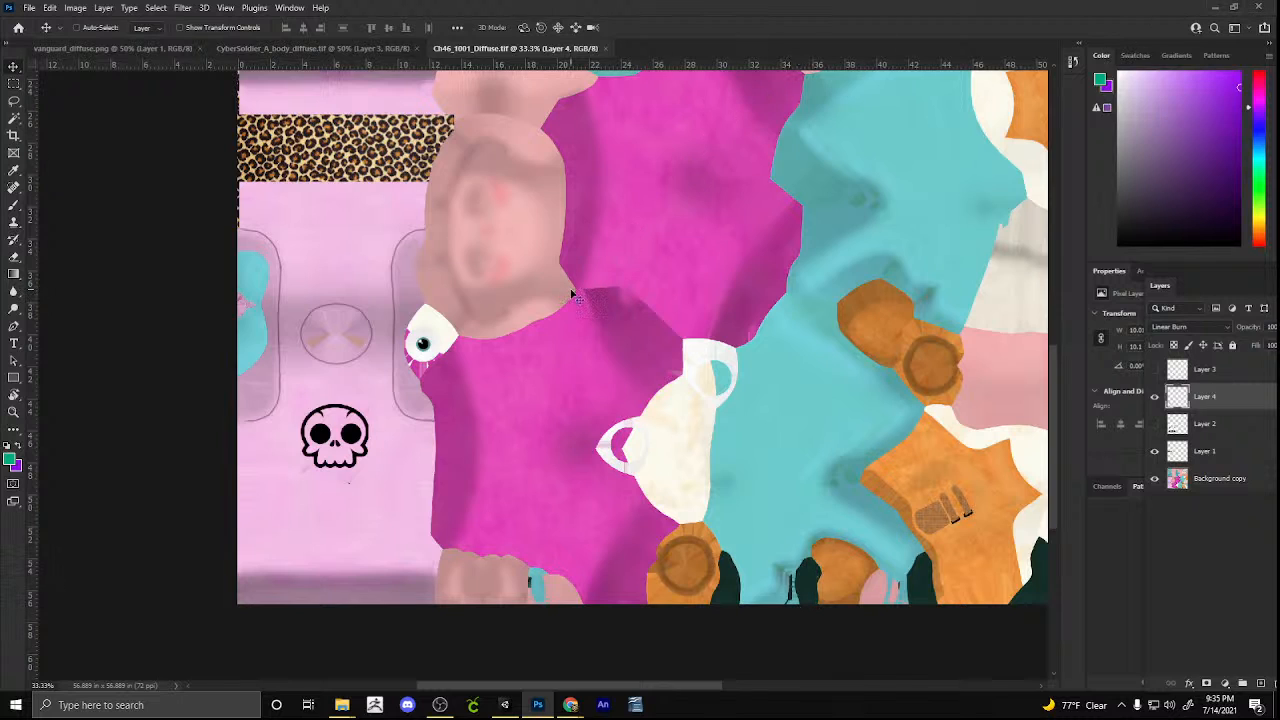
pyautogui.click(1222, 14)
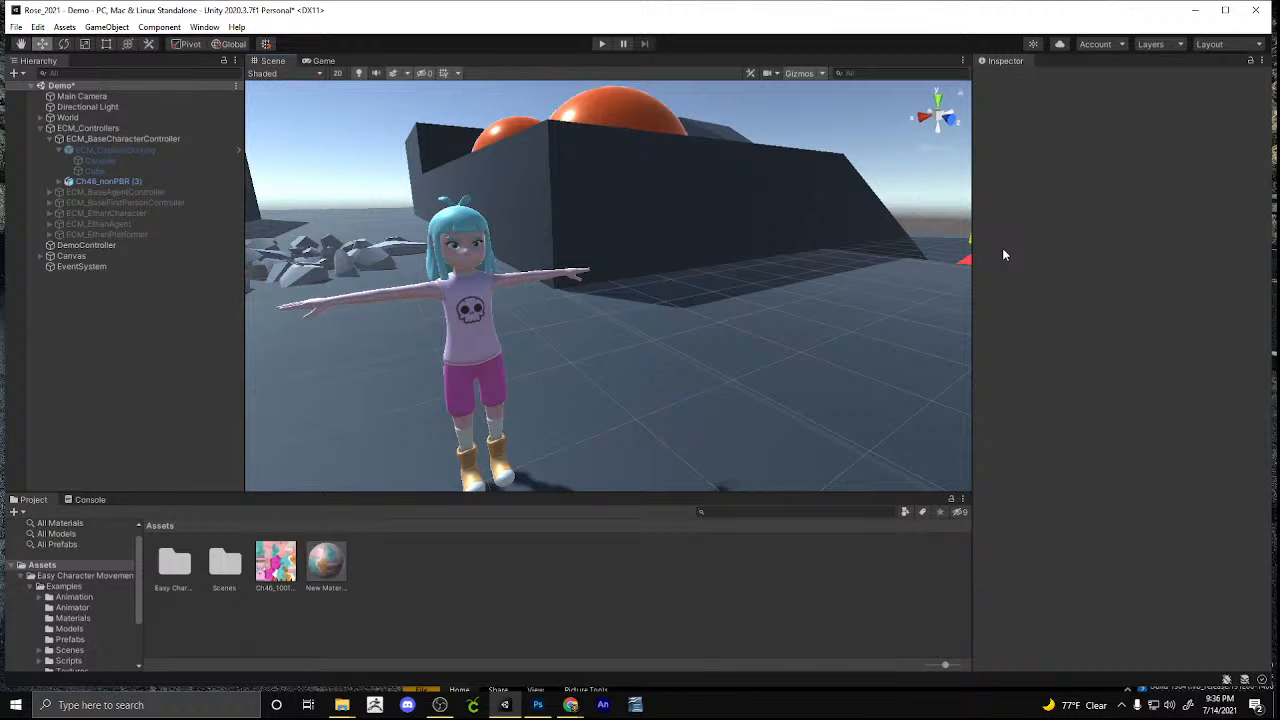
pyautogui.moveTo(604, 258); pyautogui.dragTo(637, 237, button='middle')
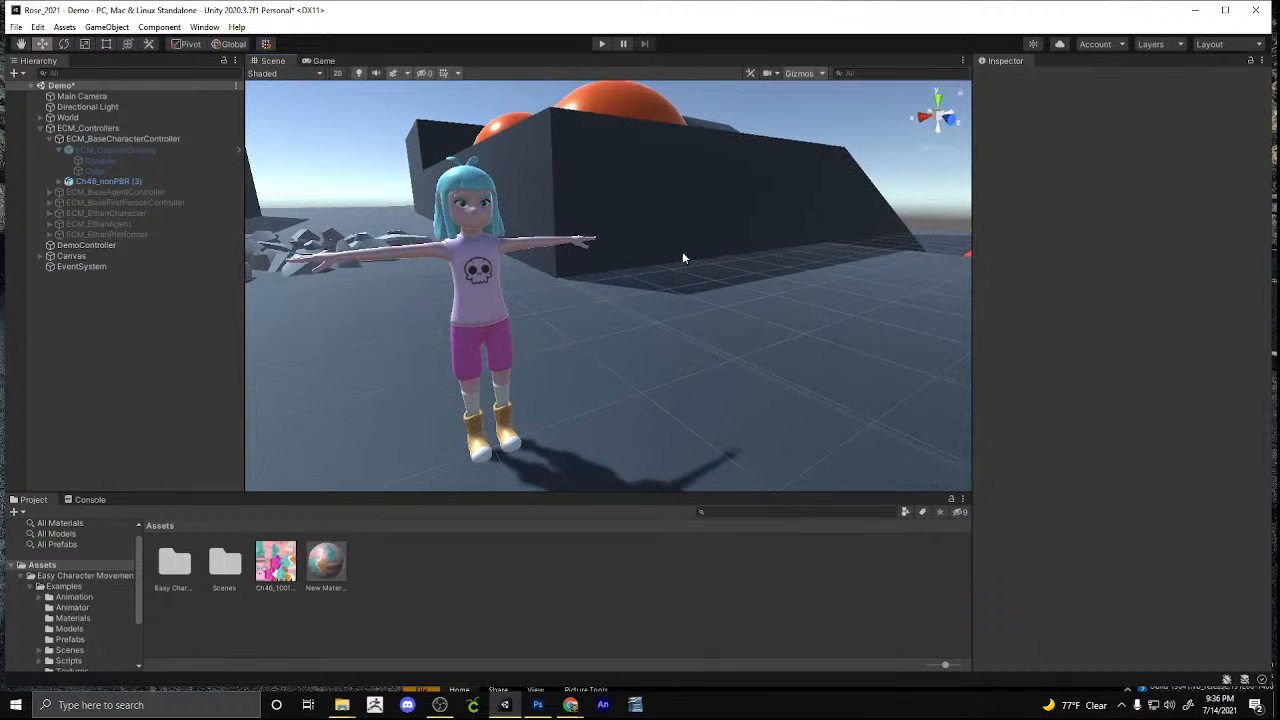